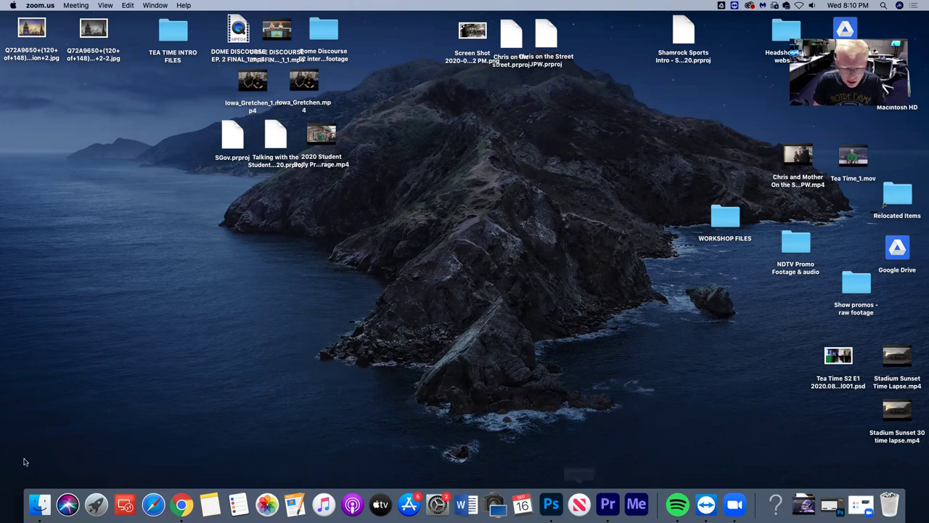
Switch to Adobe Premiere Pro and reposition its Home window slightly on the desktop
click(95, 504)
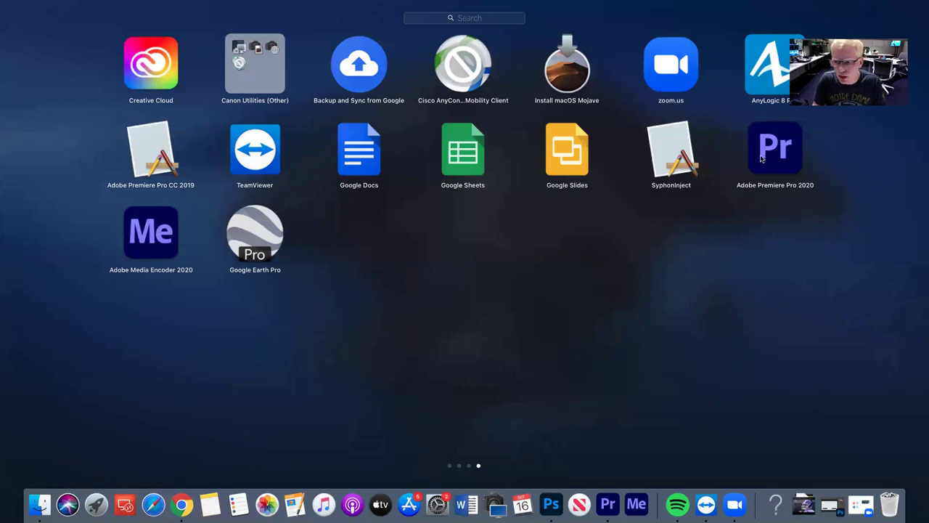
click(94, 505)
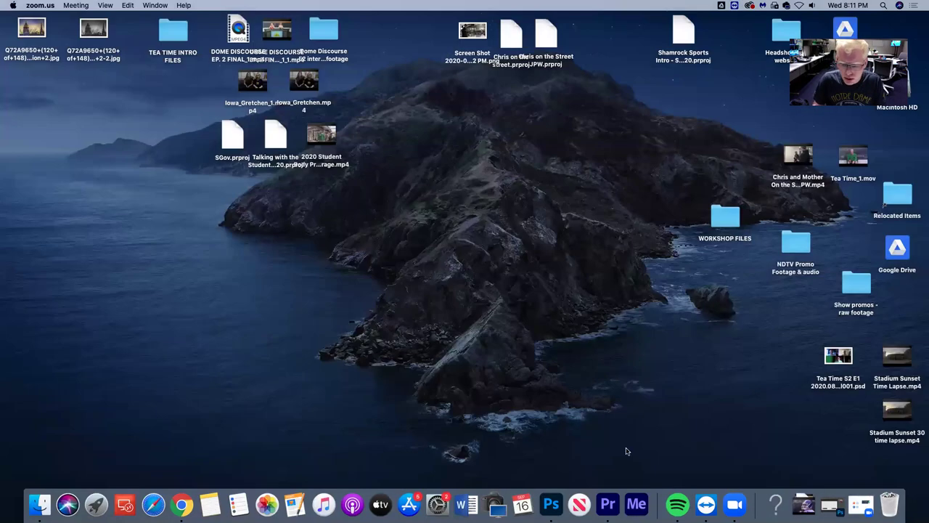
click(613, 502)
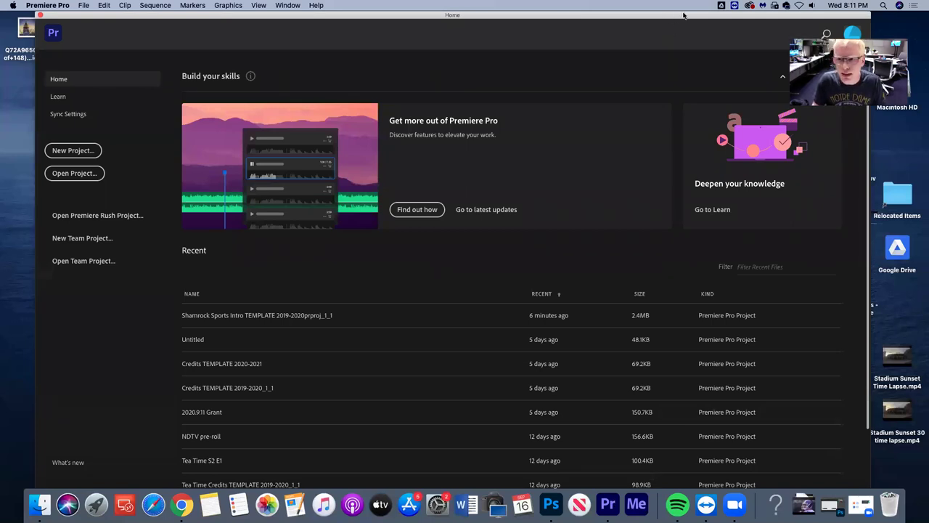
mouse_move(683, 15)
mouse_down()
mouse_move(664, 19)
mouse_move(671, 15)
mouse_up()
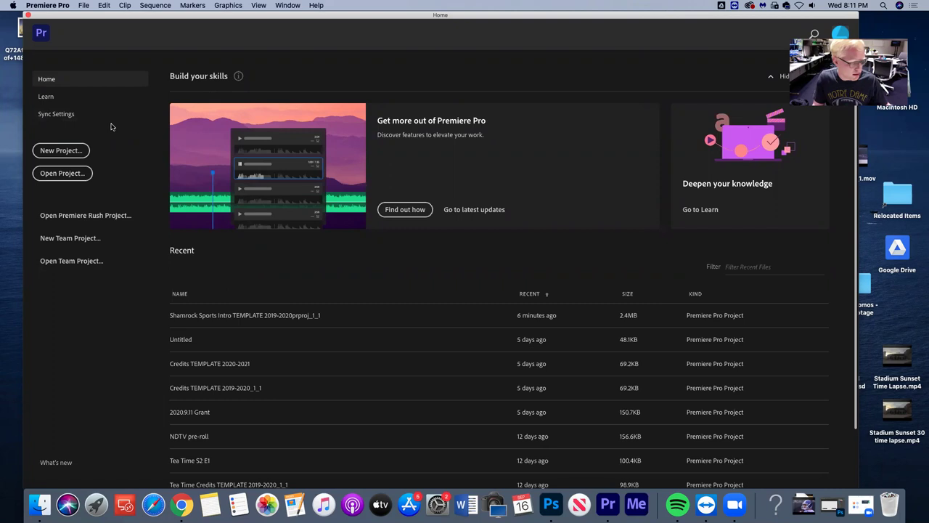
Start a new project and name it NDTV Workshop
click(73, 152)
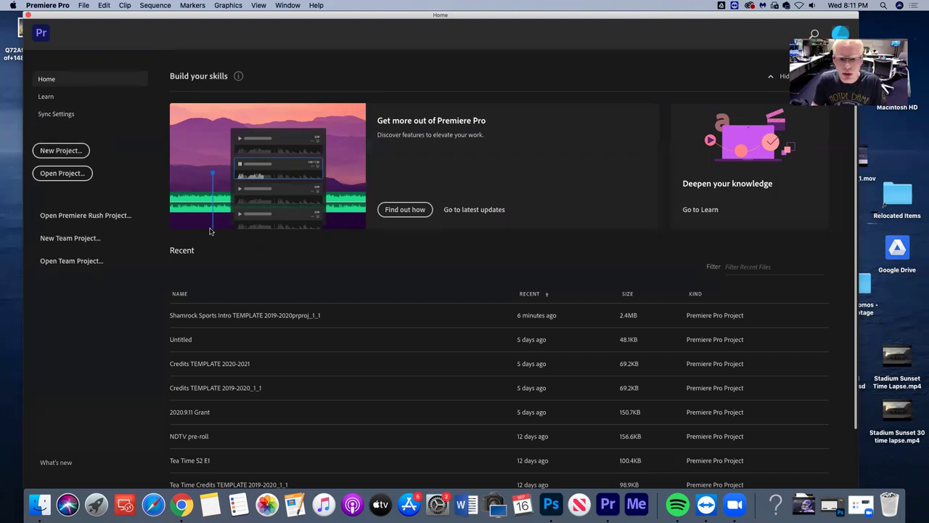
click(67, 153)
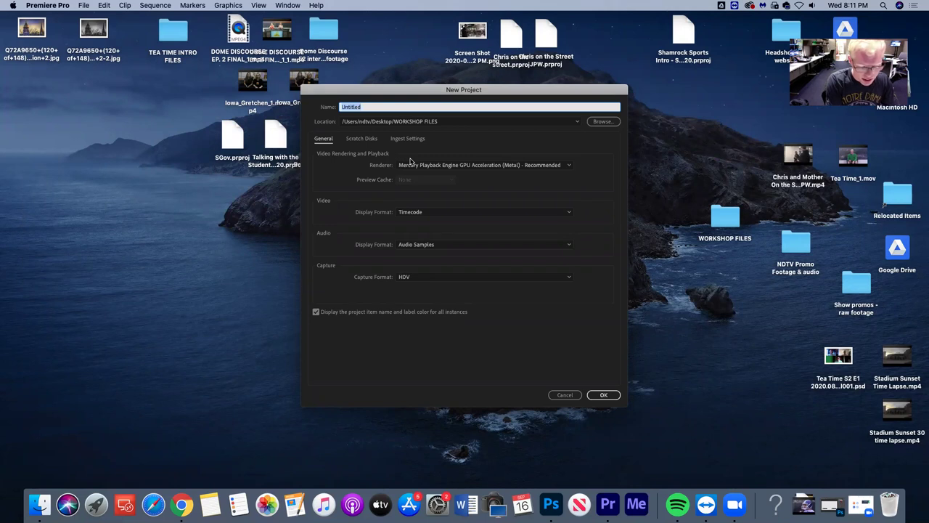
text(NDTV Workshop)
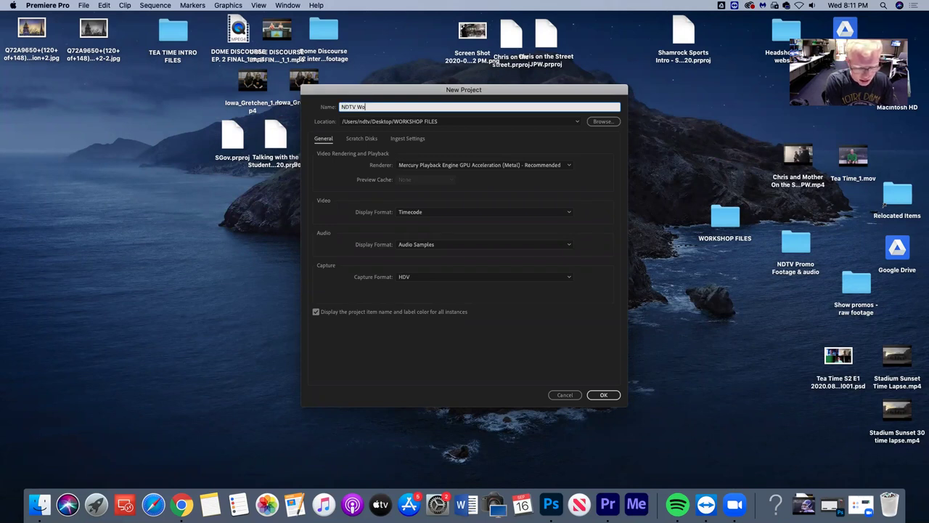
Set the project's save location to the WORKSHOP FILES folder on the Desktop
click(602, 124)
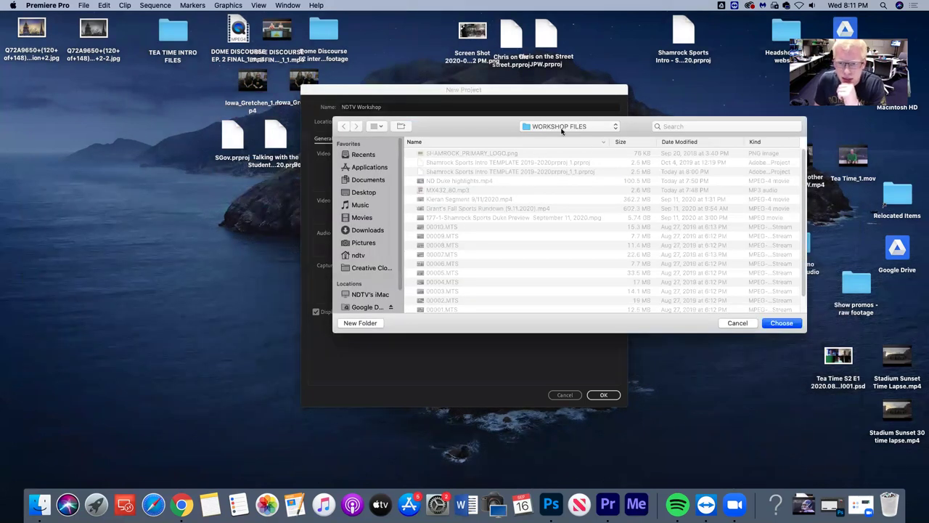
drag(644, 130, 503, 135)
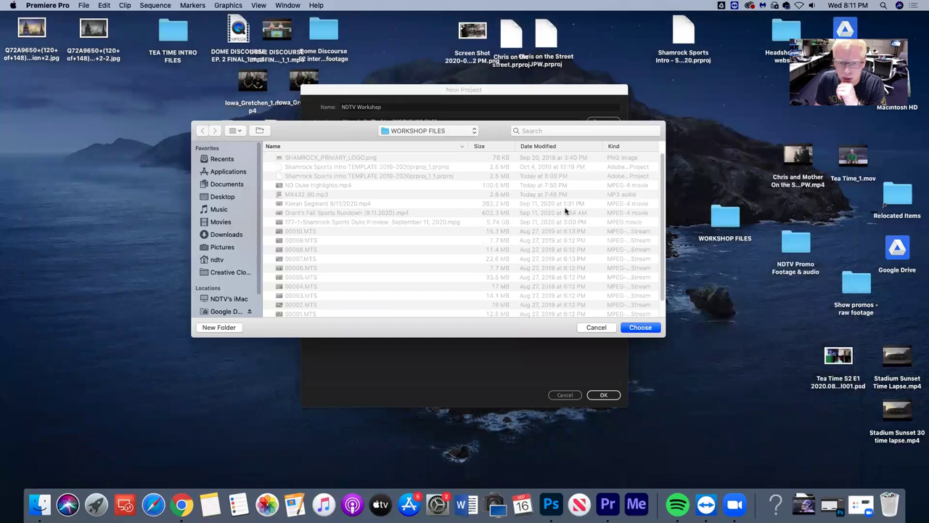
scroll(247, 297, down, 2)
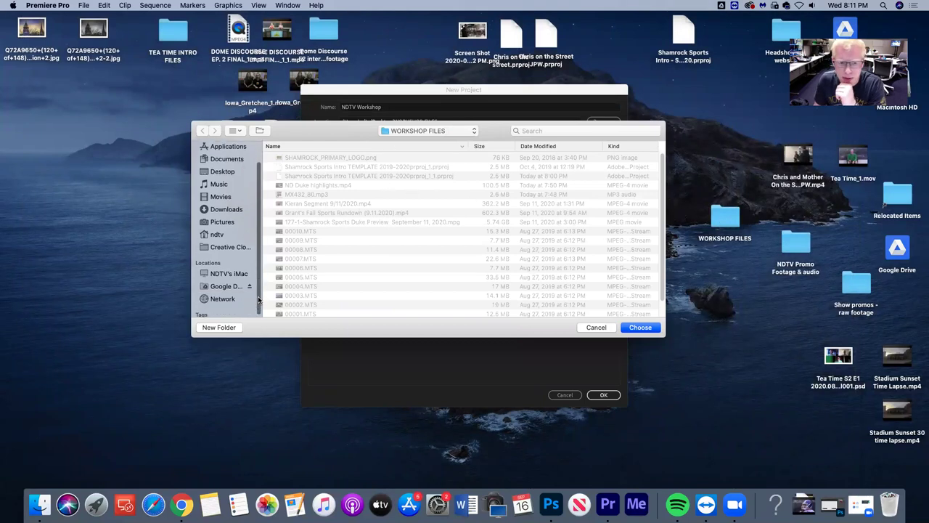
click(252, 172)
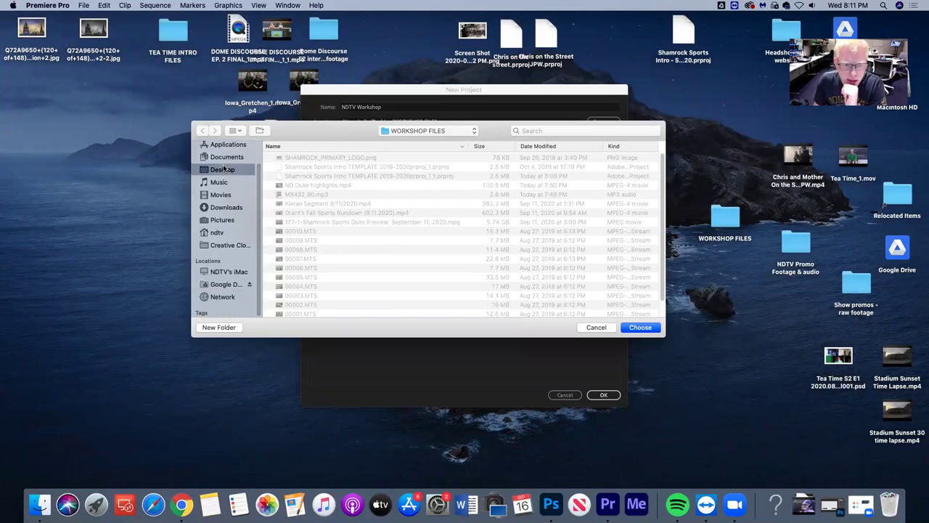
click(334, 158)
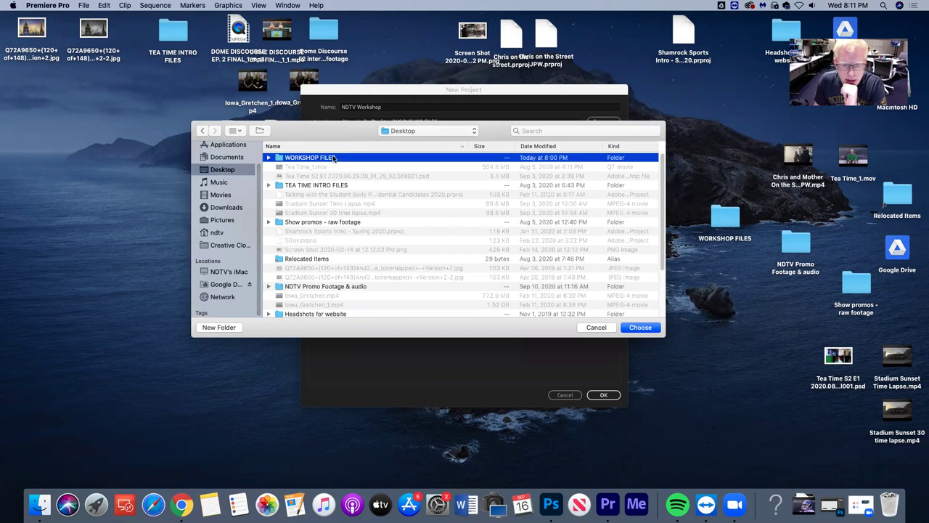
click(640, 328)
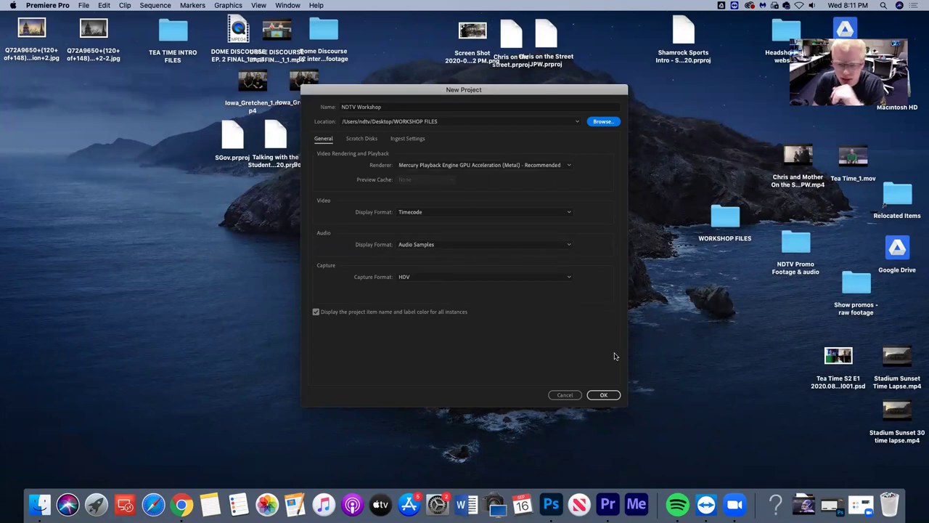
Create the project with the remaining default settings and fit its window to the screen
click(604, 396)
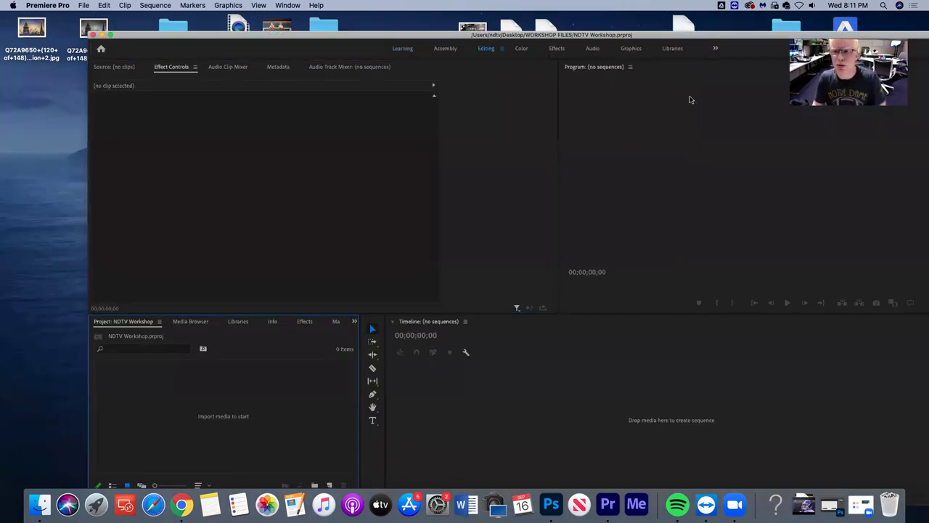
double_click(672, 37)
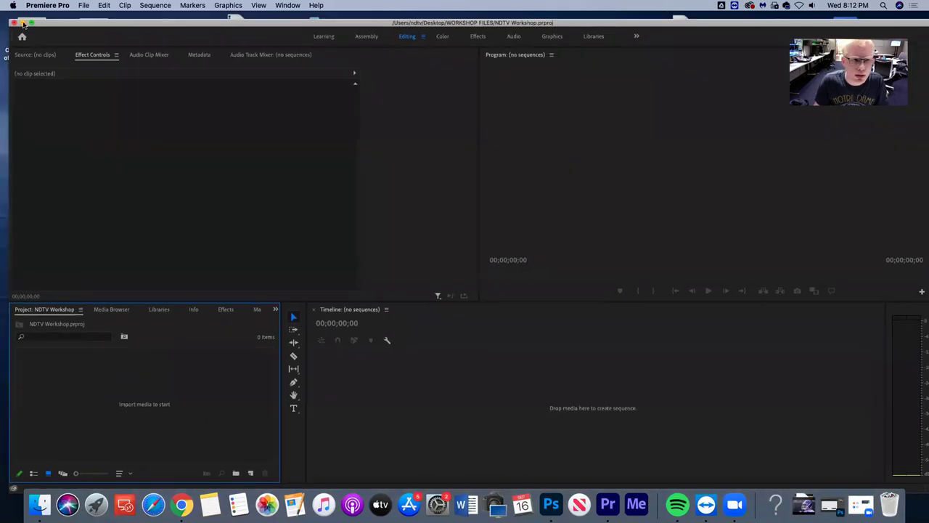
double_click(31, 23)
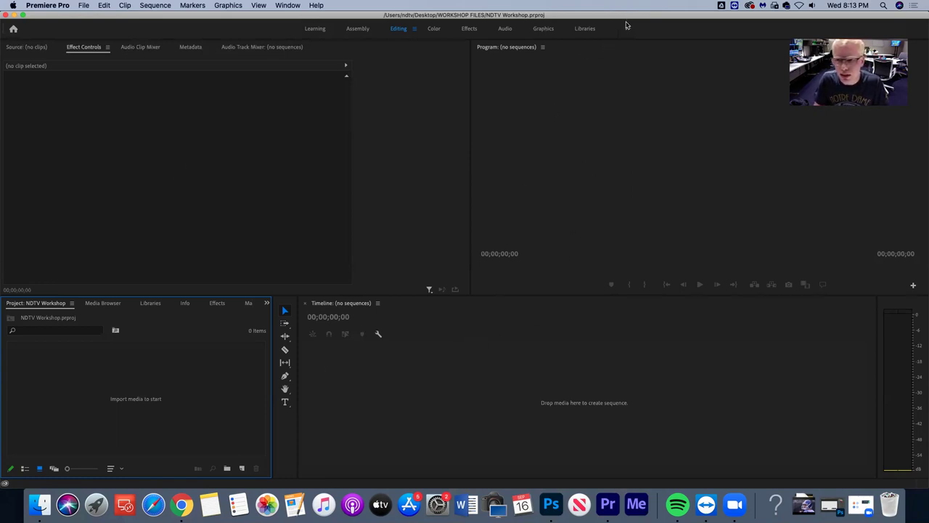
Review the Color, Effects, Audio and Graphics workspace layouts, finishing in the Editing workspace
click(627, 26)
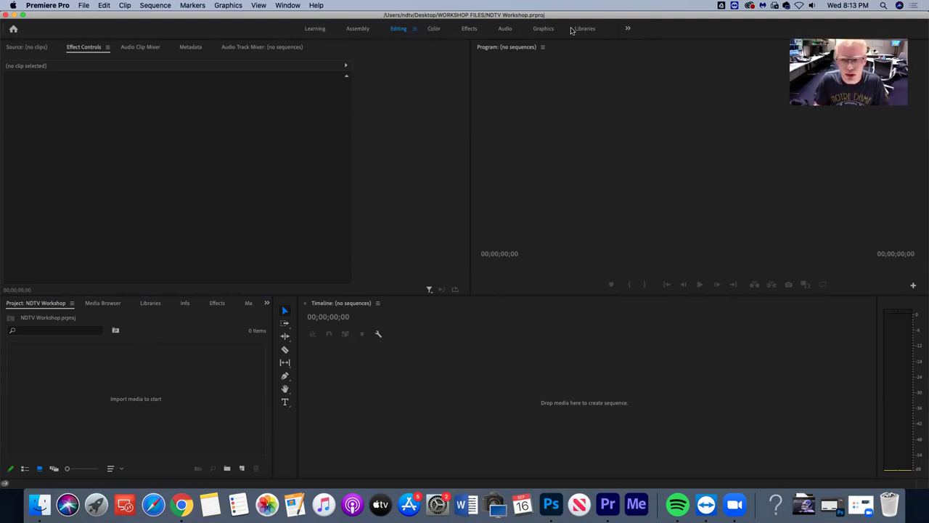
click(438, 29)
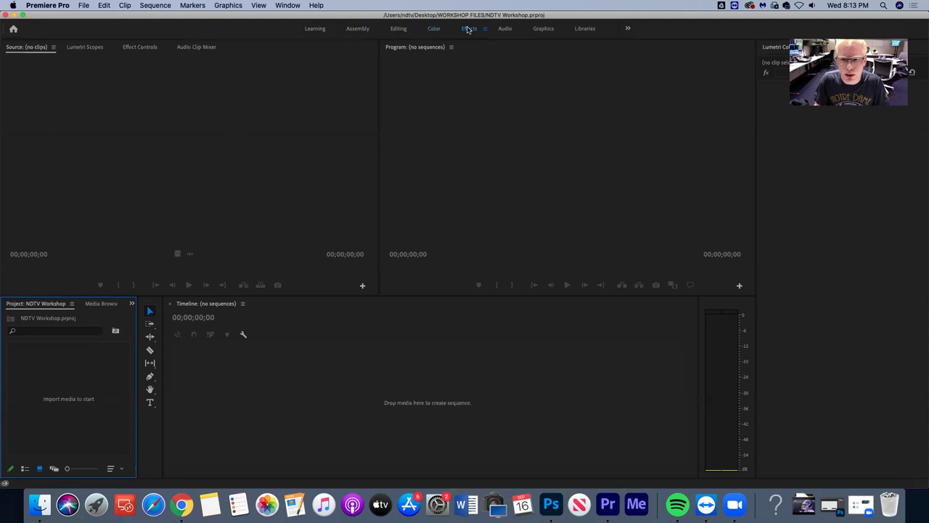
click(469, 29)
click(505, 29)
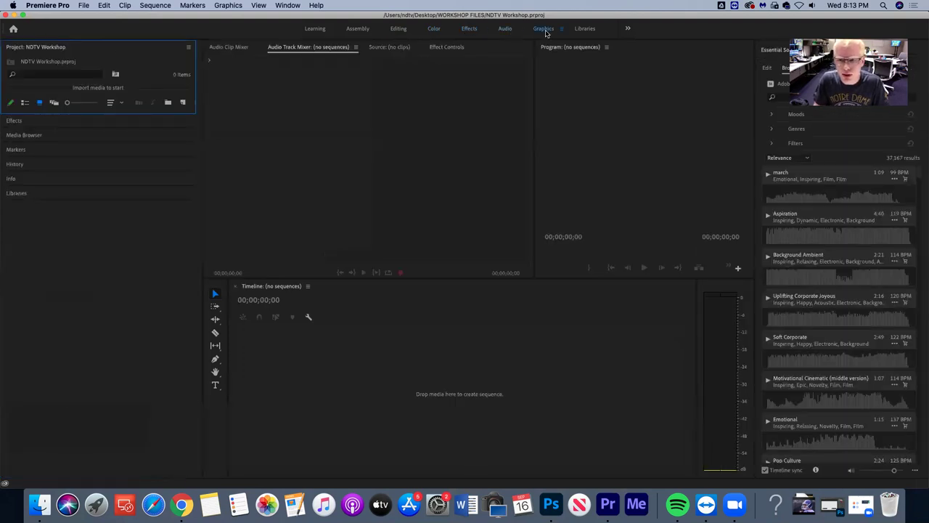
click(544, 29)
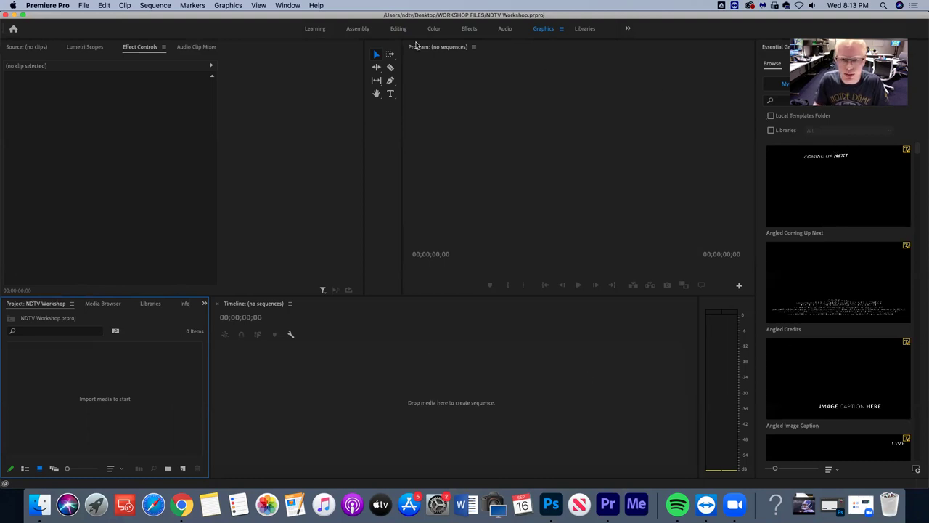
click(397, 29)
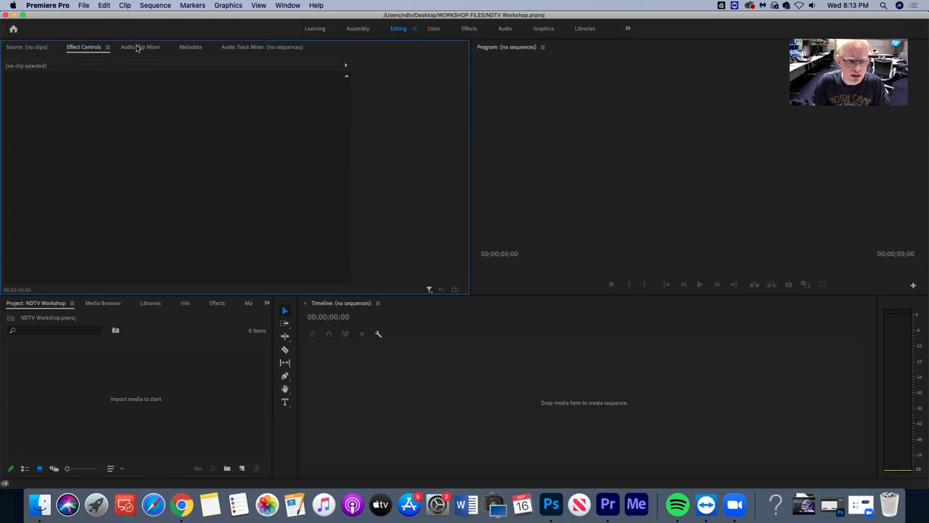
Examine the Audio Track Mixer, Metadata, Audio Clip Mixer, Effect Controls and Source views of the Editing workspace
click(252, 50)
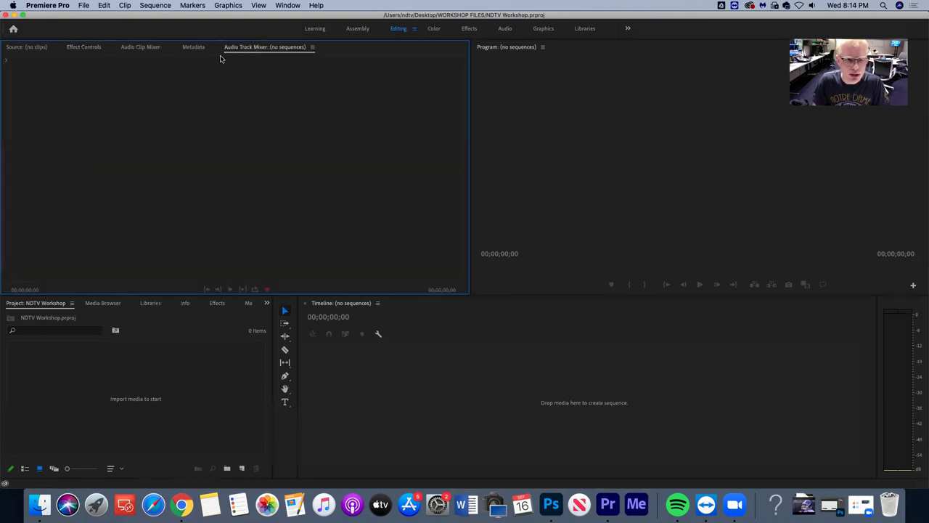
click(190, 48)
click(142, 49)
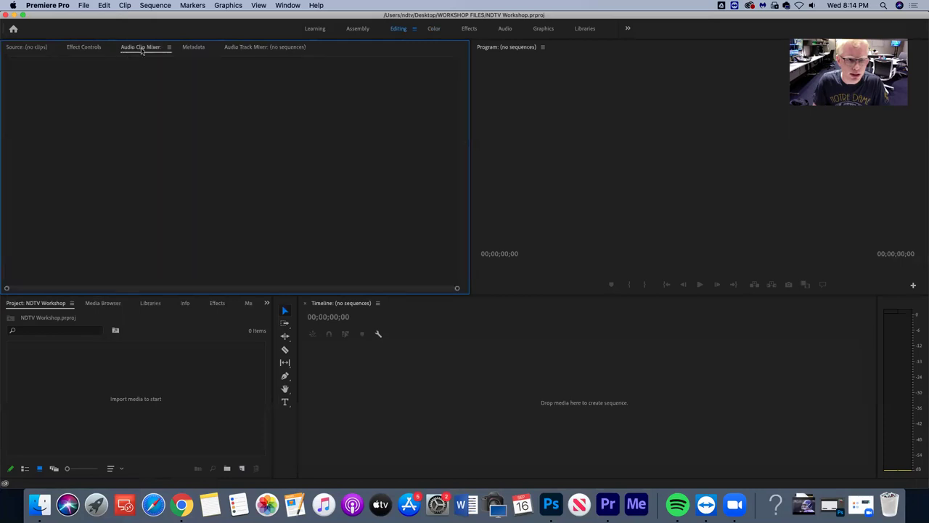
click(86, 49)
click(29, 49)
click(85, 49)
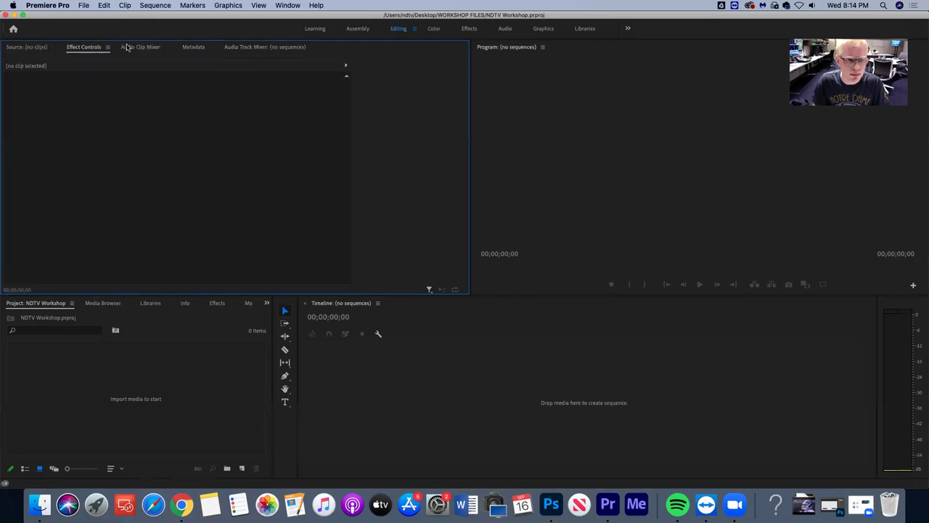
click(142, 48)
click(204, 48)
click(273, 47)
click(191, 52)
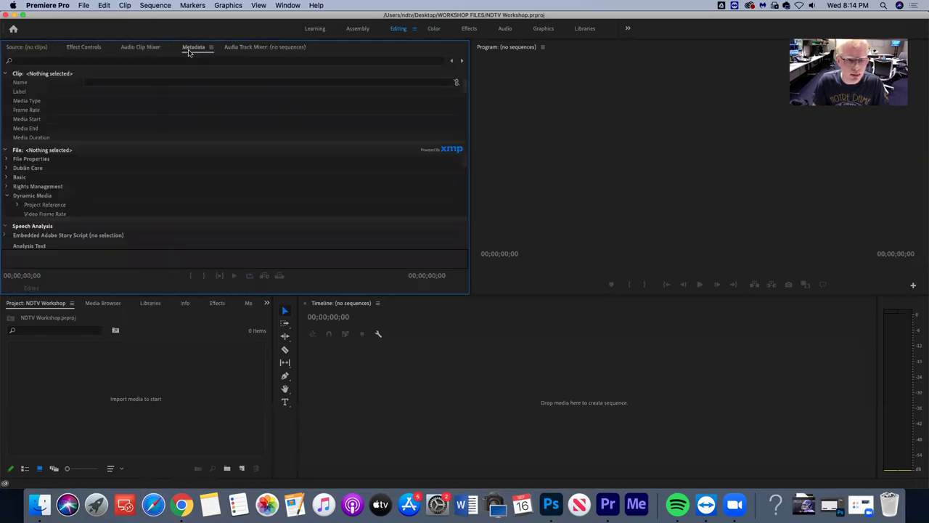
click(149, 51)
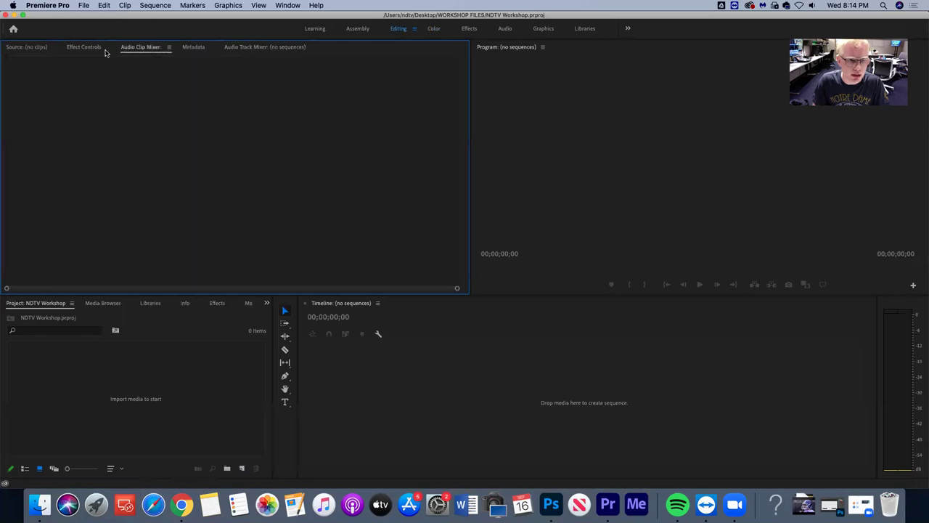
Compare the Source monitor with the Effect Controls, leaving Effect Controls displayed
click(35, 48)
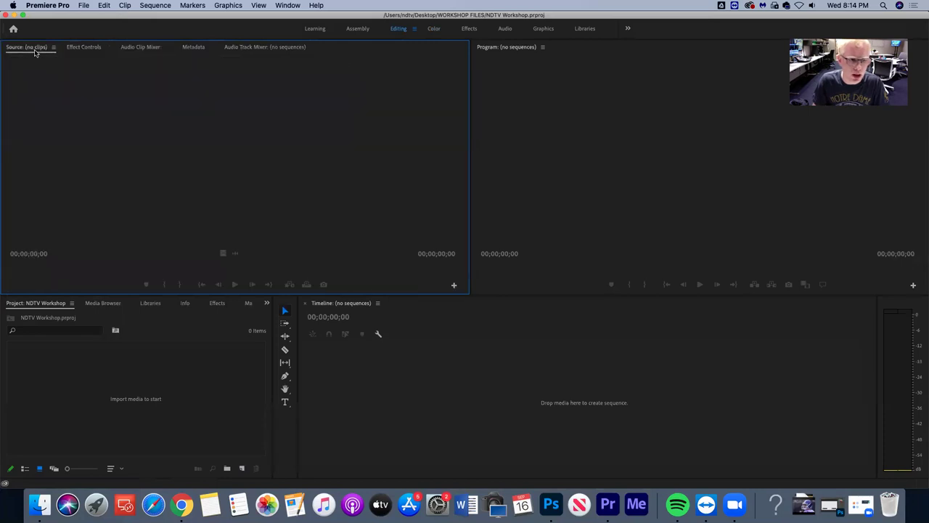
click(78, 48)
click(28, 47)
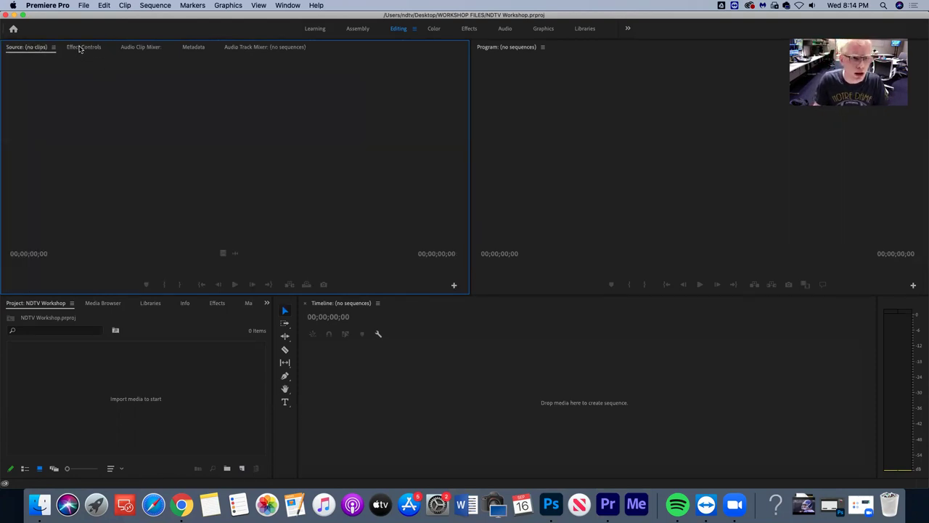
click(83, 48)
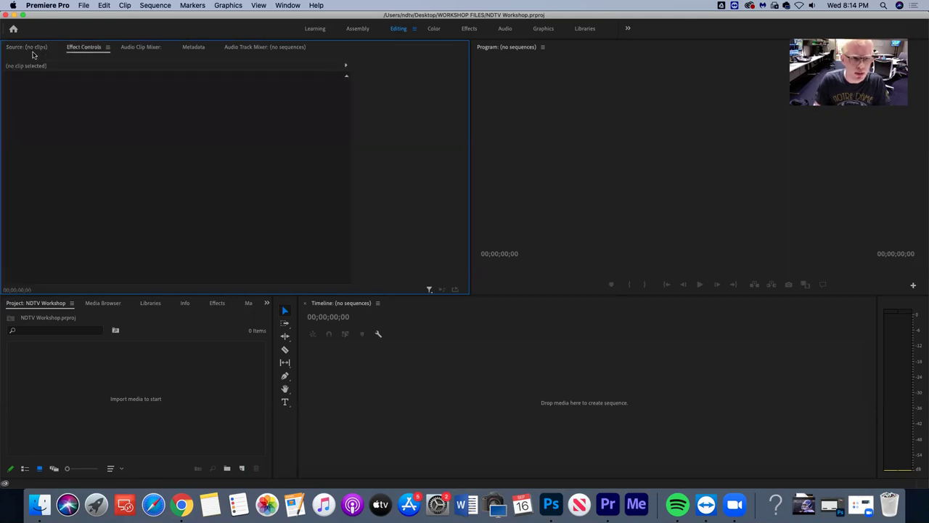
click(34, 50)
click(85, 48)
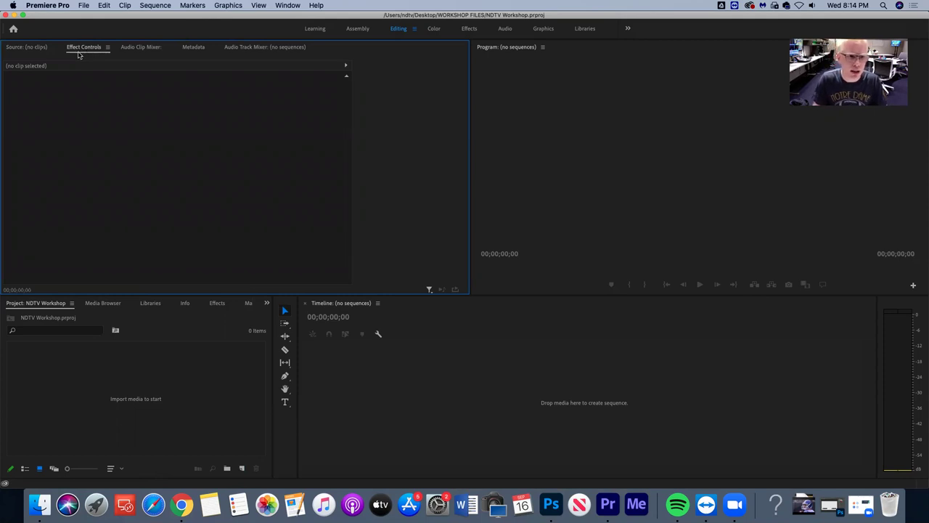
click(27, 49)
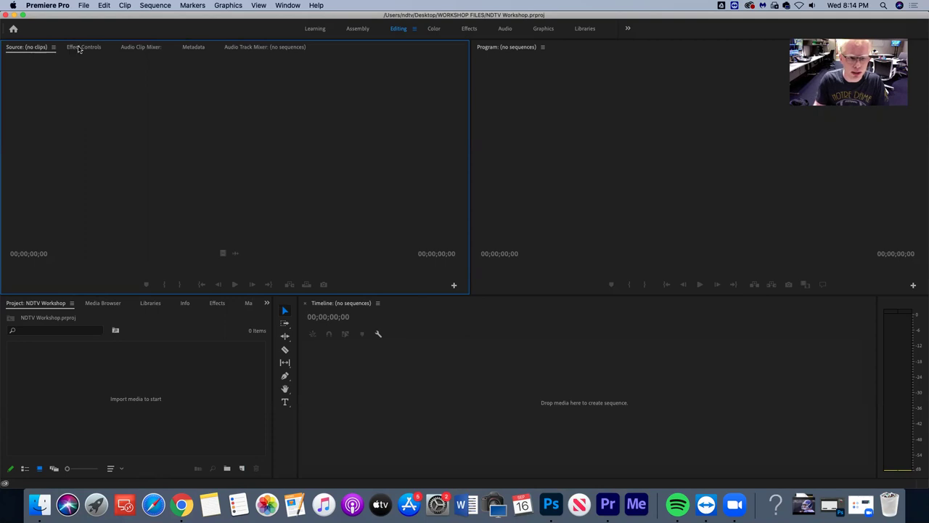
click(78, 46)
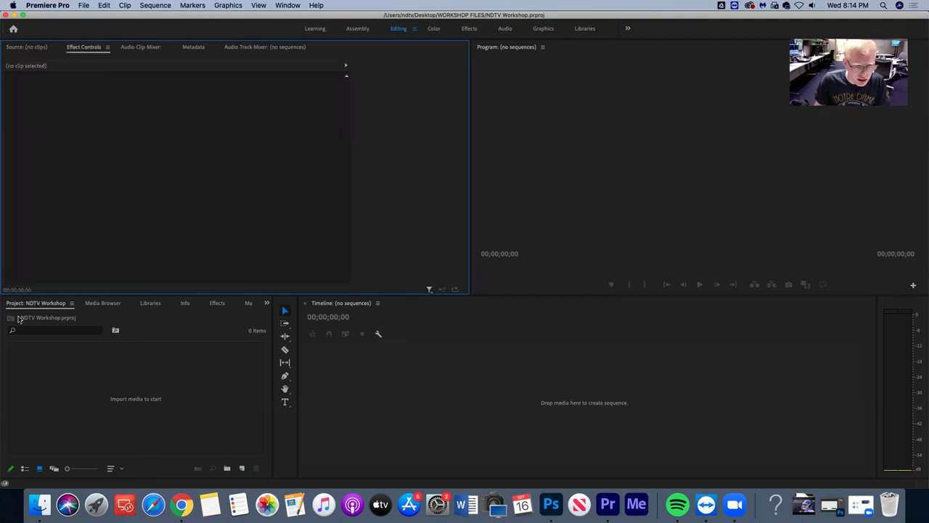
Look through the Media Browser, the project's media bin and the Effects library
click(95, 304)
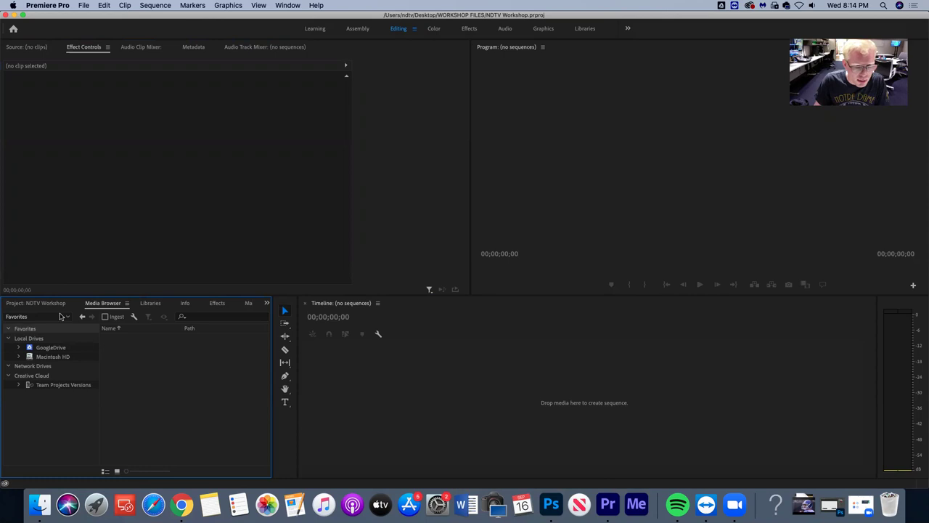
click(32, 305)
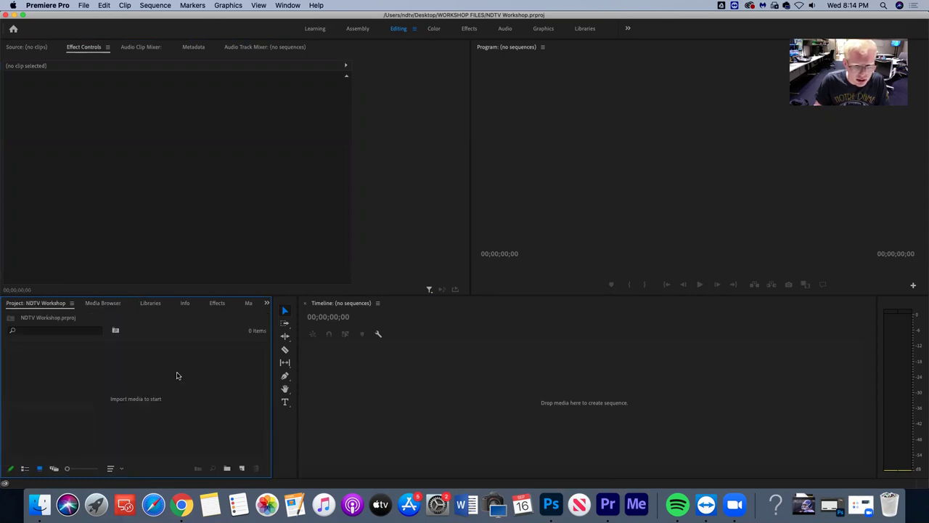
click(214, 303)
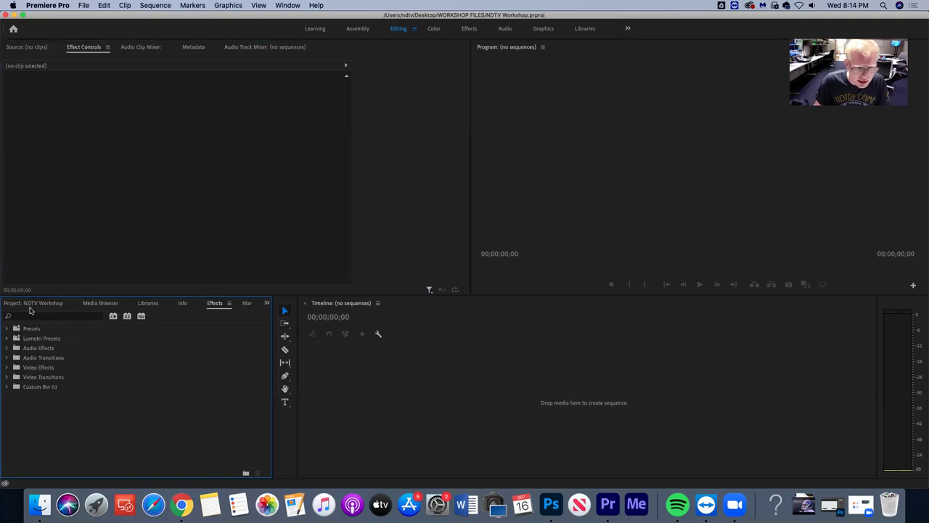
Show the empty project bin, shrink the window and place the WORKSHOP FILES desktop folder where it can be reached
click(20, 304)
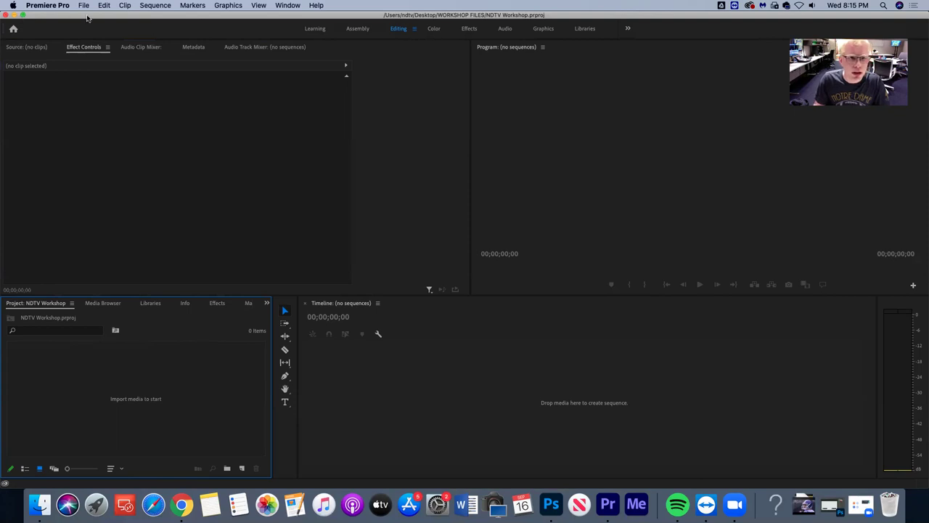
click(22, 15)
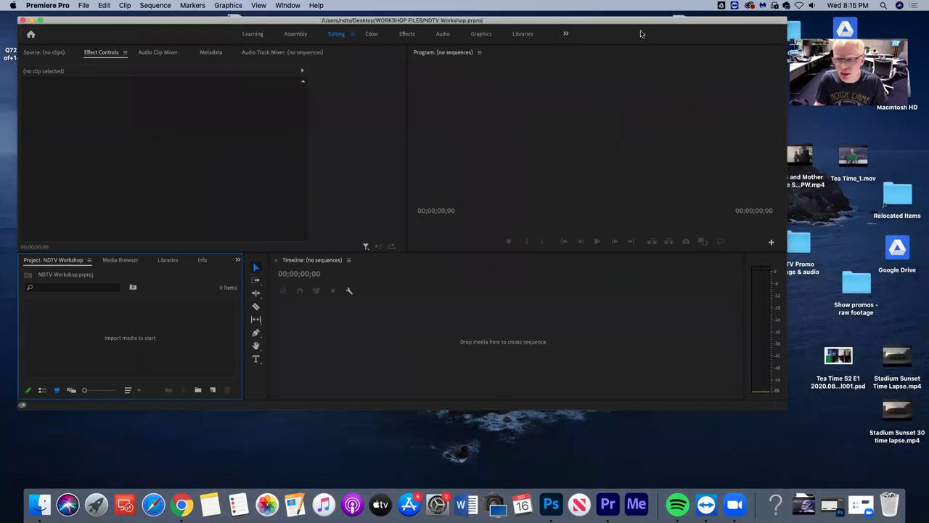
drag(737, 218, 784, 310)
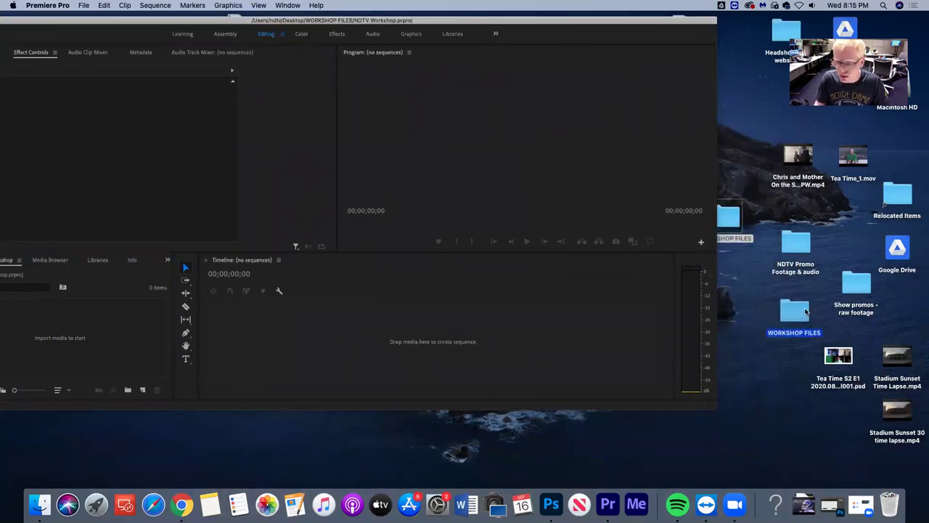
click(563, 53)
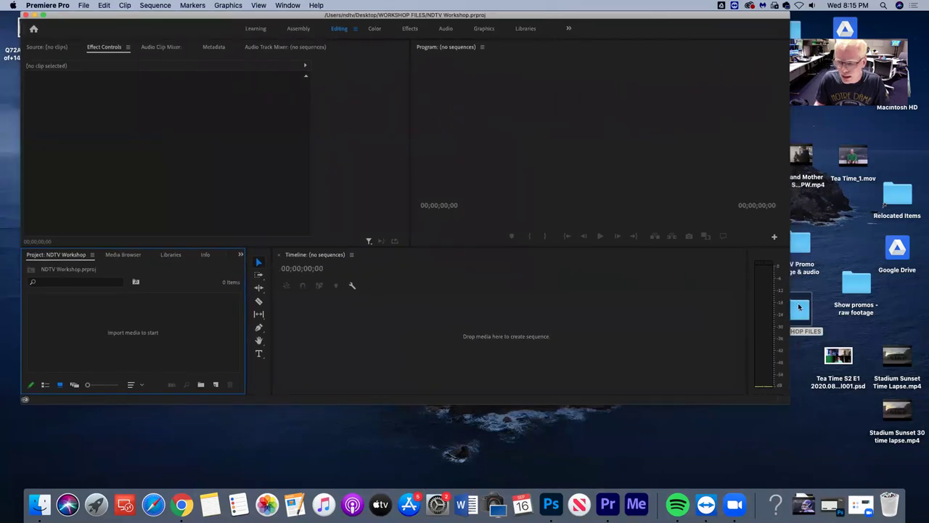
Import the WORKSHOP FILES folder into the project with Import Entire Project for both contained projects, dismissing the missing-media linking
drag(801, 309, 199, 336)
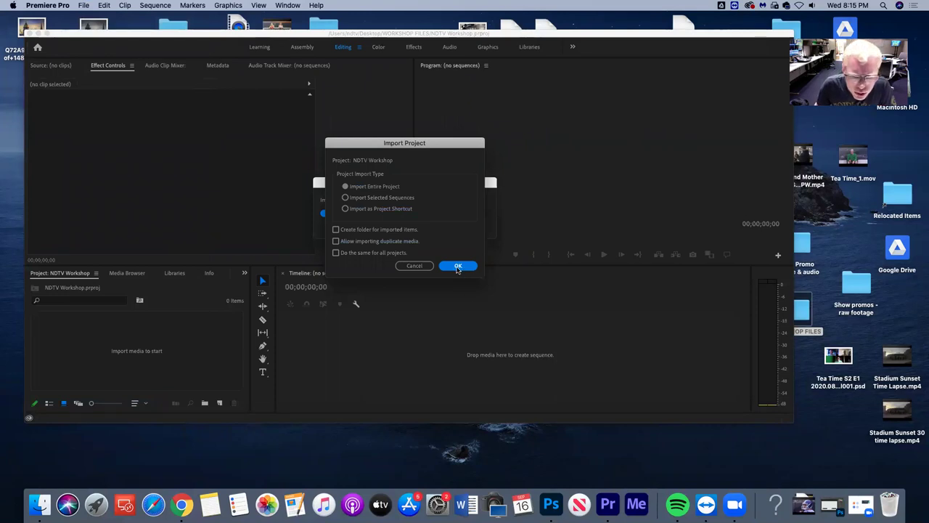
click(458, 267)
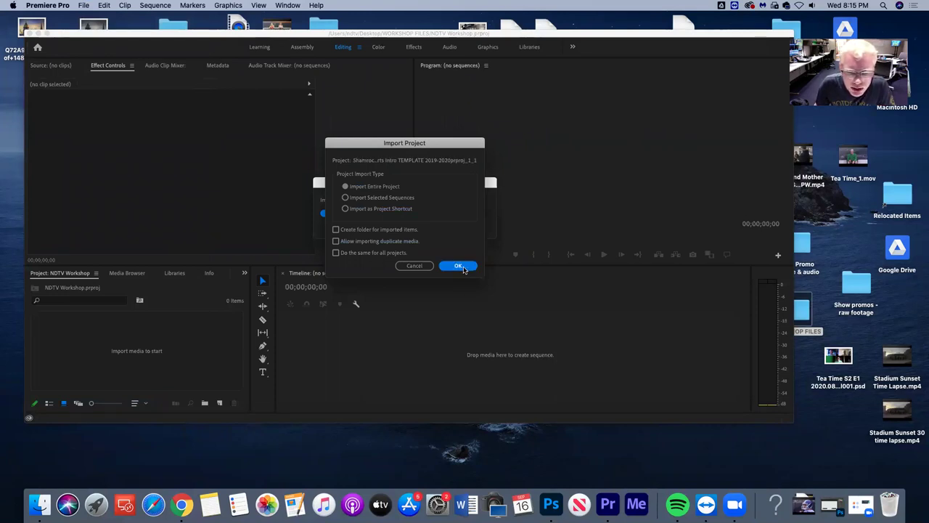
click(459, 267)
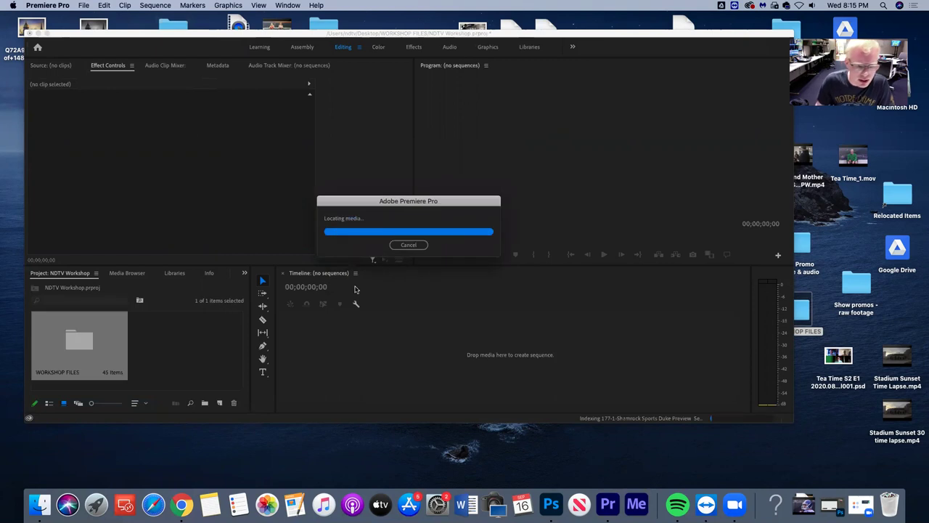
click(775, 336)
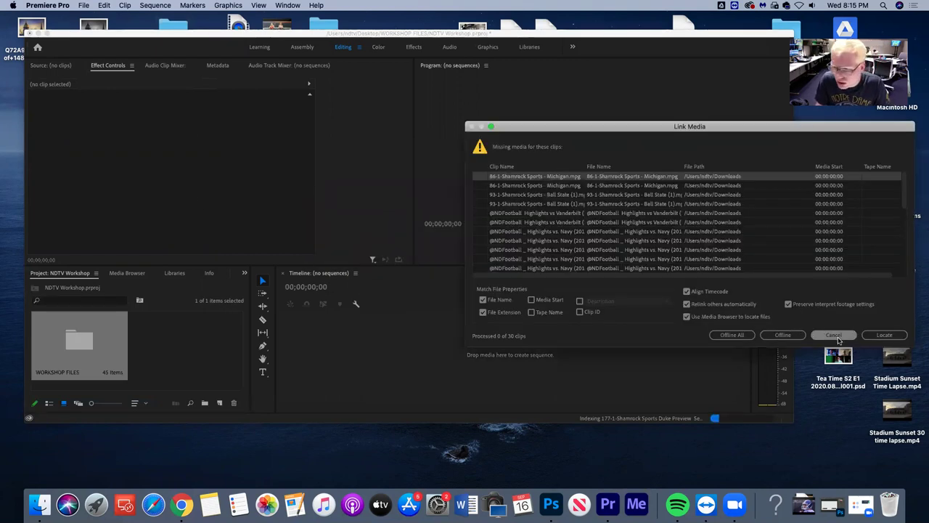
Look at the alternative ways to import and browse the WORKSHOP FILES folder's contents without importing anything
click(83, 6)
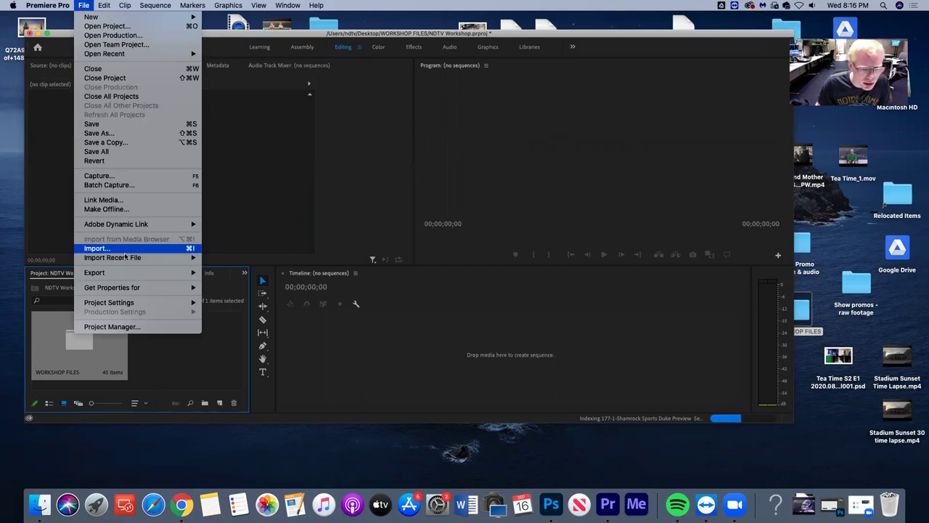
click(229, 350)
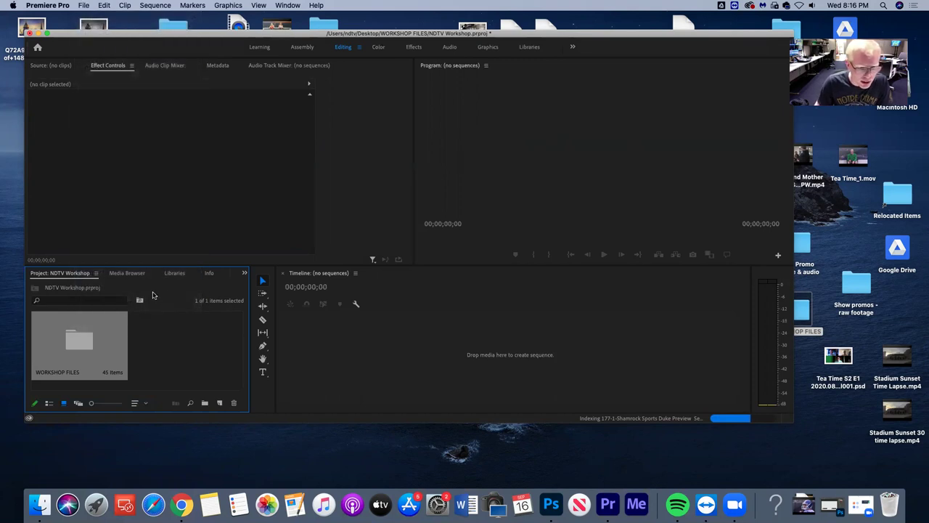
right_click(166, 299)
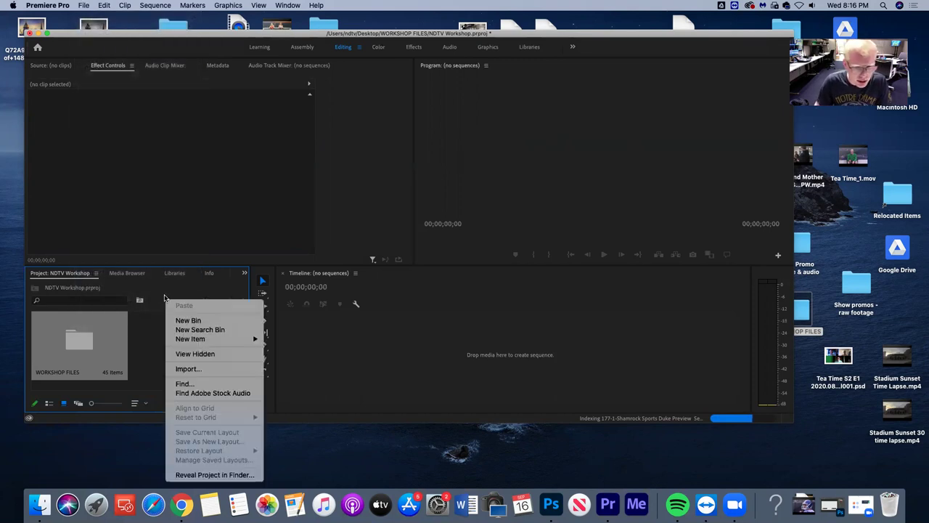
click(188, 368)
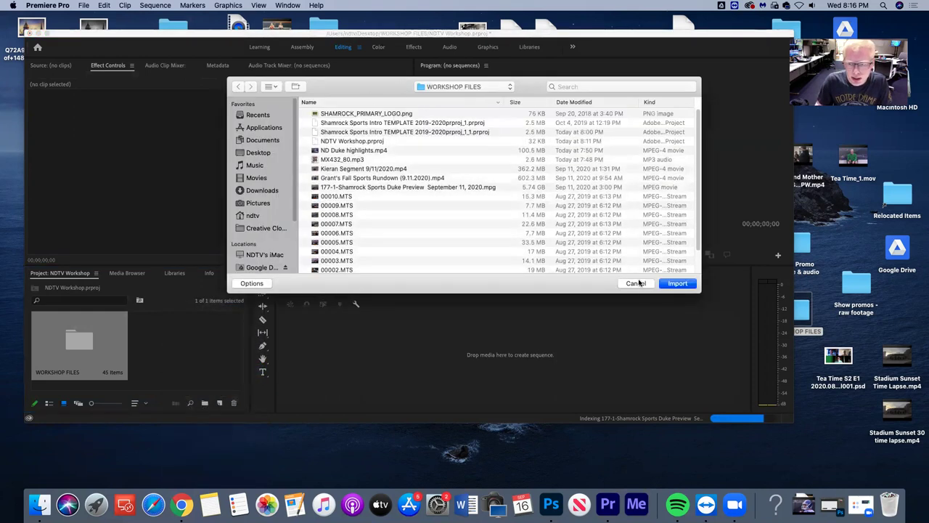
click(641, 283)
Restore the full-size window, open the WORKSHOP FILES bin and look through its clips and sequences
click(46, 33)
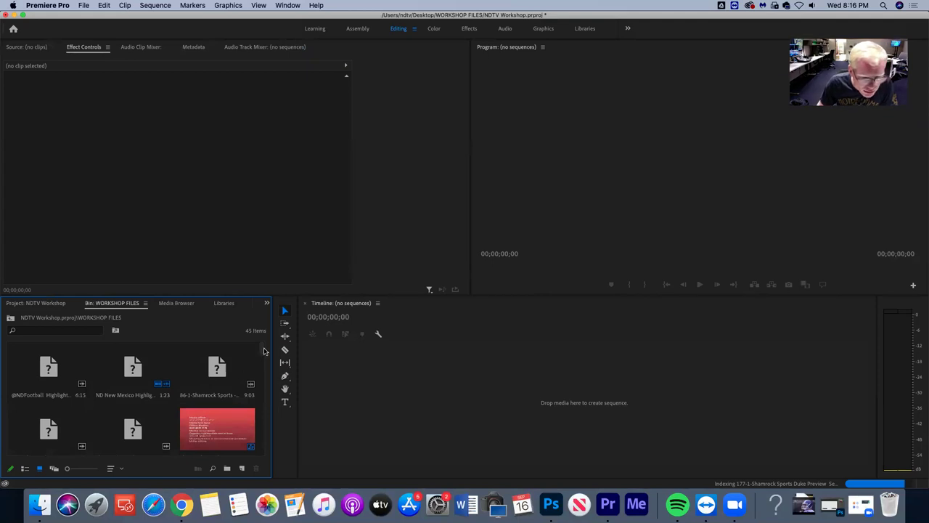
scroll(263, 351, down, 5)
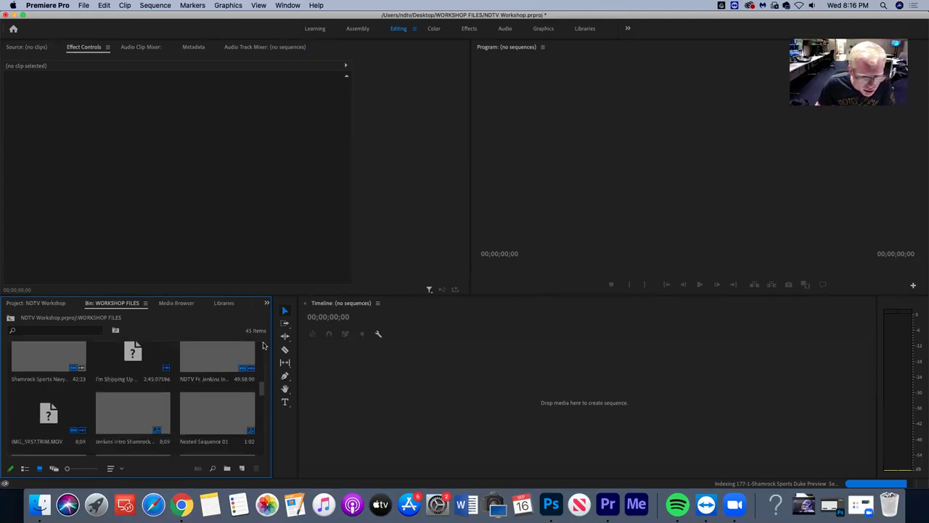
scroll(264, 374, down, 3)
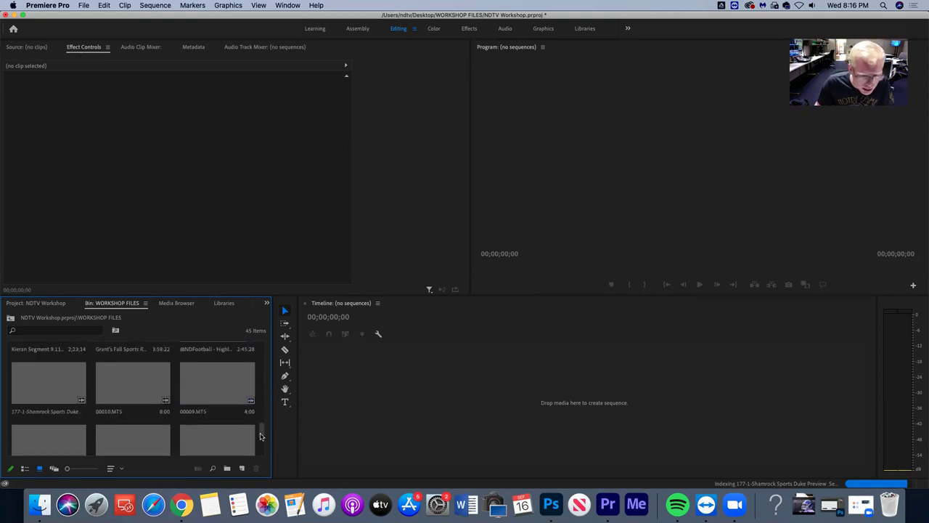
scroll(260, 436, up, 5)
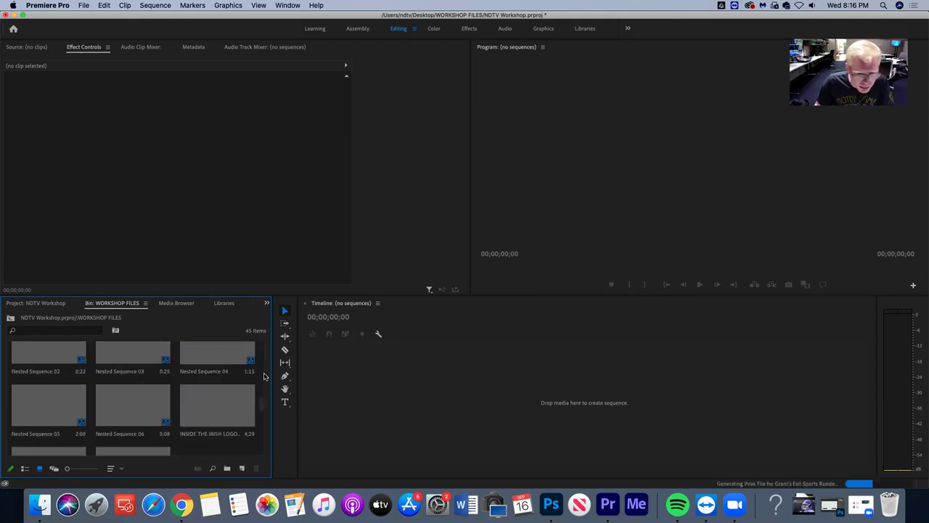
scroll(263, 382, down, 5)
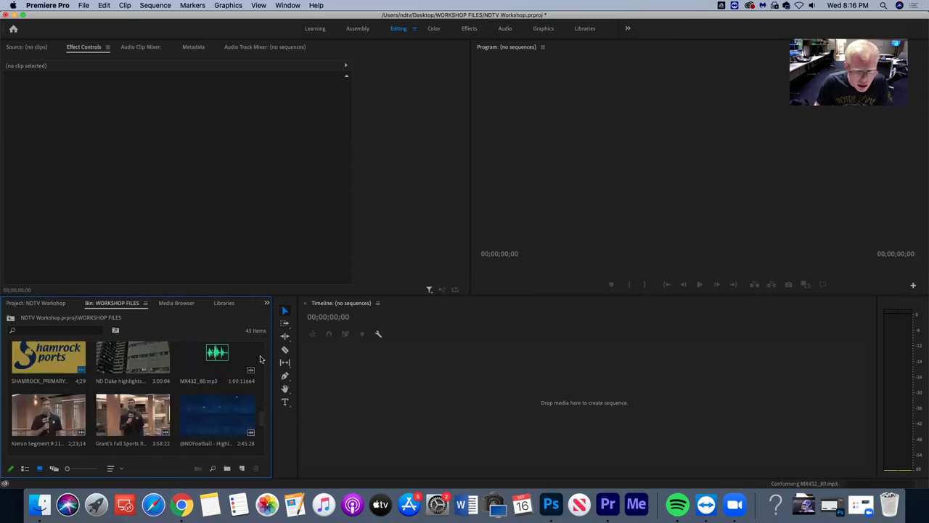
scroll(263, 376, up, 5)
drag(263, 404, 258, 339)
click(219, 365)
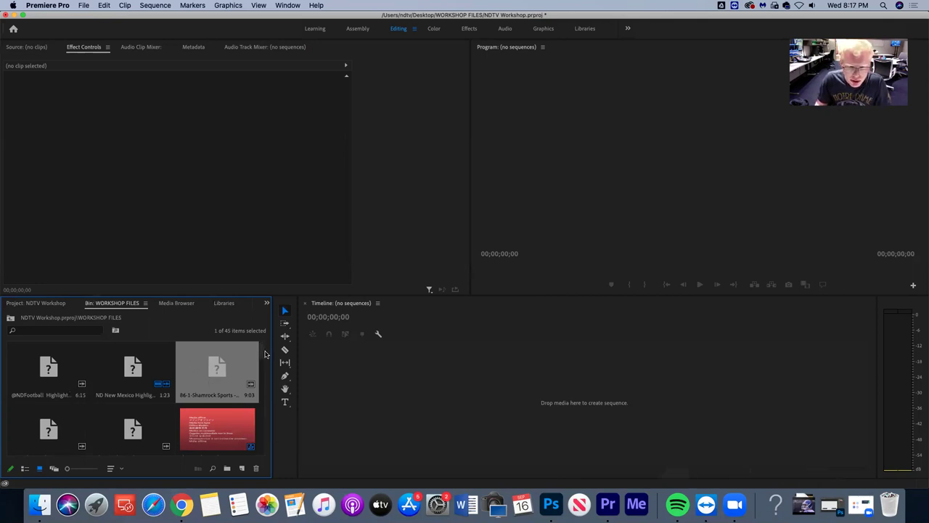
mouse_move(262, 352)
mouse_down()
mouse_move(267, 377)
mouse_move(263, 347)
mouse_up()
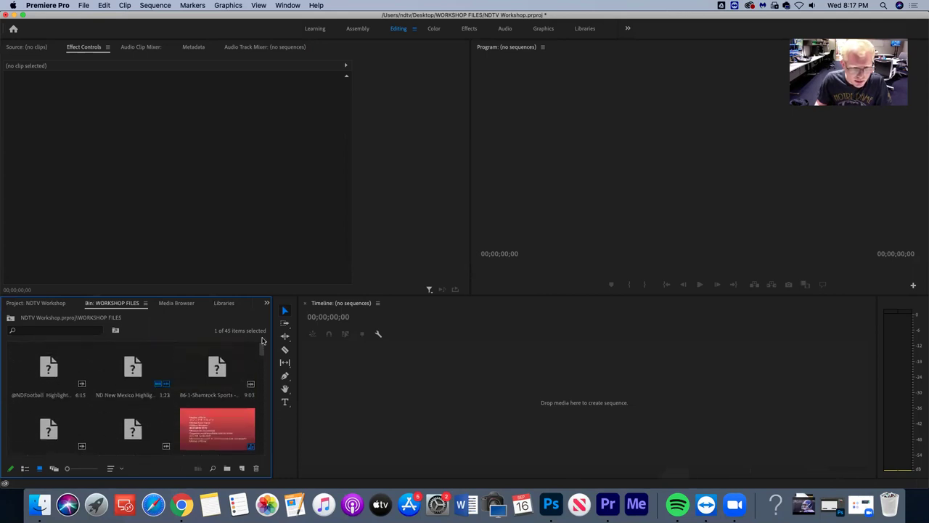
shift+click(48, 368)
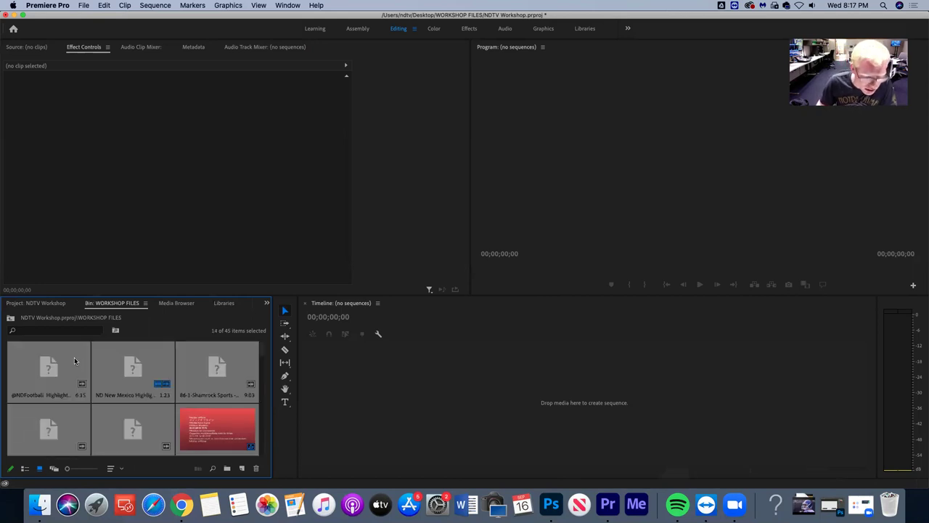
key(Delete)
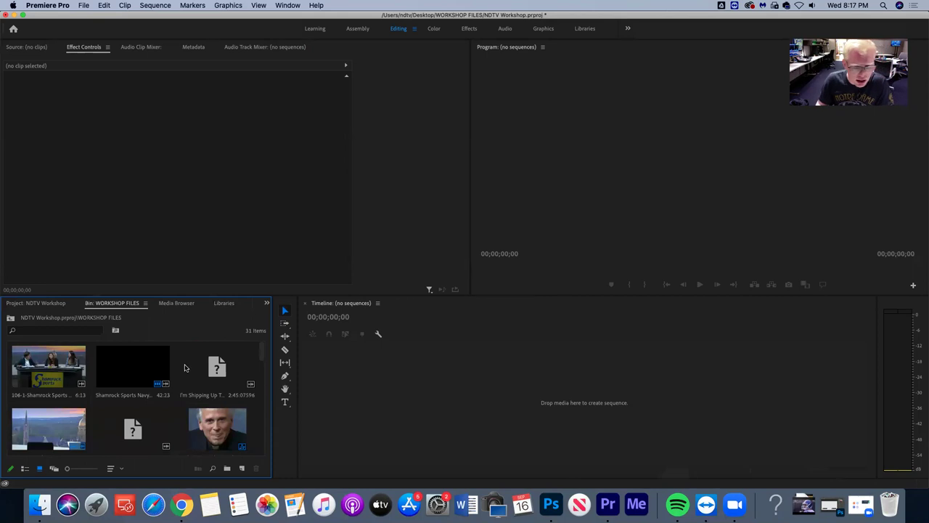
Delete the offline "I'm Shipping Up" audio and the other offline clip near the start of the WORKSHOP FILES bin
click(210, 371)
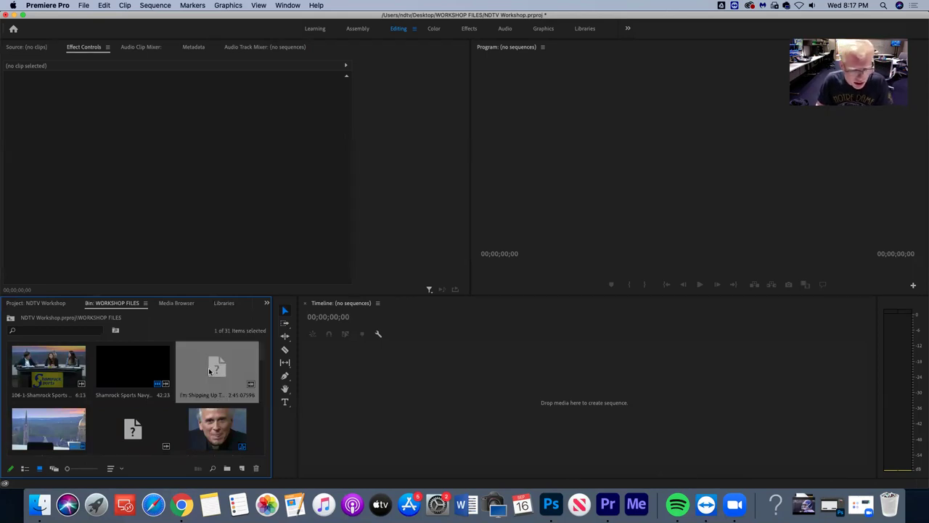
key(Delete)
click(48, 428)
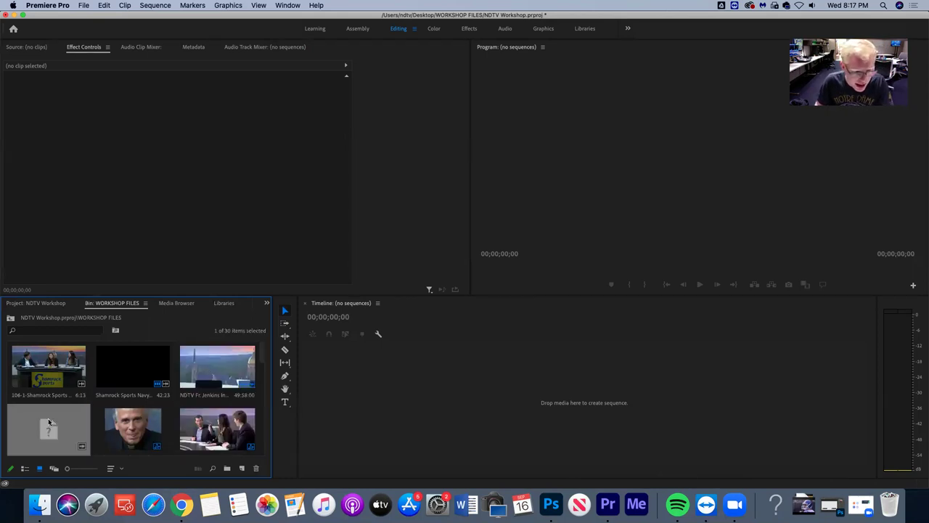
key(Delete)
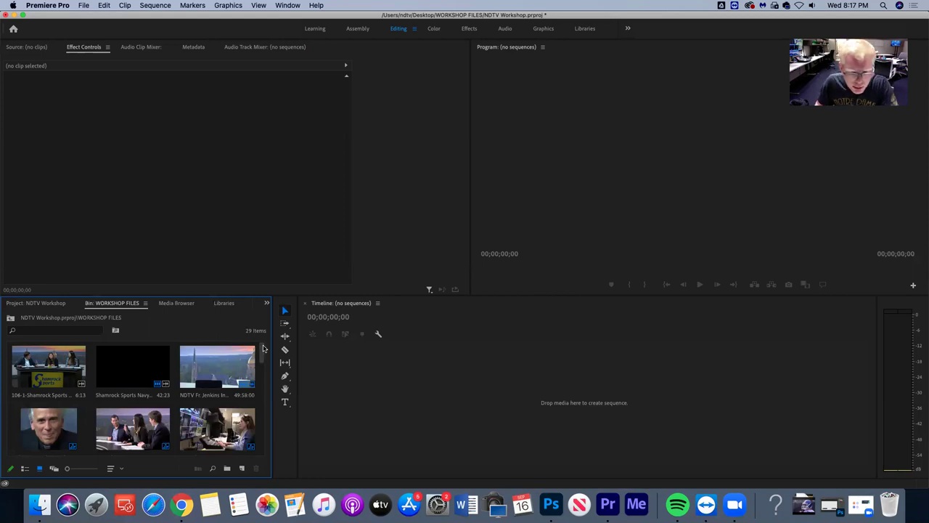
Find MX432_80.mp3 in the WORKSHOP FILES bin and create a new sequence from it in the empty timeline
drag(263, 348, 261, 385)
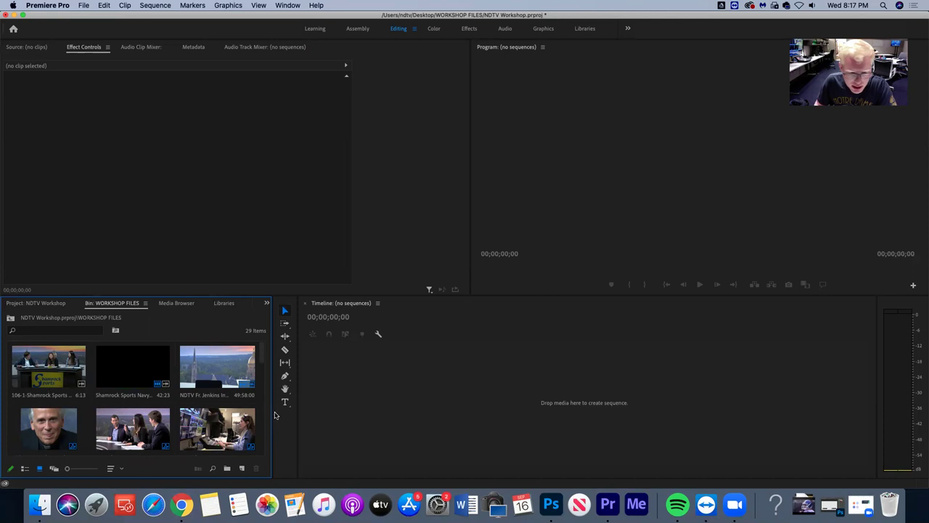
mouse_move(264, 357)
mouse_down()
mouse_move(260, 454)
mouse_move(273, 349)
mouse_up()
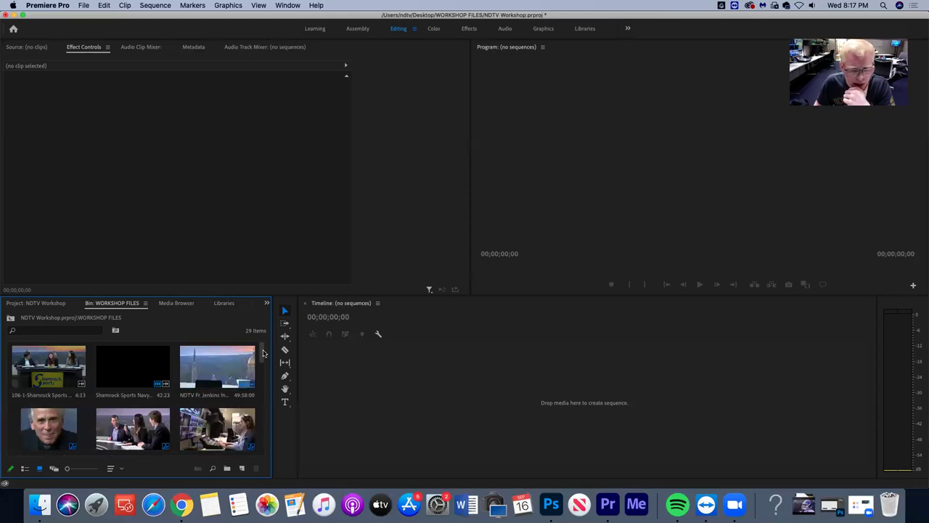
scroll(265, 355, down, 5)
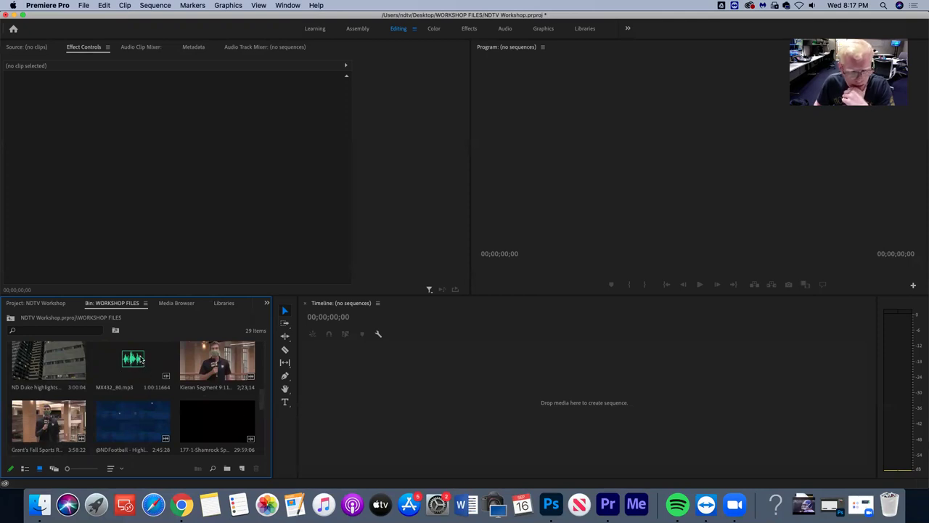
drag(135, 358, 368, 400)
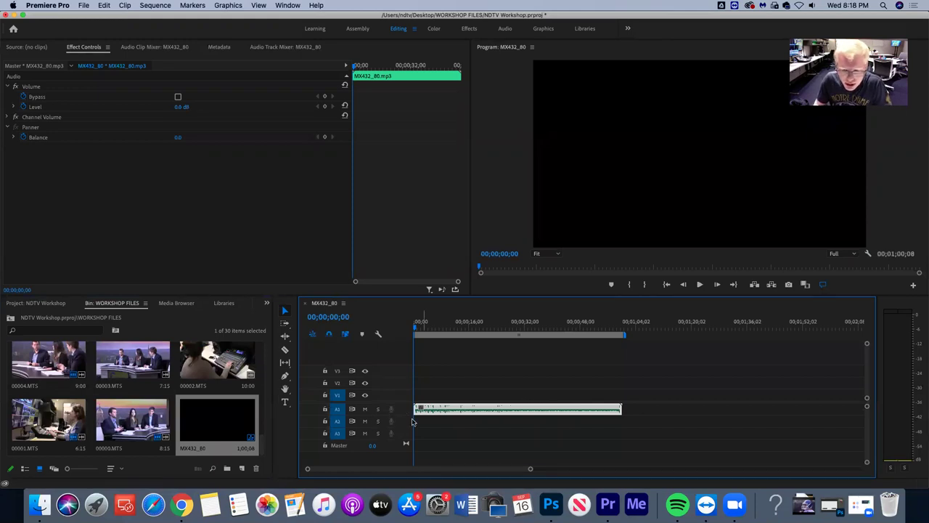
Enlarge audio track A1 to show the waveform and play the first few seconds of the music
drag(404, 413, 403, 428)
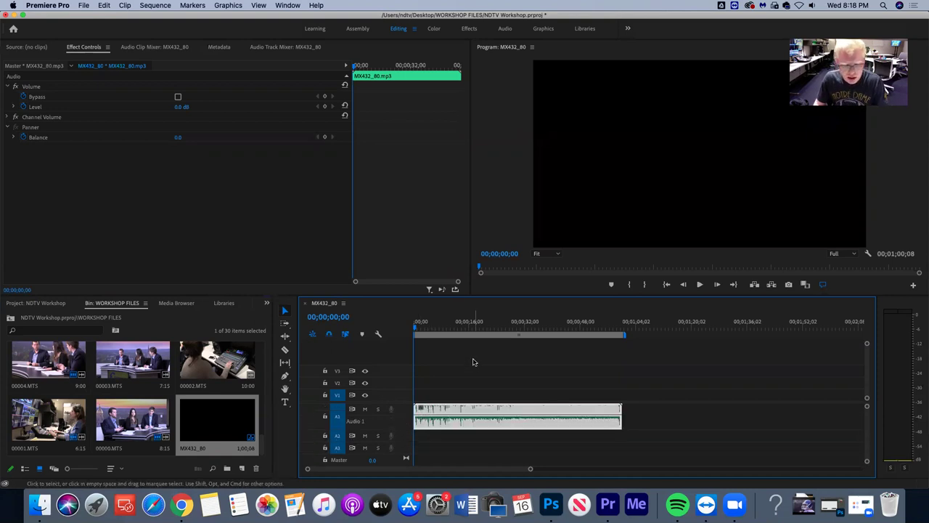
key(space)
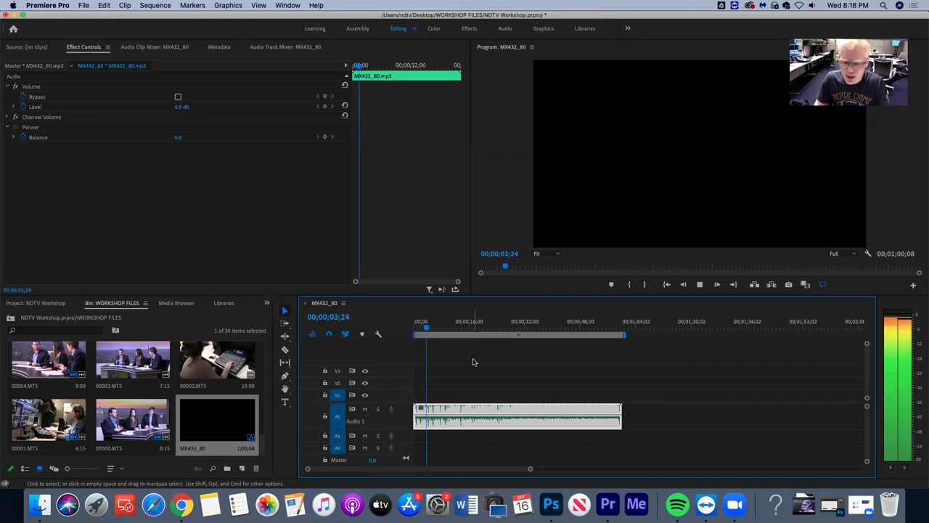
key(space)
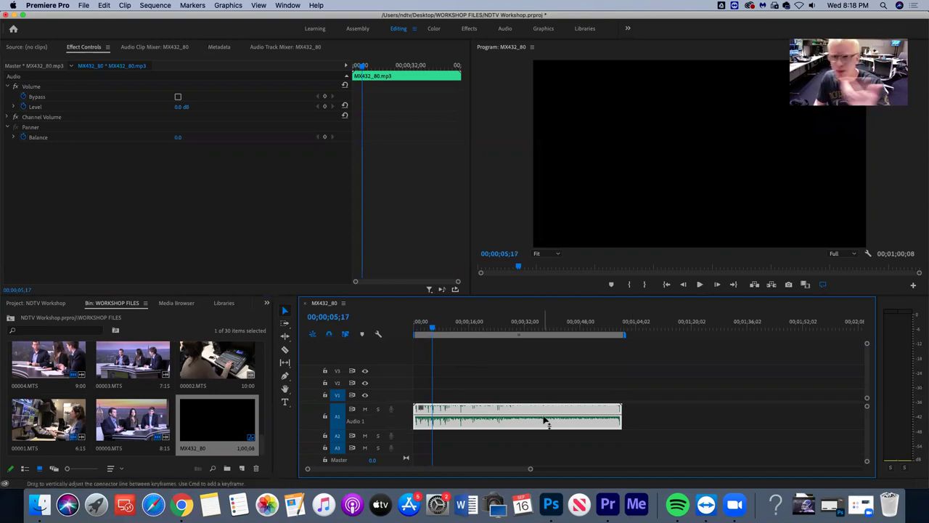
mouse_move(546, 421)
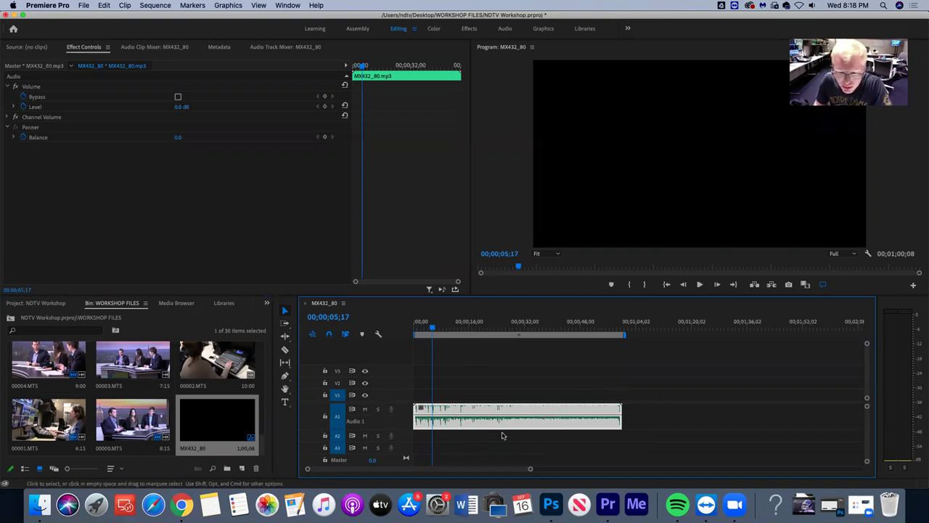
Return the playhead to the start of the sequence and reduce the height of audio track A1
drag(432, 331, 377, 334)
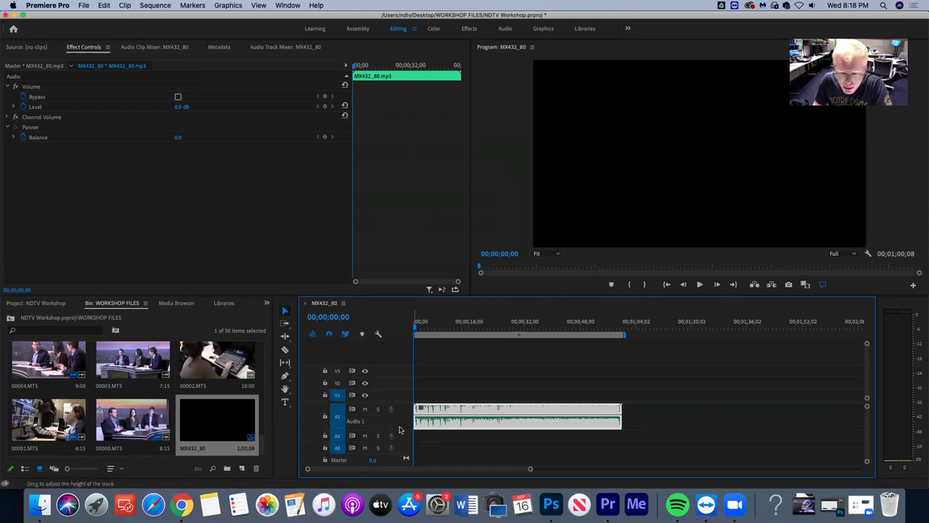
drag(405, 429, 405, 417)
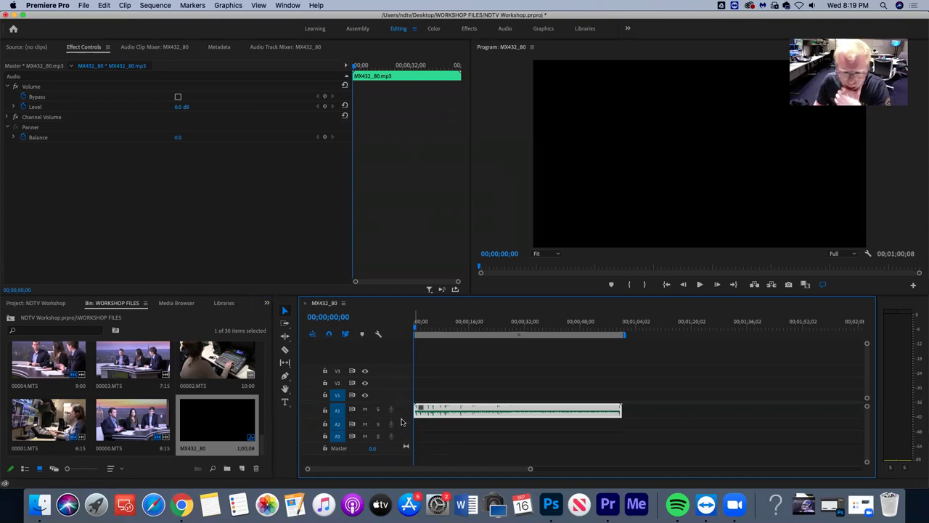
scroll(404, 422, up, 2)
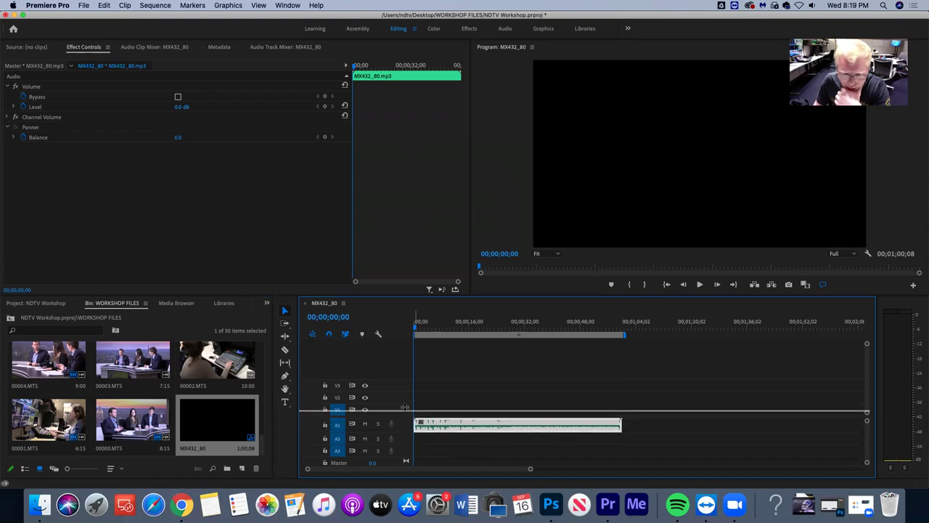
Increase the height of audio track A1 to show the waveform and play the opening seconds of the music
scroll(408, 427, down, 2)
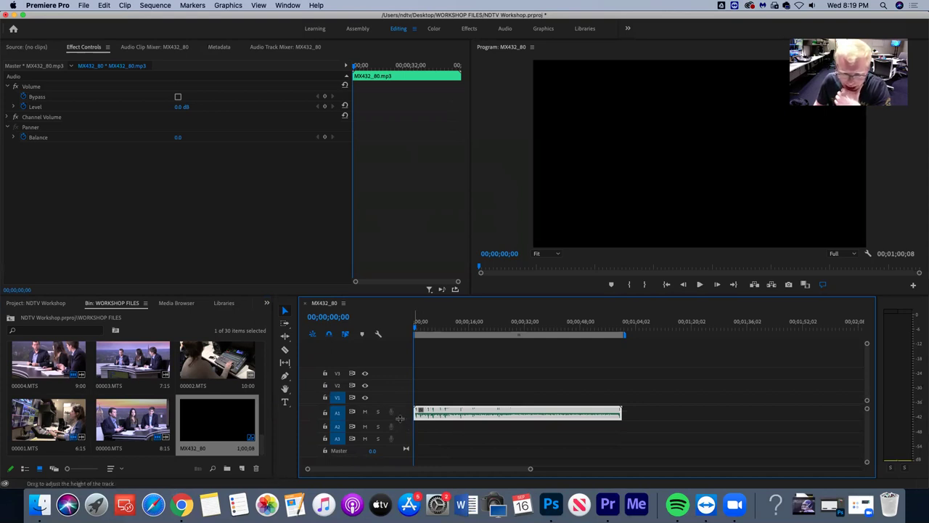
drag(401, 418, 403, 431)
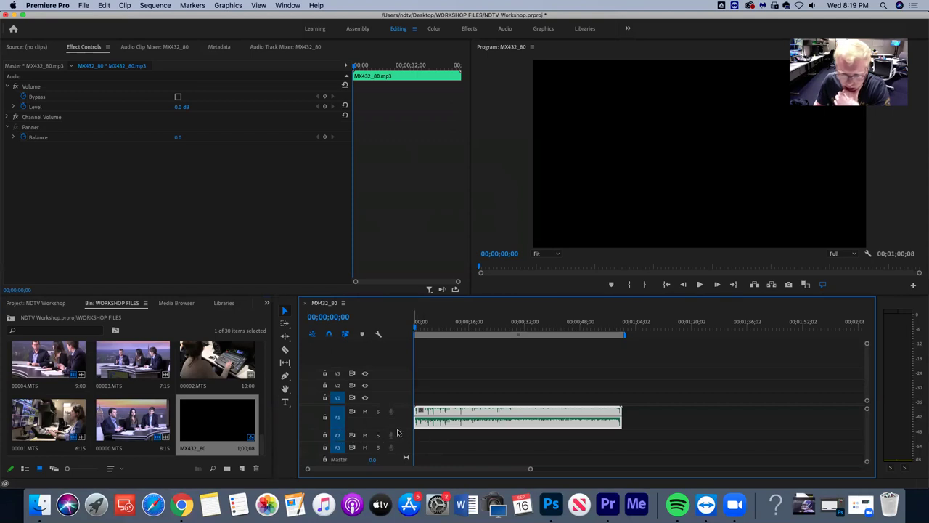
drag(402, 432, 407, 442)
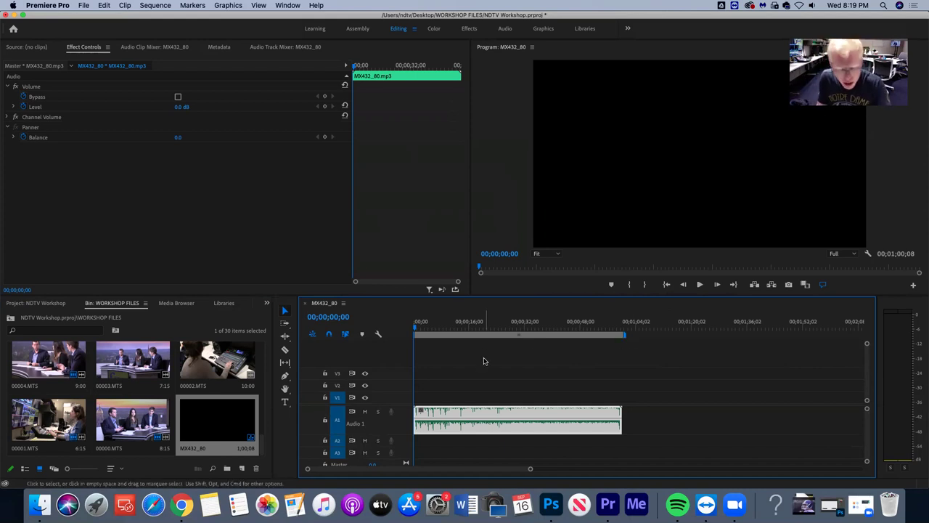
key(space)
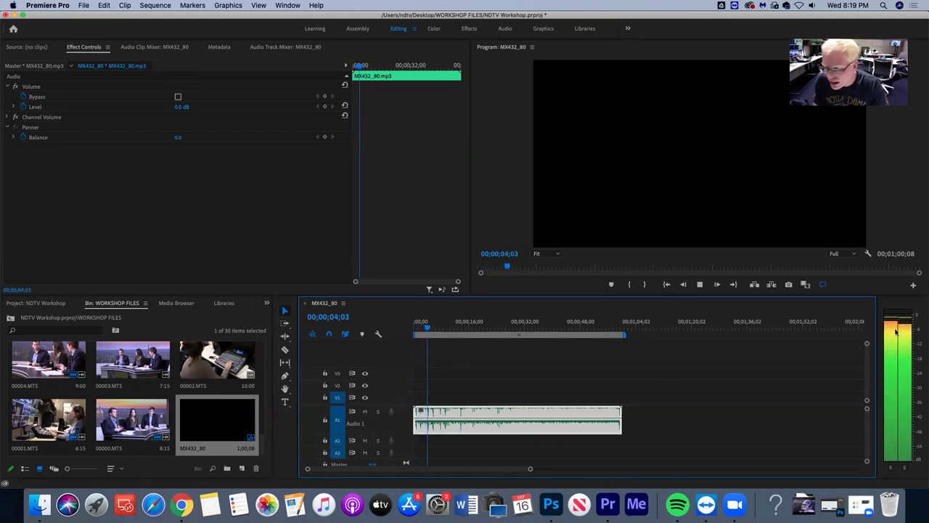
key(space)
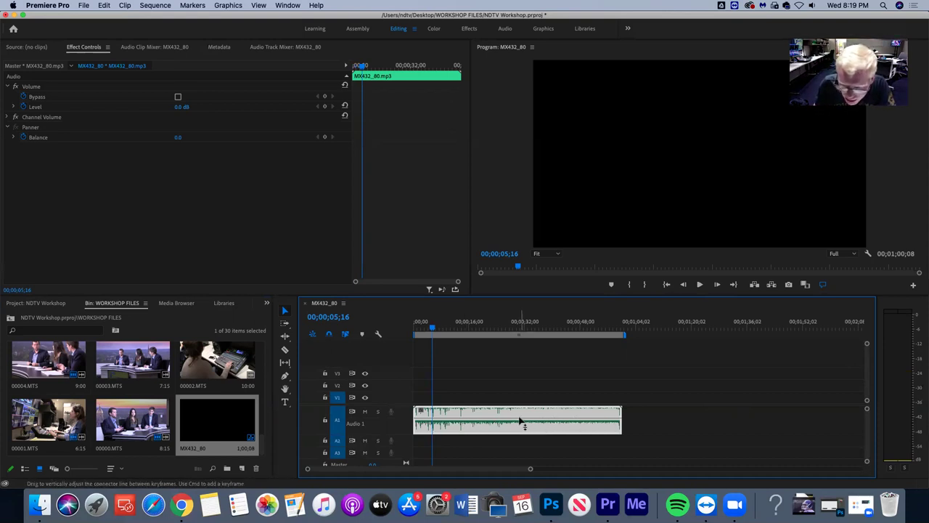
Lower the volume level of the MX432_80.mp3 clip on A1 to -8.0 dB and replay its opening
mouse_move(519, 420)
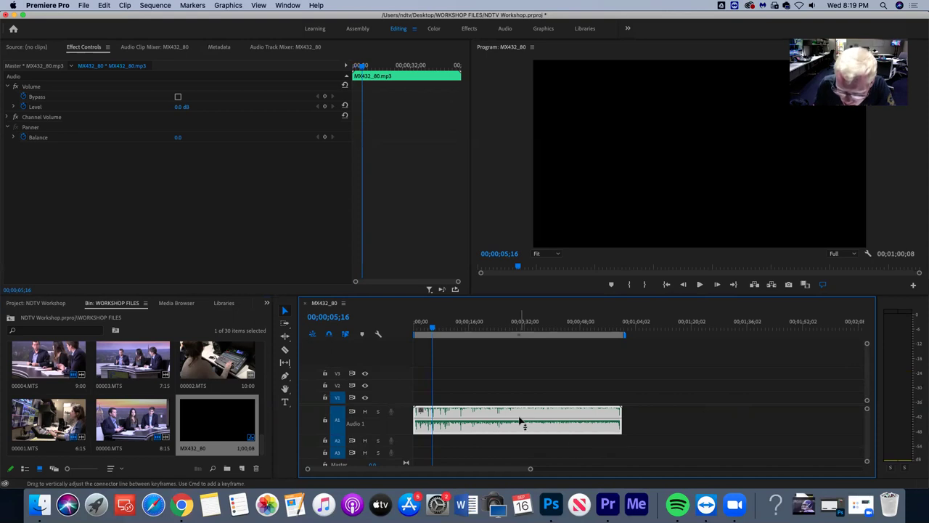
drag(533, 413, 534, 421)
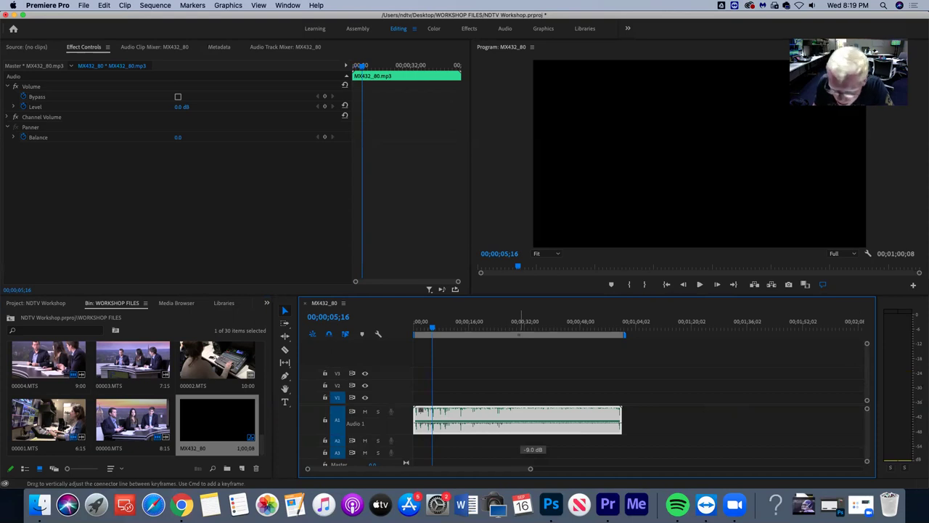
drag(534, 421, 534, 420)
drag(423, 323, 346, 317)
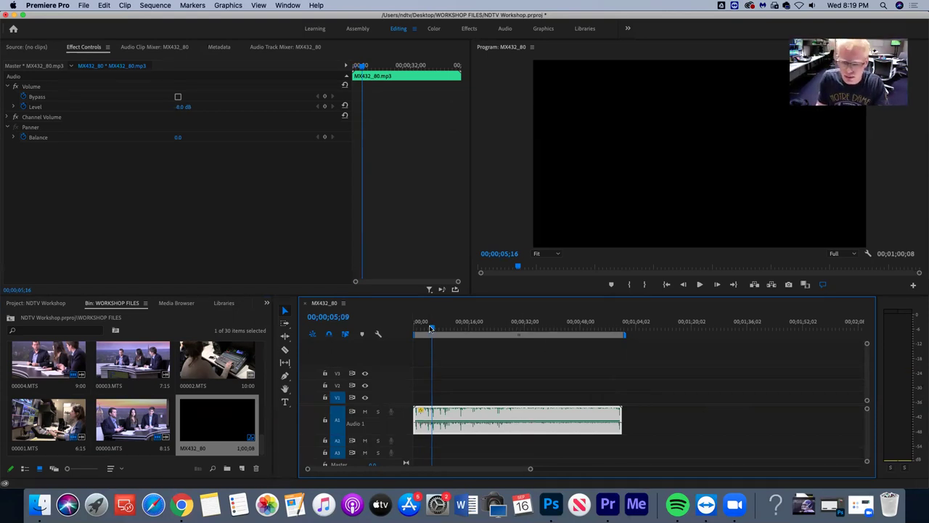
key(space)
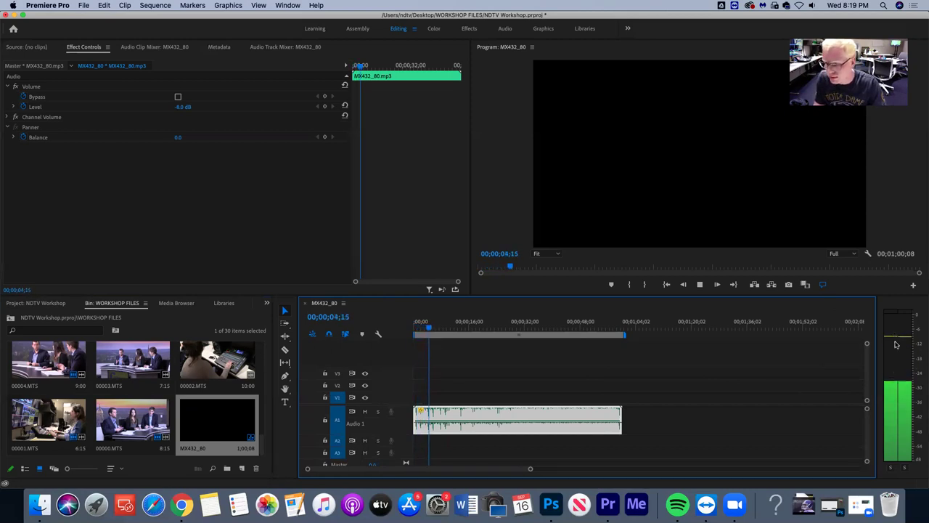
key(space)
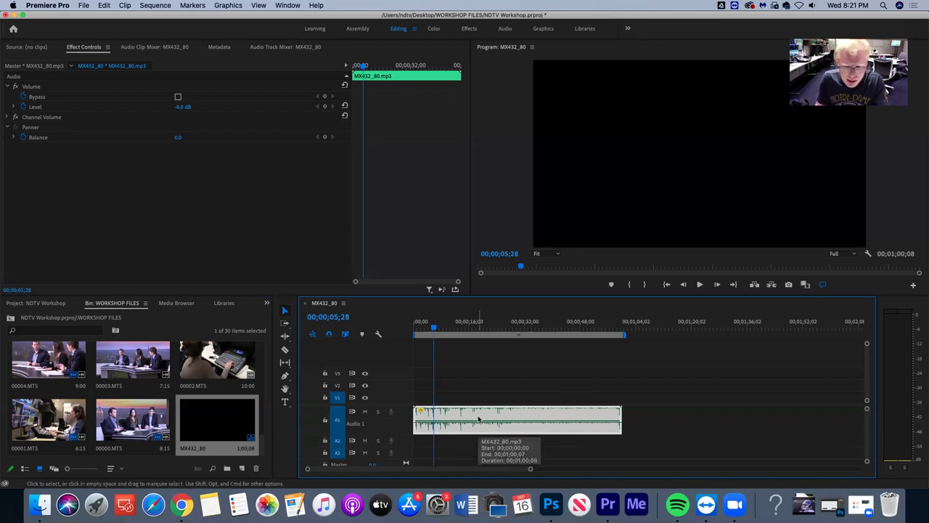
key(XF86AudioRaiseVolume)
key(XF86AudioRaiseVolume)
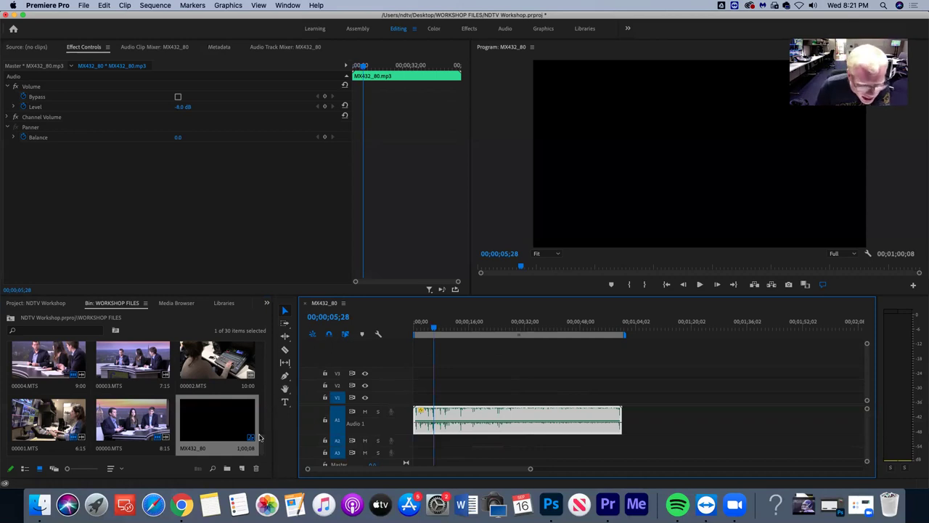
Find the 177-1-Shamrock Sports Duke Preview clip in the WORKSHOP FILES bin
scroll(265, 416, up, 3)
drag(265, 416, 270, 451)
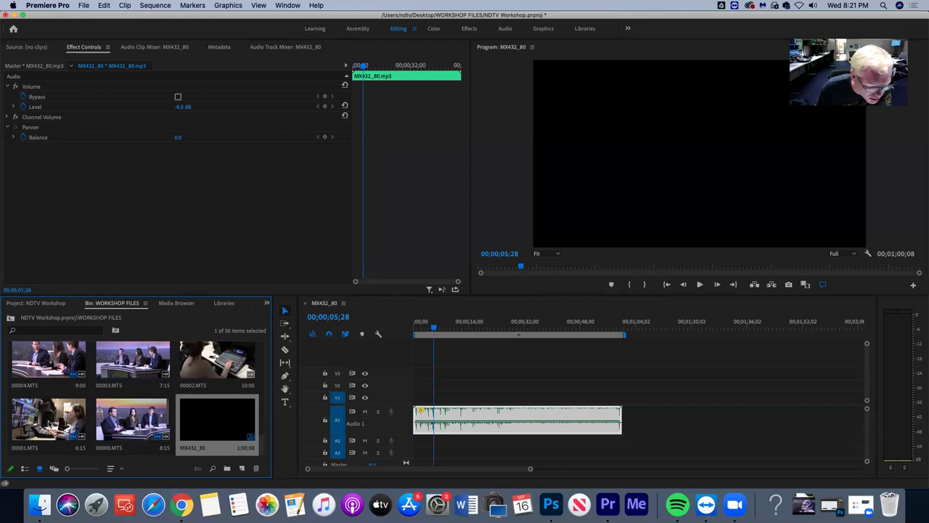
scroll(267, 413, up, 3)
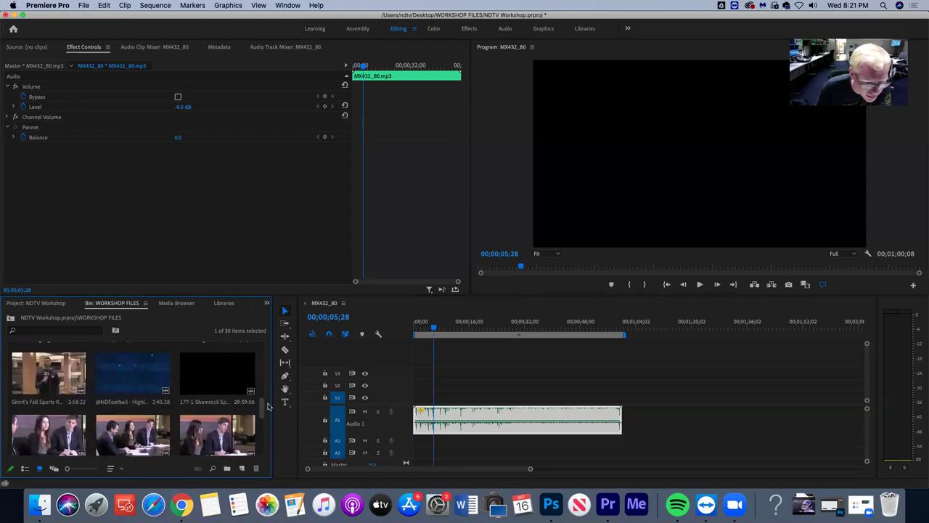
scroll(237, 383, down, 1)
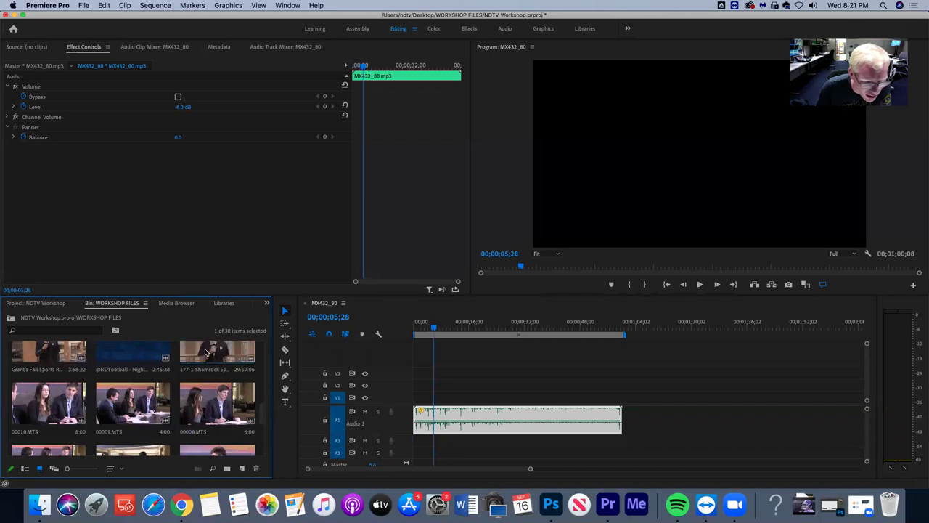
scroll(263, 417, up, 2)
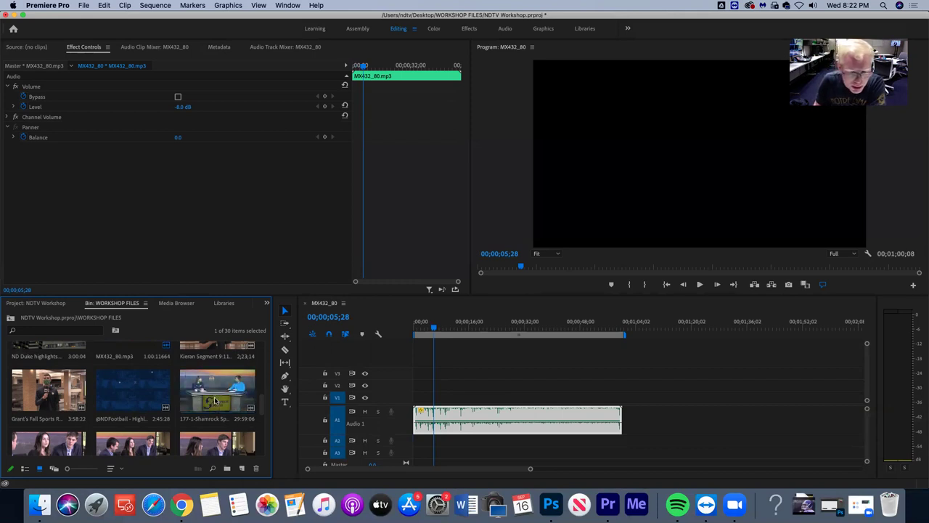
Try placing the full 177-1-Shamrock Sports clip at the start of track V2 and remove it from the sequence
drag(213, 399, 413, 385)
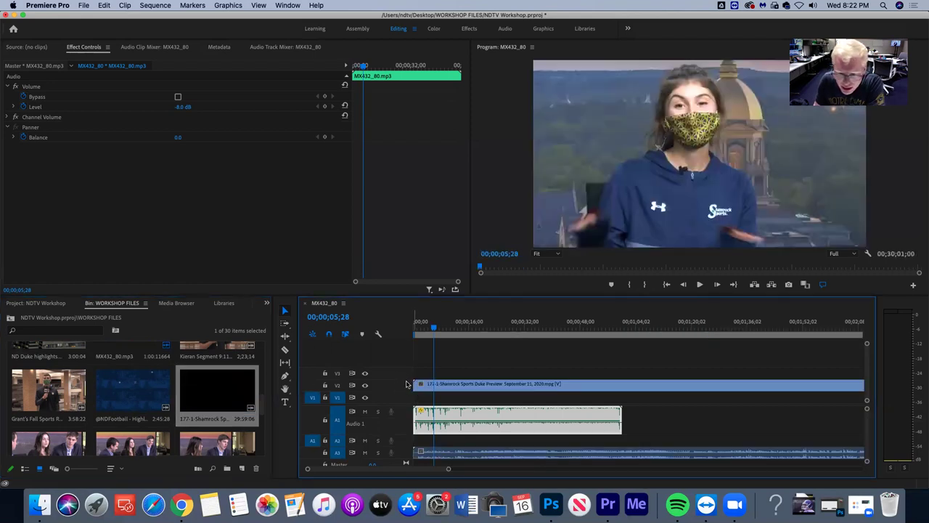
drag(449, 469, 468, 470)
scroll(650, 465, up, 3)
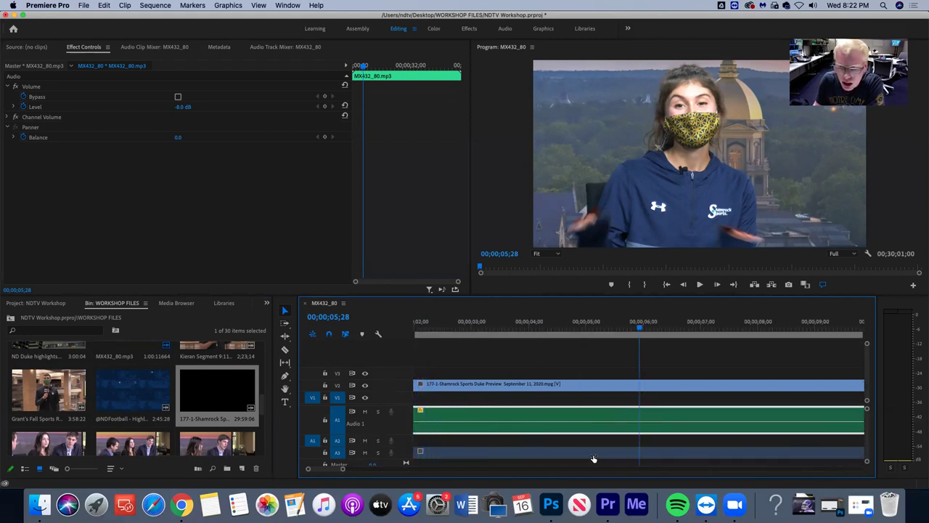
scroll(602, 430, down, 1)
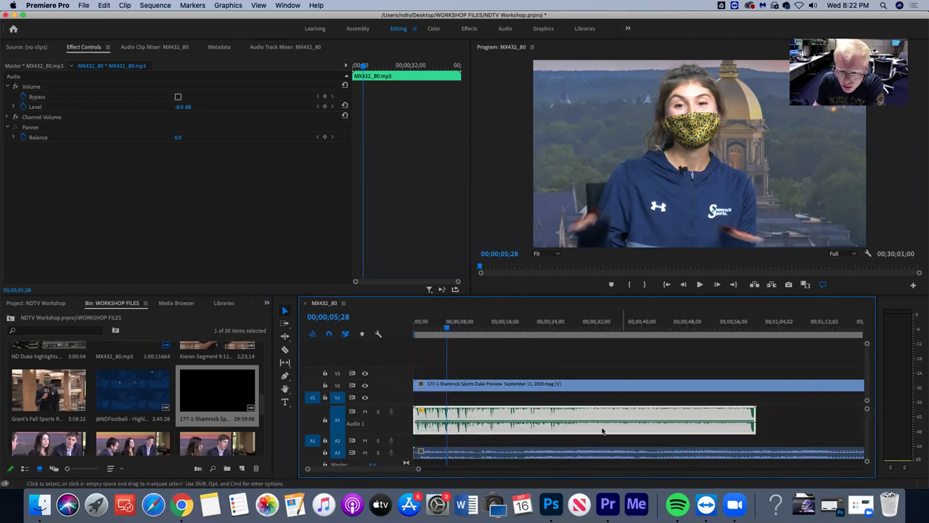
click(499, 384)
key(Delete)
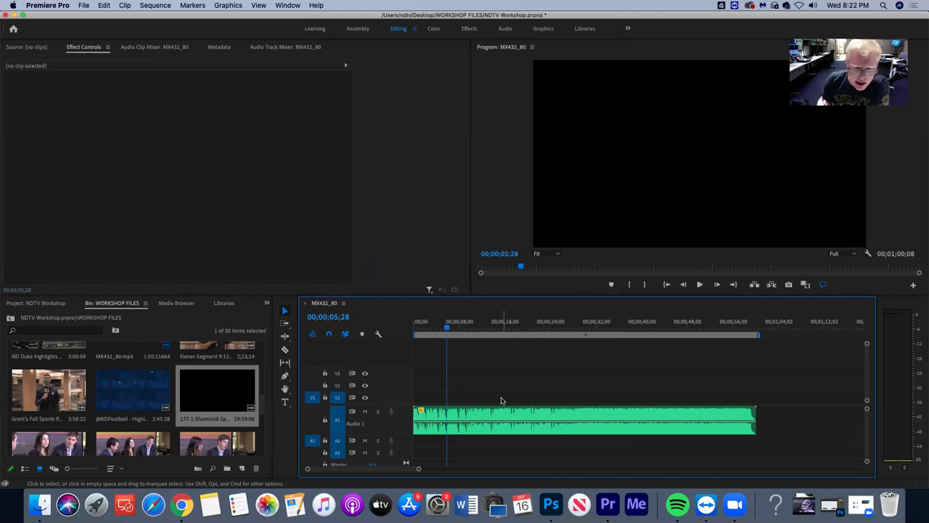
Open the 177-1-Shamrock Sports clip in the Source Monitor and mark a 00:00:04:27 excerpt during the "WHAT DOES WINNING A TITLE MEAN?" segment
double_click(216, 392)
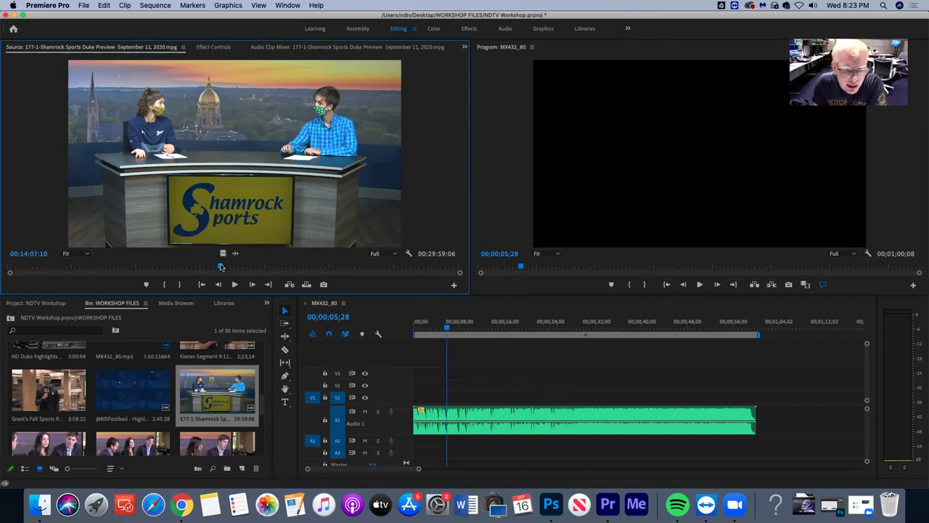
drag(222, 267, 186, 275)
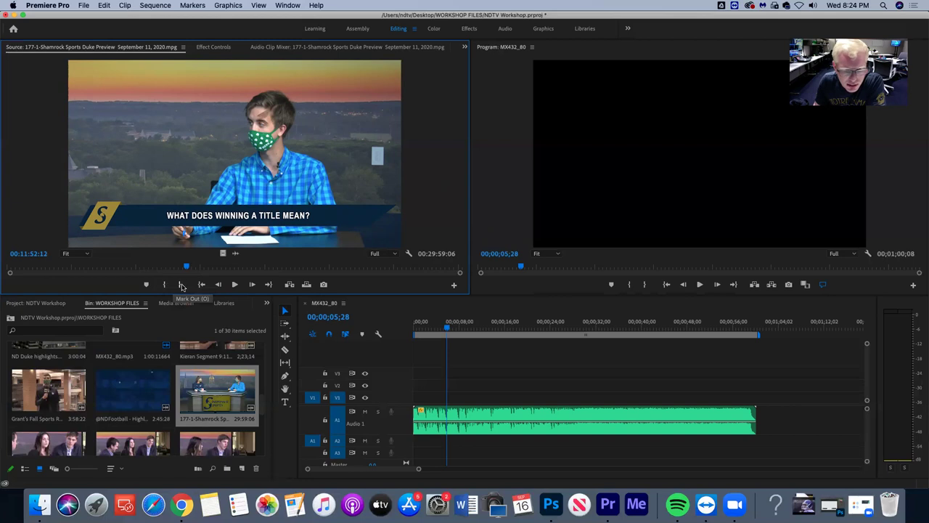
click(234, 284)
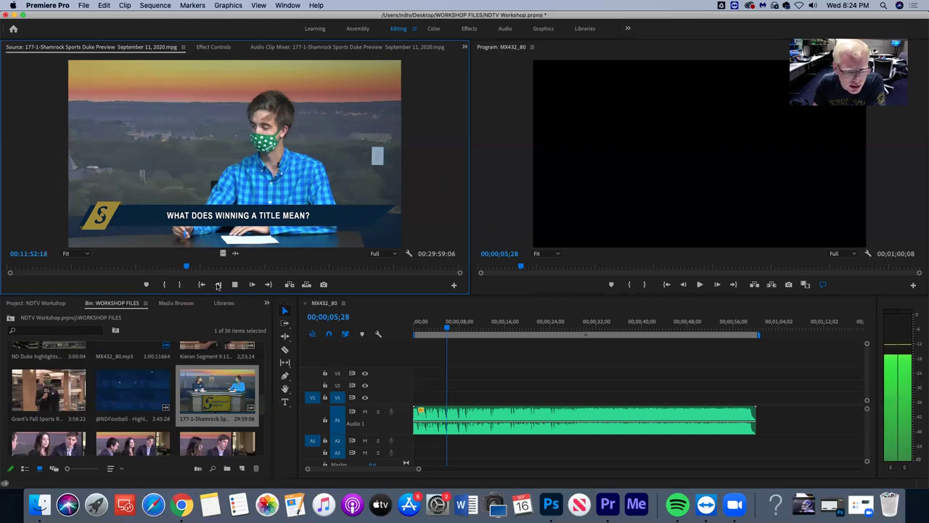
click(166, 285)
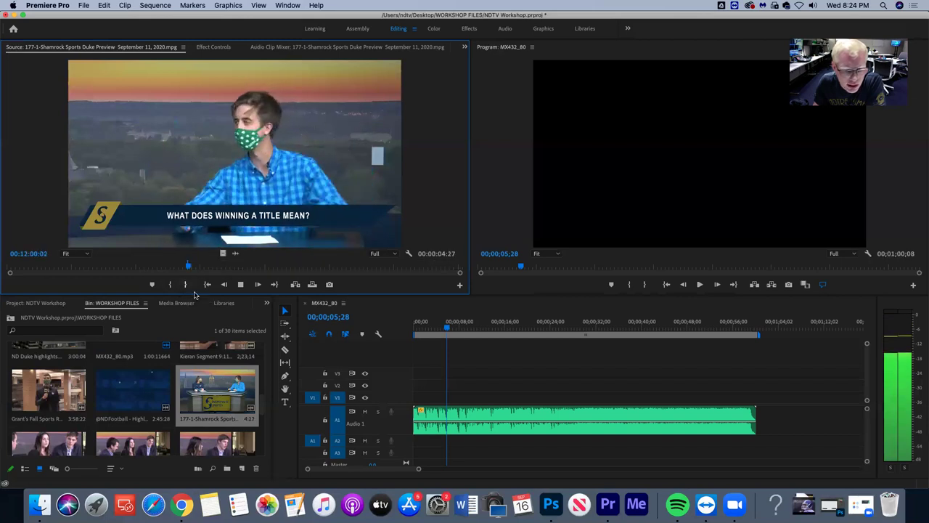
click(186, 284)
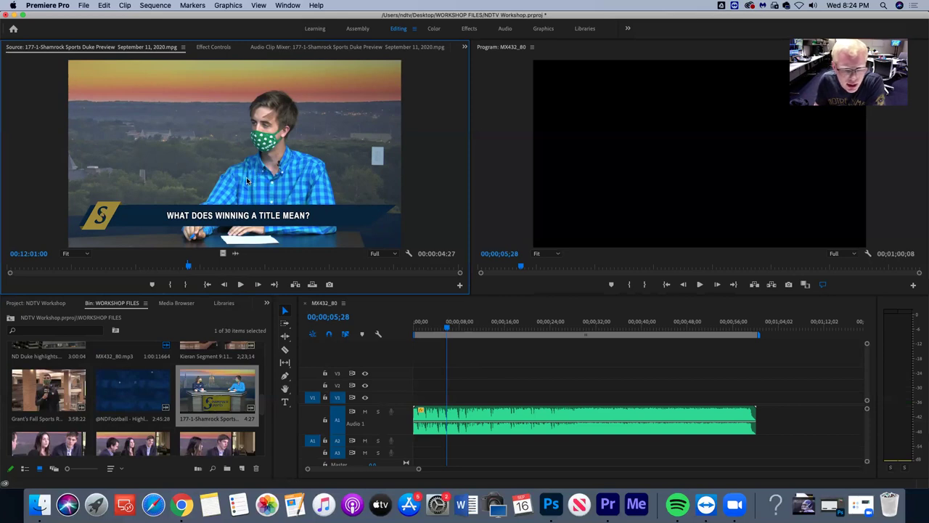
Place the marked Shamrock Sports excerpt at the start of the sequence on V2 and return the playhead to 00;00;00;00
drag(186, 270, 428, 376)
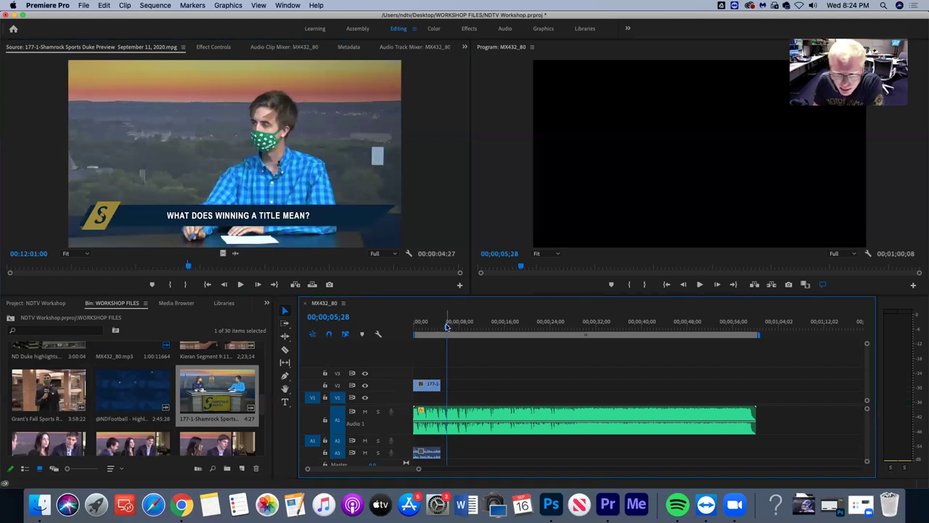
click(424, 327)
mouse_move(425, 327)
mouse_down()
mouse_move(410, 330)
mouse_move(463, 335)
mouse_move(414, 336)
mouse_up()
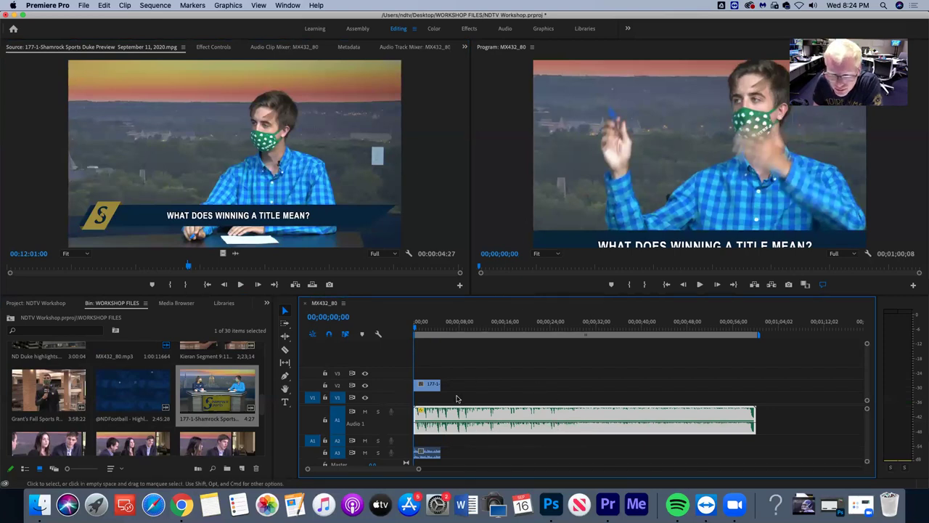
mouse_move(416, 328)
mouse_down()
mouse_move(437, 331)
mouse_move(415, 330)
mouse_up()
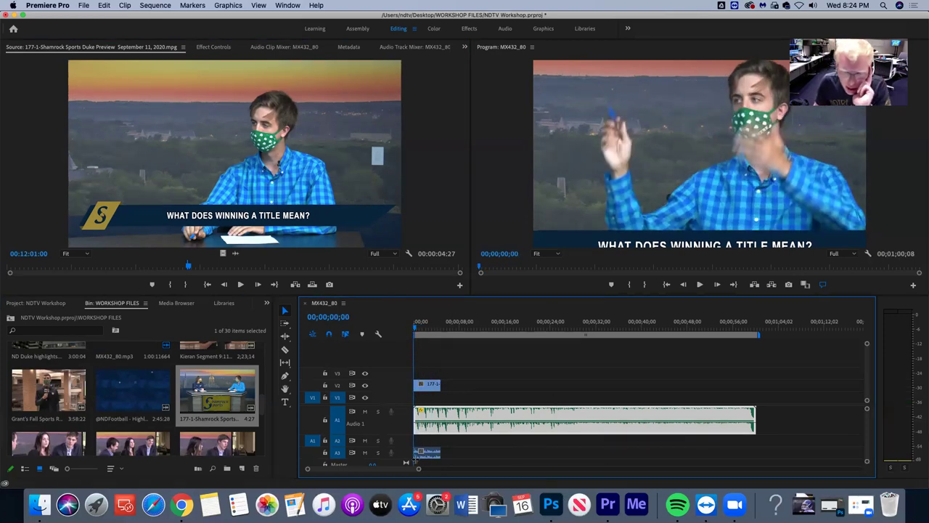
Rearrange the audio so the Shamrock Sports excerpt's sound sits on A1 and the music sits on A3
click(434, 455)
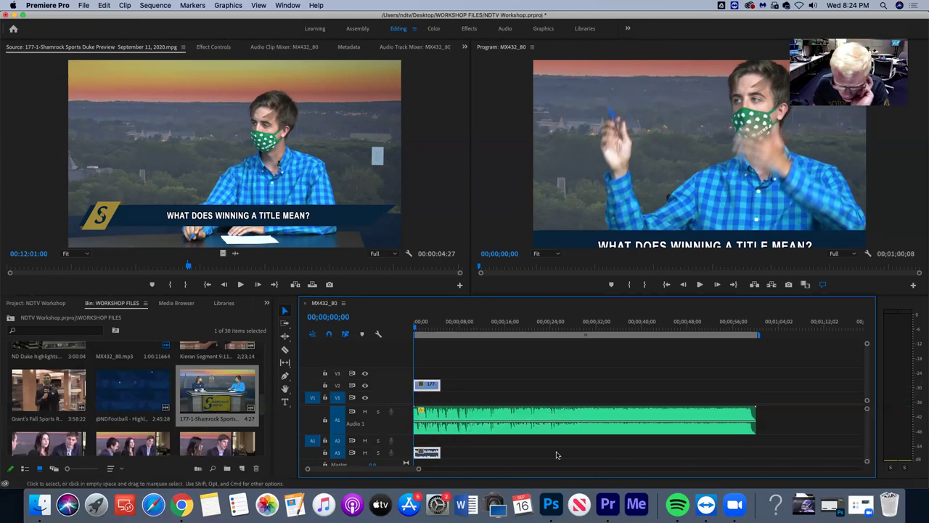
click(468, 414)
drag(472, 412, 435, 425)
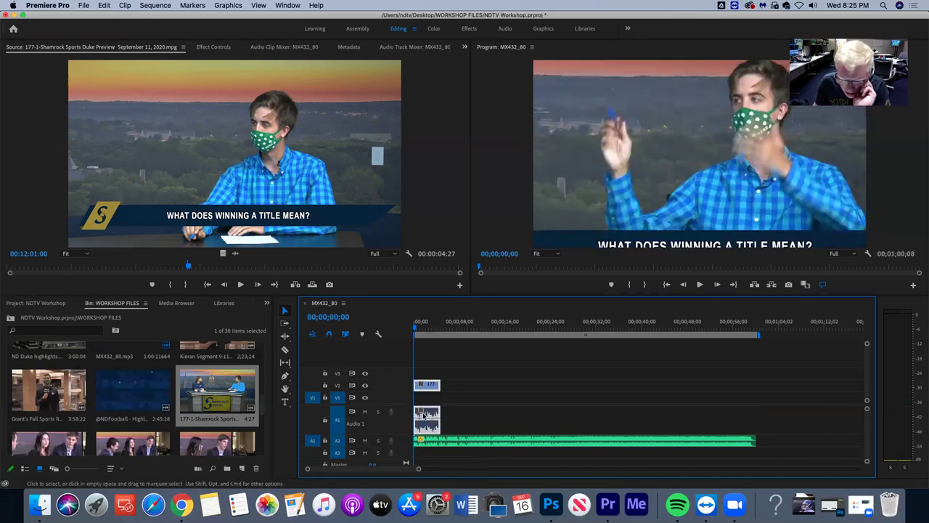
click(447, 444)
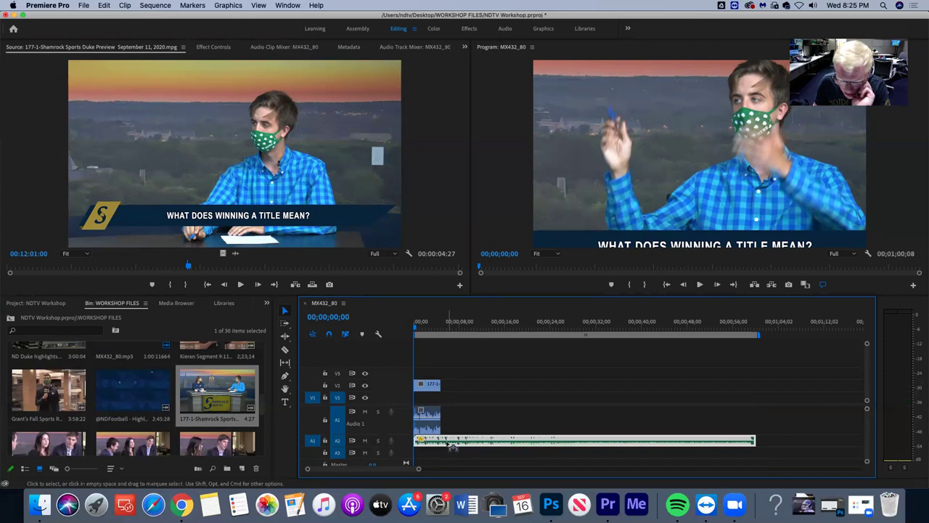
drag(452, 446, 450, 458)
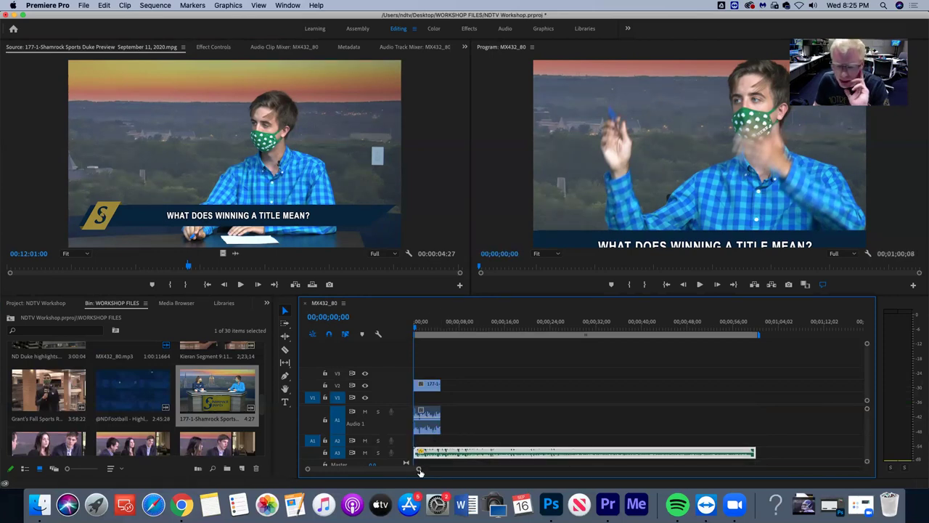
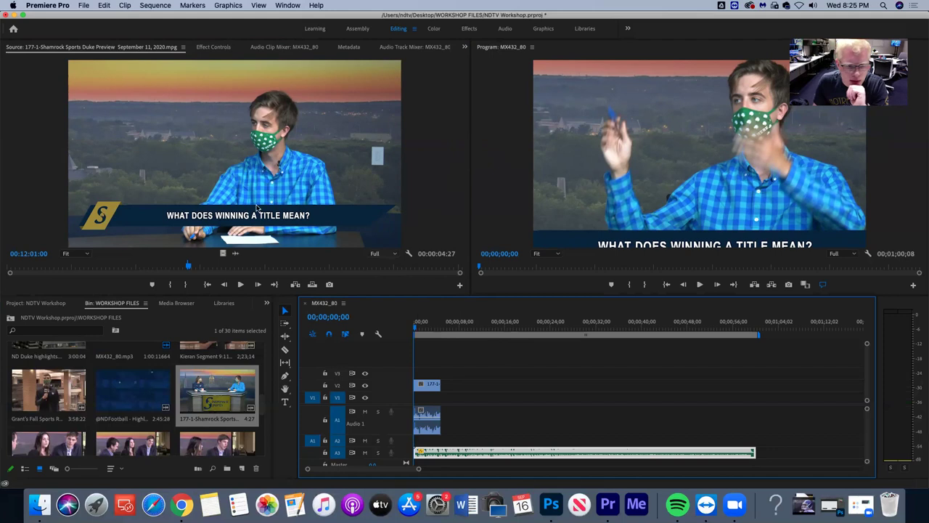
Review the music clip's Volume settings in Effect Controls, return to the source clip view and select the excerpt on V2
click(203, 47)
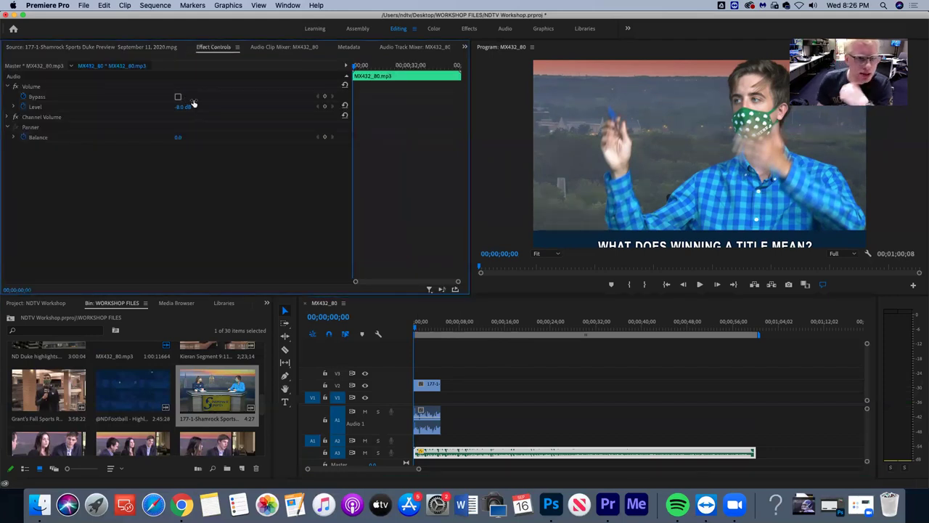
click(144, 49)
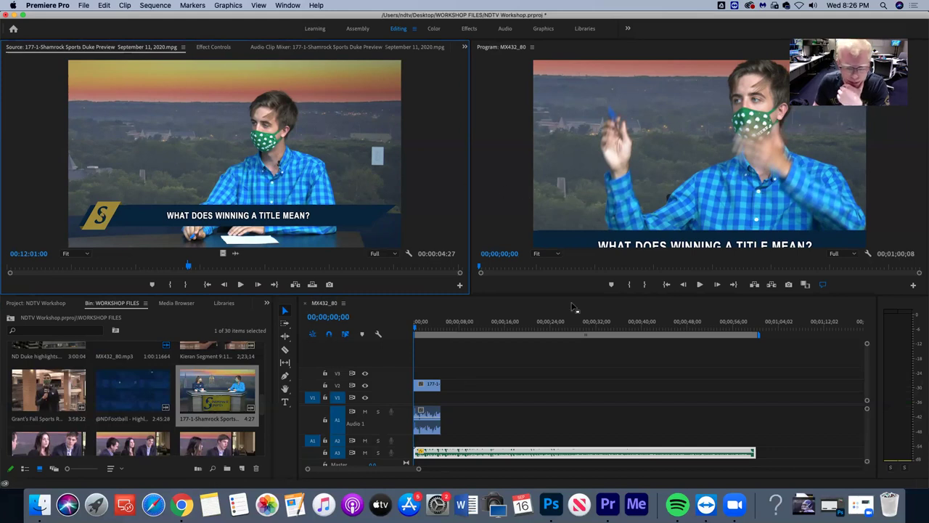
click(431, 388)
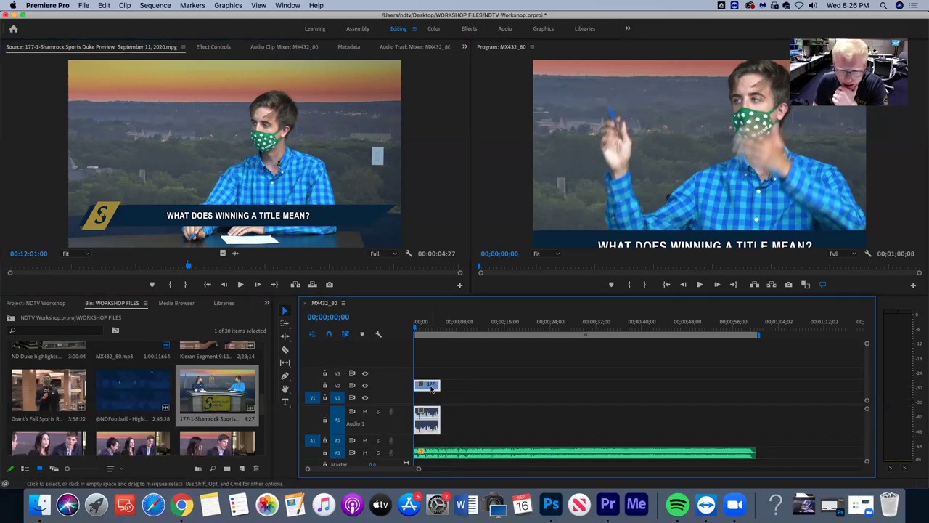
Try an opacity of 0% and a rotation of 7° on the Shamrock Sports excerpt, undoing each change
click(211, 47)
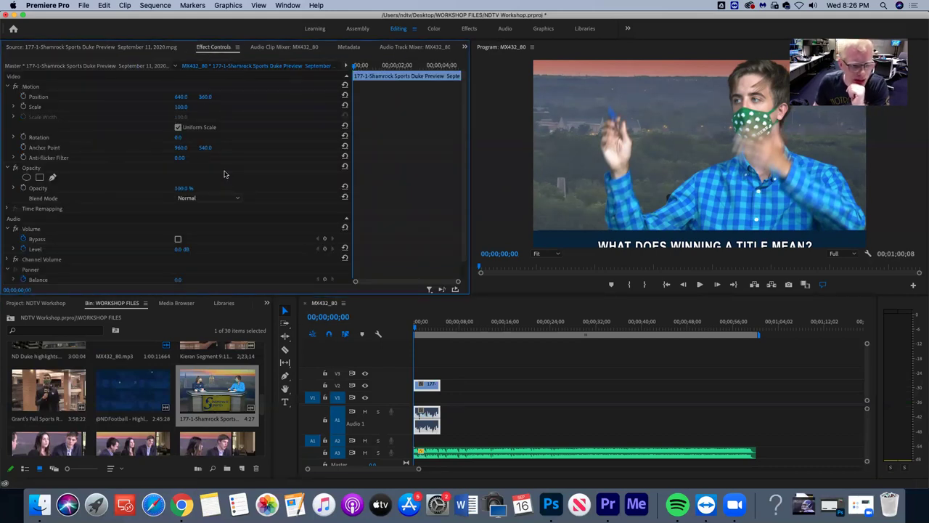
click(188, 189)
text(89)
key(Return)
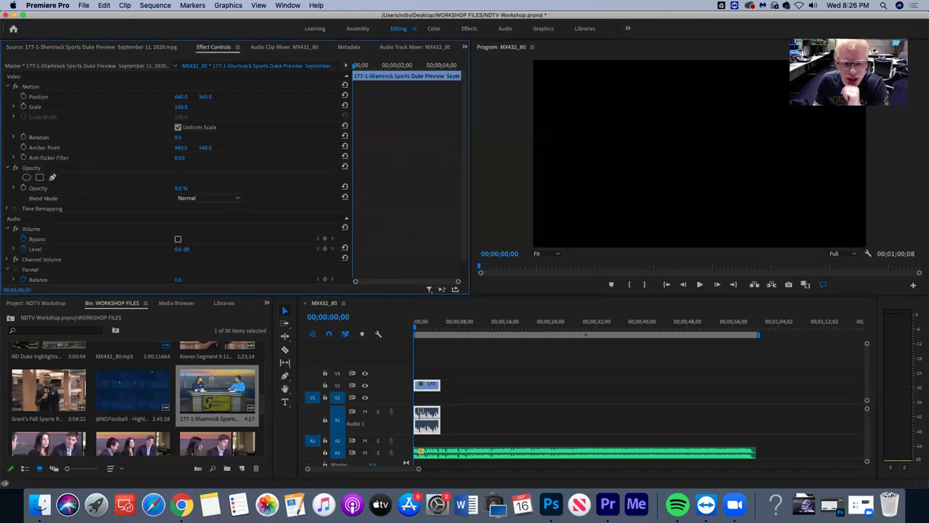
key(super+z)
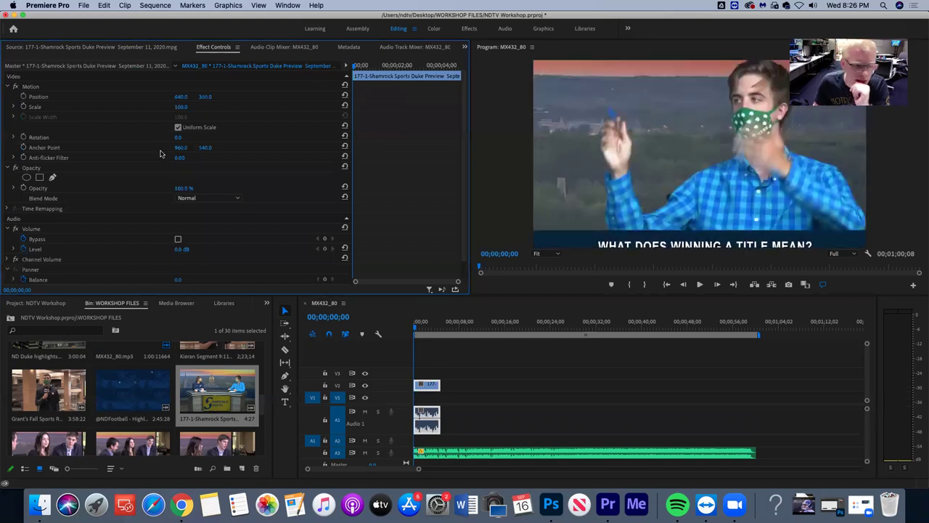
mouse_move(181, 137)
mouse_down()
mouse_move(104, 137)
mouse_move(186, 137)
mouse_up()
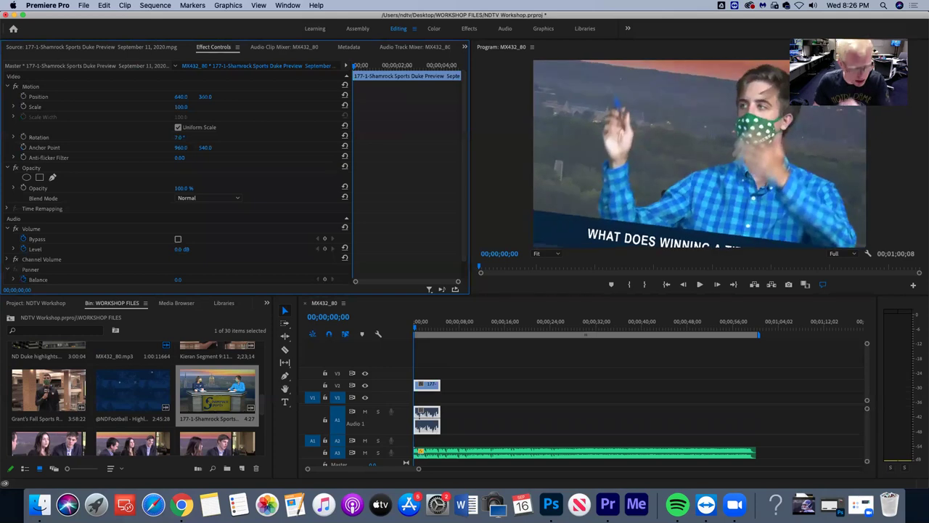
key(super+z)
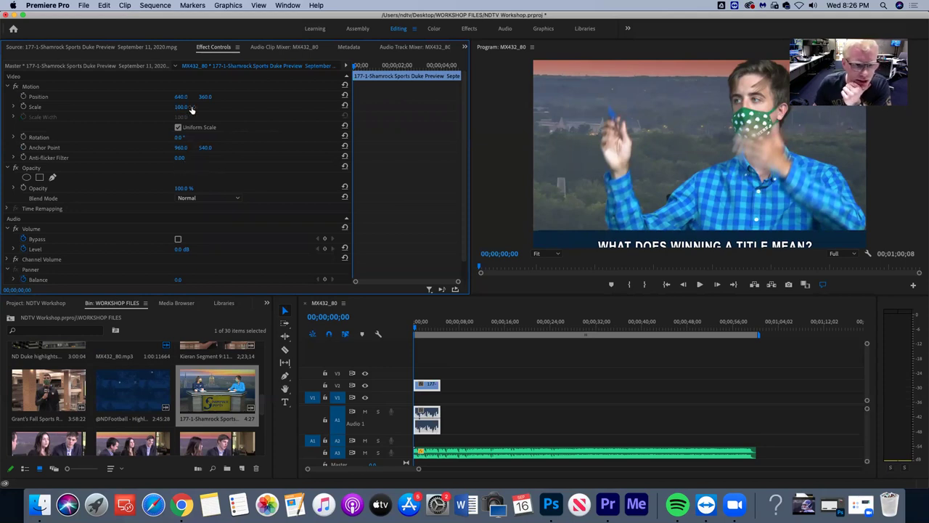
Scale the Shamrock Sports excerpt down to 68 so the full picture and lower third fit the frame
drag(180, 107, 157, 107)
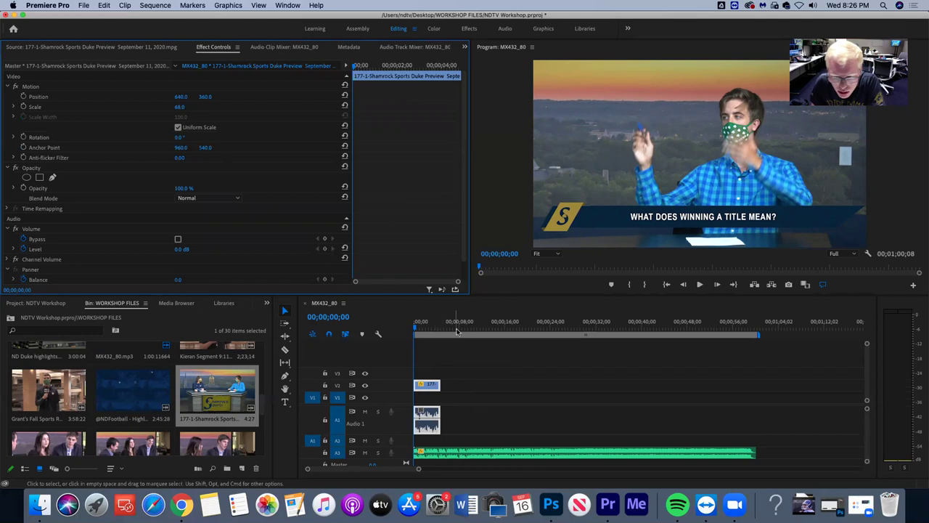
Find the 00006.MTS camera operator clip in the WORKSHOP FILES bin and open it in the Source Monitor
scroll(264, 417, down, 5)
scroll(265, 425, down, 2)
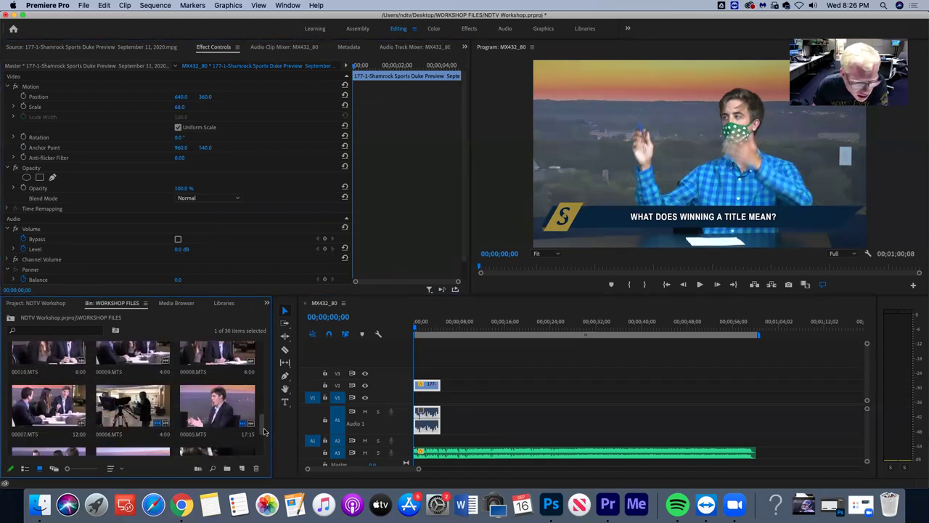
click(141, 411)
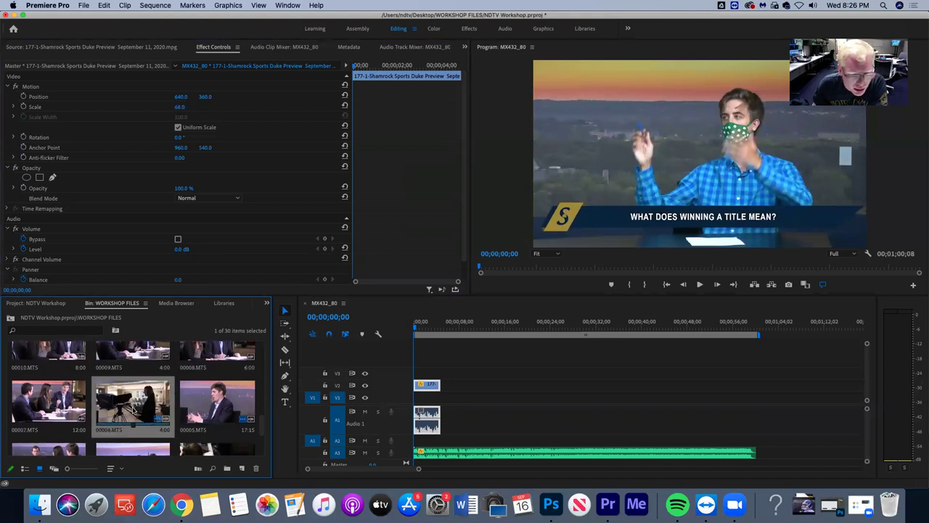
double_click(133, 410)
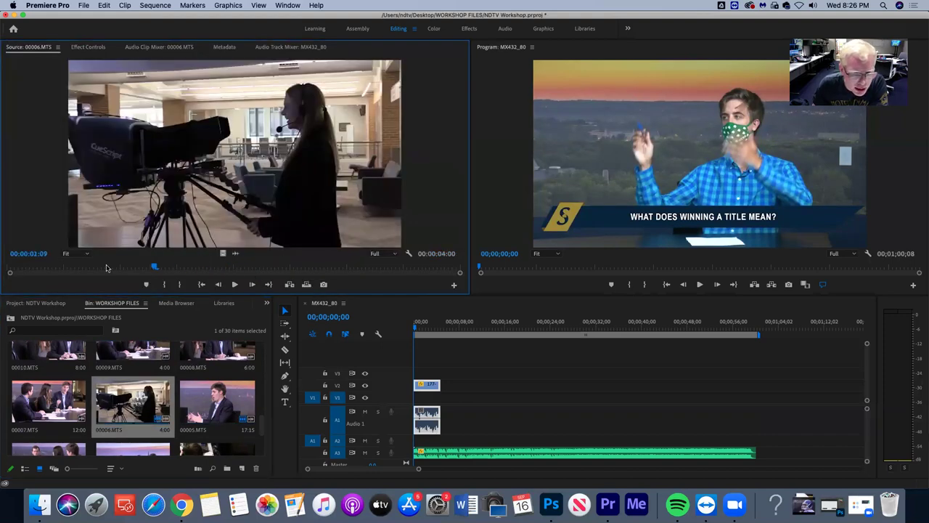
Scrub through 00006.MTS from its beginning and mark the out point at 00:00:01:21
click(13, 270)
drag(13, 270, 46, 265)
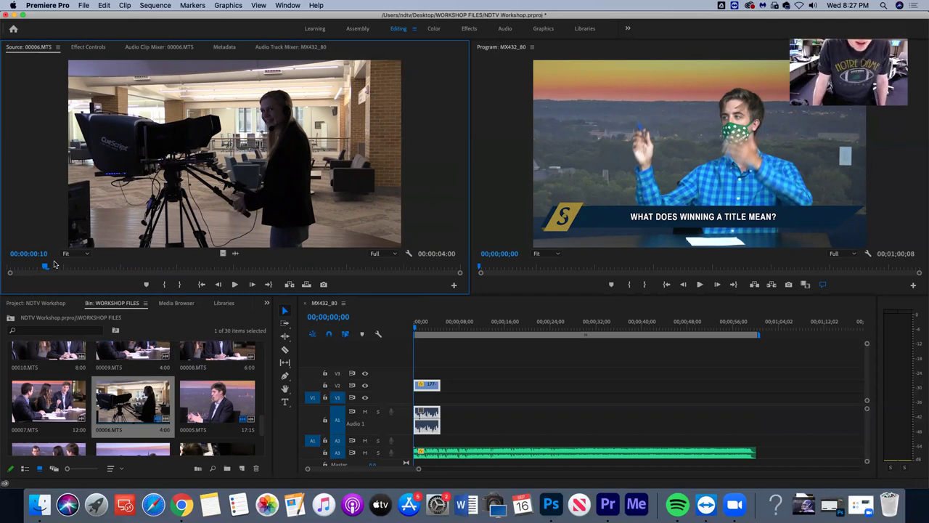
drag(52, 268, 177, 269)
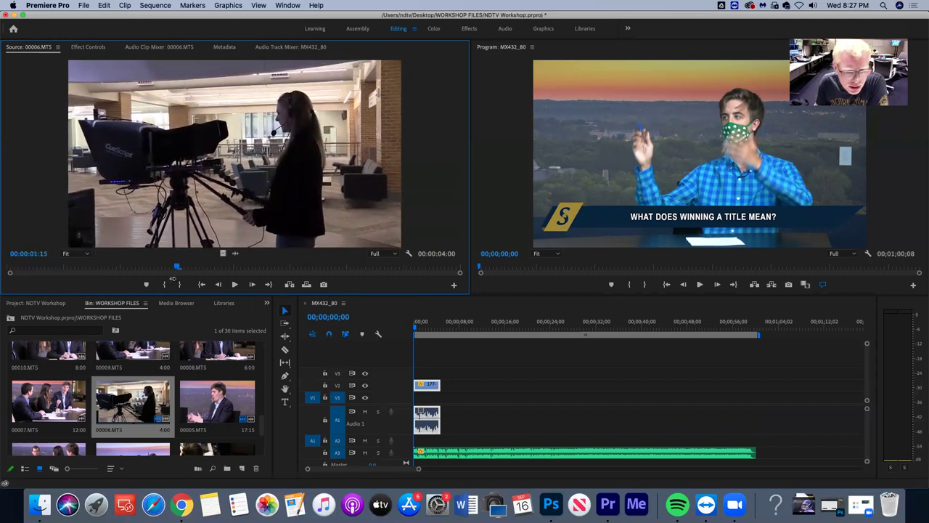
key(Right)
key(Right)
key(Right)
key(Right)
key(Right)
key(Right)
click(179, 284)
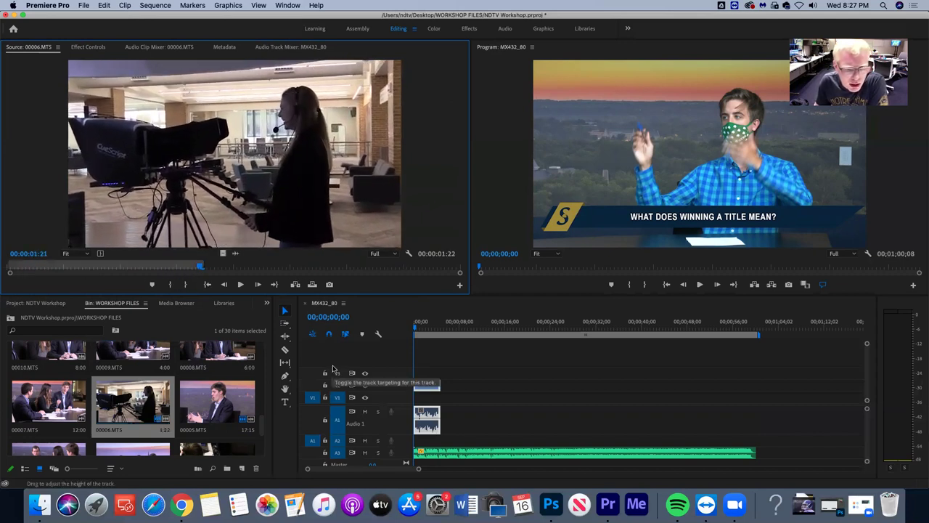
Place the 00006.MTS excerpt on V1 at about 6.5 seconds with source audio patched to A1, and move the Shamrock Sports video to V1
drag(222, 253, 456, 408)
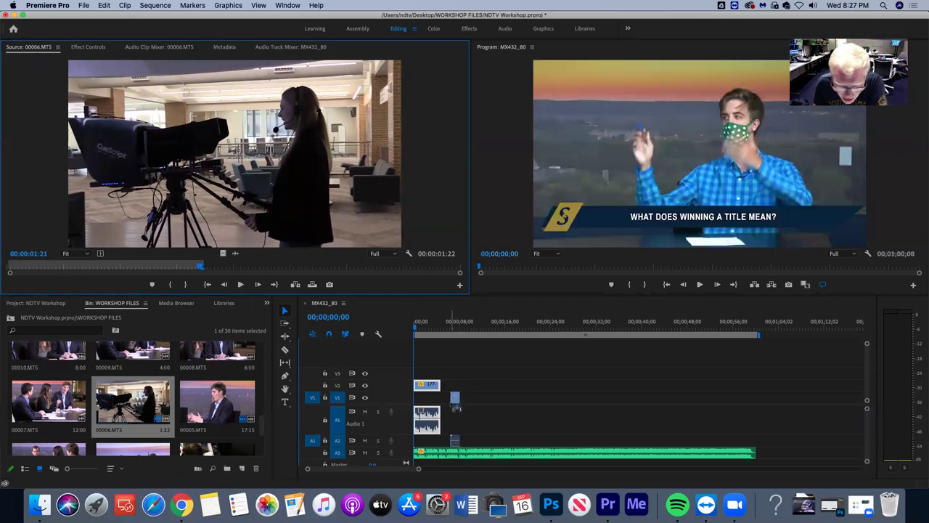
click(313, 421)
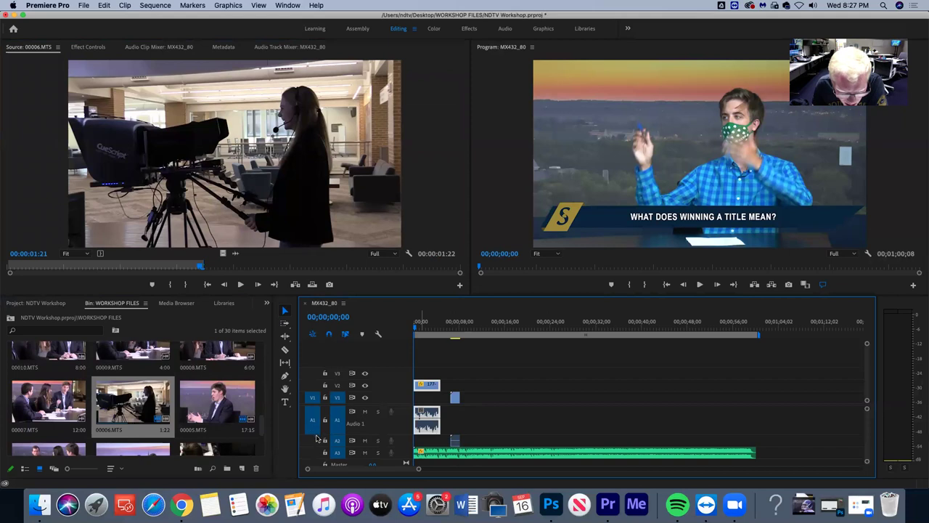
drag(456, 438, 456, 420)
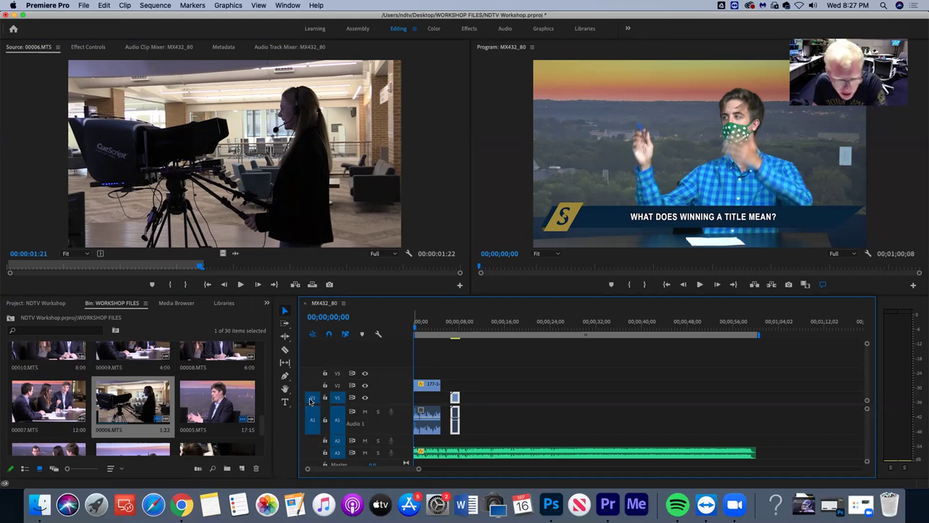
drag(433, 392, 437, 400)
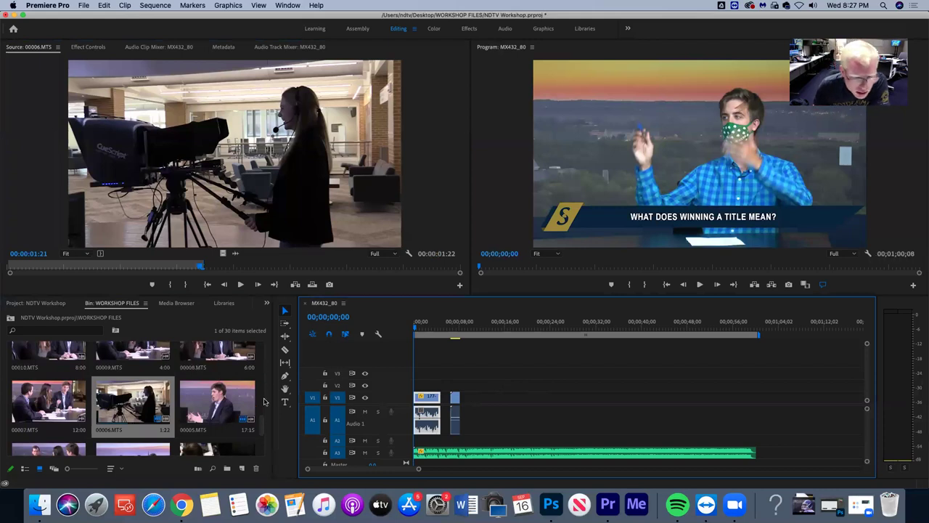
Find the 00002.MTS audio mixer clip in the bin and open it in the Source Monitor
scroll(263, 417, down, 2)
scroll(263, 427, down, 5)
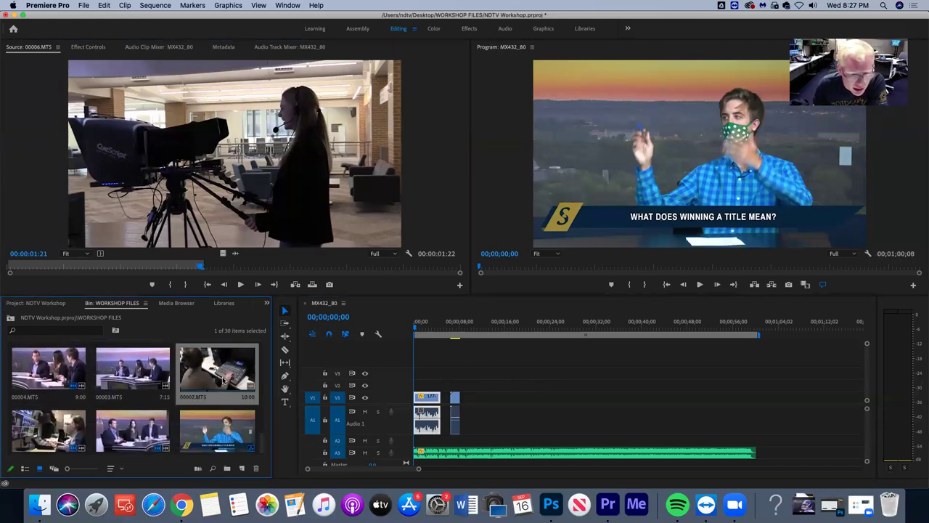
double_click(222, 377)
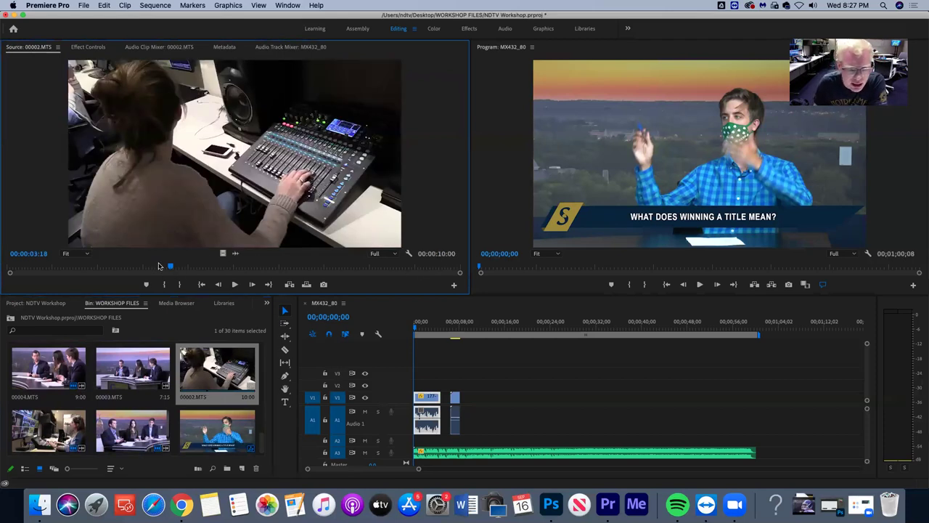
Mark a 00:00:02:08 excerpt of 00002.MTS ending at 00:00:08:27 and place it on V1 and A1 after the 00006.MTS excerpt
drag(166, 268, 410, 268)
click(163, 284)
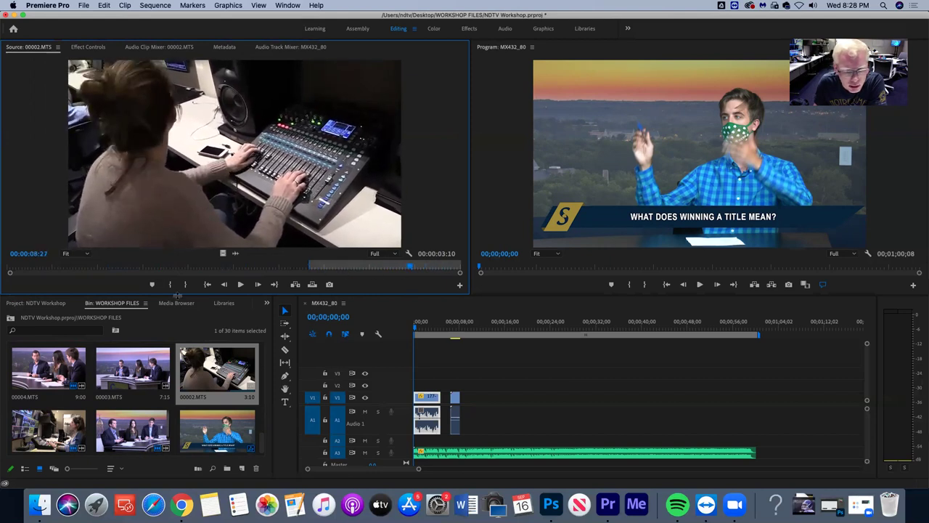
click(185, 284)
drag(237, 203, 473, 405)
drag(262, 444, 253, 354)
scroll(253, 354, down, 2)
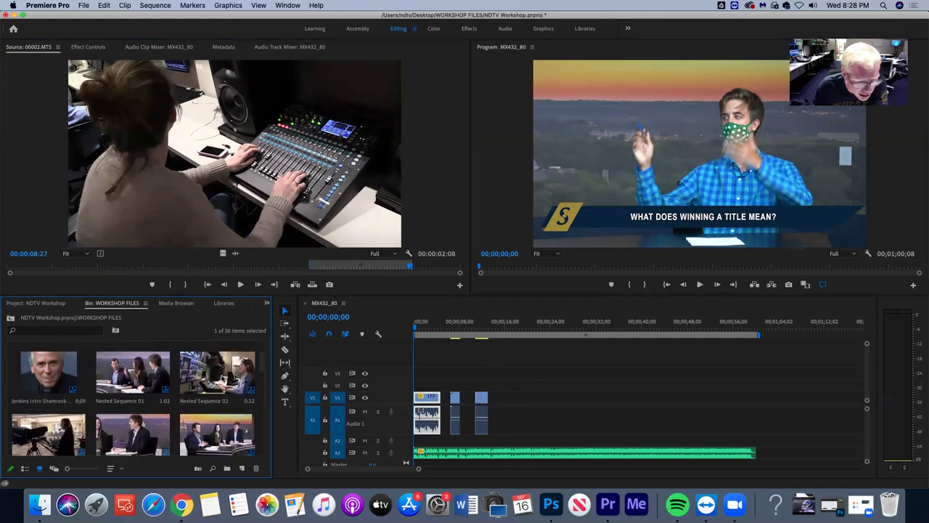
double_click(222, 377)
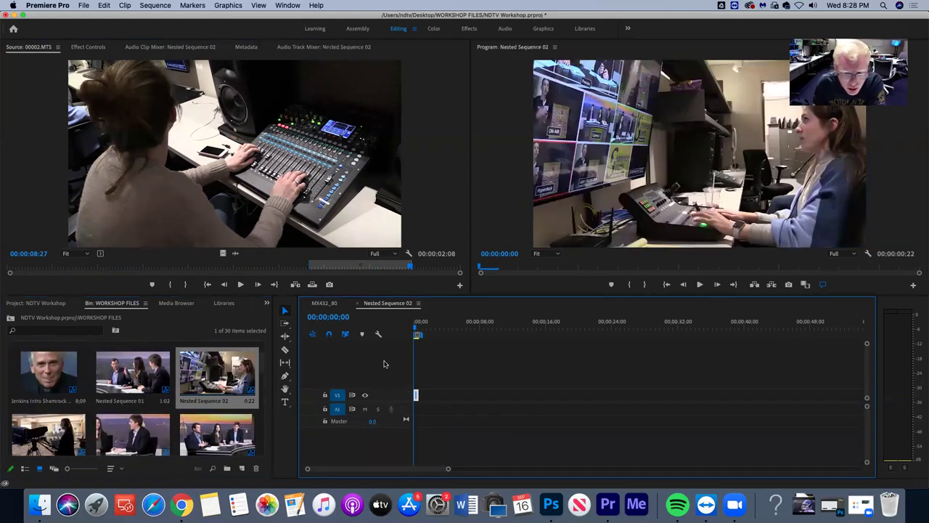
click(323, 304)
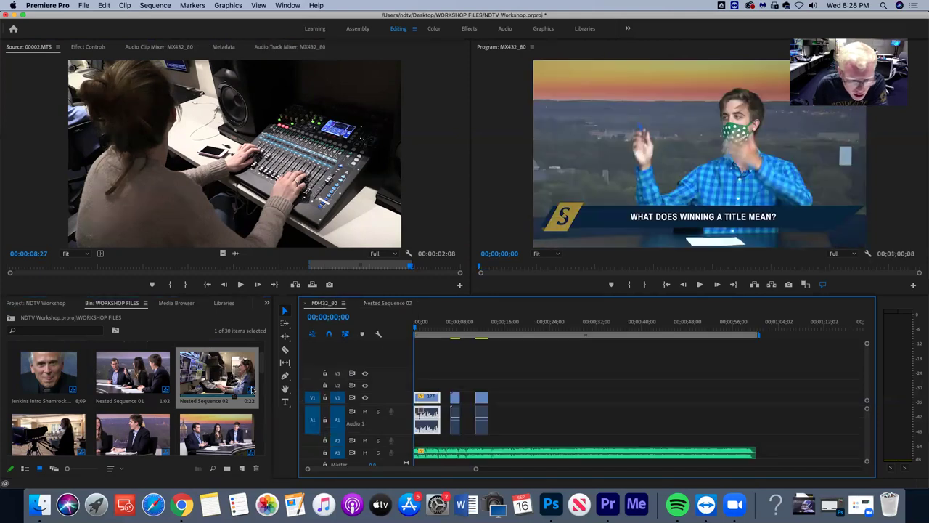
Find the 00001.MTS control room clip in the bin and open it in the Source Monitor
scroll(262, 372, up, 2)
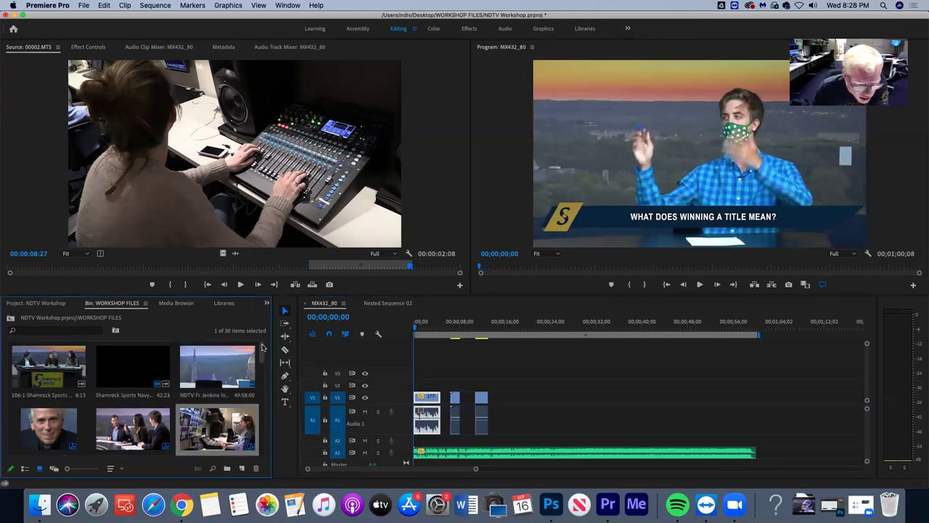
scroll(263, 352, down, 8)
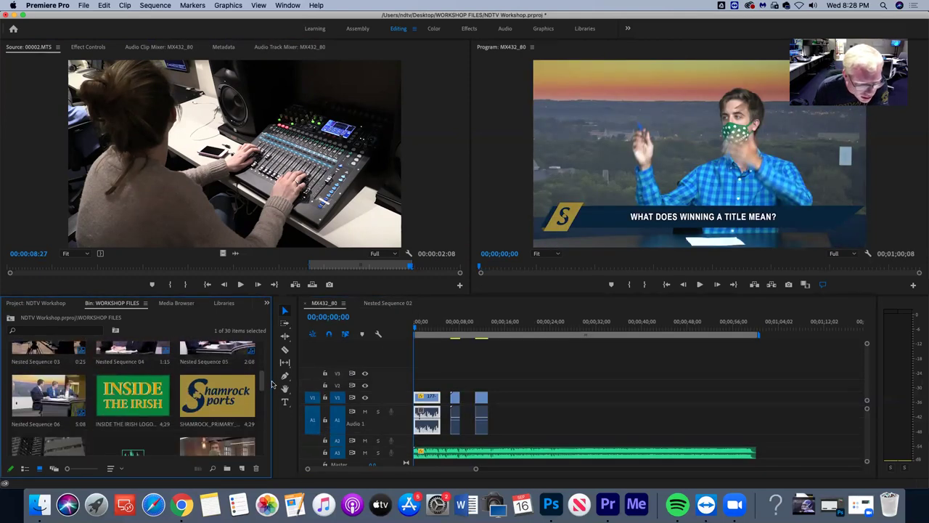
scroll(278, 406, down, 8)
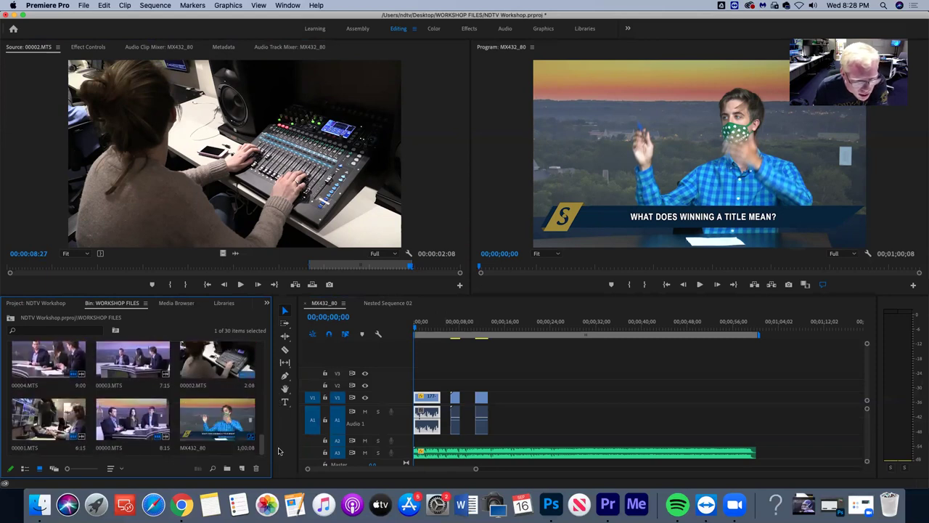
double_click(43, 419)
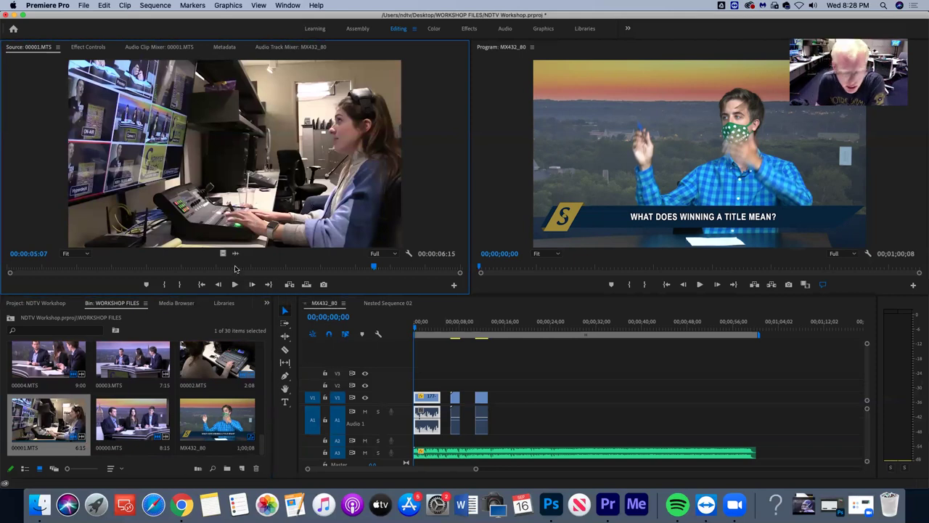
Mark the opening of 00001.MTS up to 00:00:01:09 and place the excerpt on V1 and A1 after the 00002.MTS excerpt
drag(236, 268, 4, 233)
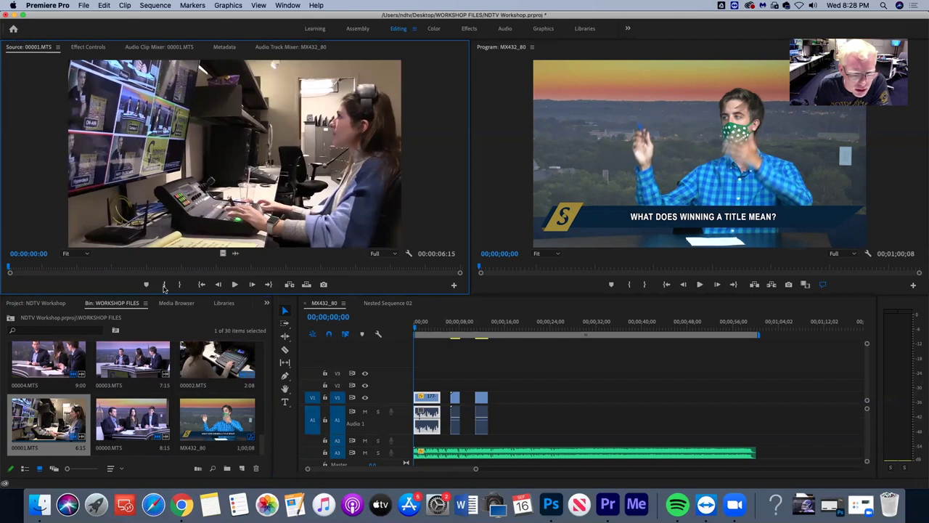
drag(29, 266, 99, 268)
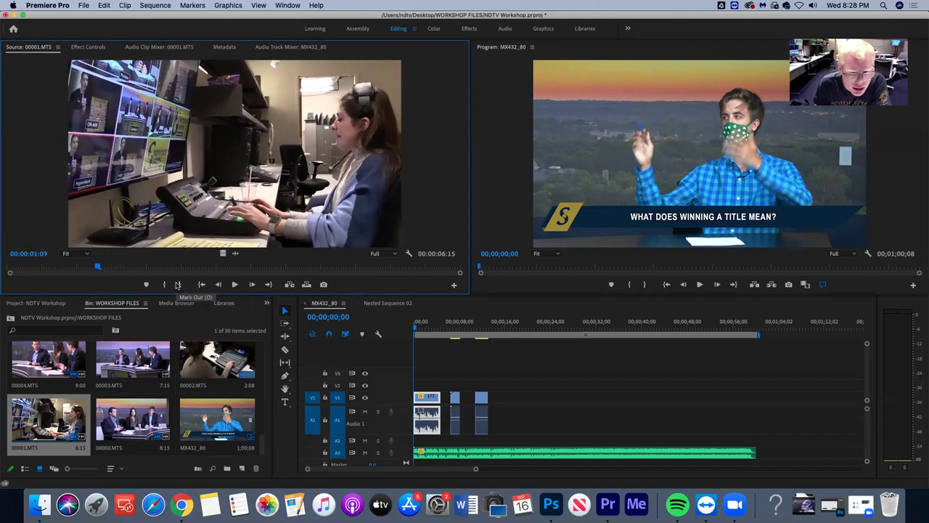
click(177, 284)
drag(205, 200, 511, 414)
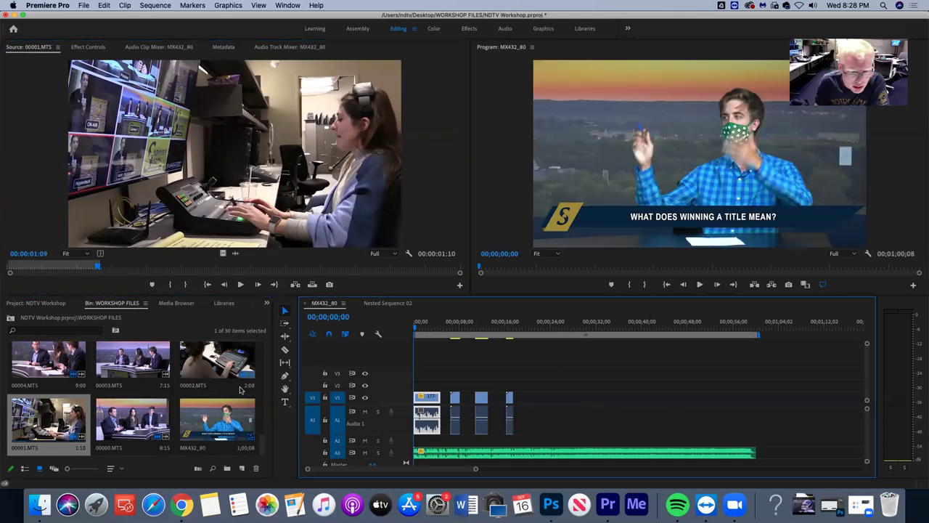
Play 00001.MTS briefly past its out point and step through it frame by frame to 00:00:01:29 to examine the timecode
scroll(262, 449, up, 3)
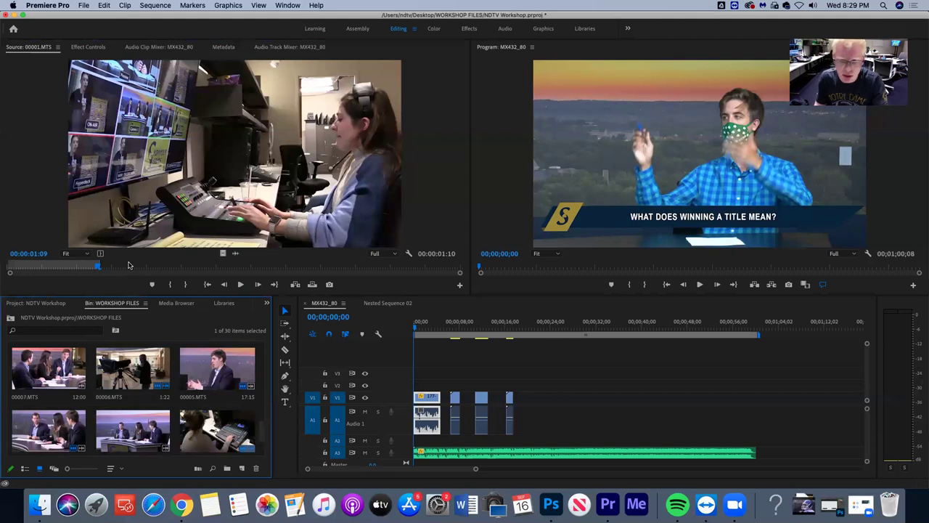
click(405, 236)
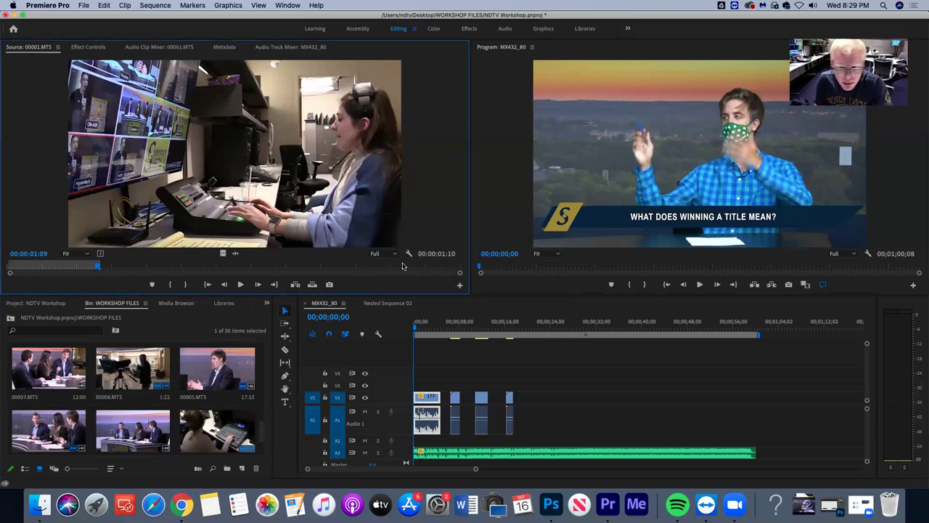
key(Right)
key(Right)
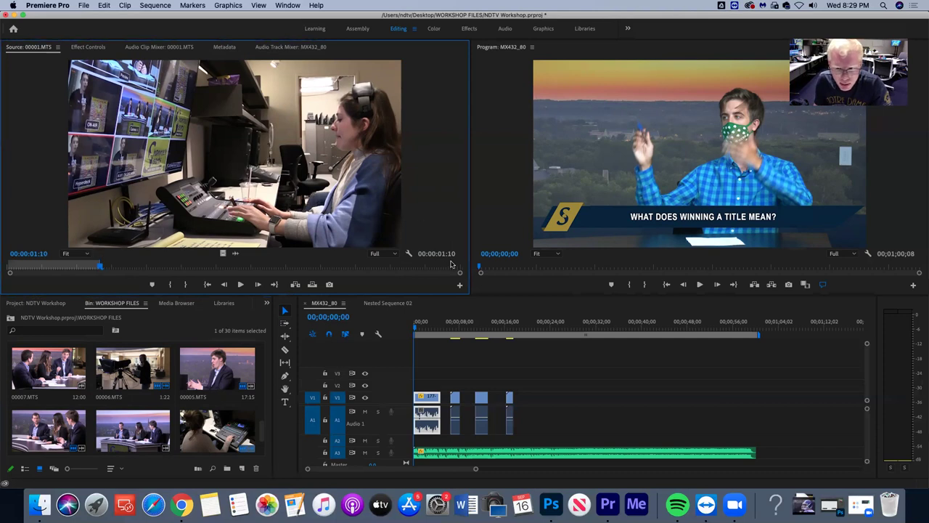
click(241, 284)
key(space)
key(Left)
key(Left)
key(Left)
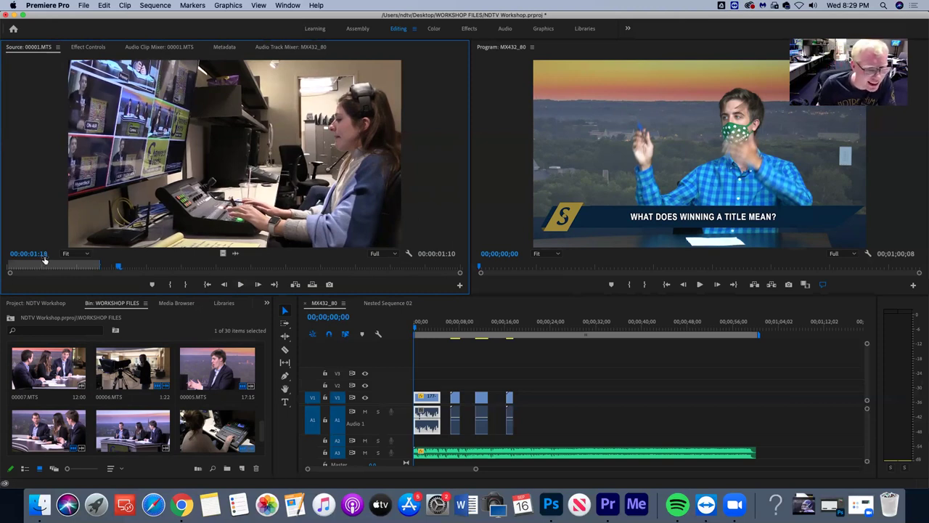
key(Right)
key(Right)
key(Right)
key(Right)
key(Right)
key(Right)
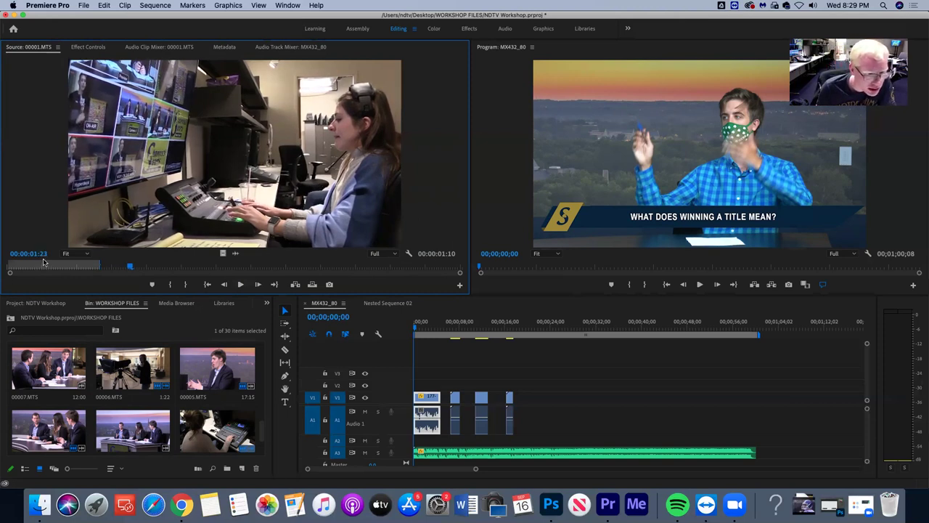
key(Right)
key(Right)
key(Right)
key(Right)
key(Right)
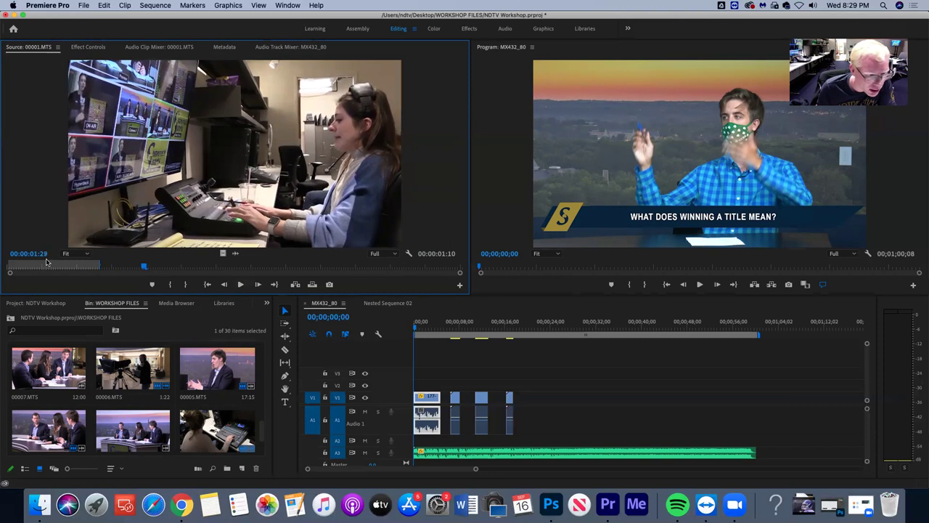
Step frame by frame through 00001.MTS, forward to 00:00:02:24 and back to 00:00:01:25, to examine how the timecode counts frames
key(Right)
key(Right)
key(Right)
key(Right)
key(Right)
key(Right)
key(Right)
key(Right)
key(Right)
key(Right)
key(Right)
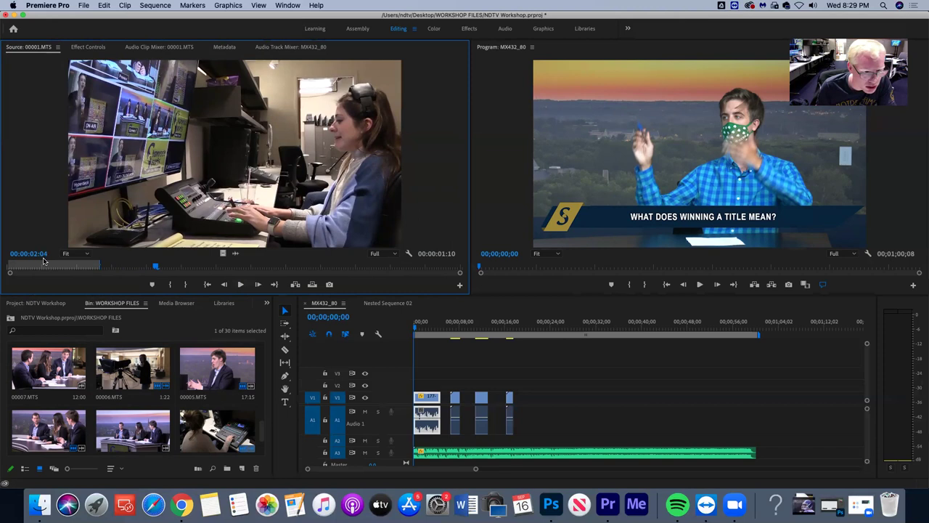
key(Right)
key(Right)
key(Right)
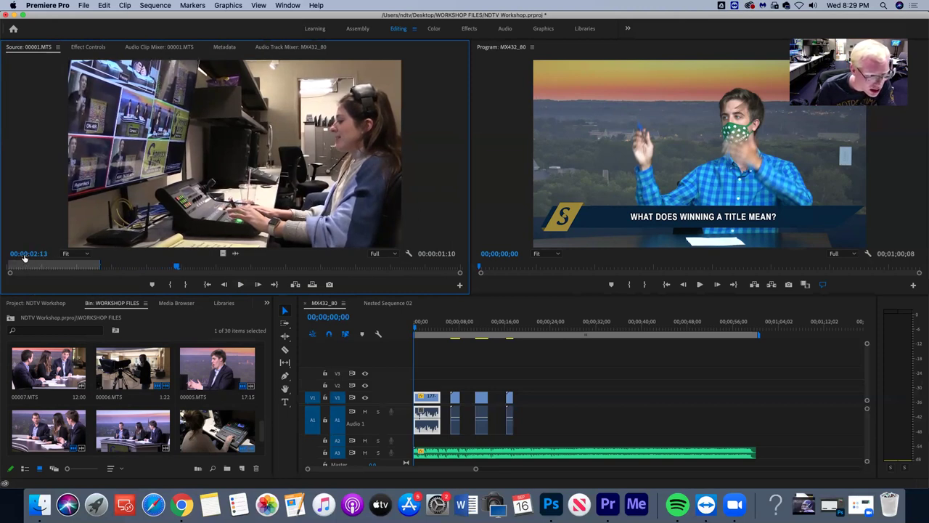
key(Right)
key(Right)
key(Right)
key(Right)
key(Right)
key(Right)
key(Right)
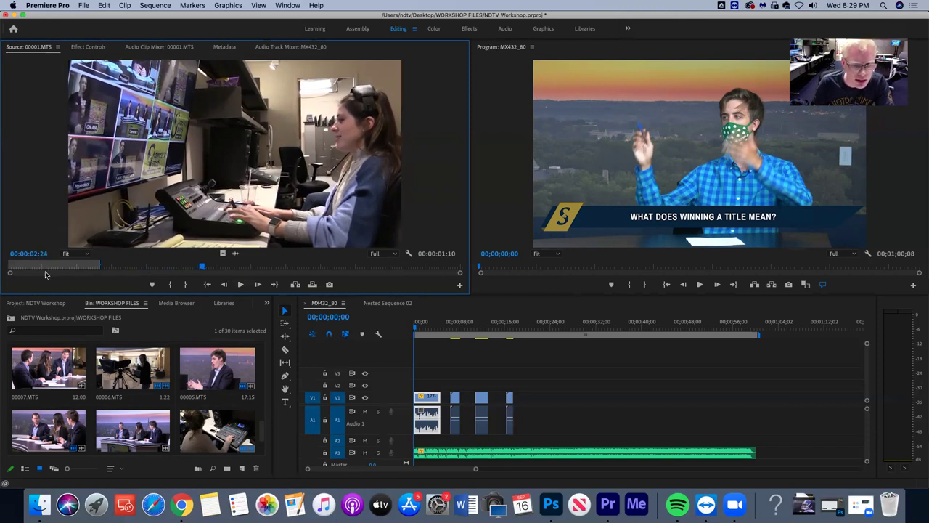
key(Left)
key(Left)
key(Left)
key(Left)
key(Left)
key(Left)
key(Left)
key(Left)
key(Left)
key(Left)
key(Left)
key(Left)
key(Left)
key(Left)
key(Left)
key(Left)
key(Left)
key(Left)
key(Left)
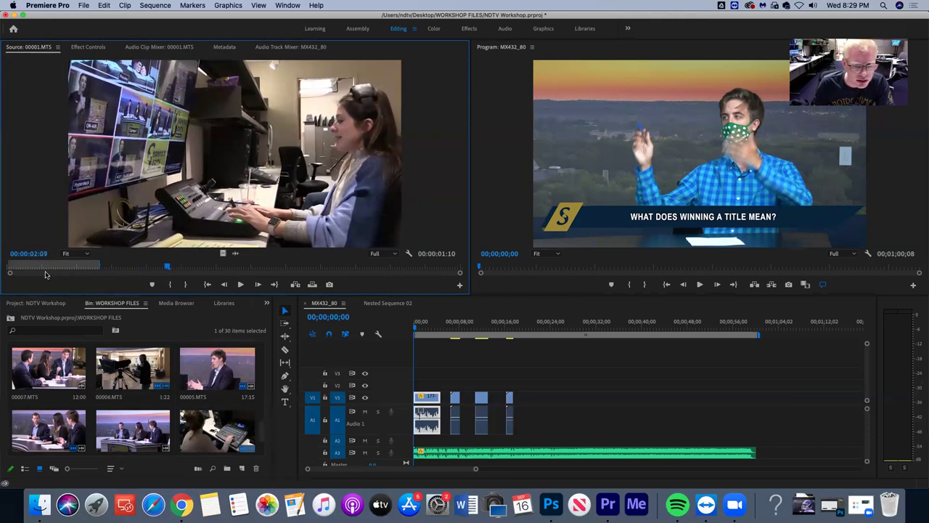
key(Left)
key(Left)
key(Left)
key(Left)
key(Left)
key(Left)
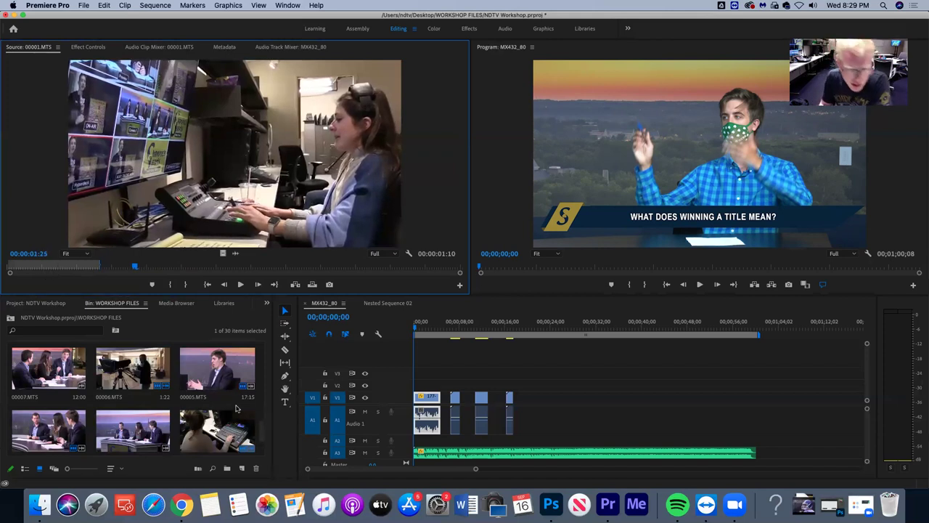
drag(265, 429, 257, 403)
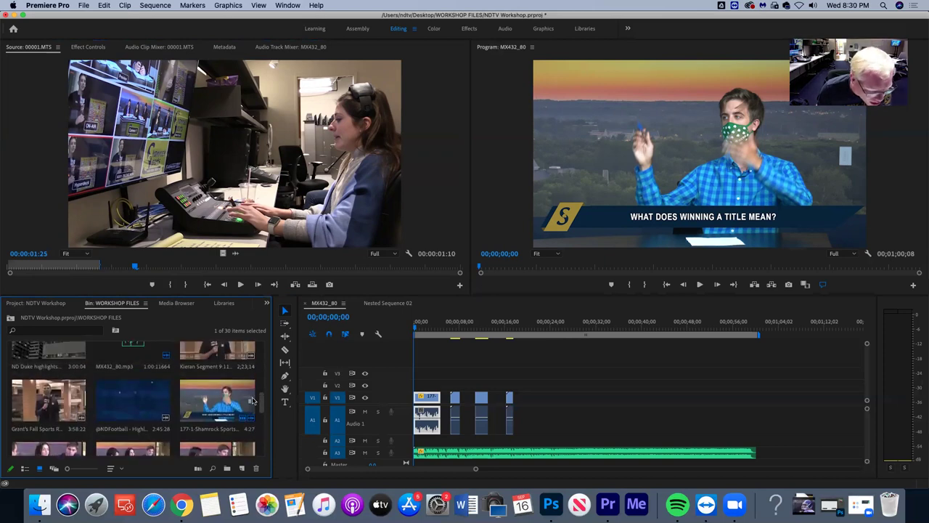
double_click(140, 398)
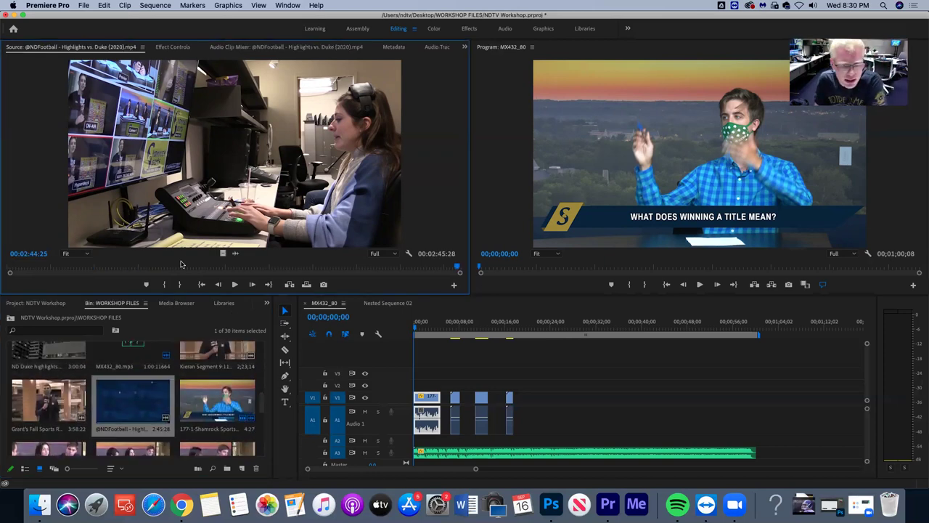
drag(207, 270, 110, 263)
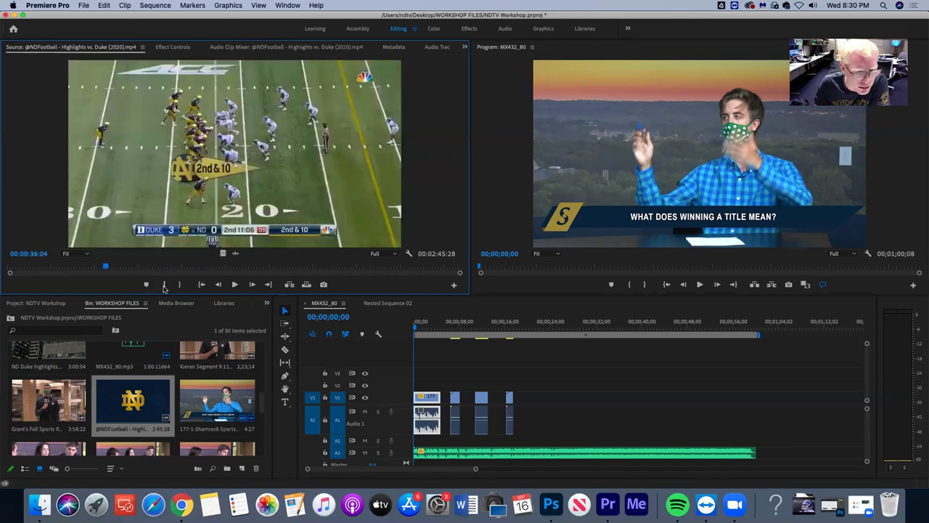
click(165, 285)
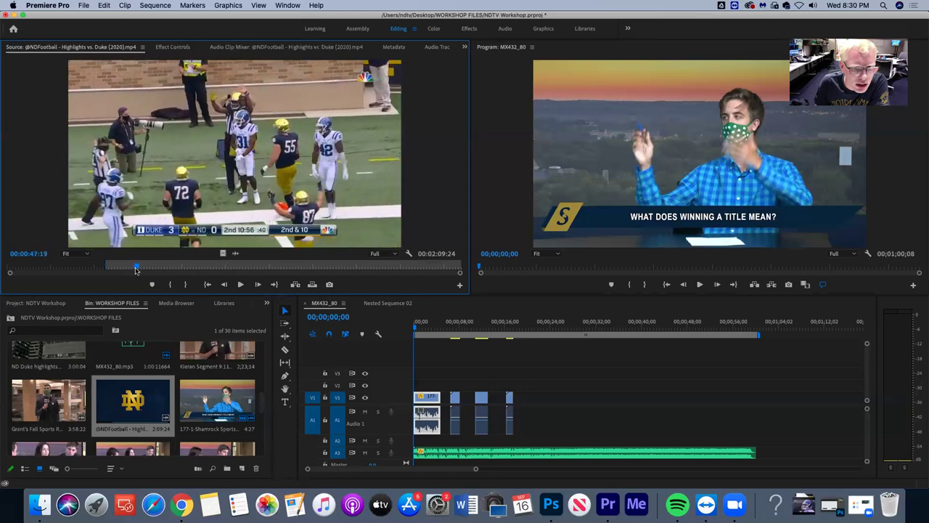
Mark the highlights clip's out point at 00:00:45:26 and place the excerpt on V1 and A1 after the 00001.MTS excerpt
drag(138, 270, 128, 268)
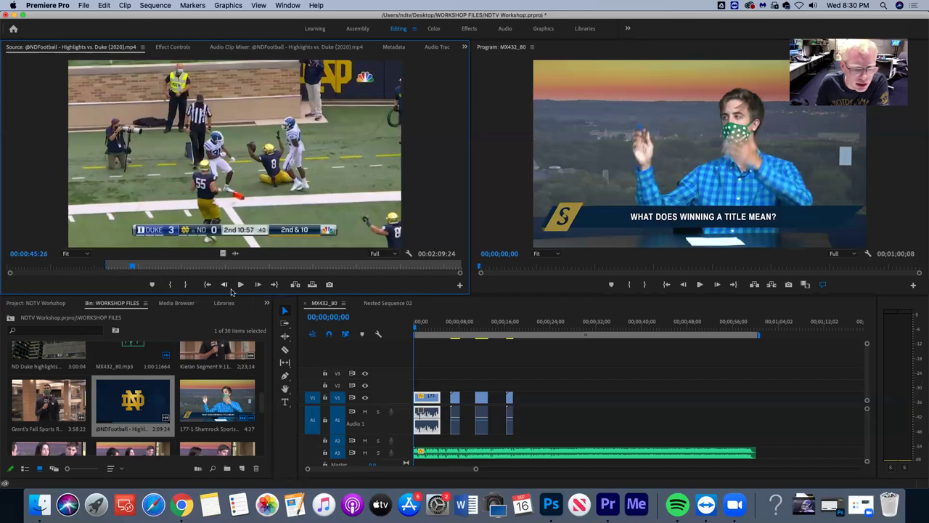
click(185, 284)
drag(218, 181, 534, 403)
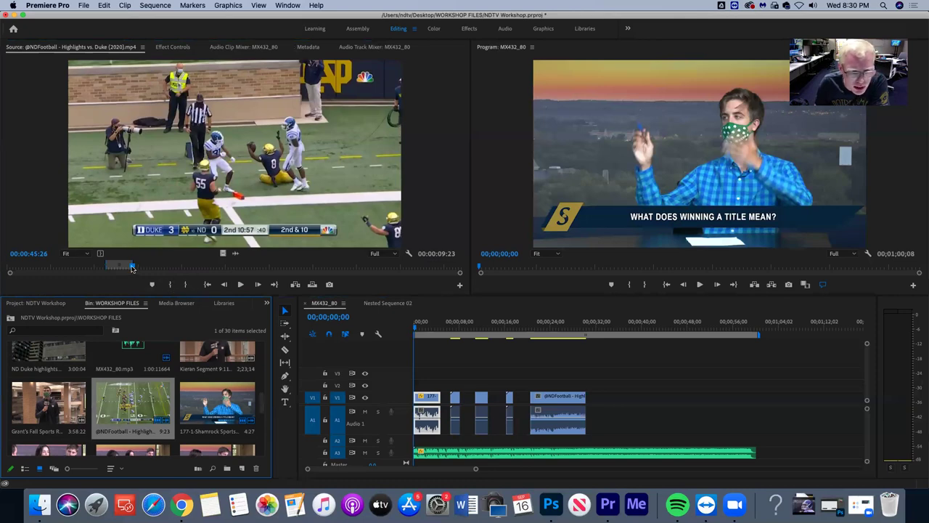
Mark a new in point in the Duke highlights clip at 00:01:05:26, before the 3rd & Goal play
drag(132, 268, 160, 271)
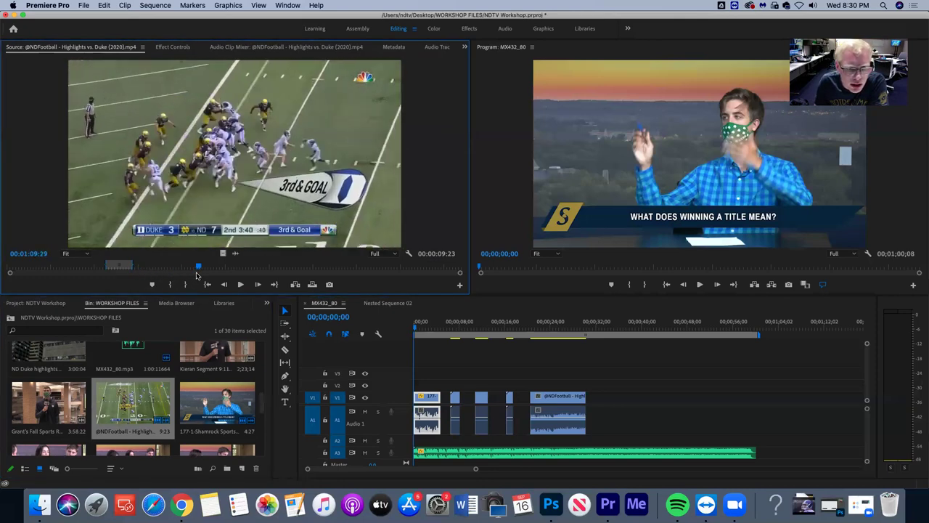
drag(212, 274, 218, 276)
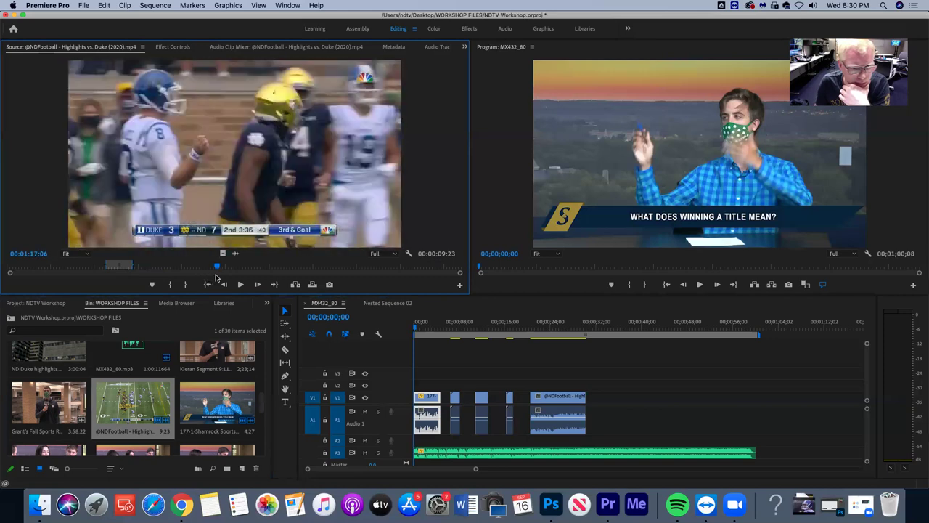
drag(219, 280, 207, 280)
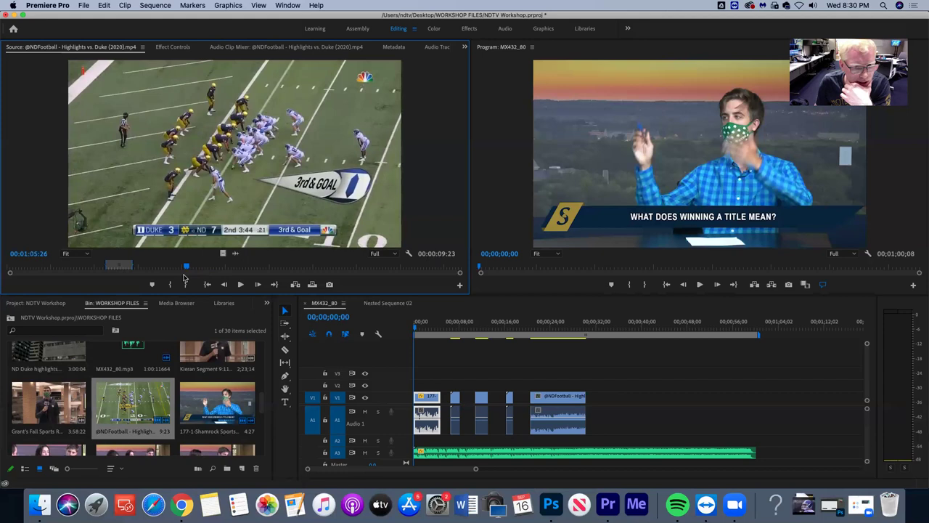
click(170, 285)
Mark the 3rd & Goal play's out point at 00:01:14:22 and place the excerpt on V1 and A1 after the first football excerpt
drag(188, 268, 209, 269)
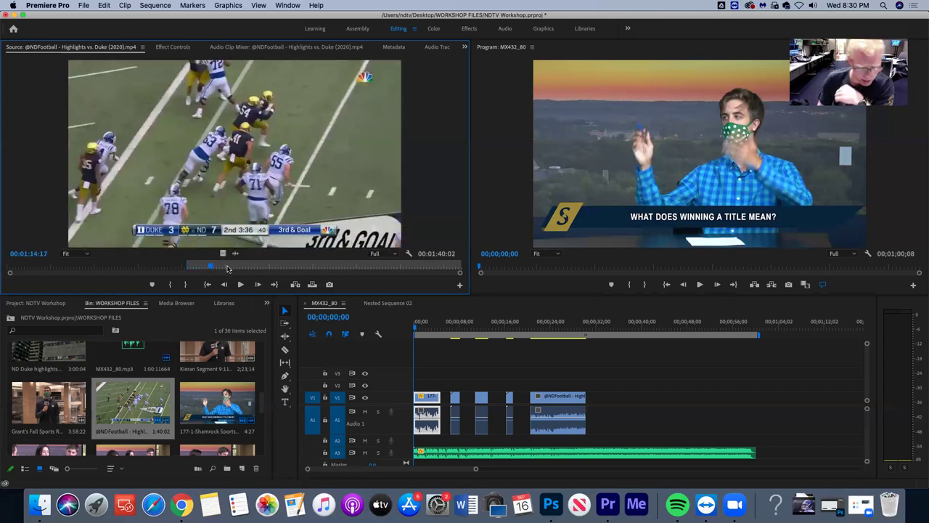
key(Right)
key(Right)
key(Right)
key(Right)
key(Right)
key(Right)
key(Right)
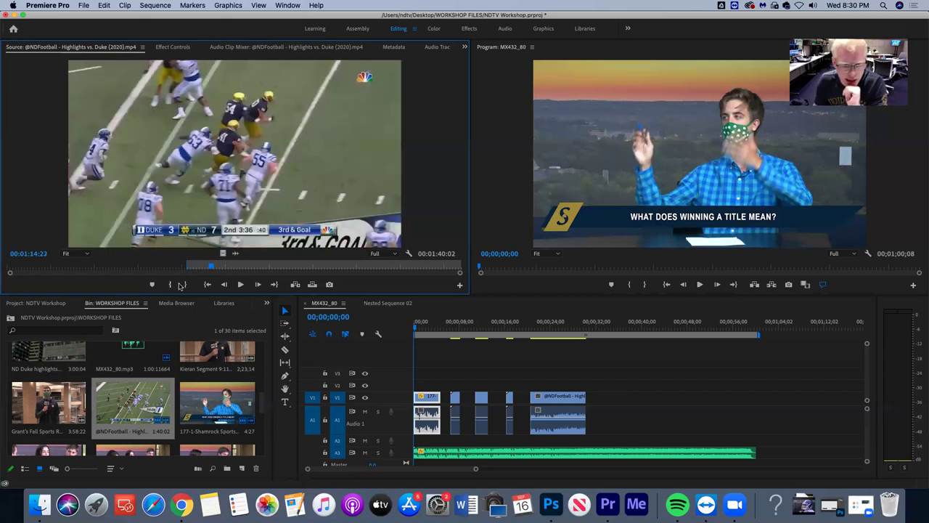
click(185, 284)
drag(167, 132, 617, 410)
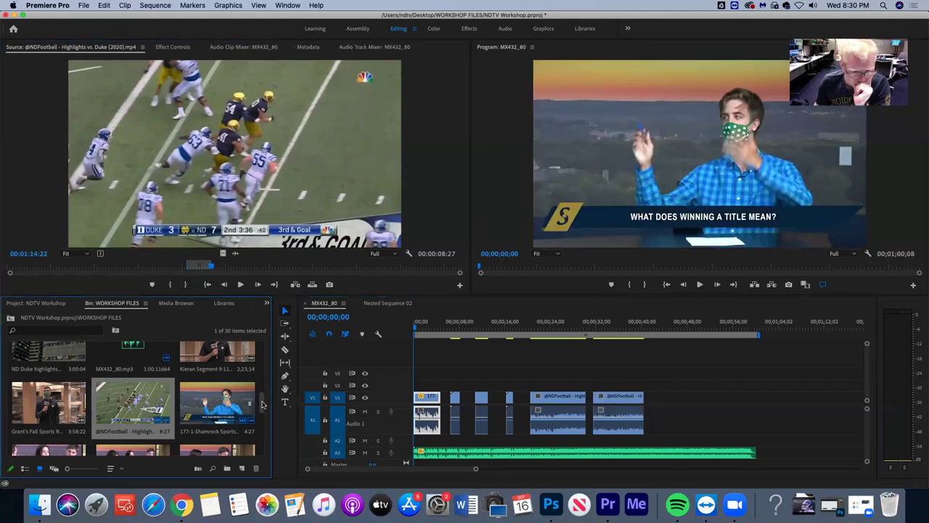
Mark the 4th & 1 touchdown play from 00:01:50:12 to 00:02:01:09 and place it on V1 and A1 after the second football excerpt
scroll(264, 405, down, 2)
drag(212, 266, 309, 265)
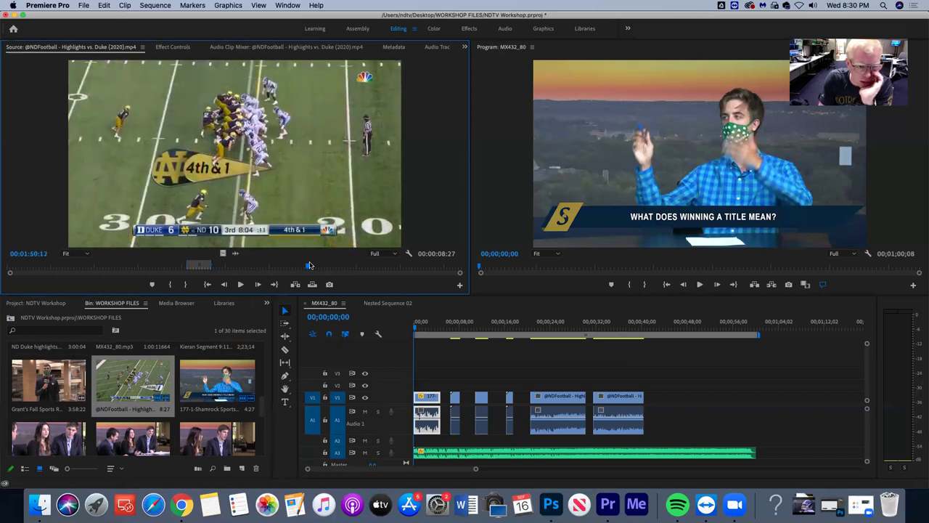
click(170, 284)
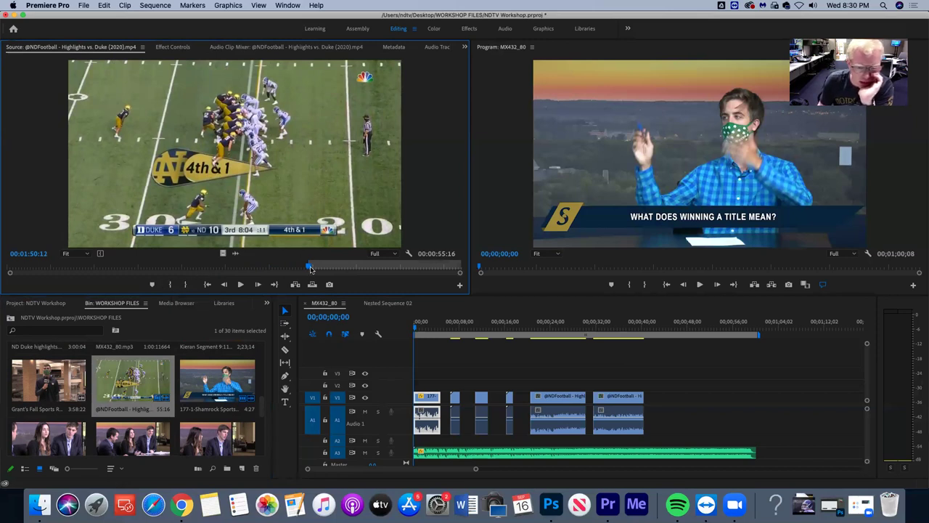
drag(309, 266, 337, 267)
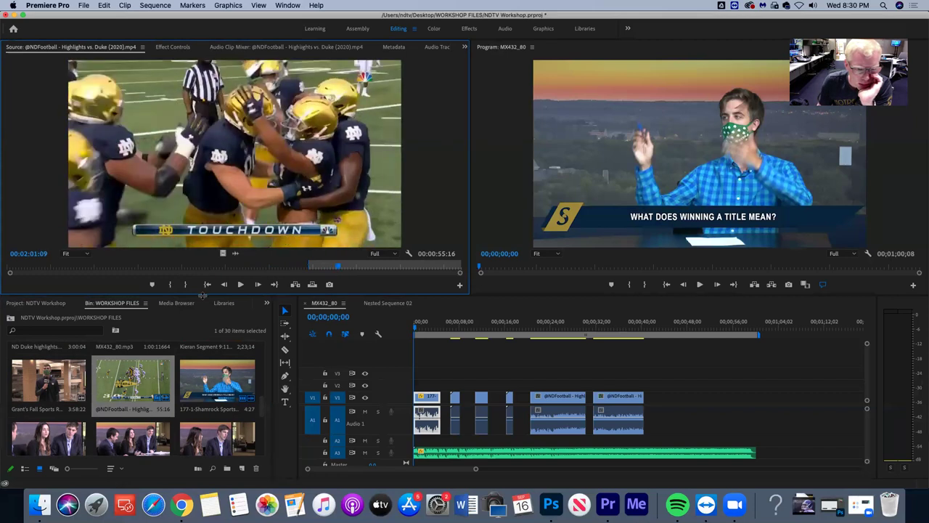
click(186, 285)
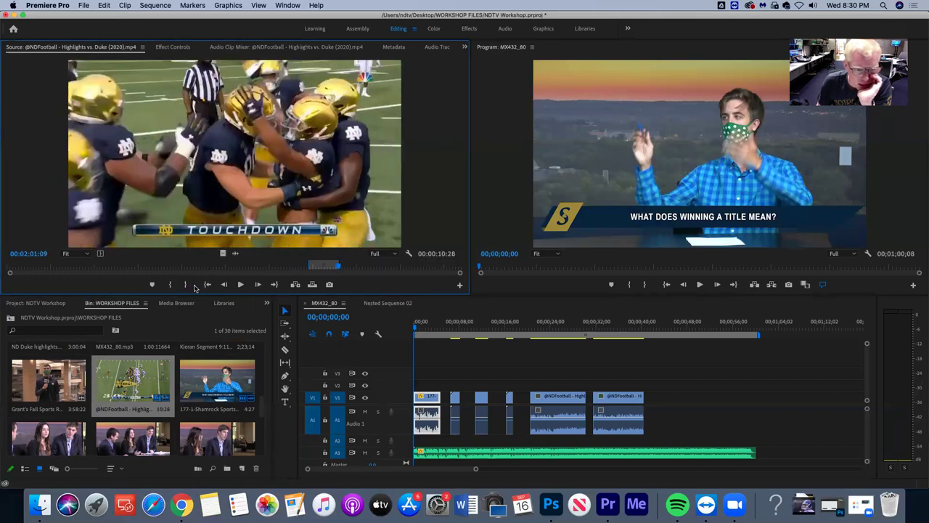
drag(227, 162, 661, 407)
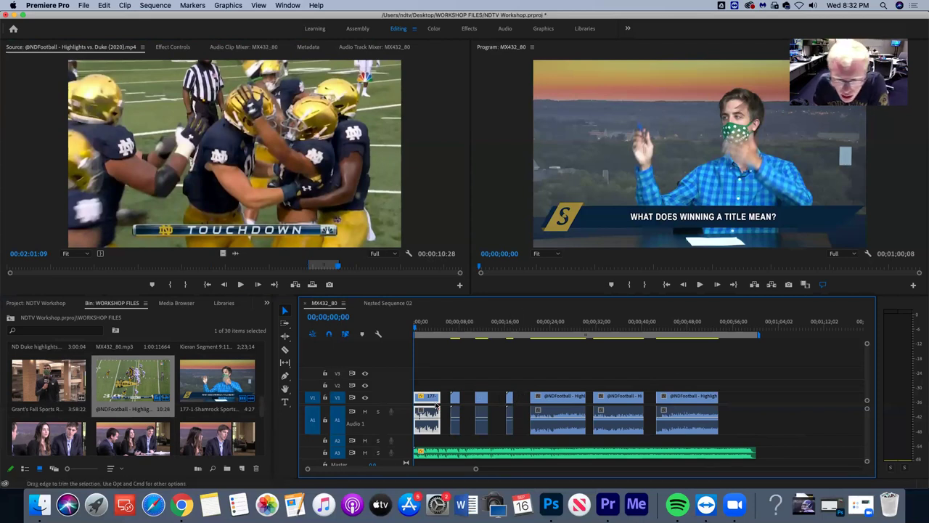
Shift the opening Shamrock Sports clip and the behind-the-scenes excerpts later, up against the first football excerpt, freeing the start of V1
mouse_move(262, 362)
mouse_down()
mouse_move(262, 396)
mouse_move(261, 379)
mouse_up()
scroll(261, 379, down, 4)
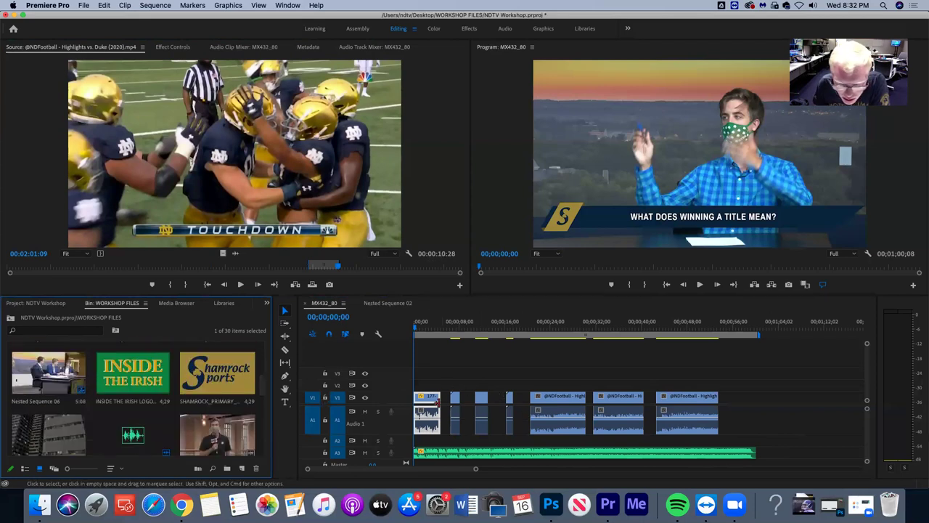
drag(434, 399, 444, 402)
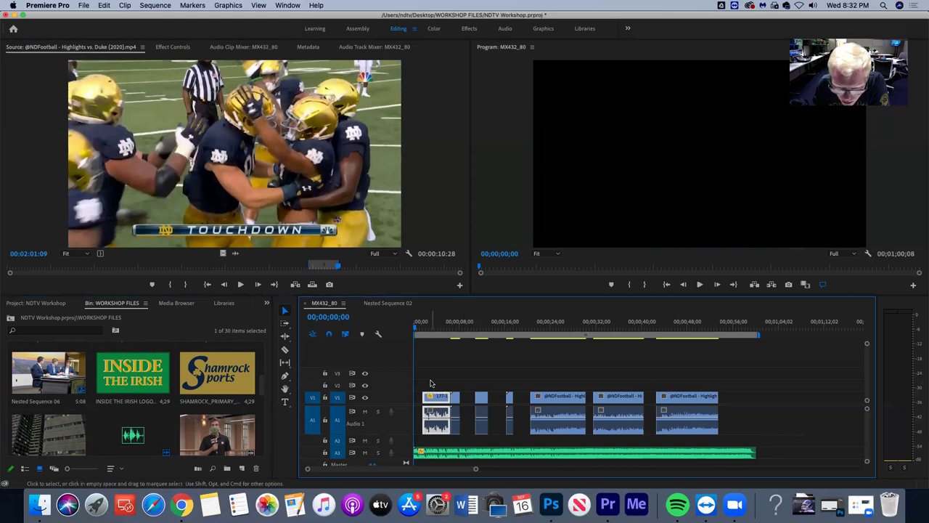
click(442, 399)
drag(442, 399, 502, 401)
Place the SHAMROCK_PRIMARY_LOGO.png image at the very start of V1
click(226, 372)
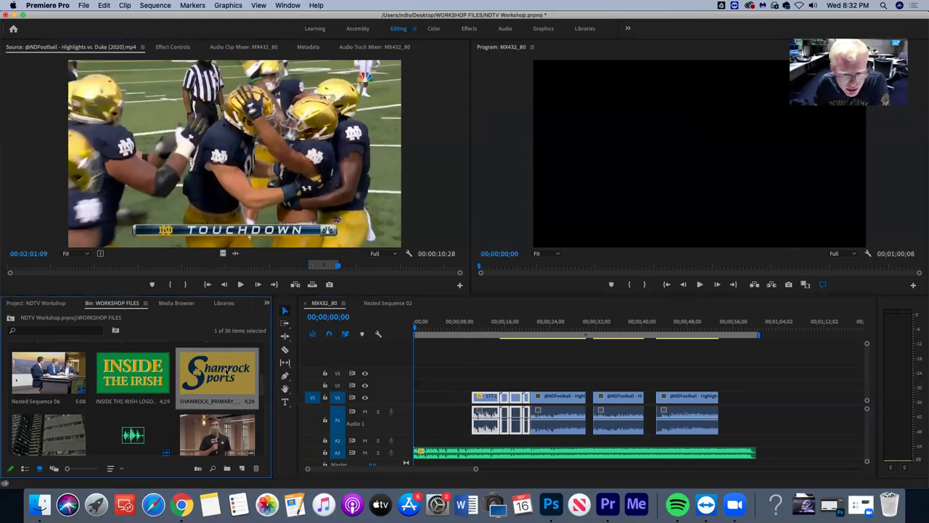
drag(254, 372, 421, 398)
drag(418, 403, 419, 401)
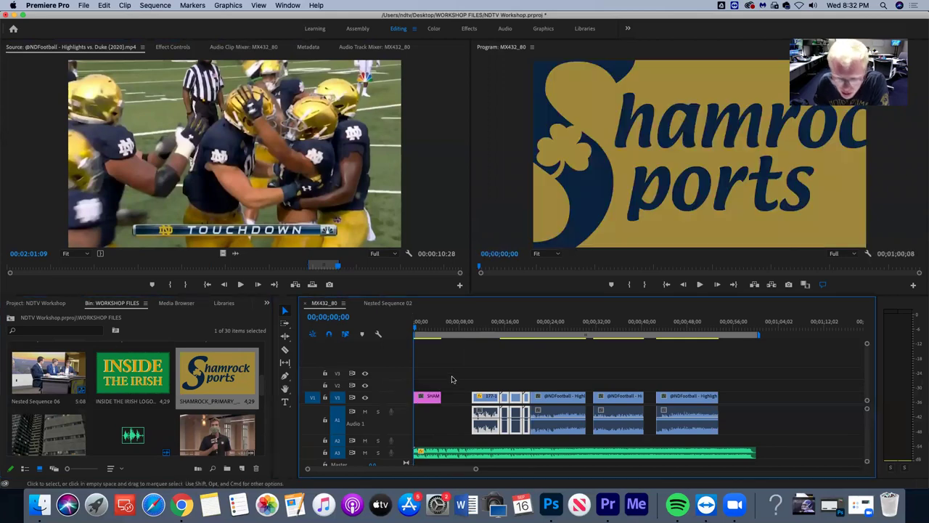
Set the Shamrock Sports logo's scale to 69 so the whole logo fits the frame, and return the playhead to the sequence start
click(424, 320)
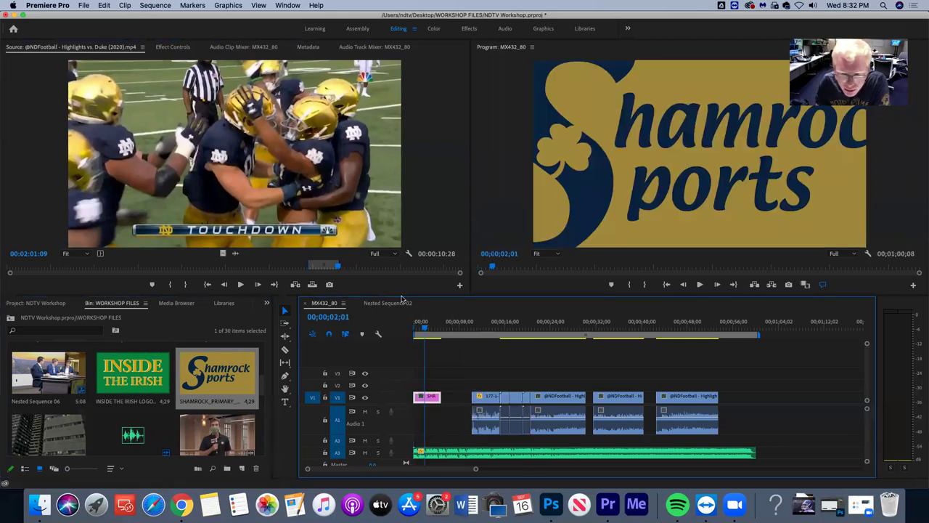
click(173, 47)
drag(181, 109, 157, 108)
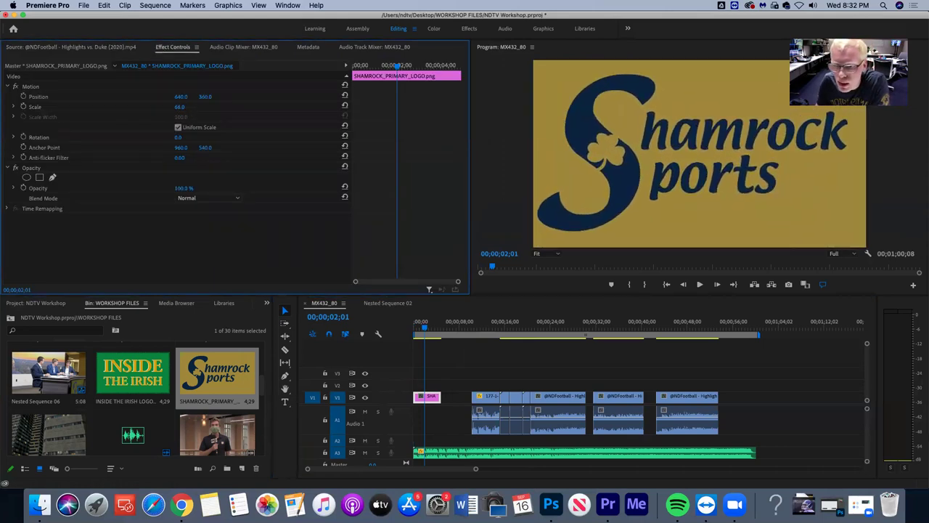
key(Home)
click(445, 356)
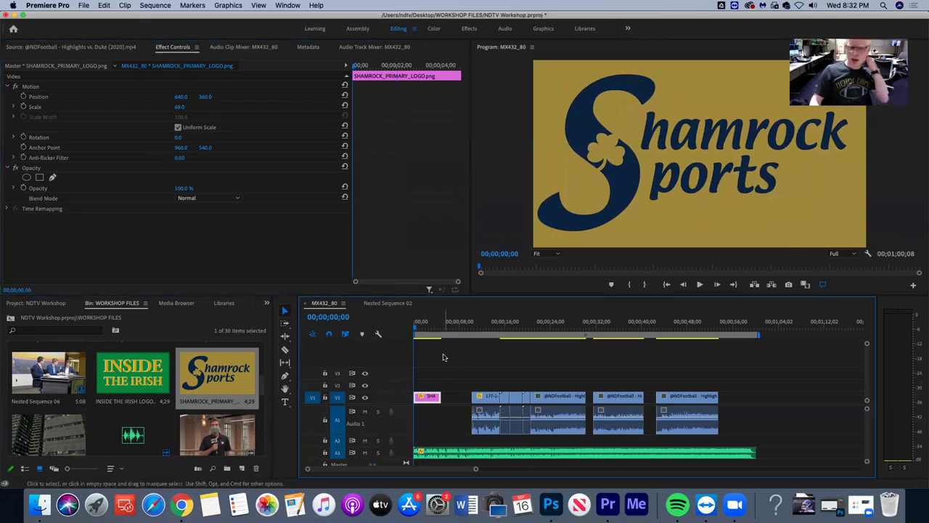
Search the effects for "dissolve" and select the Cross Dissolve video transition
click(267, 304)
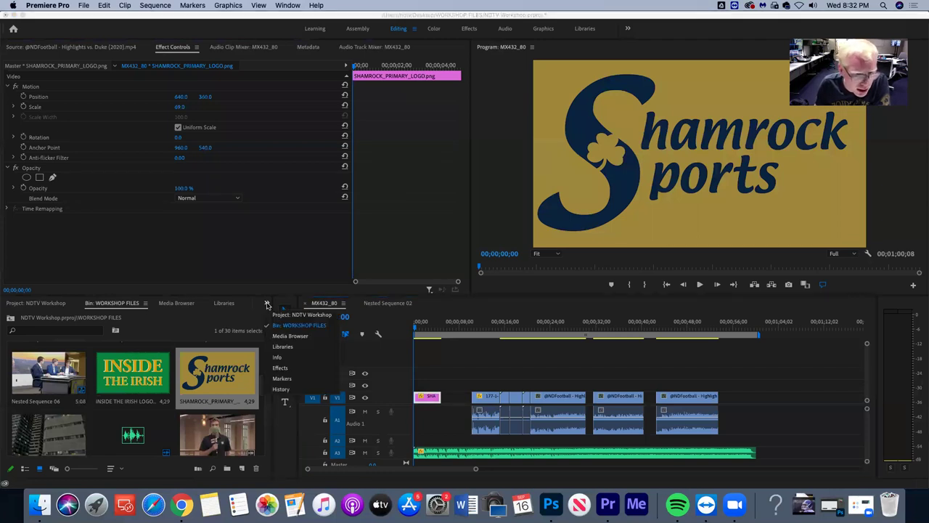
click(267, 304)
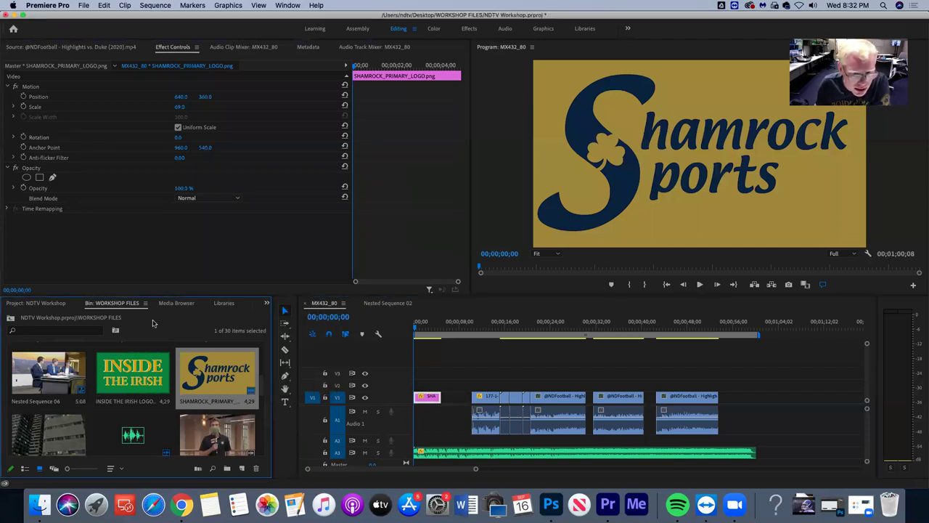
click(266, 303)
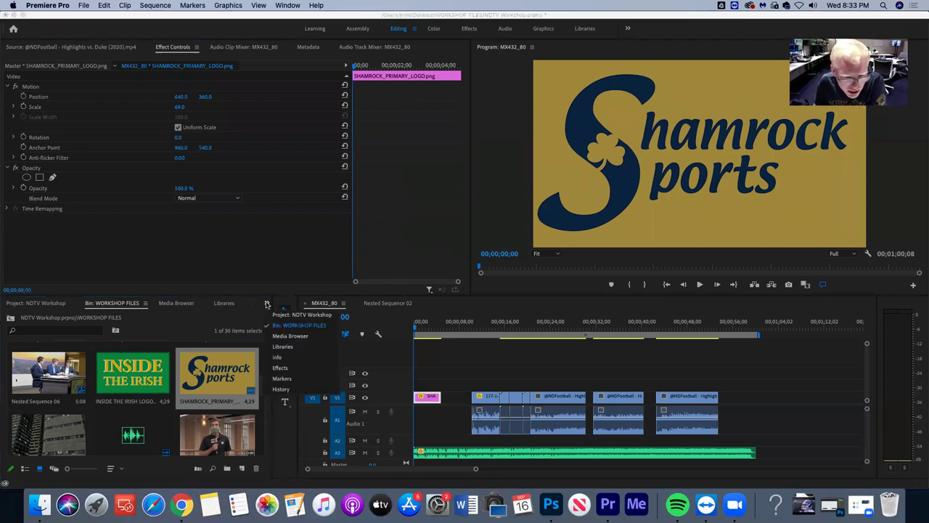
click(280, 368)
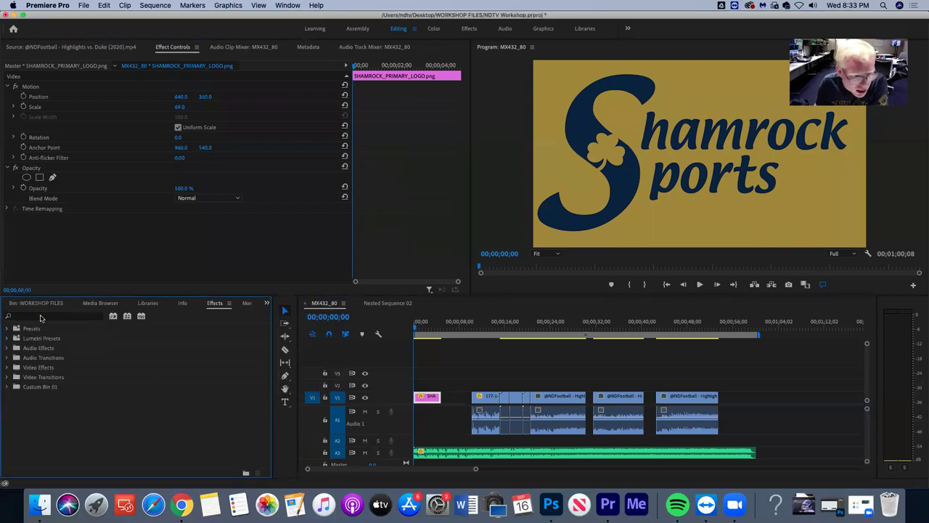
click(41, 316)
text(dissolve)
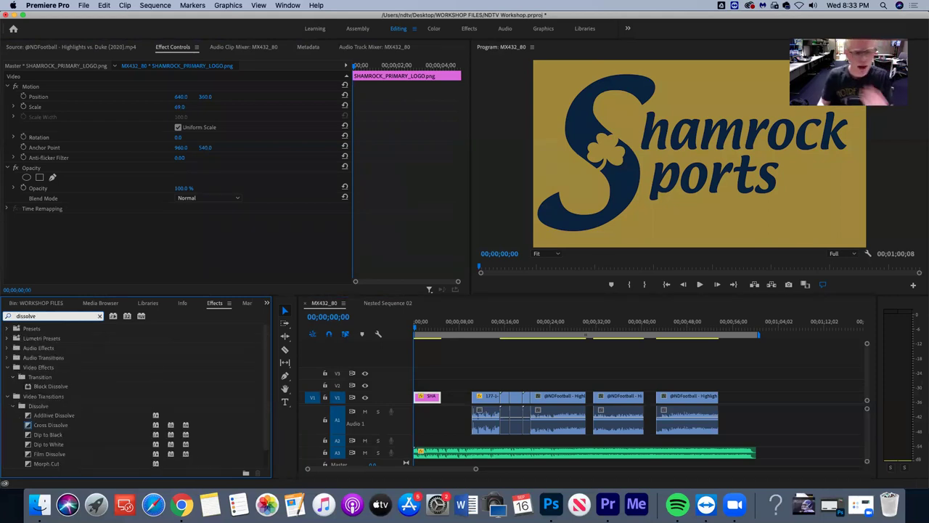
click(55, 428)
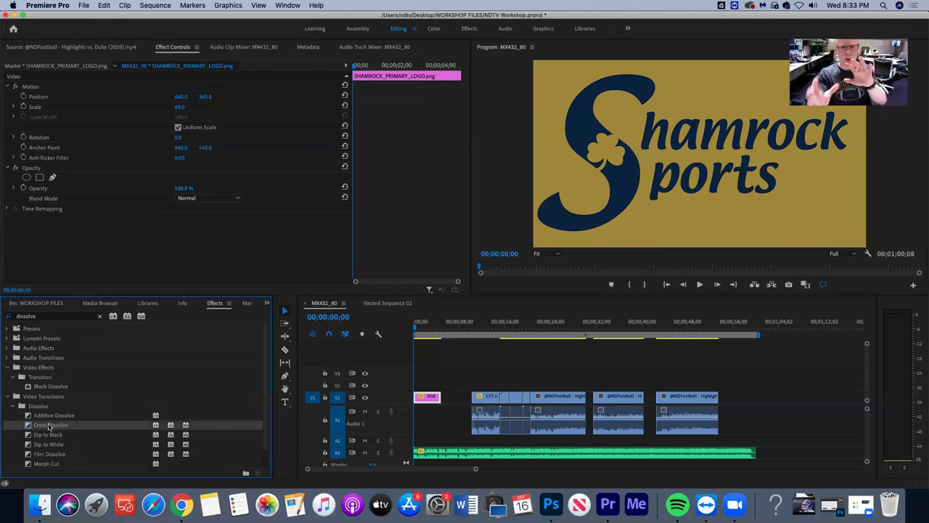
Apply Cross Dissolve to the start of the Shamrock logo clip, preview it, and trim the clip's end to about 3 seconds
drag(50, 426, 428, 406)
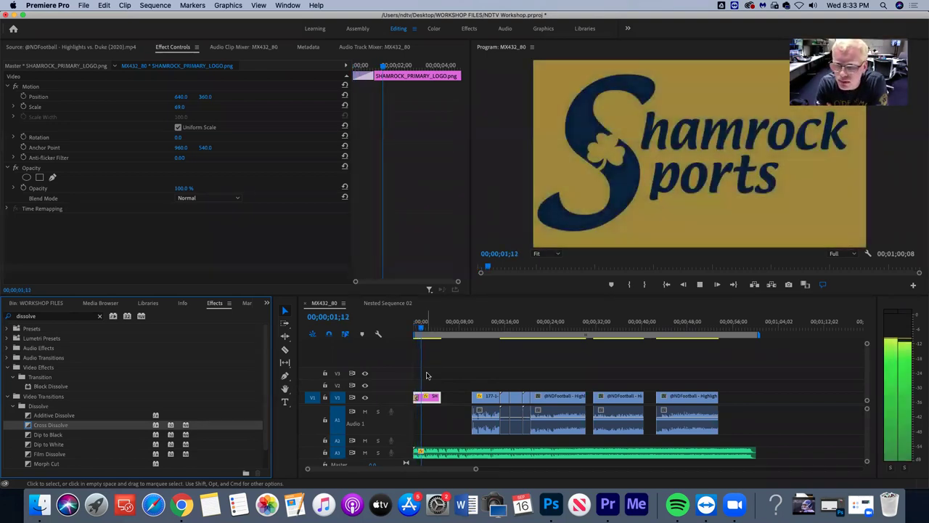
key(space)
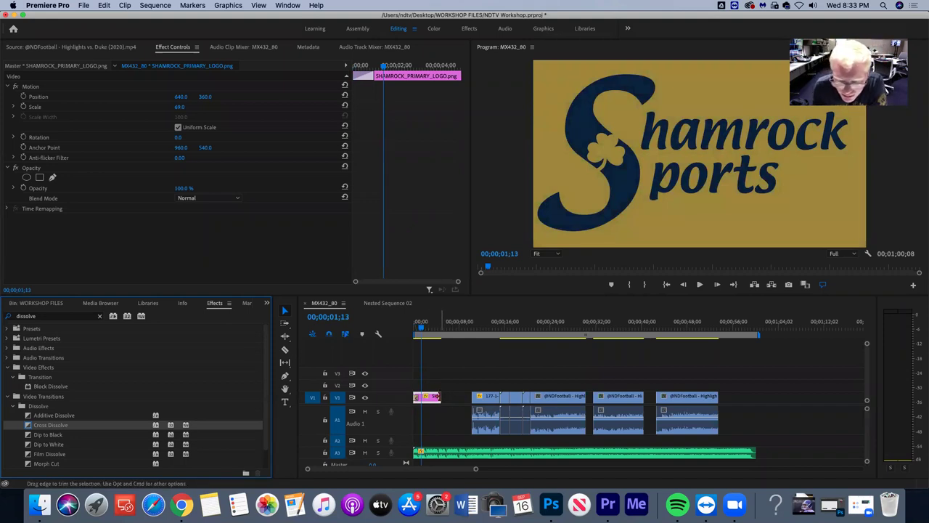
mouse_move(435, 397)
mouse_down()
mouse_move(426, 397)
mouse_move(439, 397)
mouse_up()
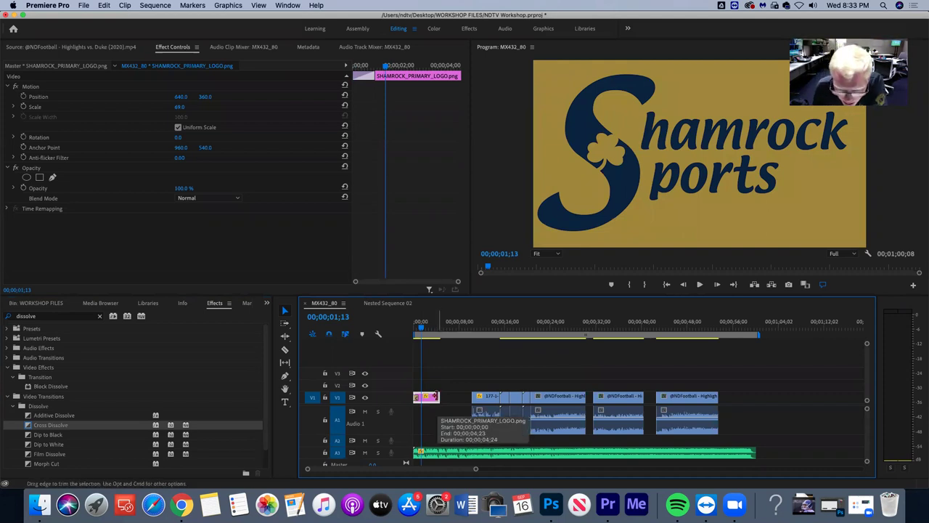
drag(438, 397, 429, 396)
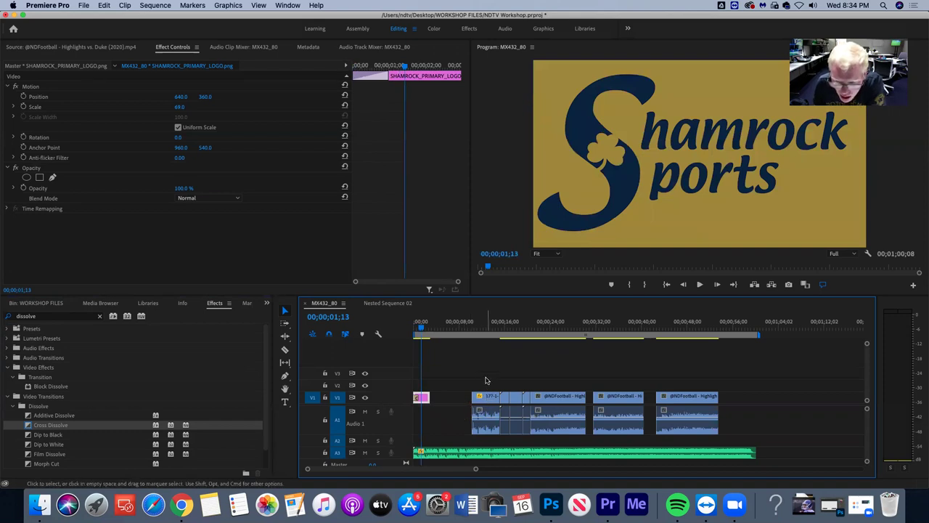
Move the Shamrock Sports Duke Preview clip earlier on V1, directly against the end of the logo, and return the playhead to the start
drag(488, 399, 471, 401)
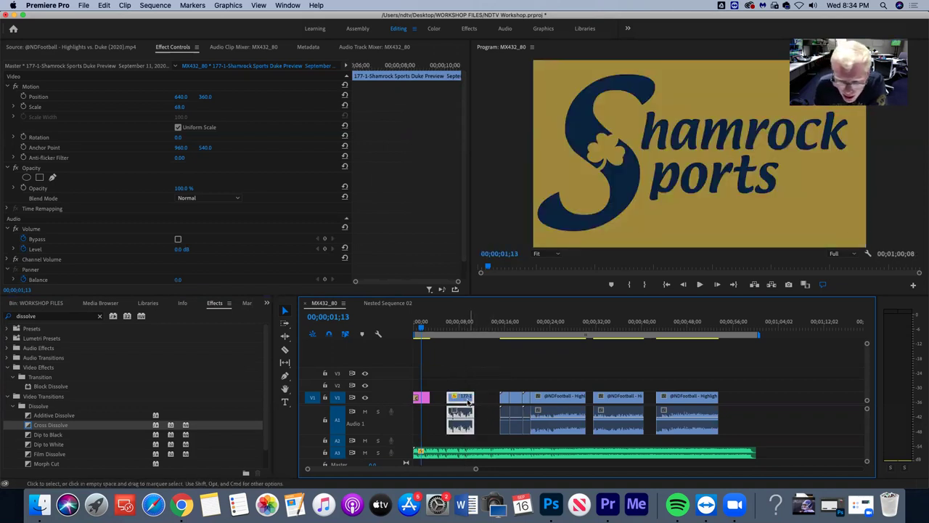
mouse_move(419, 329)
mouse_down()
mouse_move(452, 331)
mouse_move(415, 332)
mouse_up()
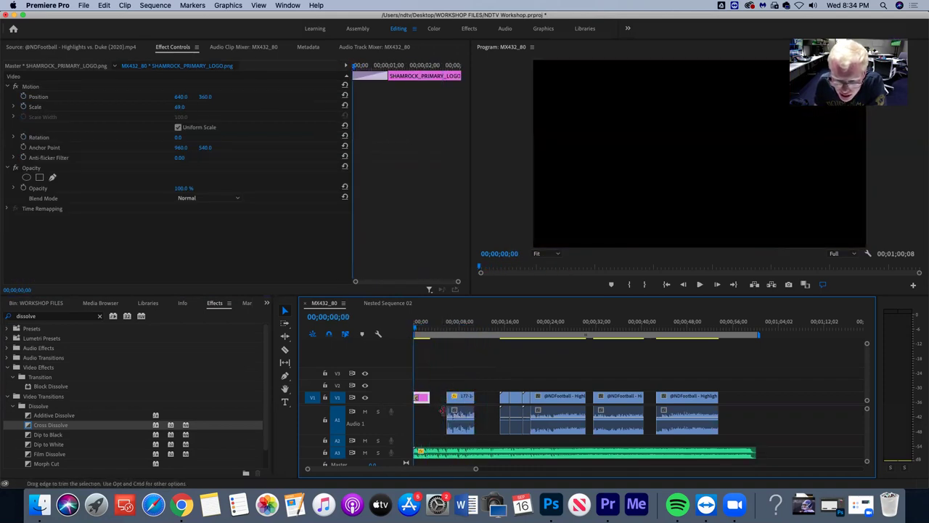
drag(469, 398, 454, 404)
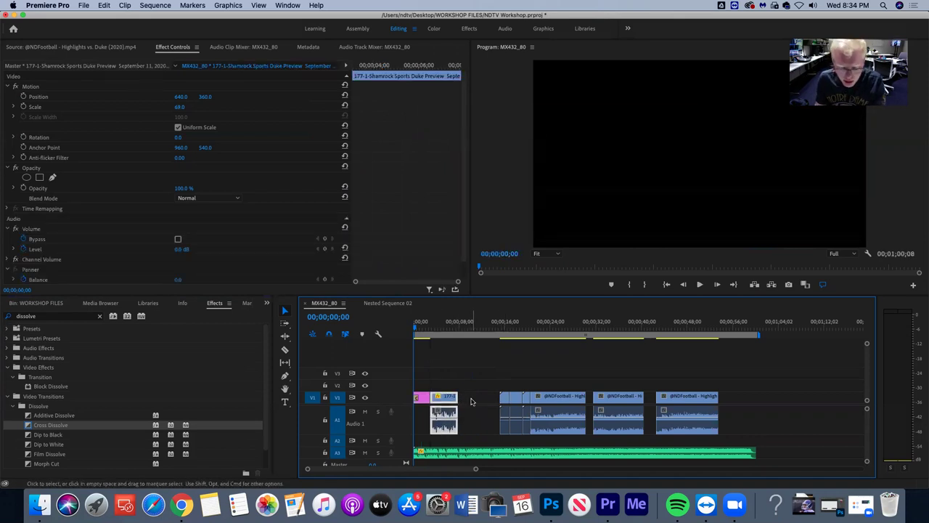
Ripple delete the gap after the Shamrock Sports clip and the two gaps between the football excerpts
click(471, 401)
key(Delete)
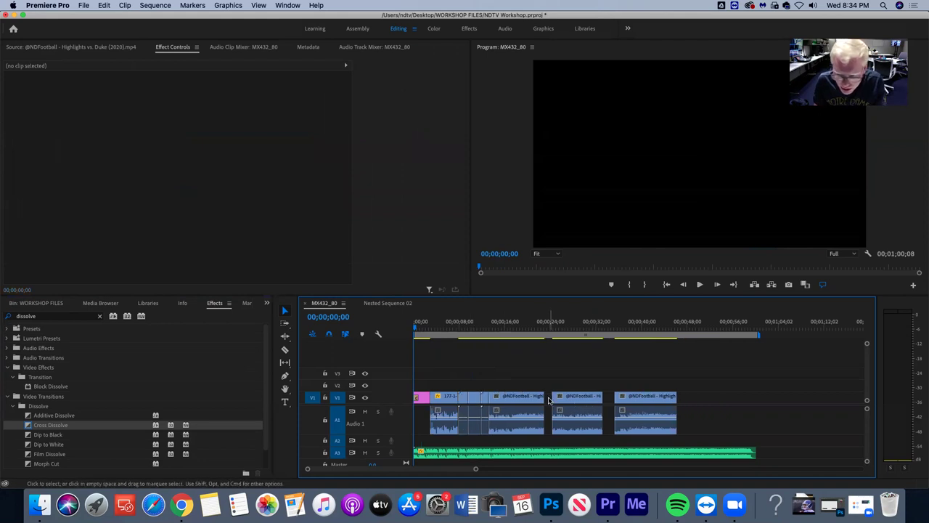
click(549, 400)
key(Delete)
click(601, 399)
key(Delete)
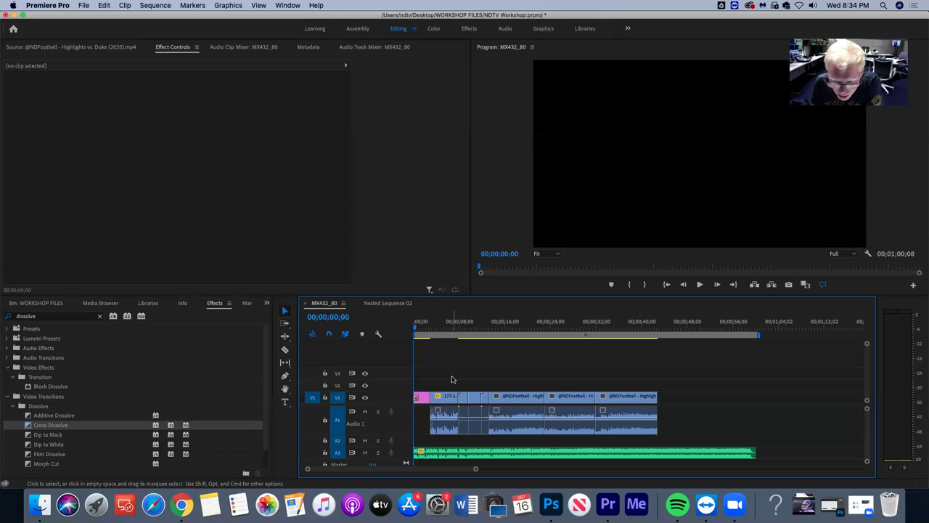
Shift all clips after the logo about 13 seconds later, and put the Shamrock Sports clip back directly against the logo
drag(451, 380, 657, 415)
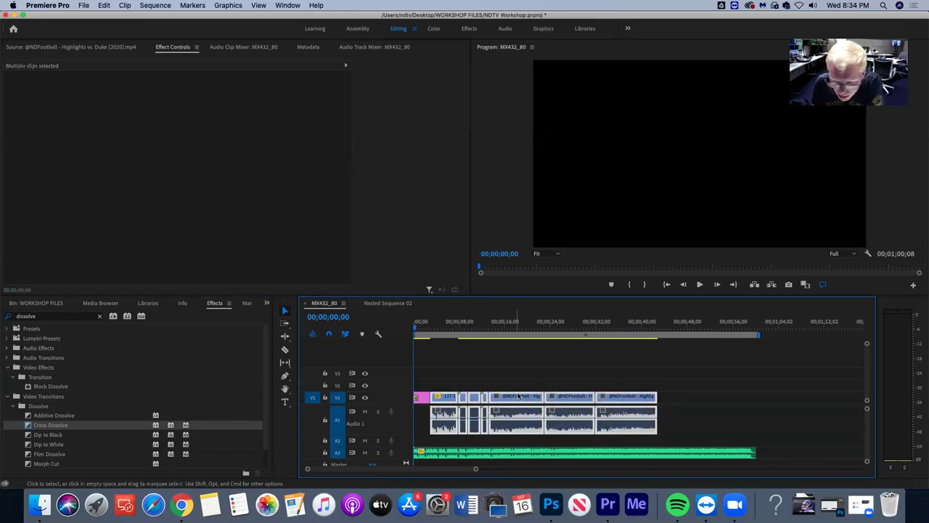
drag(445, 376, 644, 415)
drag(446, 401, 521, 399)
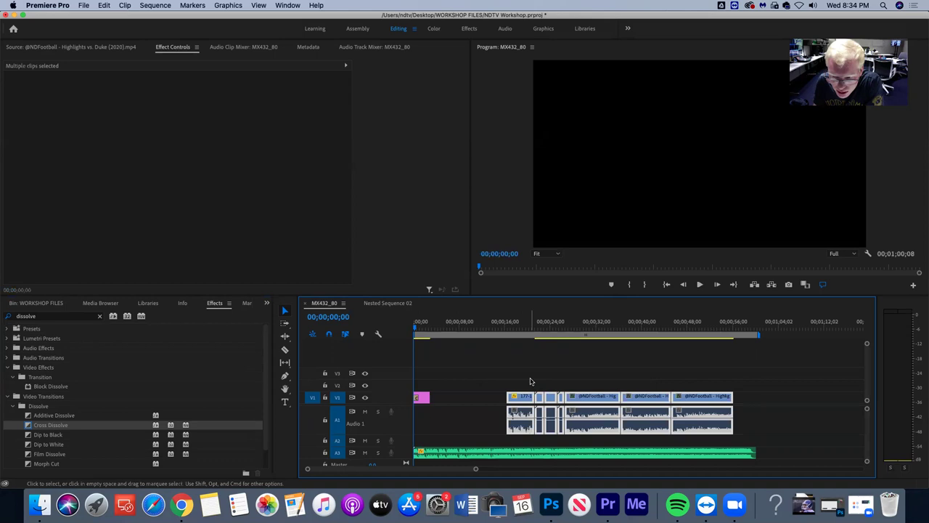
click(532, 383)
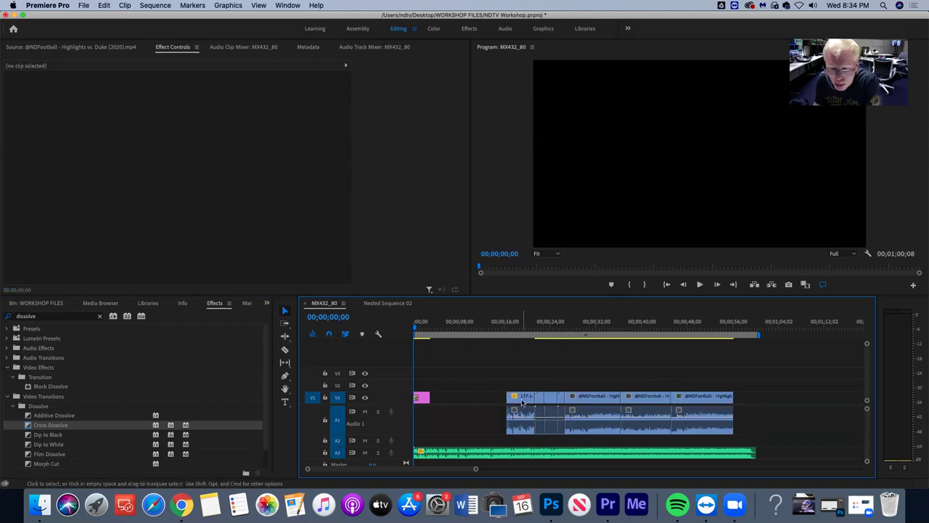
click(521, 398)
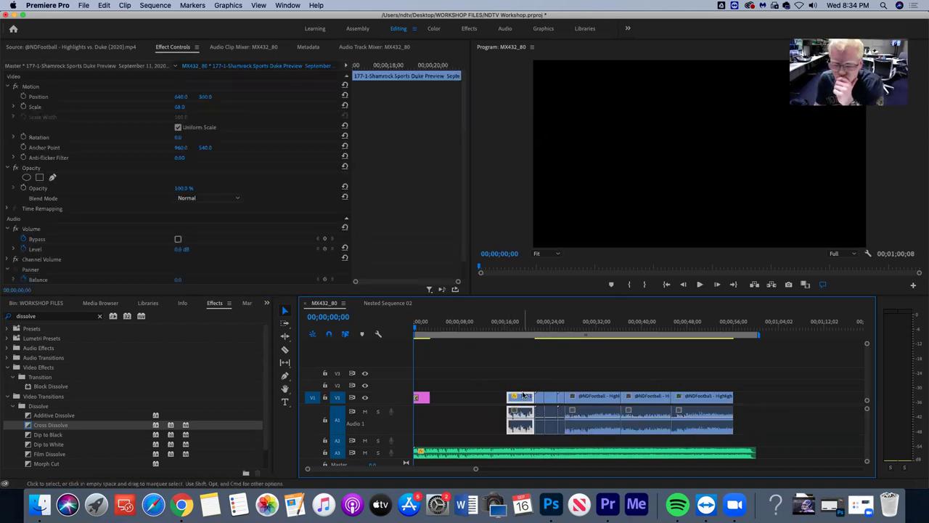
drag(520, 399, 448, 402)
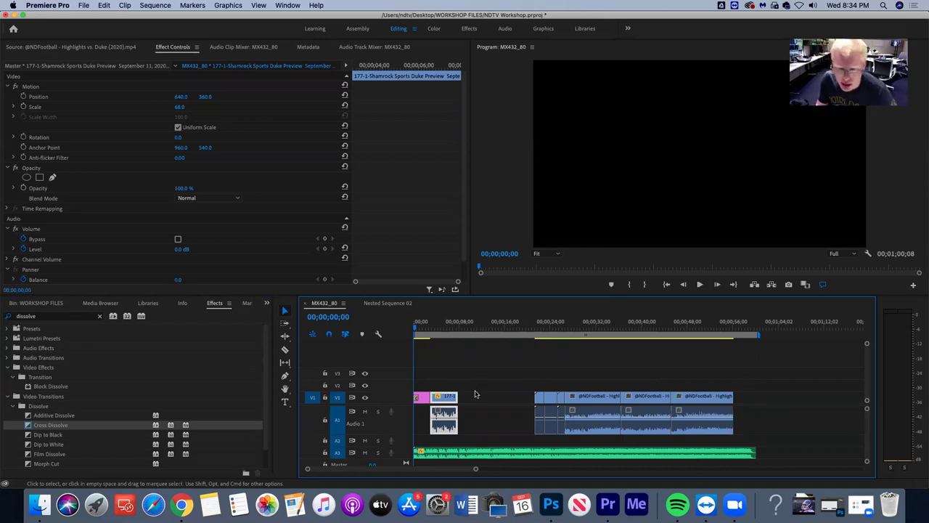
Play the opening from the logo into the Shamrock Sports clip, and set the playhead back within that clip
key(space)
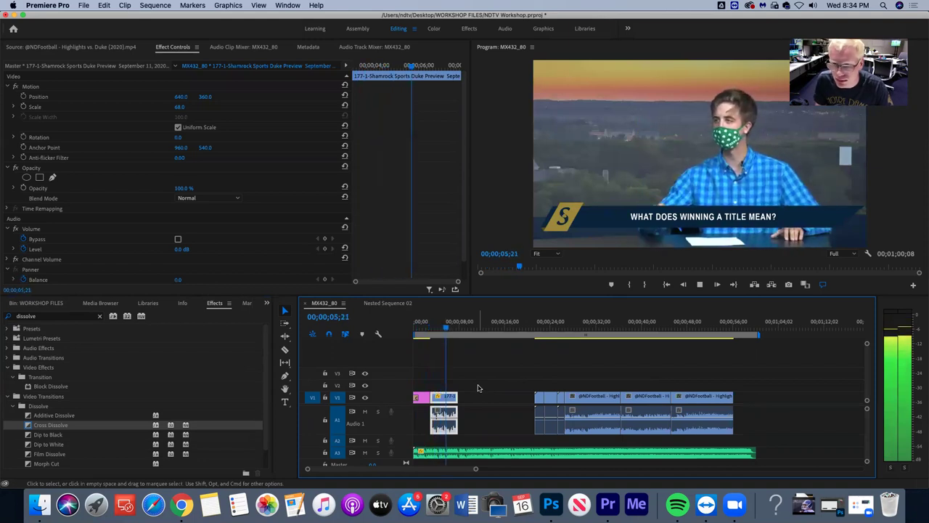
key(space)
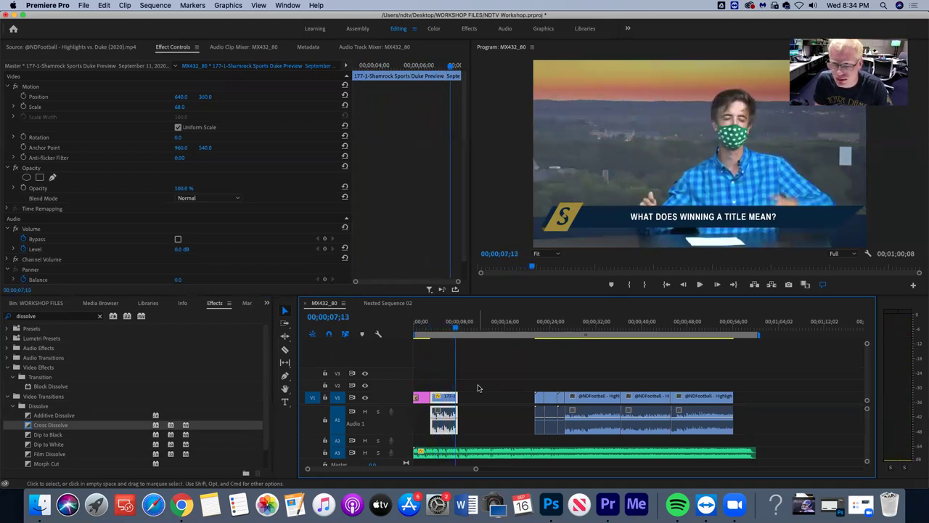
click(451, 330)
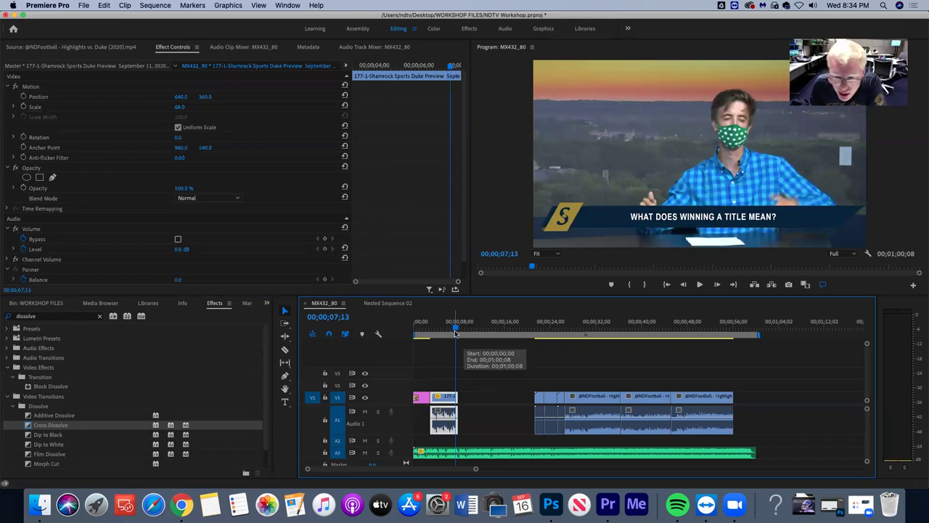
drag(447, 335, 442, 342)
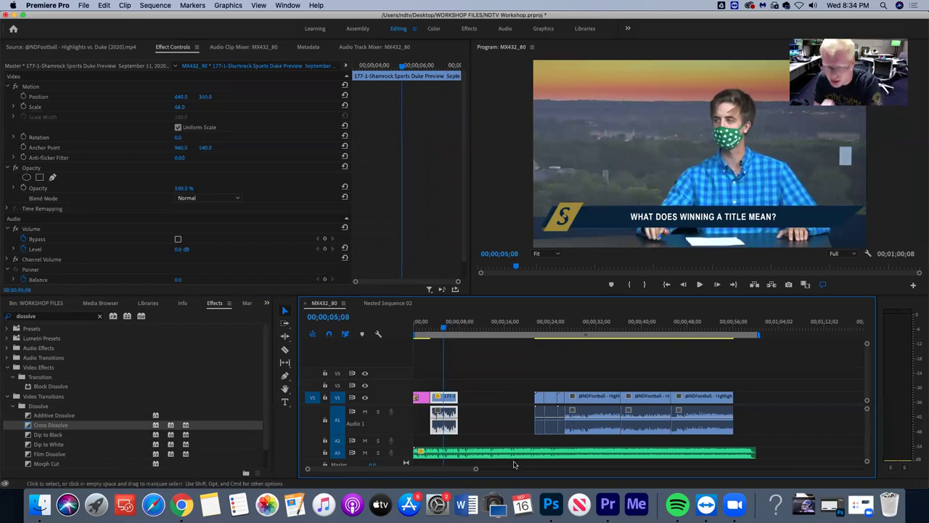
Increase the height of audio track A3 to show the music's waveform and volume line
drag(402, 461, 399, 467)
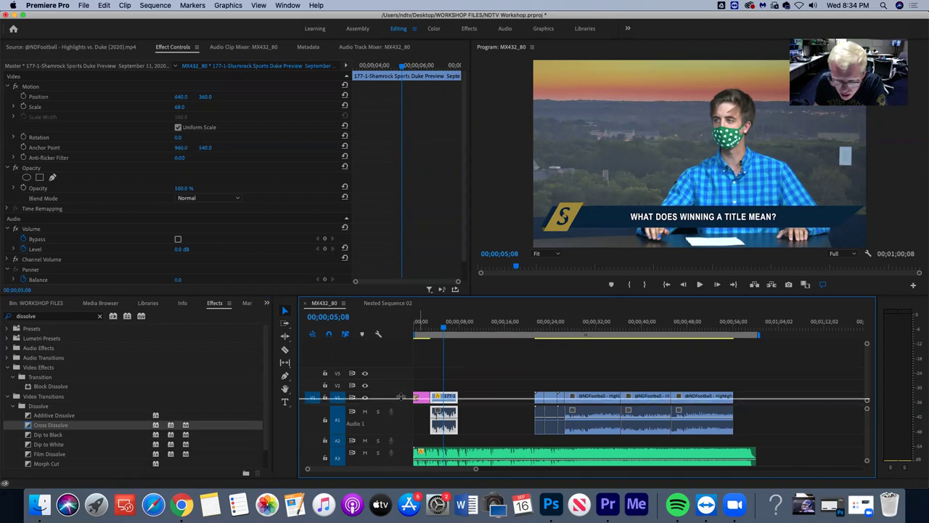
scroll(404, 393, down, 2)
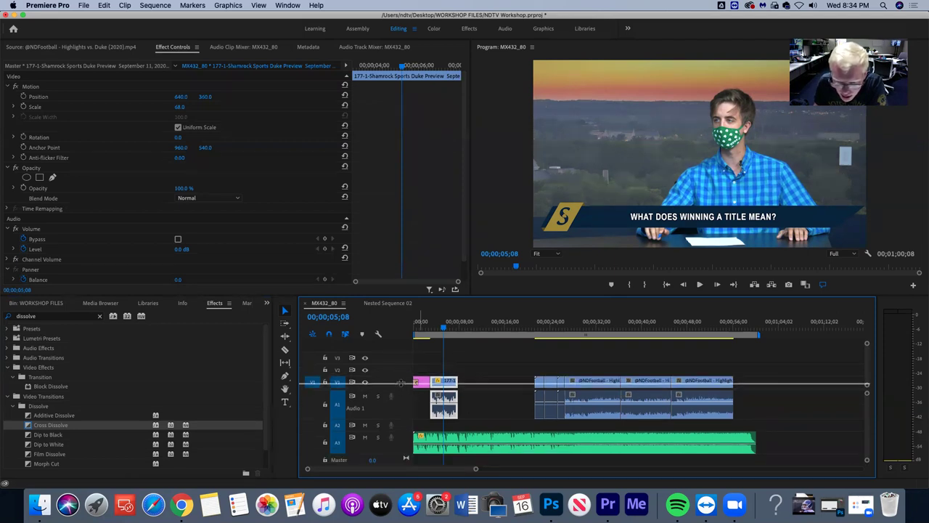
scroll(400, 388, down, 1)
drag(403, 450, 403, 458)
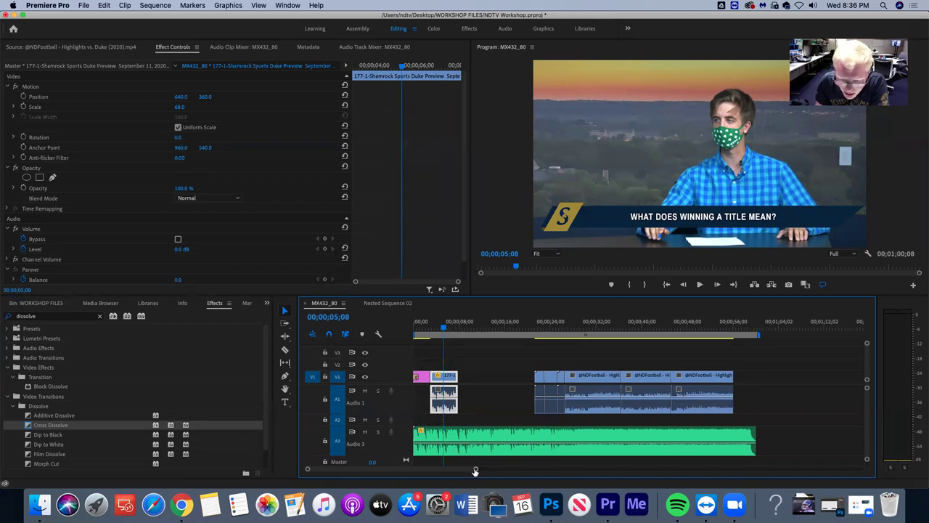
Add a music volume keyframe at 00;00;02;25 and a second one at the Shamrock Sports clip's start, lowering the second to about -51.5 dB
scroll(449, 473, right, 3)
scroll(449, 472, left, 3)
scroll(441, 467, right, 1)
scroll(441, 466, left, 1)
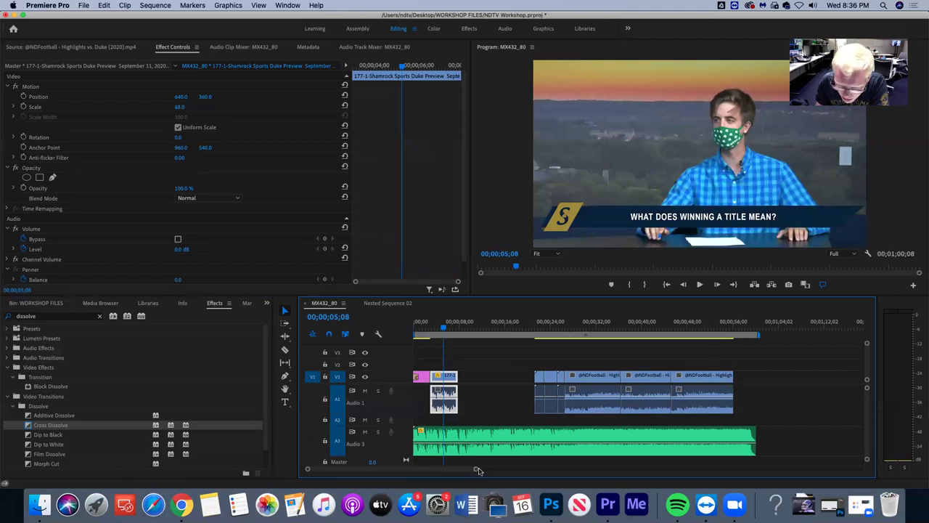
mouse_move(476, 471)
mouse_down()
mouse_move(435, 472)
mouse_move(471, 468)
mouse_up()
scroll(484, 465, up, 3)
scroll(543, 464, down, 3)
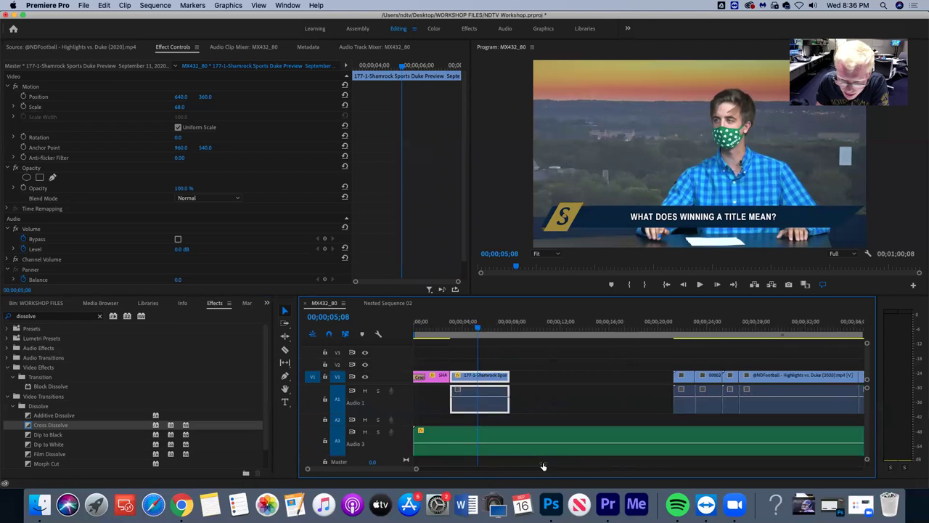
scroll(516, 468, up, 5)
scroll(516, 468, down, 1)
scroll(345, 472, up, 2)
scroll(345, 471, down, 3)
scroll(344, 472, up, 1)
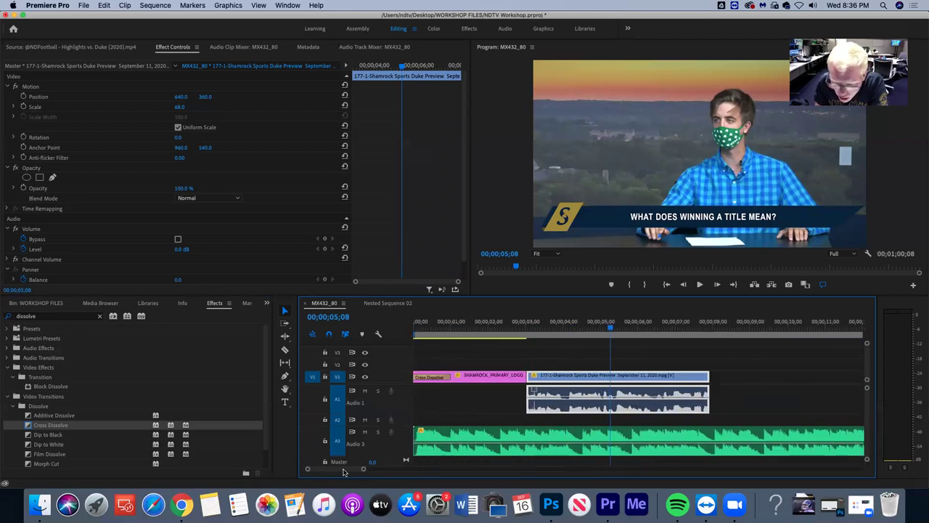
scroll(342, 471, right, 2)
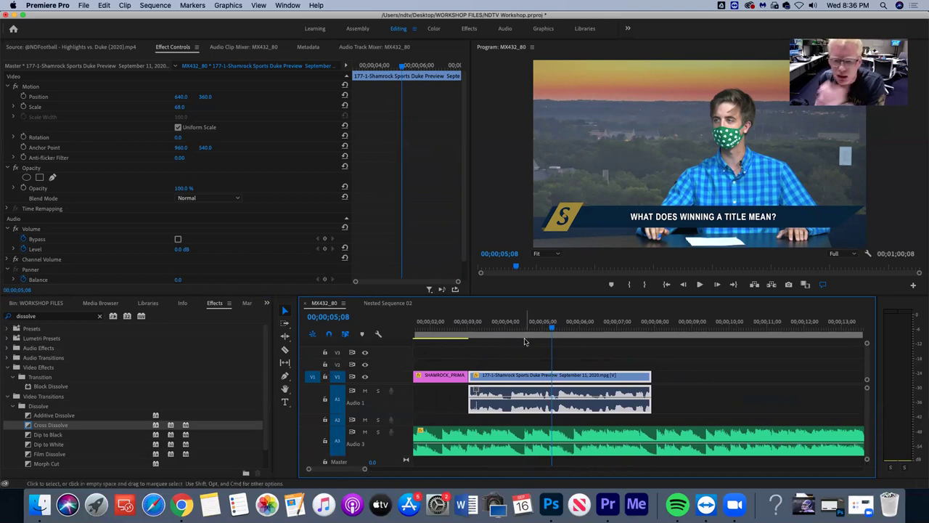
click(466, 330)
drag(466, 330, 461, 327)
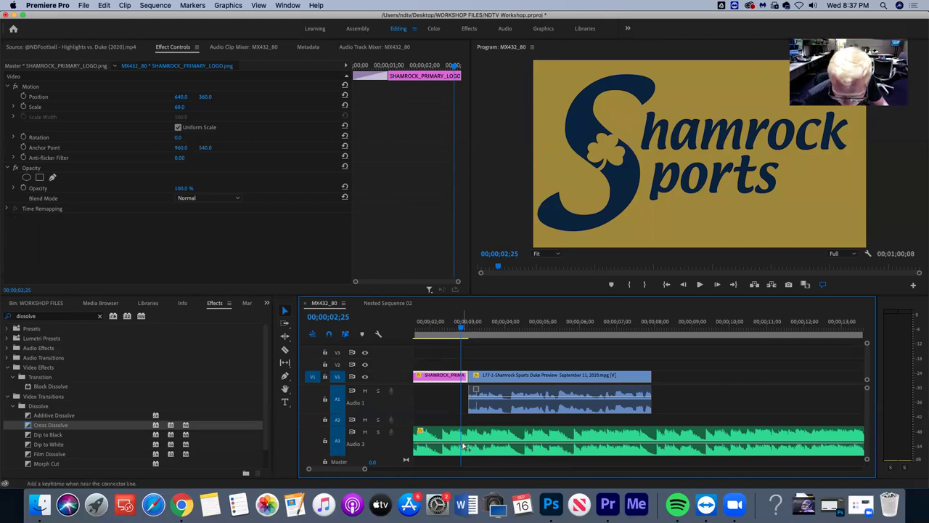
click(463, 446)
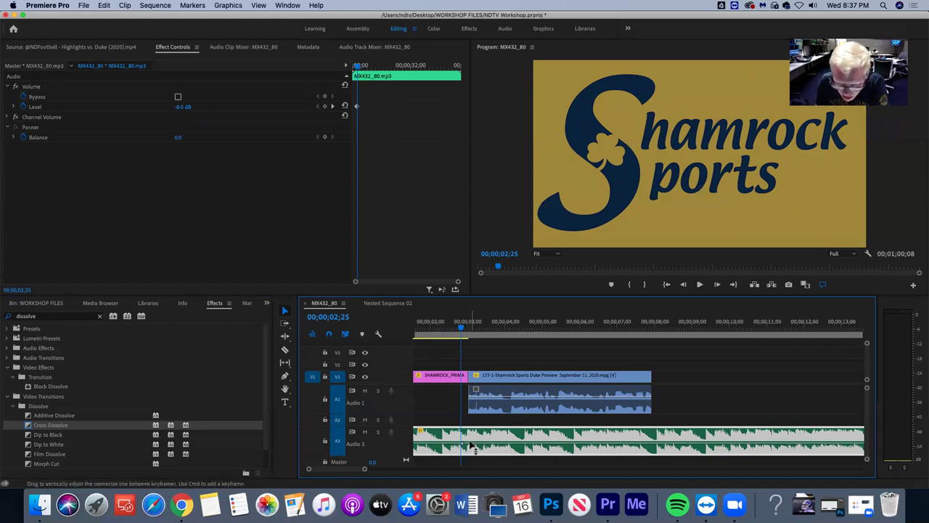
mouse_move(473, 446)
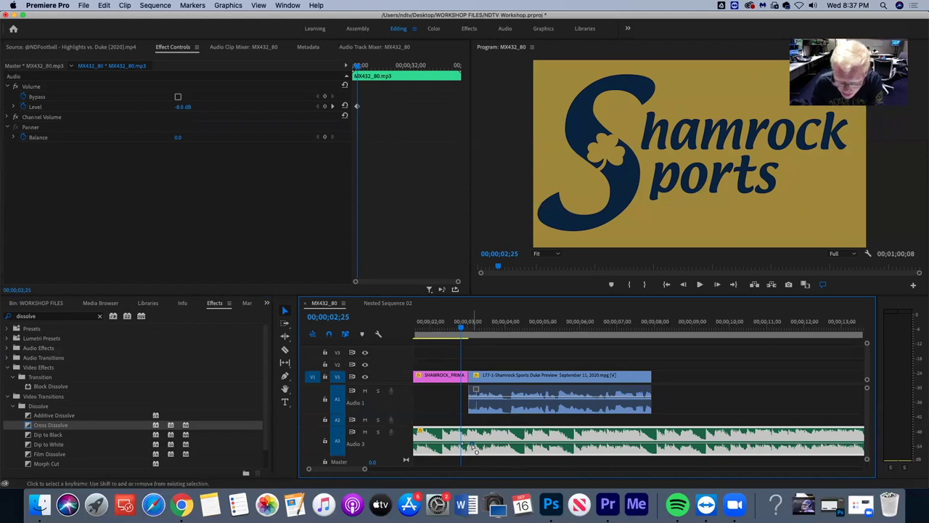
drag(476, 450, 468, 449)
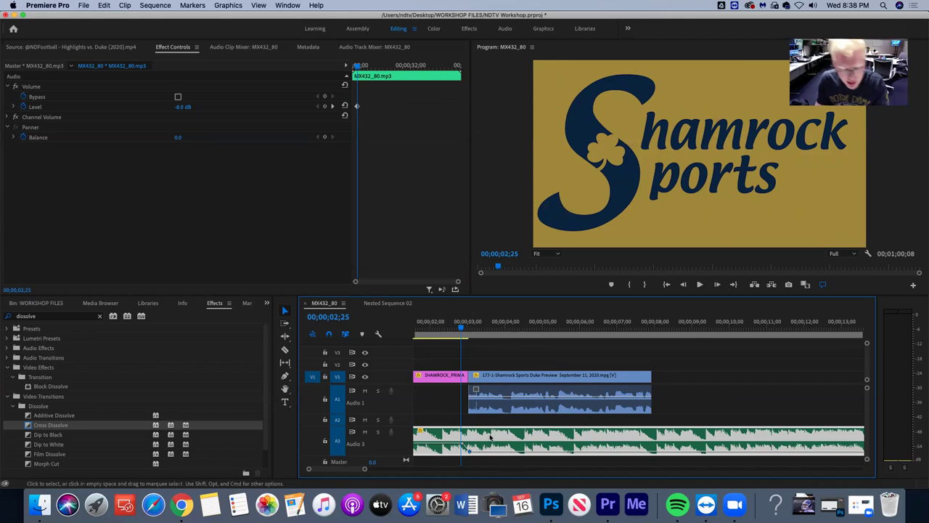
Play the music fade from the logo into the Shamrock Sports clip, and raise the second volume keyframe to about -33.8 dB
click(443, 335)
key(space)
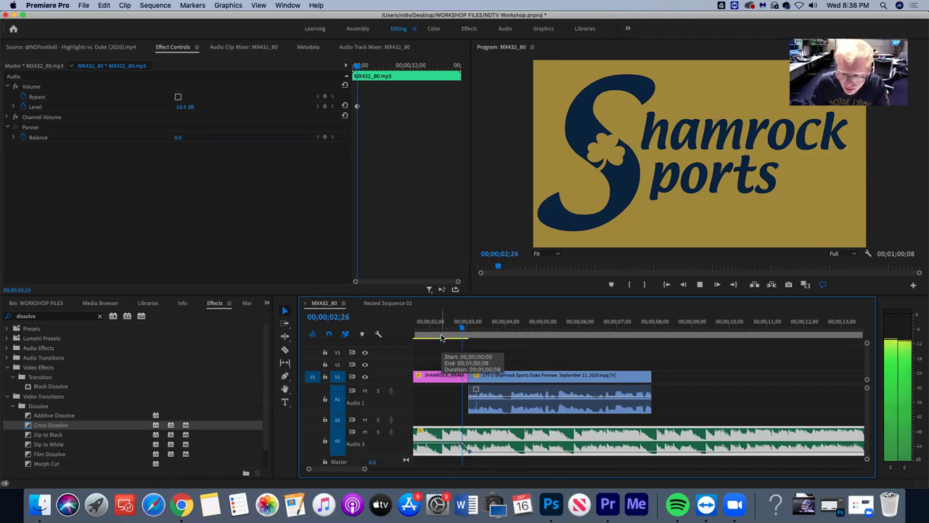
key(space)
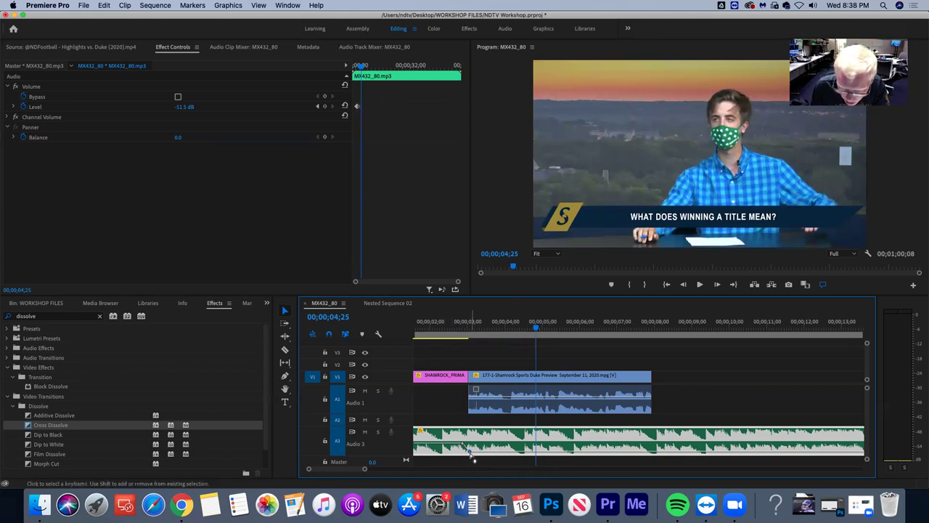
drag(469, 451, 469, 448)
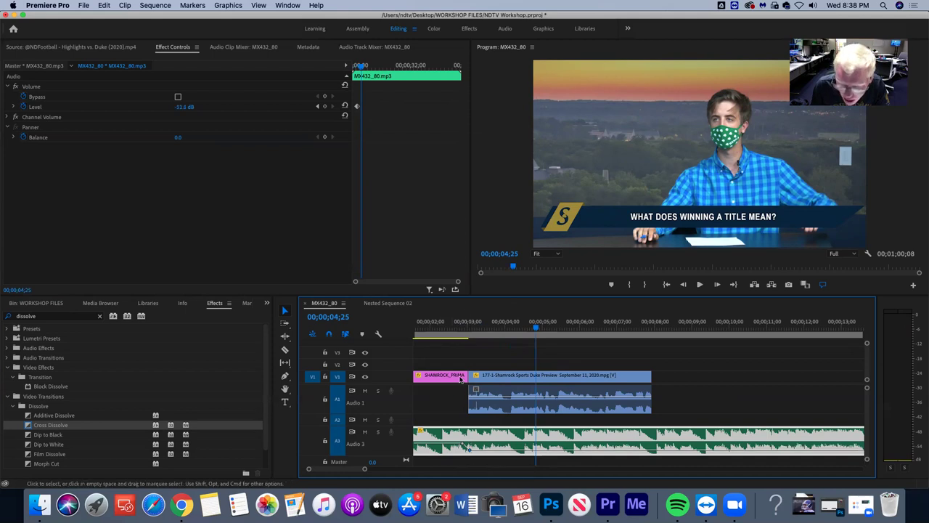
Replay the opening through the Shamrock Sports clip, and raise the lowered music level beneath it to about -22.5 dB
click(432, 330)
key(space)
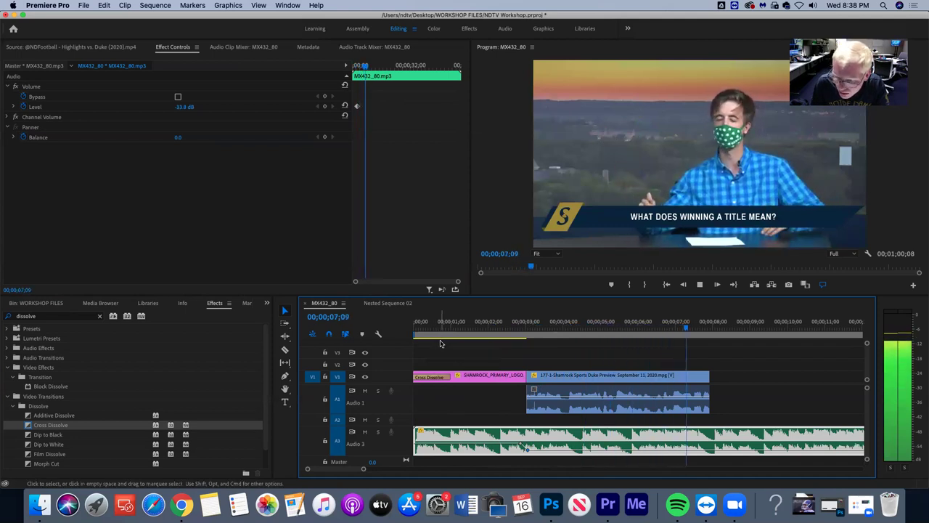
key(space)
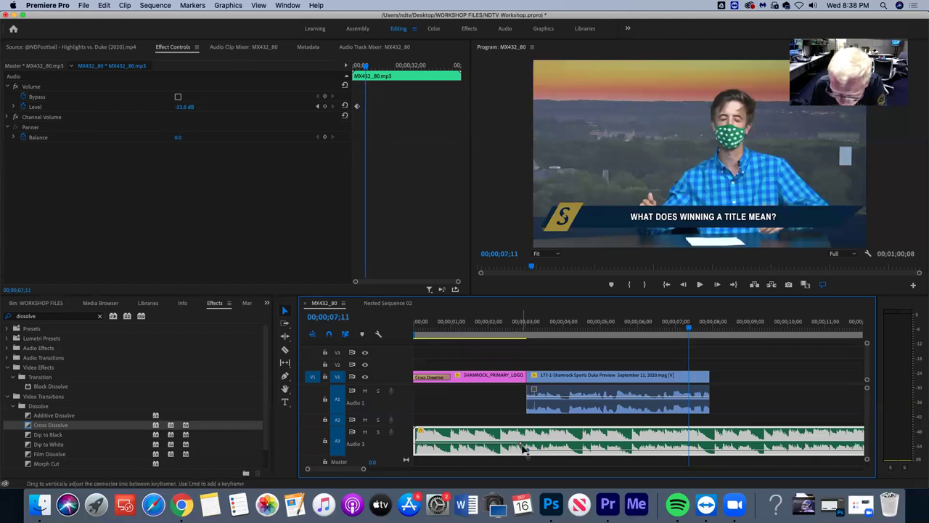
drag(523, 448, 532, 453)
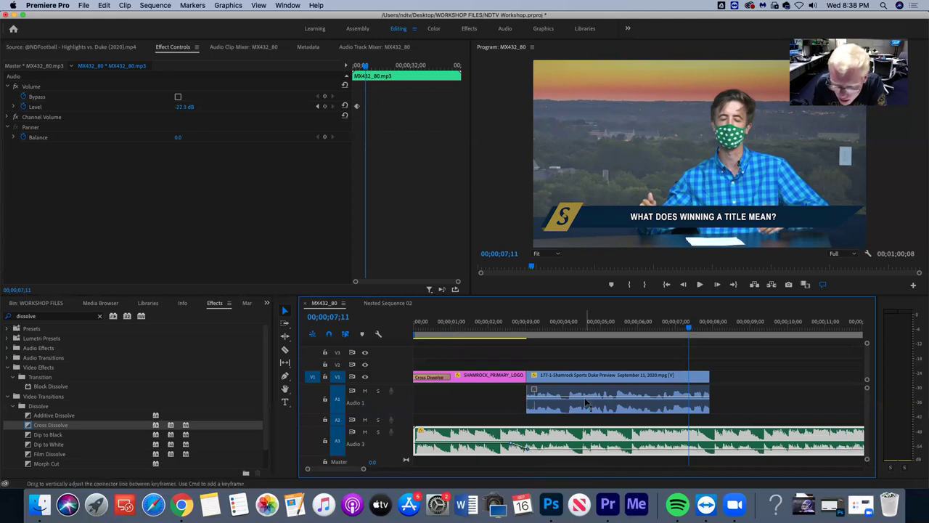
Balance the Shamrock Sports clip's audio at about 2.1 dB against the music at about -27.5 dB, and replay the opening
drag(596, 444, 599, 440)
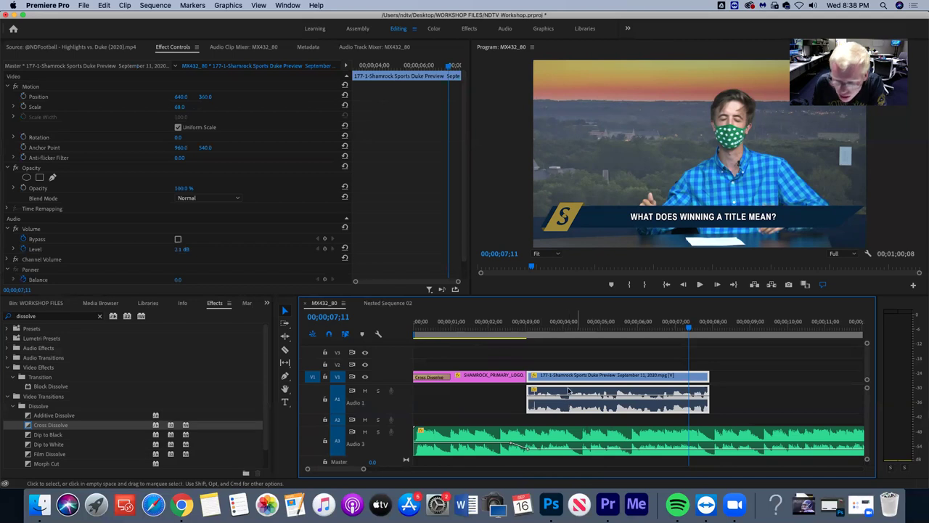
click(421, 324)
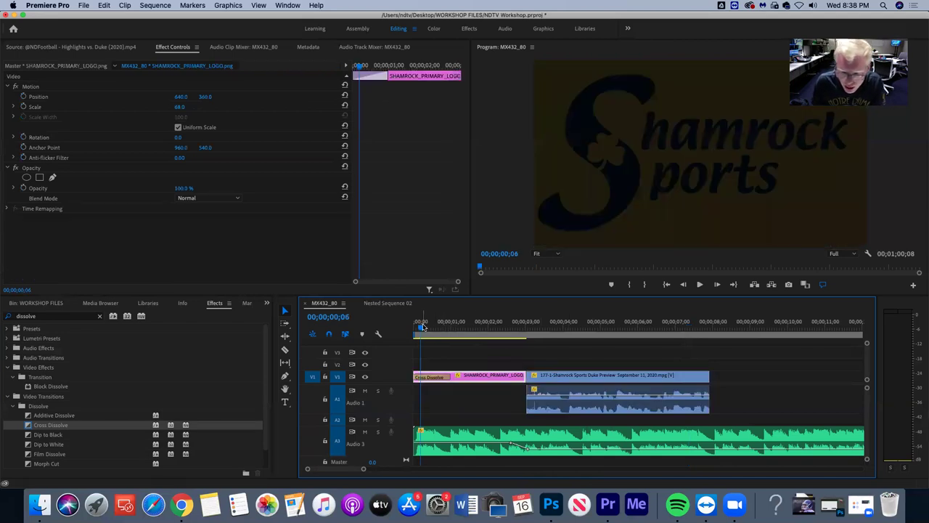
key(space)
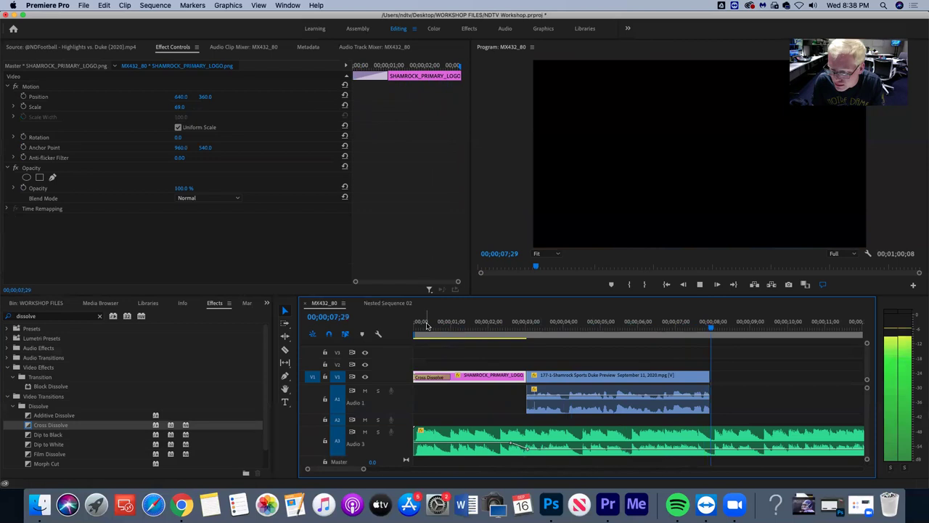
key(space)
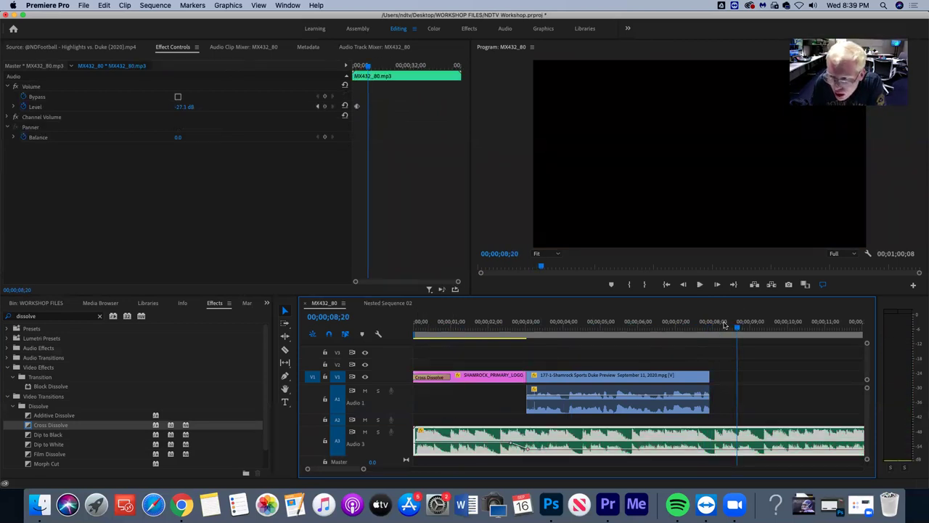
Extend the Shamrock Sports clip's end to about 00;00;08;07, playing its ending after each trim
mouse_move(700, 330)
mouse_down()
mouse_move(678, 327)
mouse_move(715, 327)
mouse_move(693, 327)
mouse_up()
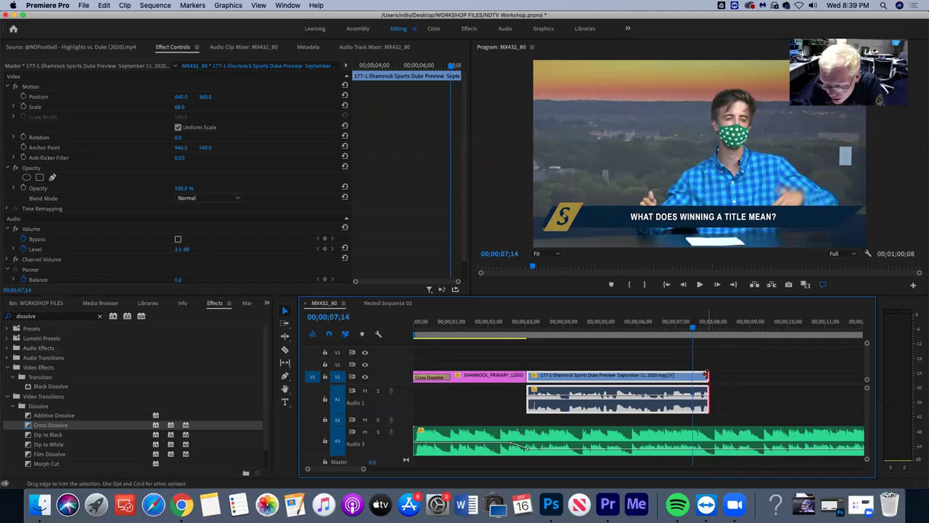
drag(705, 375, 712, 375)
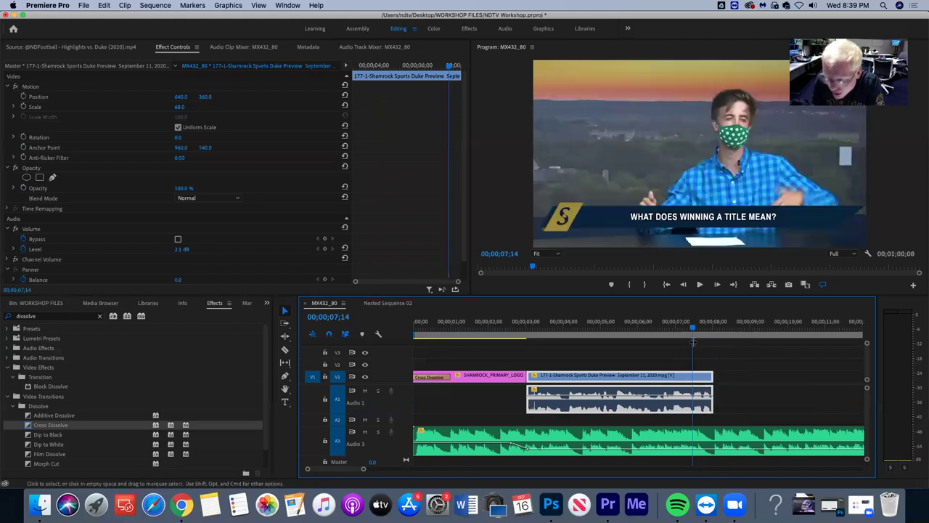
key(space)
key(space)
drag(713, 398, 715, 398)
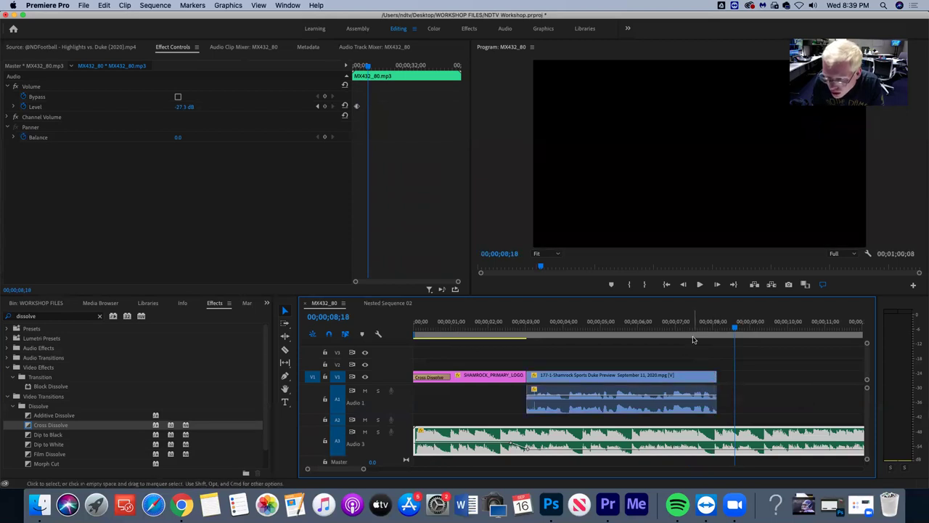
click(684, 328)
key(space)
key(space)
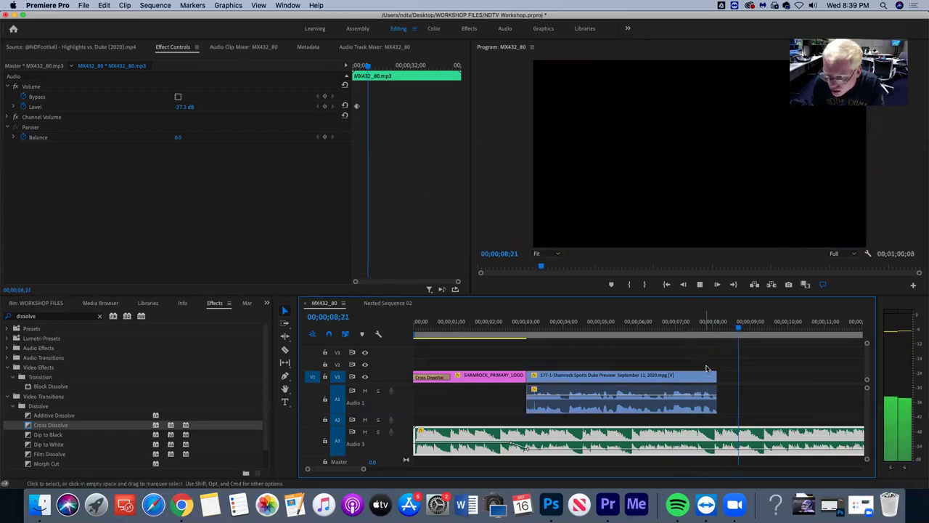
drag(716, 397, 720, 398)
click(691, 328)
key(space)
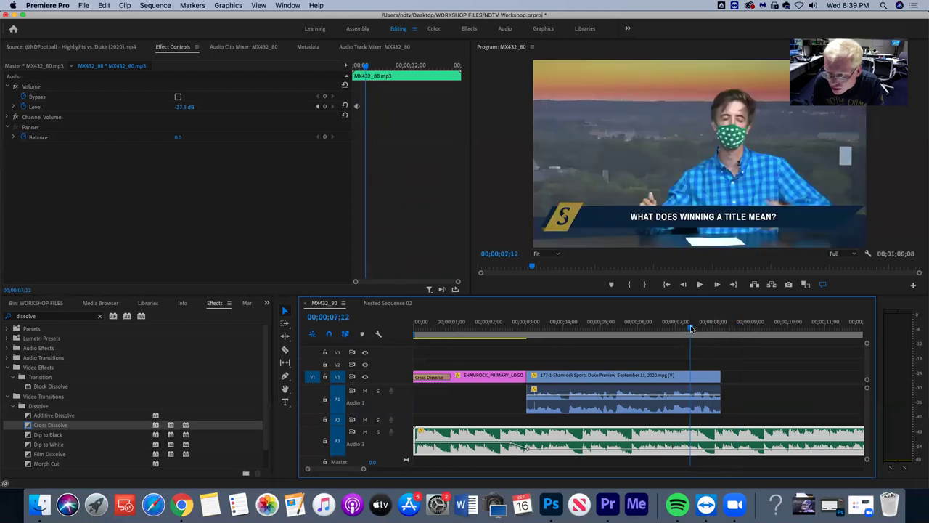
key(space)
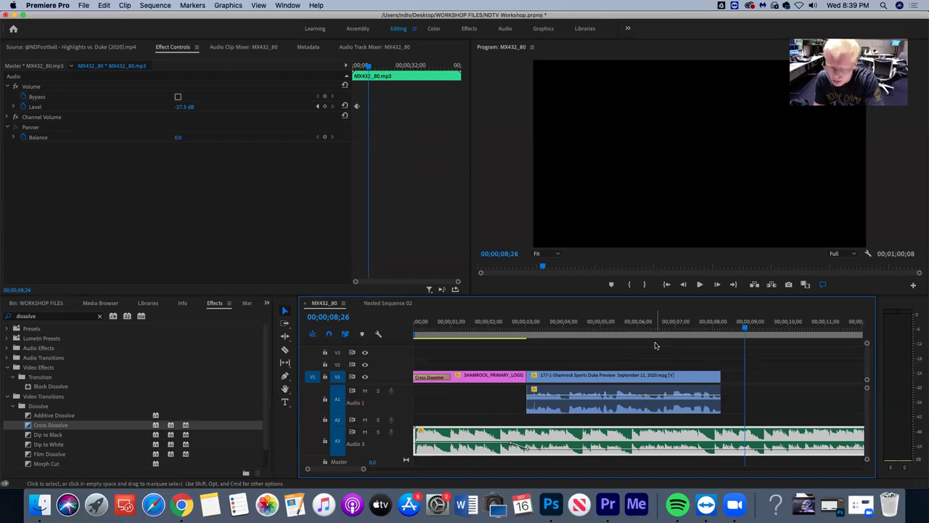
Add music volume keyframes near 00;00;07;24 and at the Shamrock Sports clip's end, raising the second to about -6 dB, and replay the sequence
drag(646, 324, 705, 345)
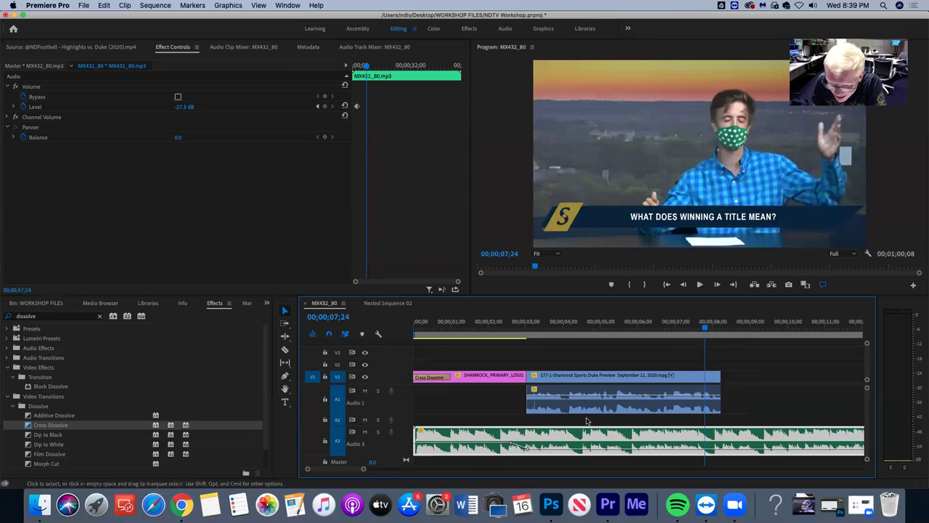
super+click(710, 450)
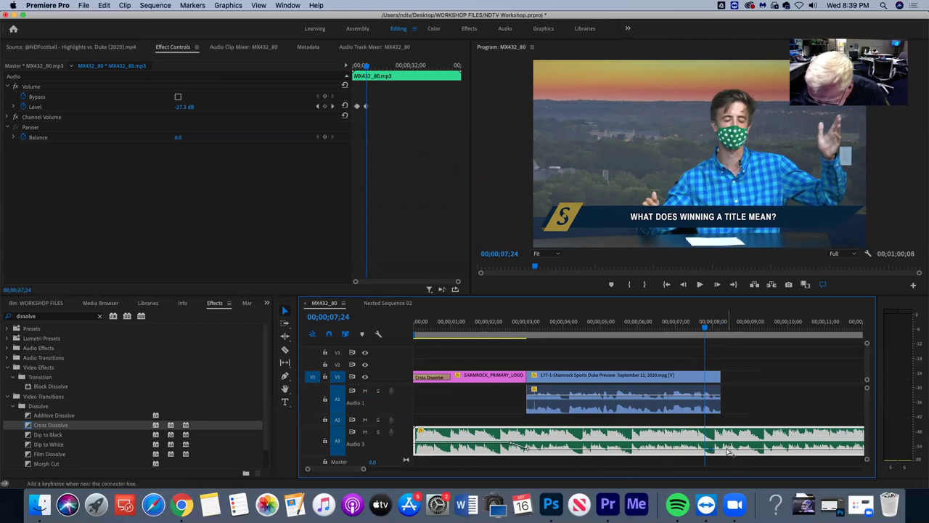
drag(727, 450, 725, 453)
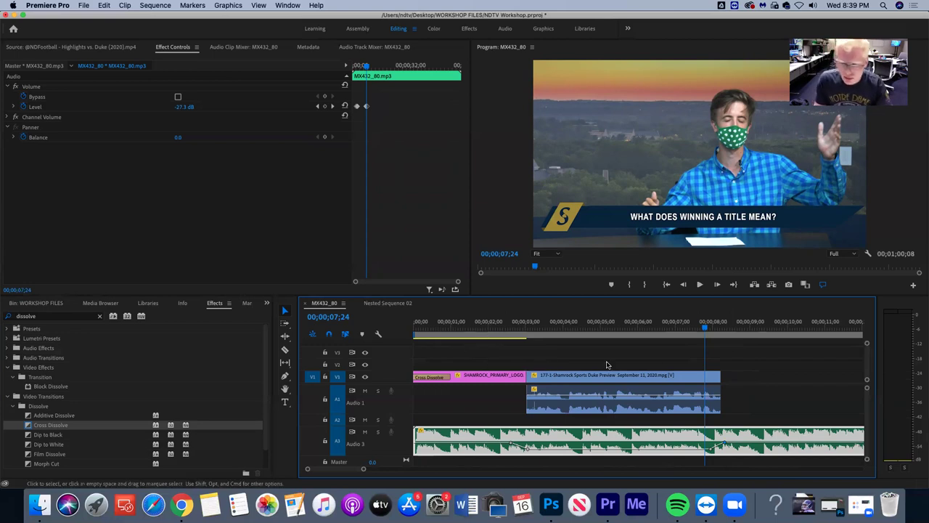
key(space)
key(Home)
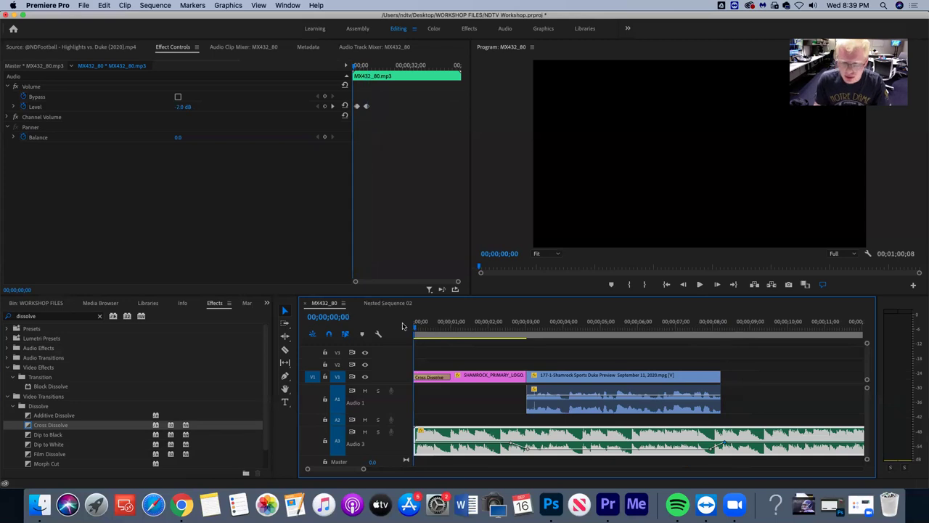
key(space)
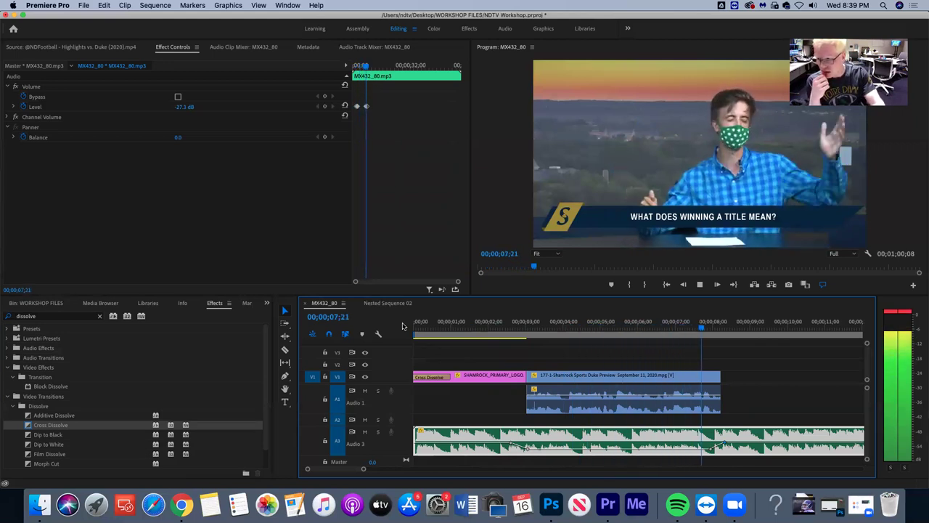
key(space)
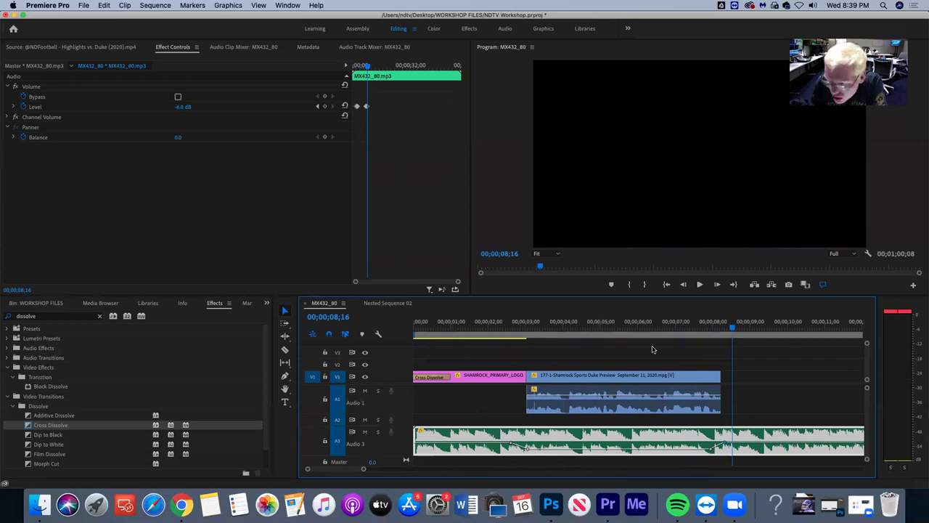
Lower the music beneath the Shamrock Sports clip to about -28.7 dB, and shift the keyframe ending the rise to about 00;00;08;15
click(618, 326)
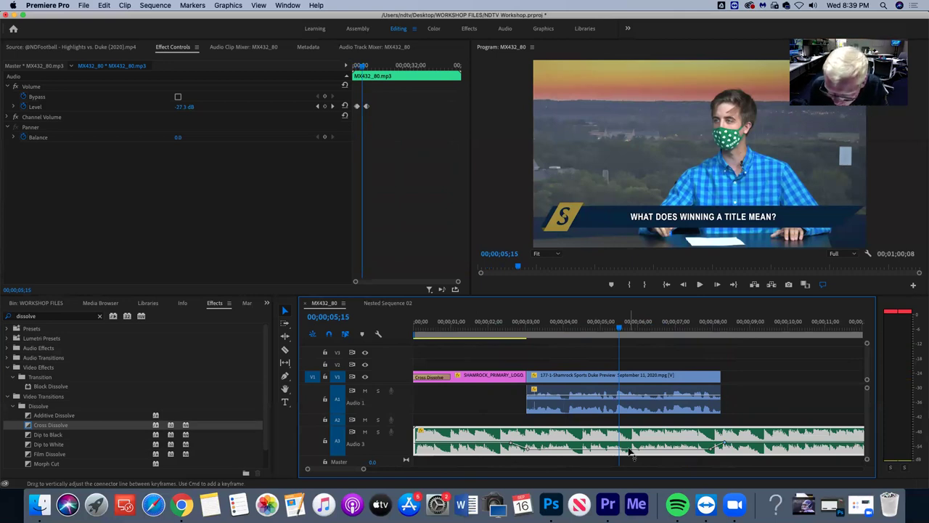
drag(630, 452, 630, 453)
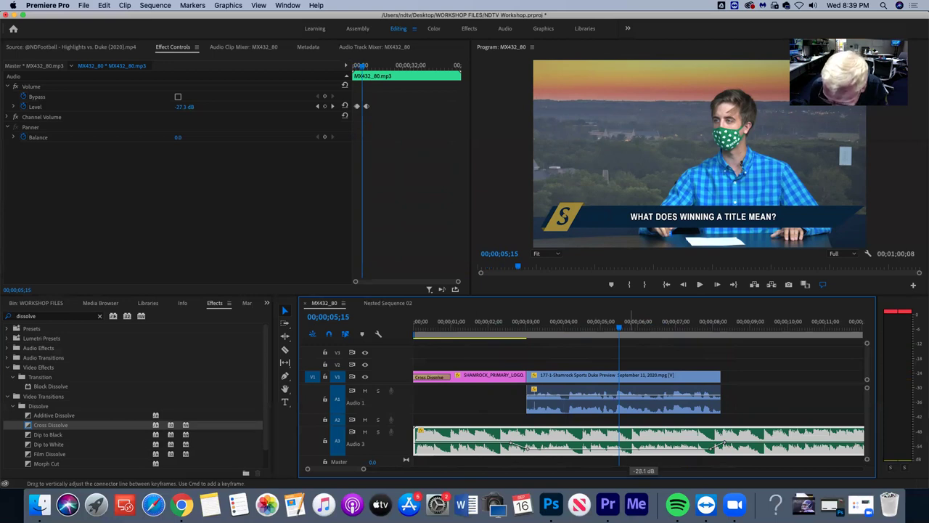
drag(630, 452, 630, 455)
click(563, 326)
key(space)
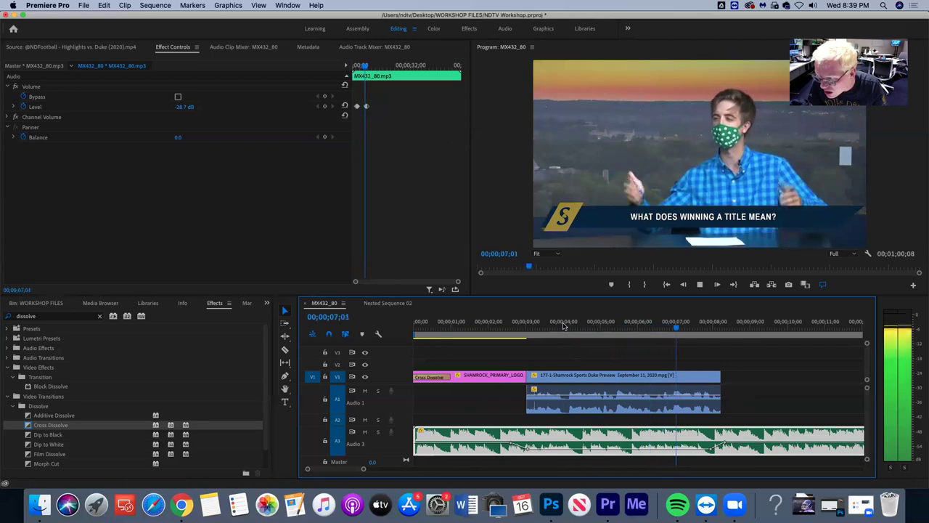
key(space)
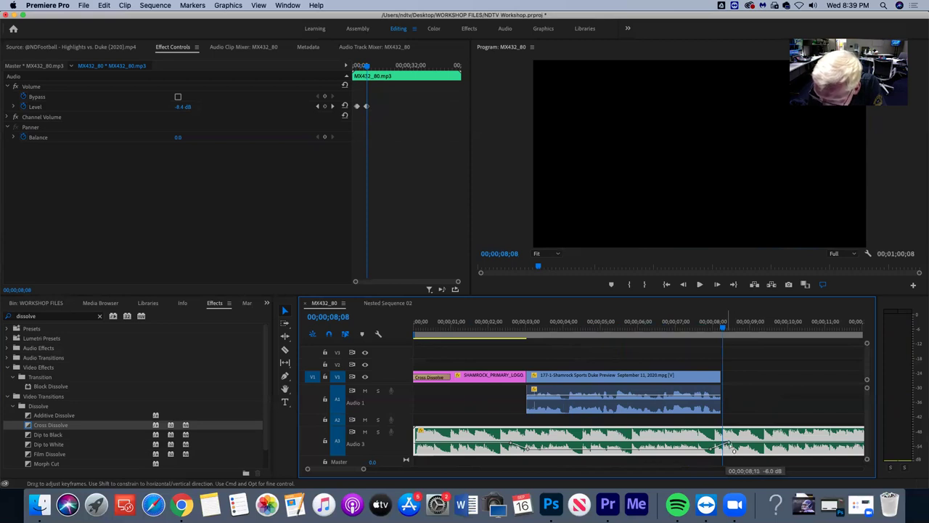
drag(733, 450, 732, 455)
Review the highlights clips and move the first long NDFootball clip directly after the Shamrock Sports clip
drag(363, 468, 451, 472)
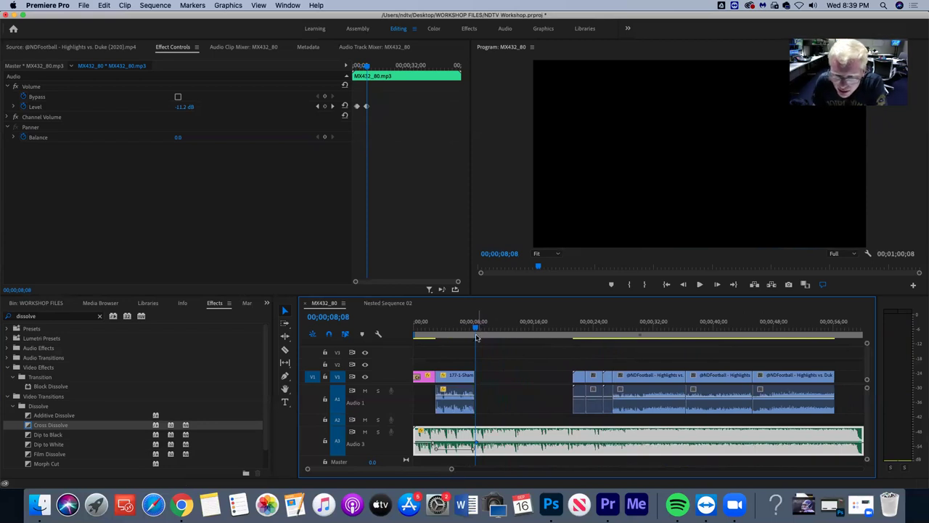
drag(473, 327, 452, 337)
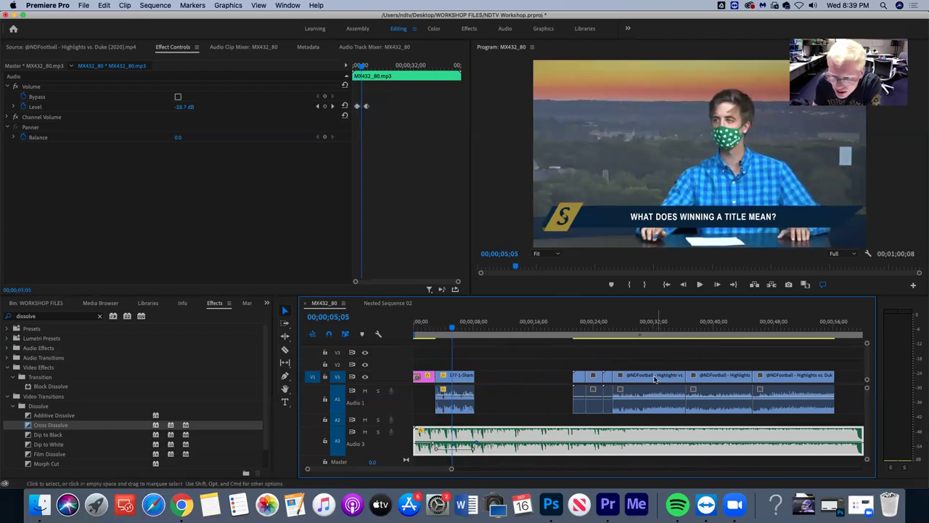
click(659, 330)
click(667, 377)
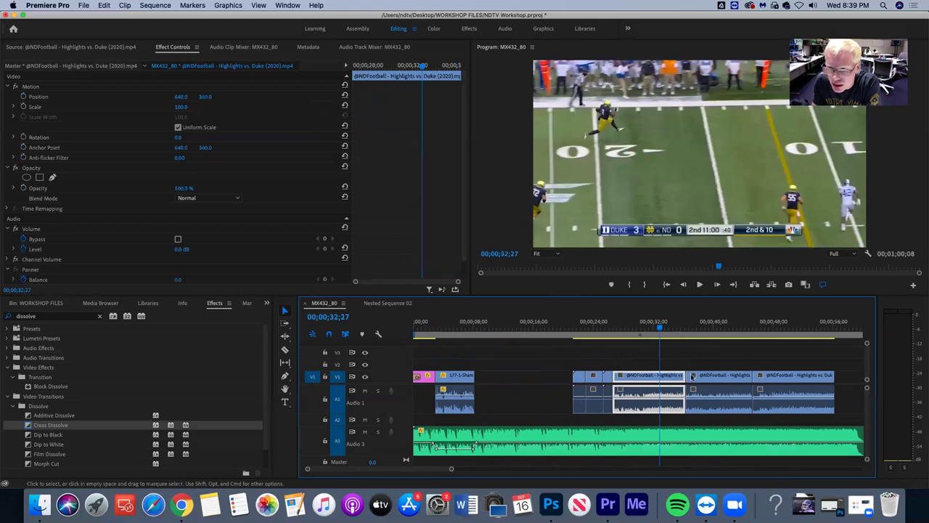
drag(666, 328, 775, 339)
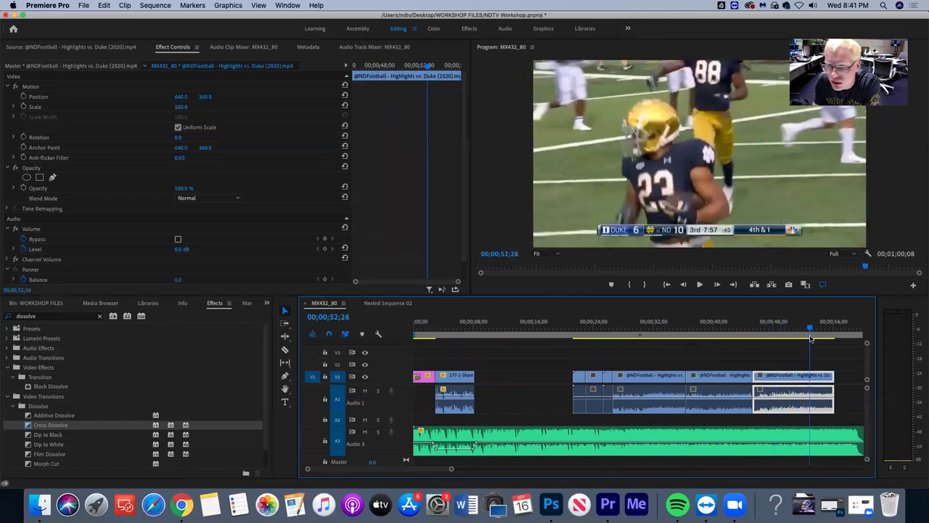
drag(799, 330, 534, 378)
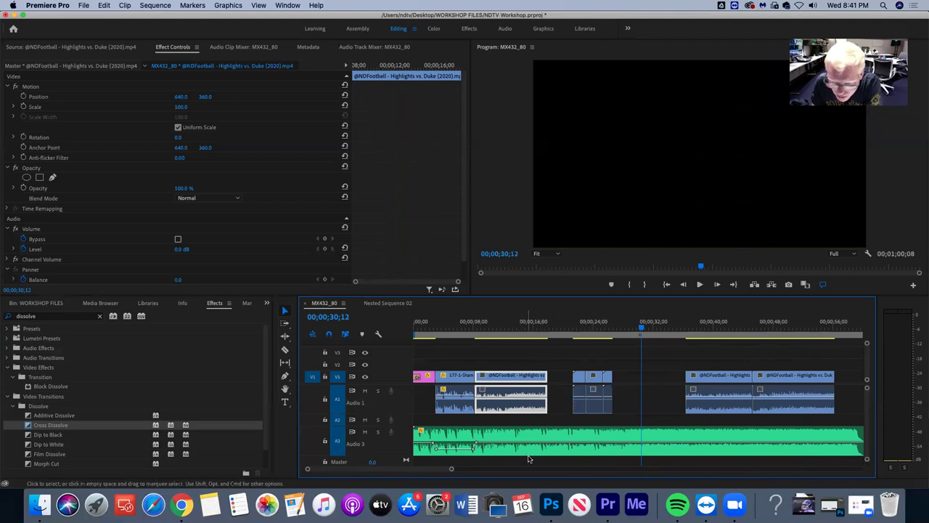
Play the sequence from the Shamrock Sports clip through the end of the moved NDFootball highlights clip
drag(451, 468, 472, 469)
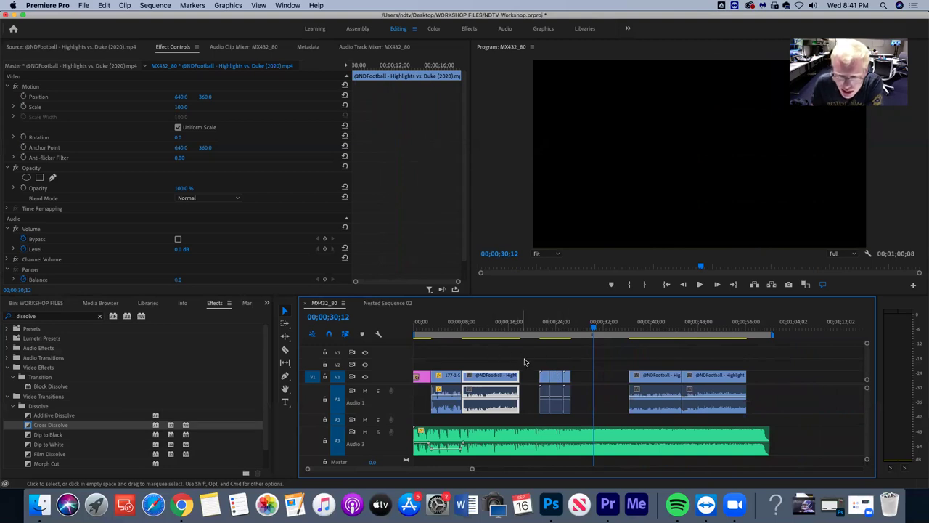
click(450, 322)
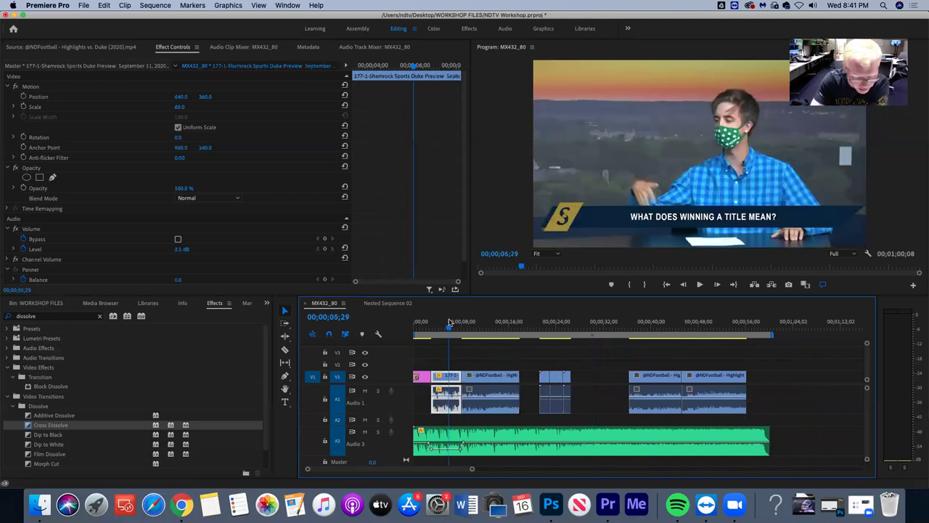
key(space)
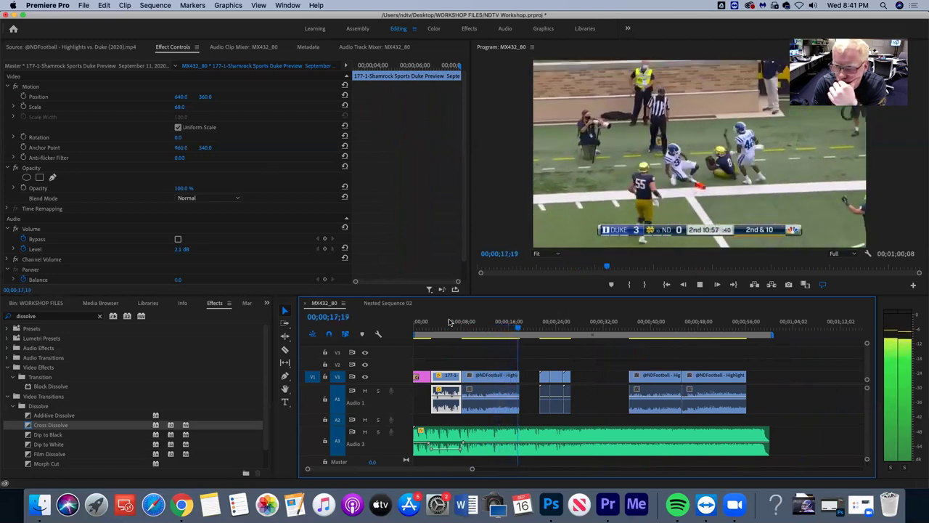
key(space)
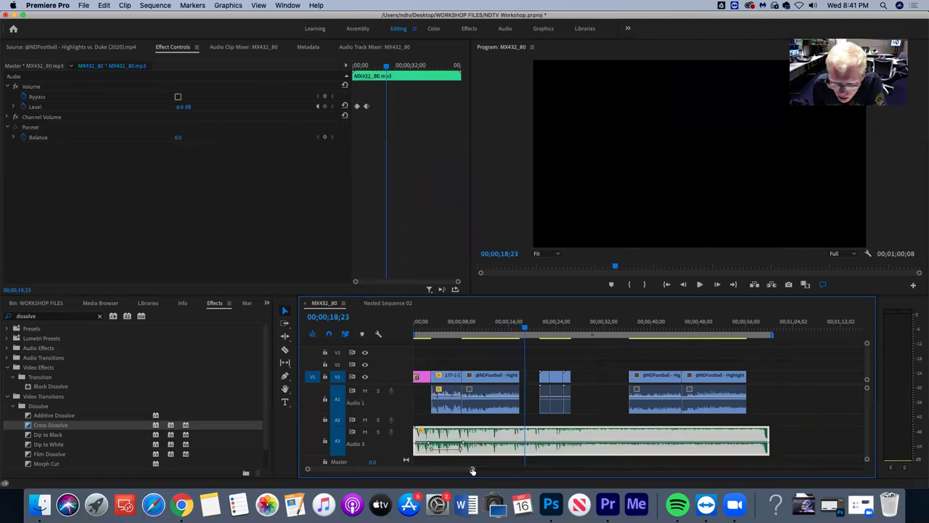
Delete the NDFootball highlights clip that follows the Shamrock Sports clip, and undo the deletion
scroll(471, 470, up, 5)
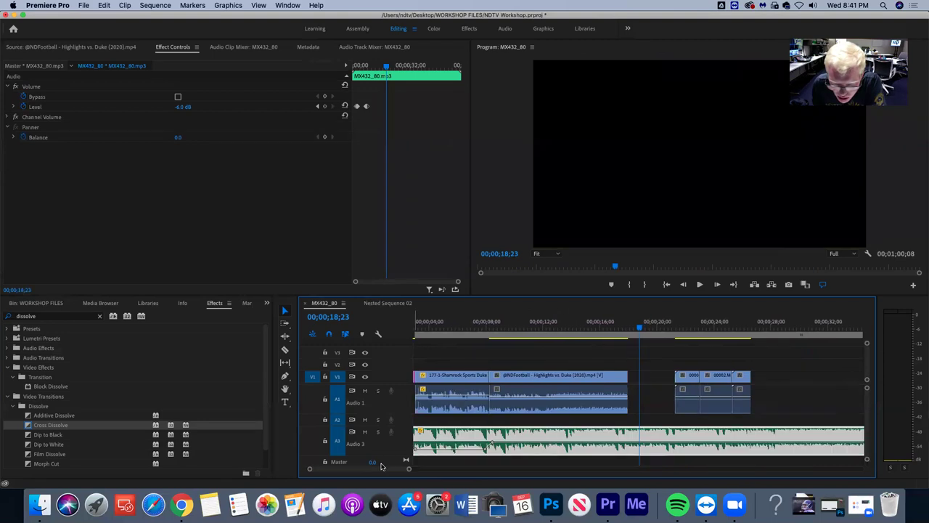
click(555, 334)
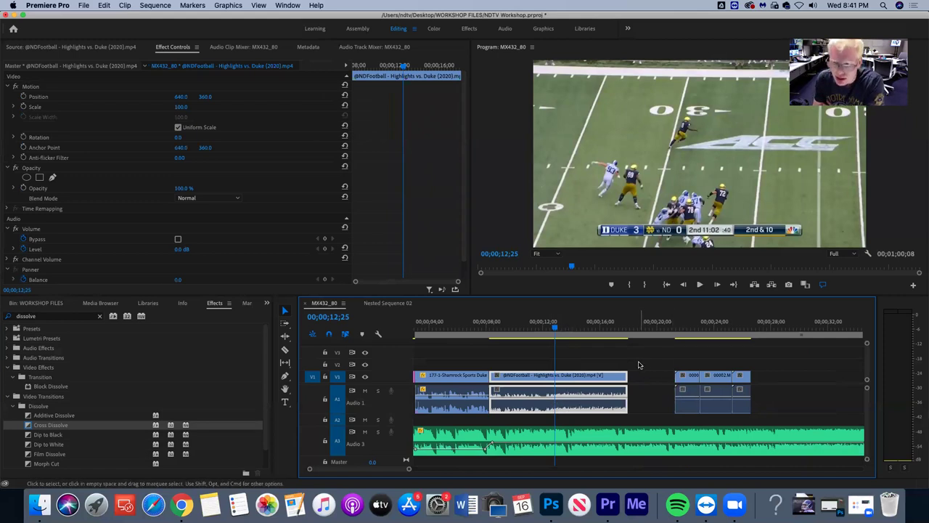
click(536, 361)
click(540, 378)
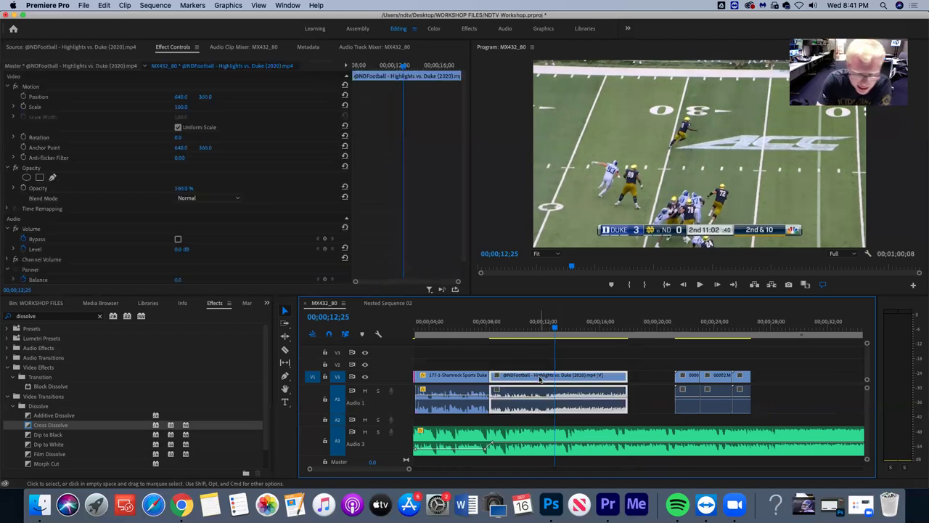
key(Delete)
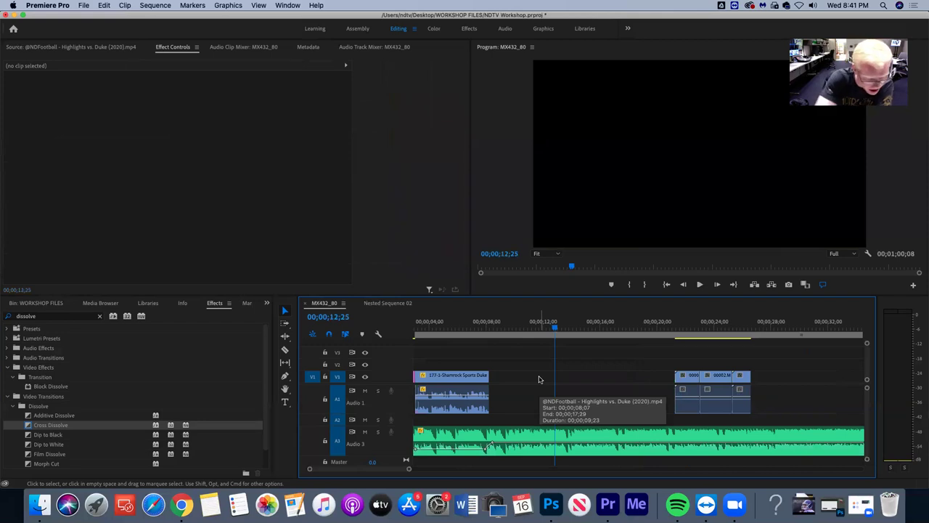
key(super+z)
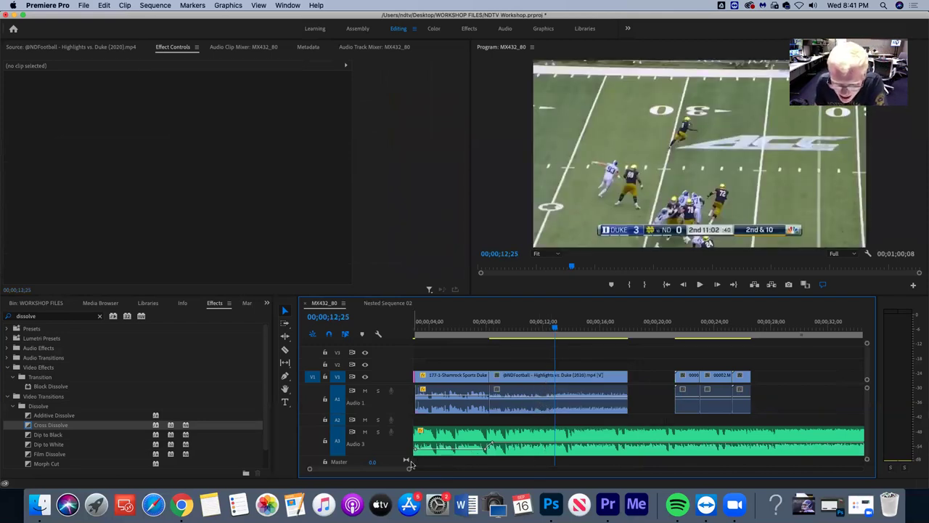
Remove the keyframes that raise the music at the Shamrock Sports clip's end, holding the lowered level beneath the NDFootball clip
drag(410, 471, 376, 469)
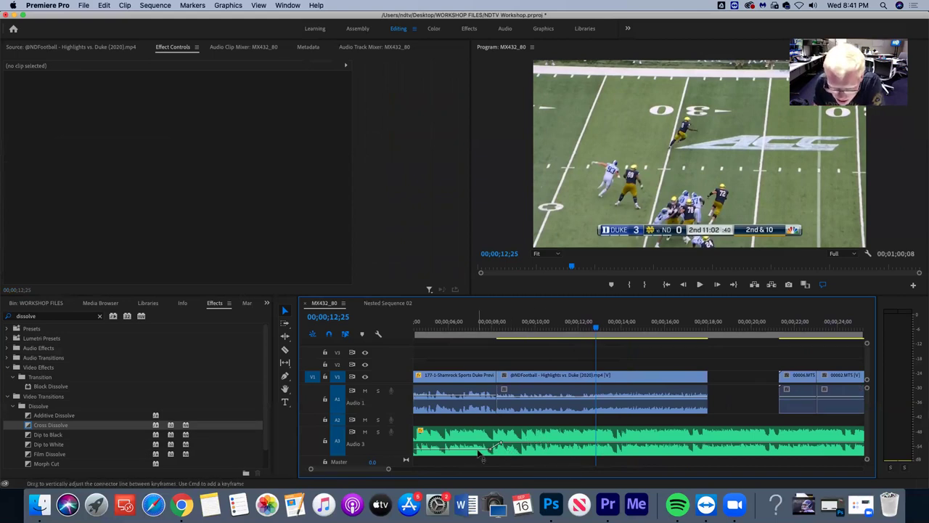
click(521, 450)
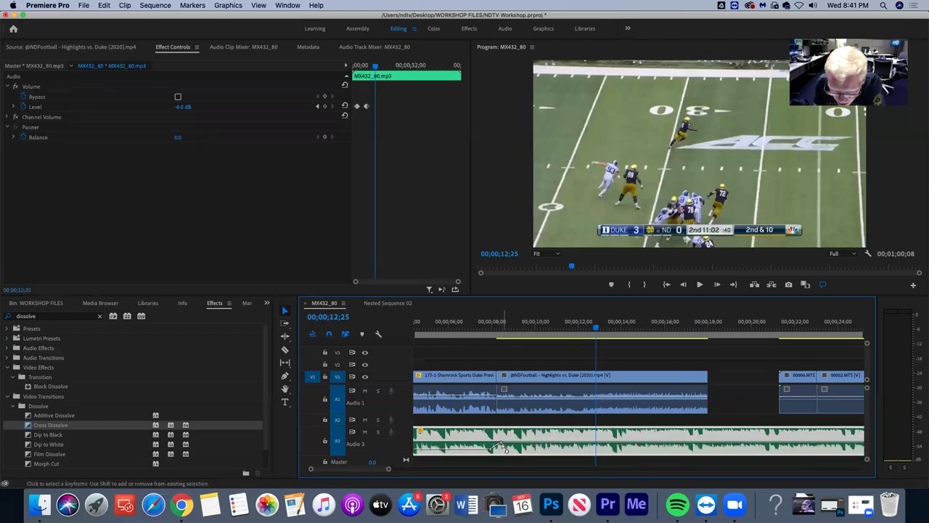
mouse_move(505, 447)
mouse_down()
mouse_move(574, 441)
mouse_move(521, 448)
mouse_up()
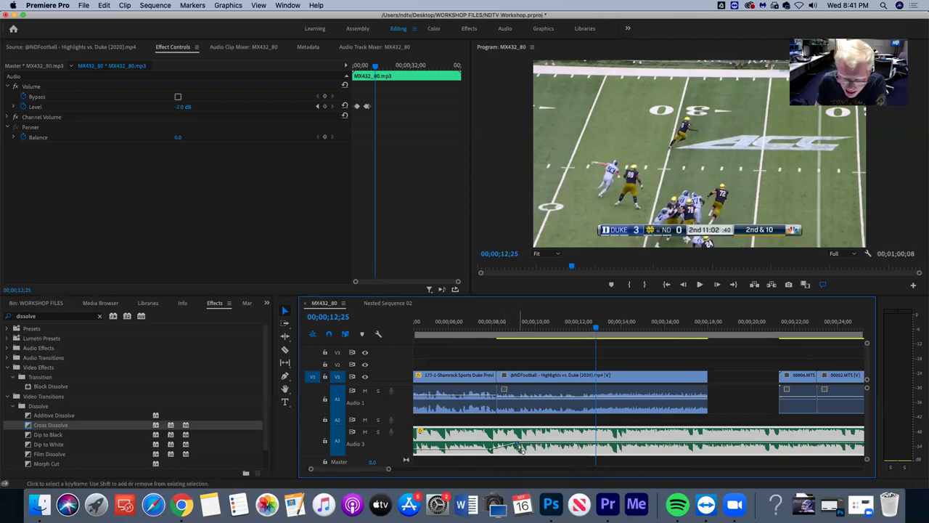
drag(521, 448, 521, 450)
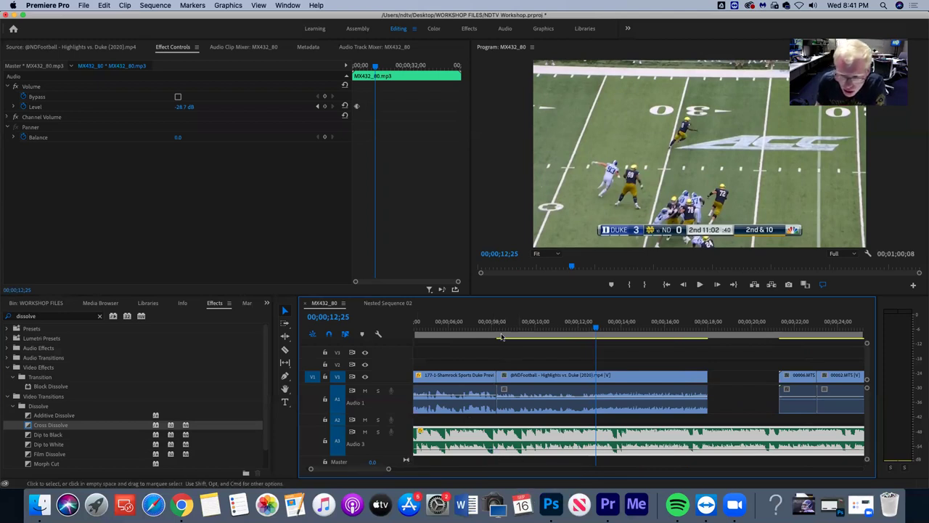
Play the sequence across the cut from the Shamrock Sports clip to the football highlights clip to check the audio levels
click(440, 328)
key(space)
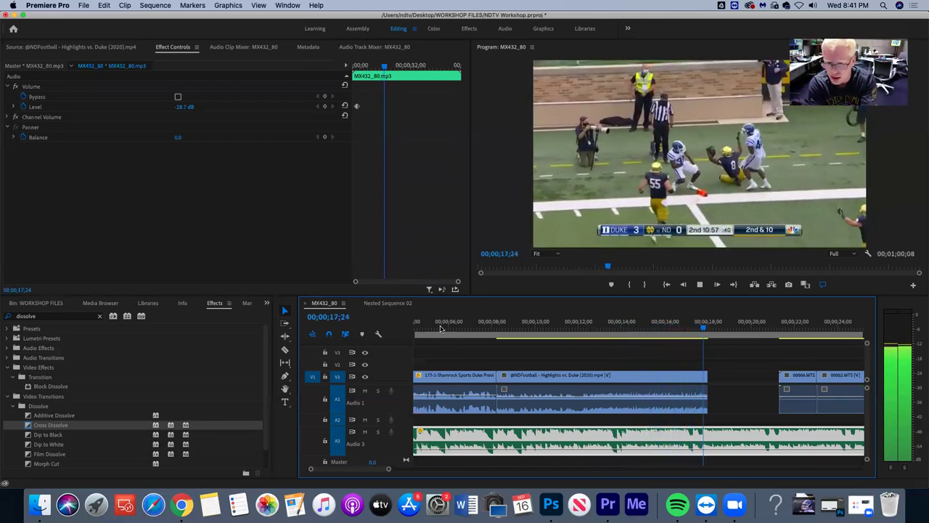
key(space)
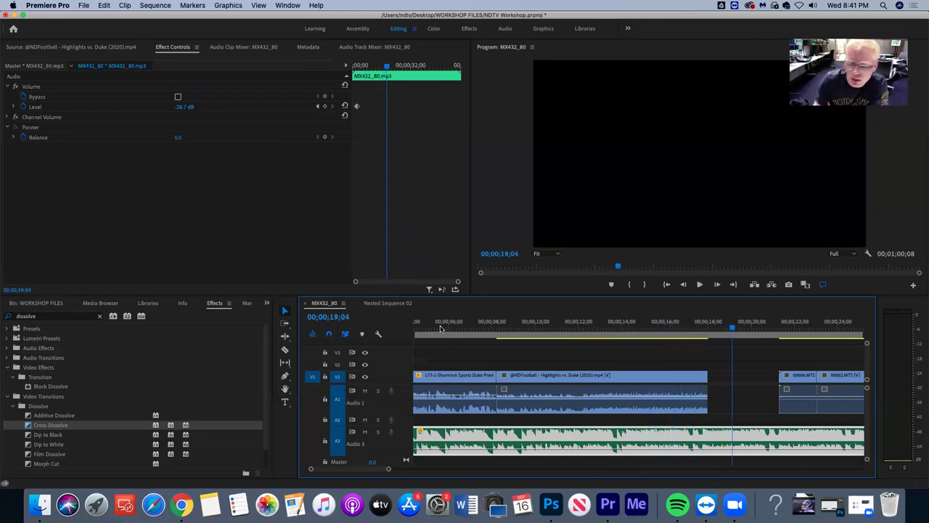
mouse_move(482, 328)
mouse_down()
mouse_move(498, 334)
mouse_move(479, 330)
mouse_up()
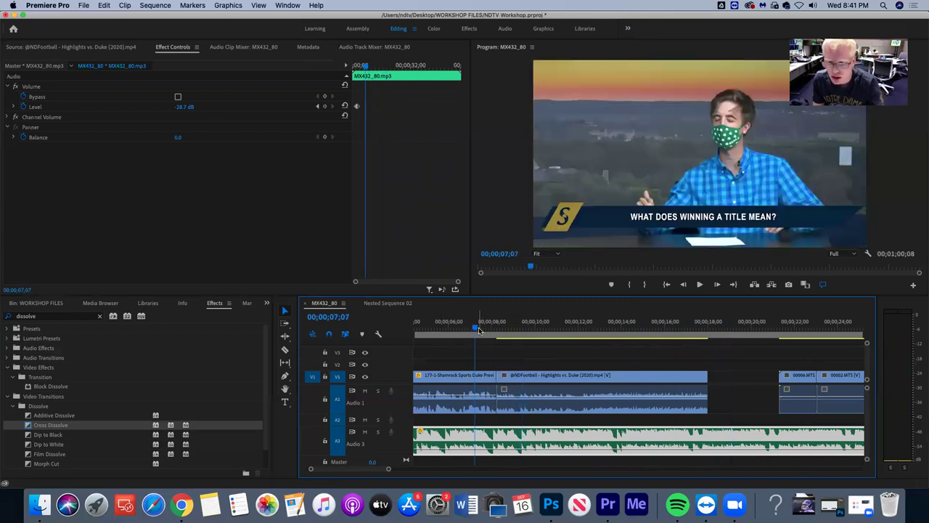
key(space)
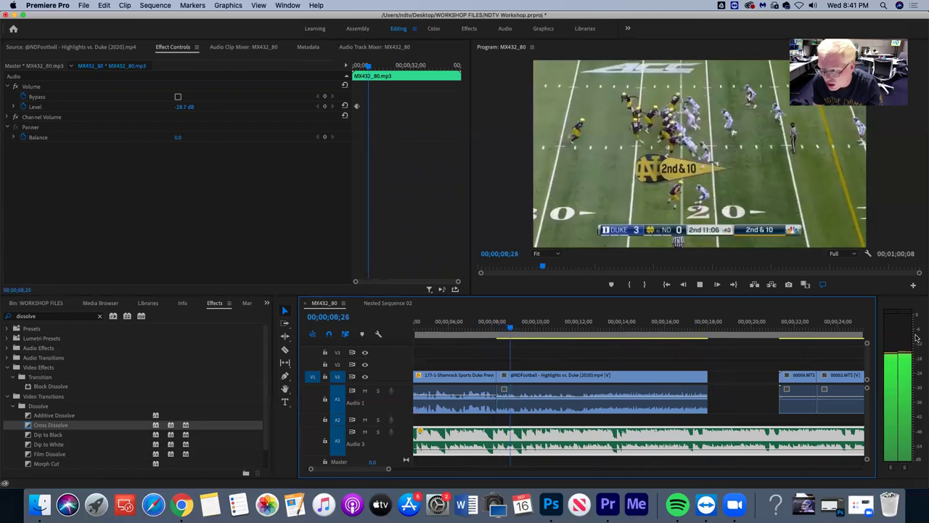
key(space)
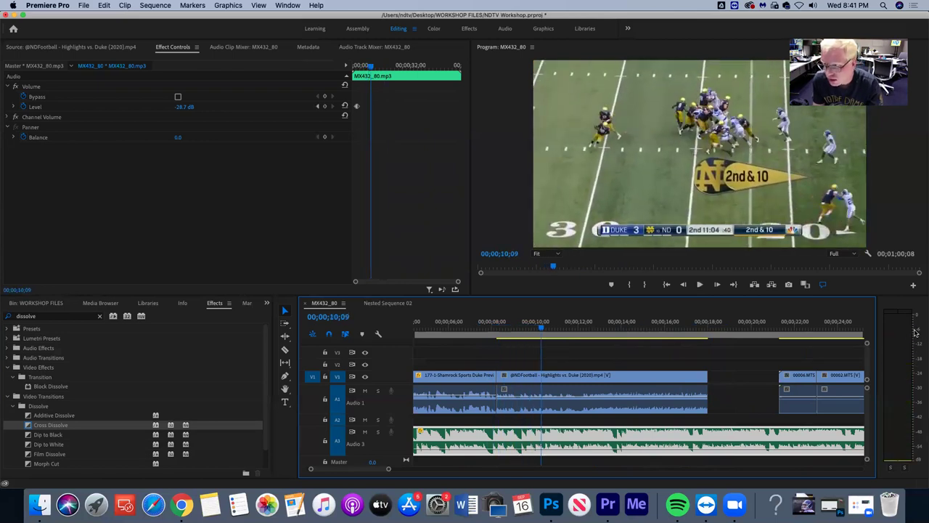
Set the football highlights clip's audio level to 3.7 dB and the Shamrock Sports clip's to 3.1 dB, and play the cut
click(528, 401)
drag(527, 401, 529, 400)
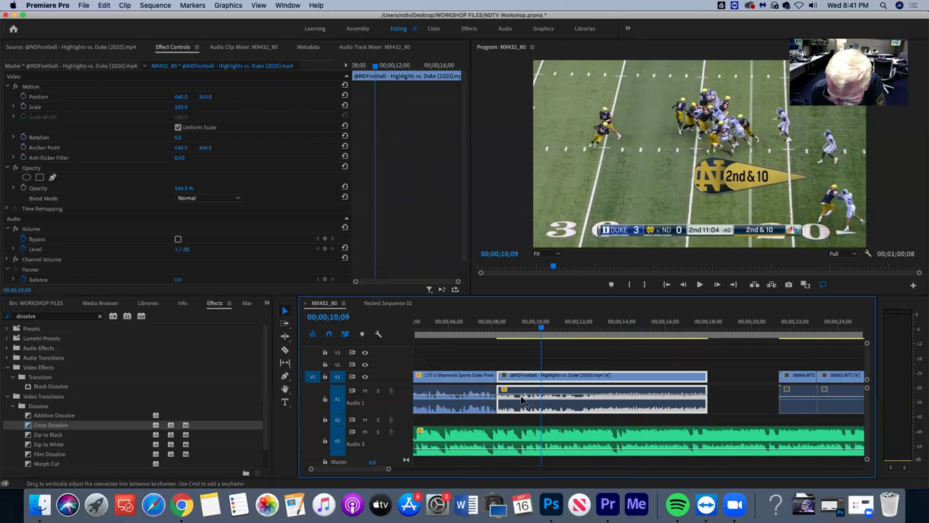
click(475, 398)
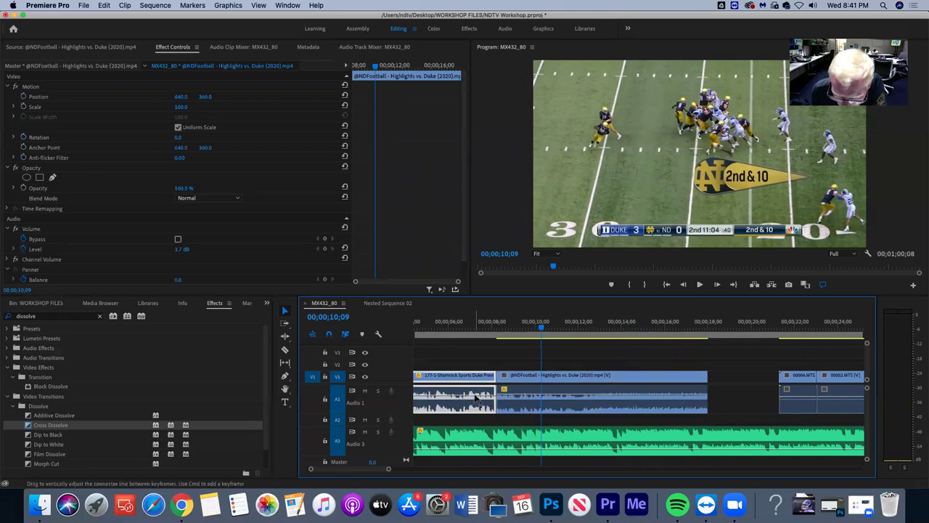
drag(485, 434, 484, 434)
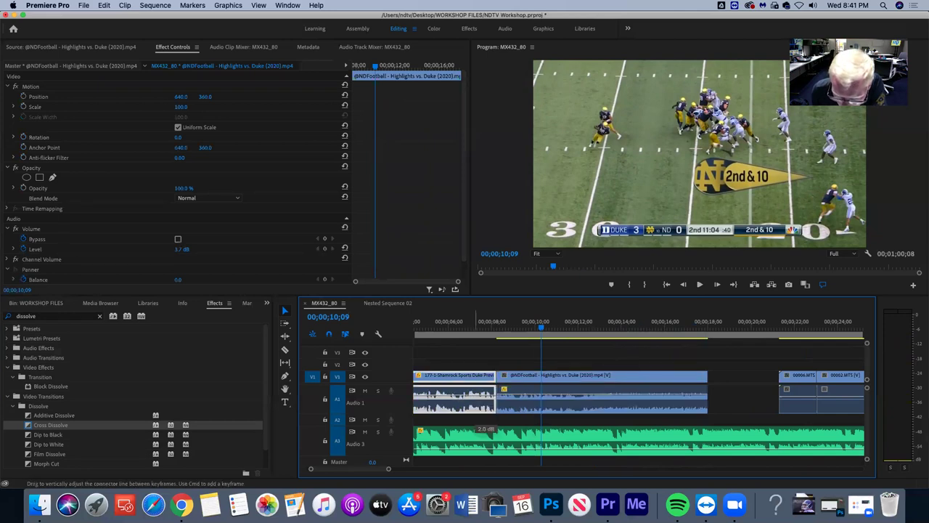
click(476, 333)
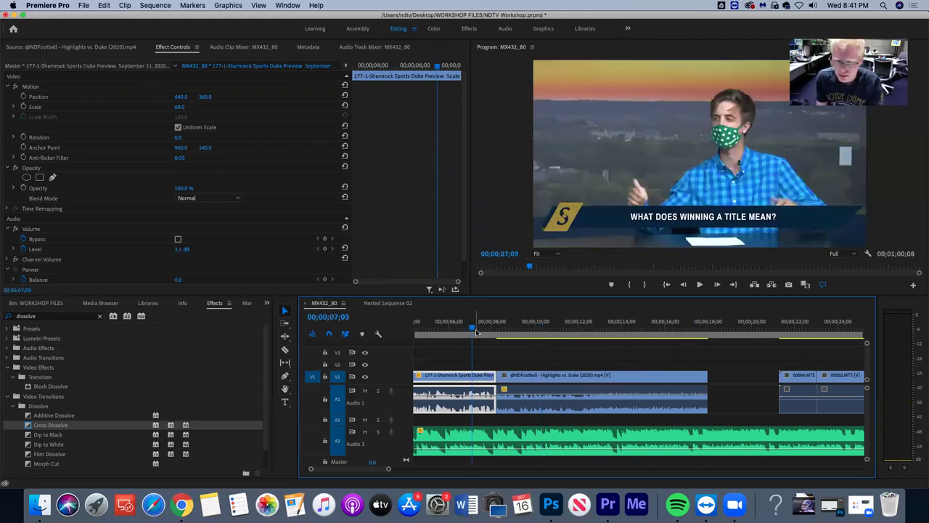
key(space)
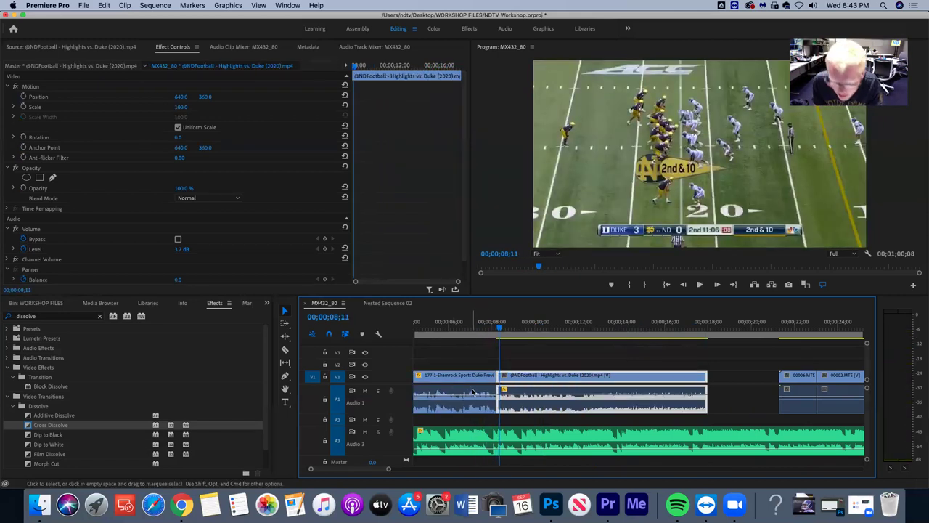
Set the Shamrock Sports clip's audio level to 0.5 dB and play through the cut into the football highlights
click(473, 399)
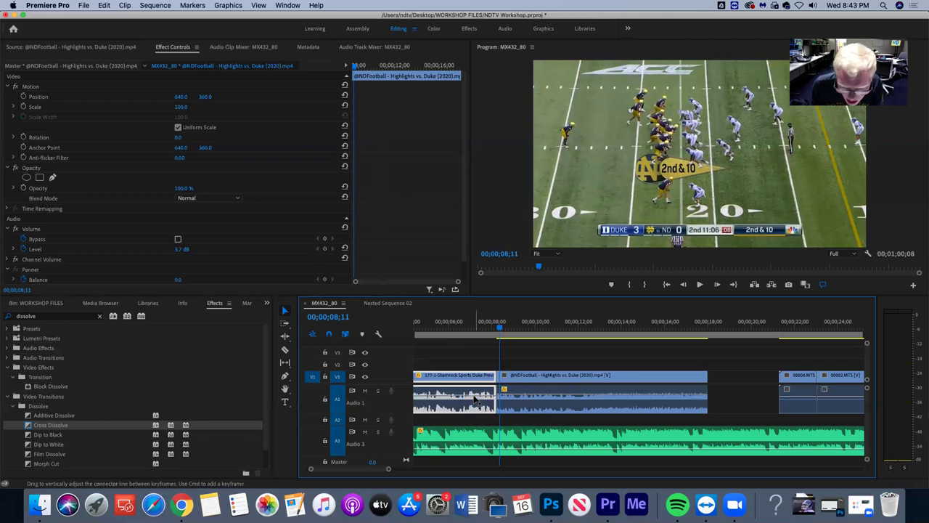
drag(474, 398, 478, 399)
click(477, 329)
key(space)
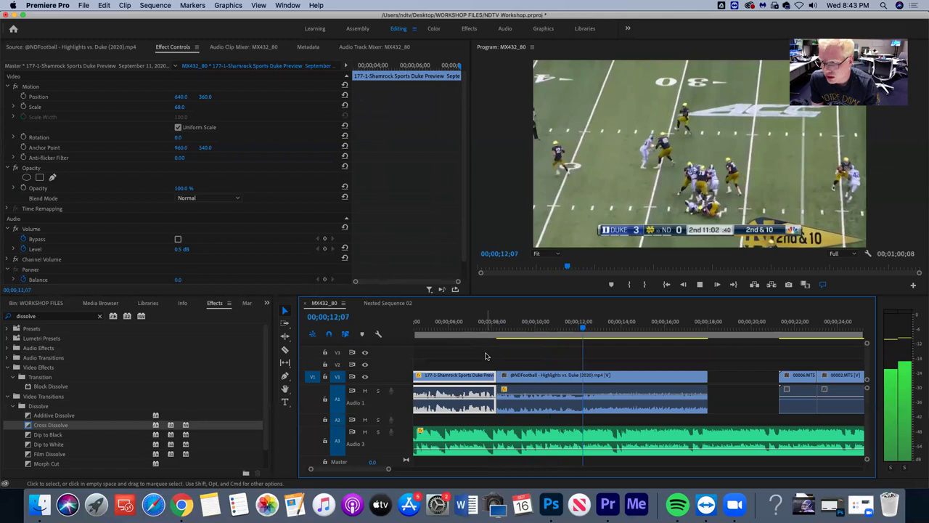
key(space)
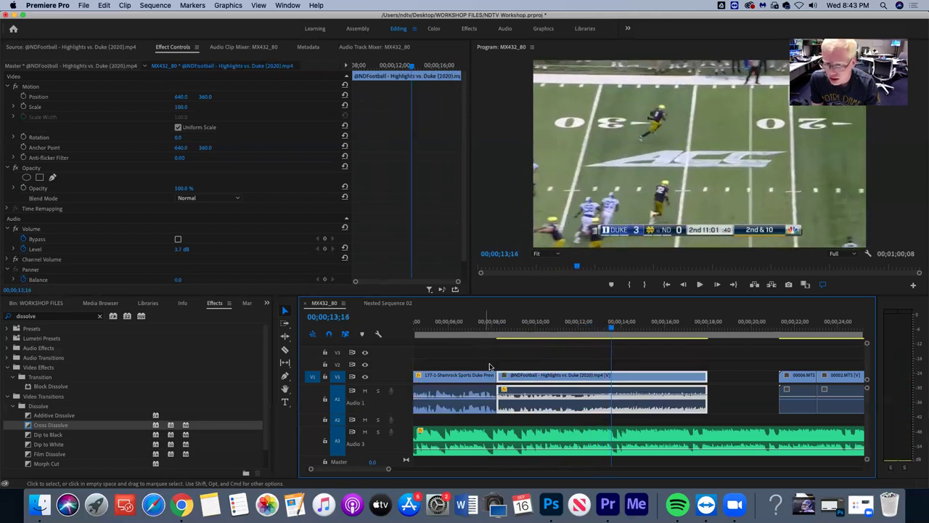
Set the scale of the 00006.MTS clip to 67 so its whole picture fits the frame
click(568, 396)
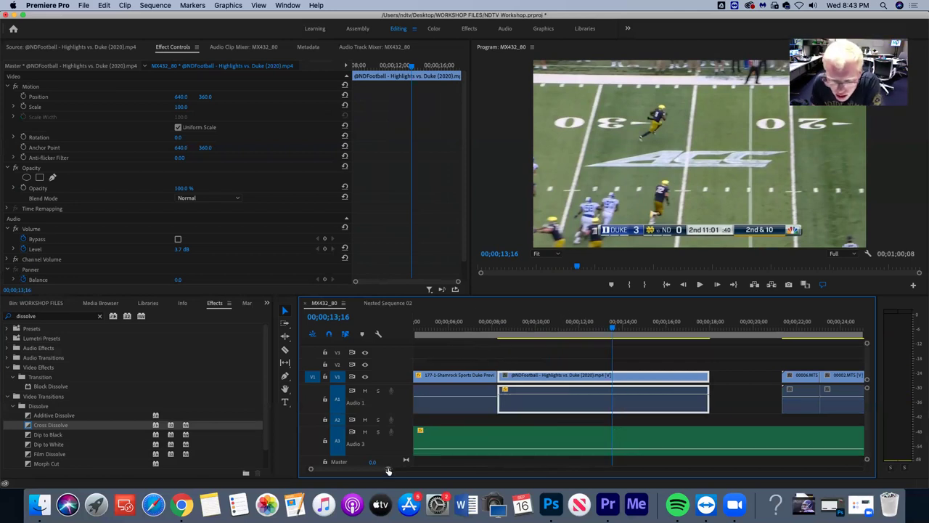
scroll(377, 469, down, 5)
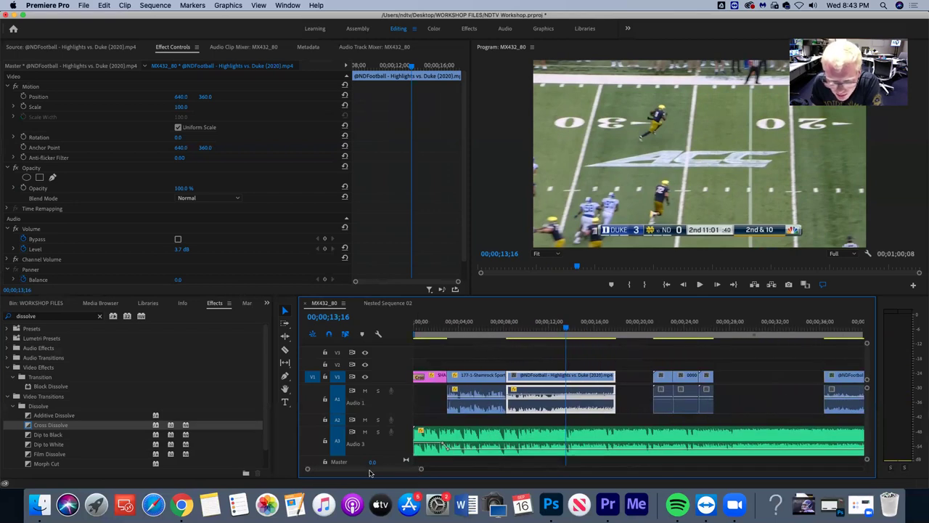
click(486, 331)
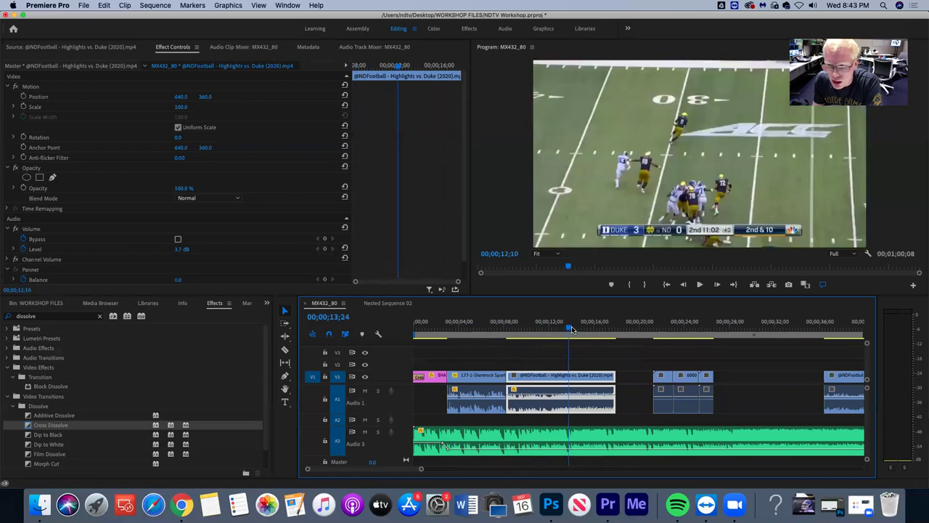
drag(421, 471, 446, 470)
mouse_move(548, 330)
mouse_down()
mouse_move(570, 331)
mouse_move(535, 331)
mouse_move(591, 339)
mouse_move(427, 328)
mouse_move(580, 336)
mouse_move(548, 336)
mouse_up()
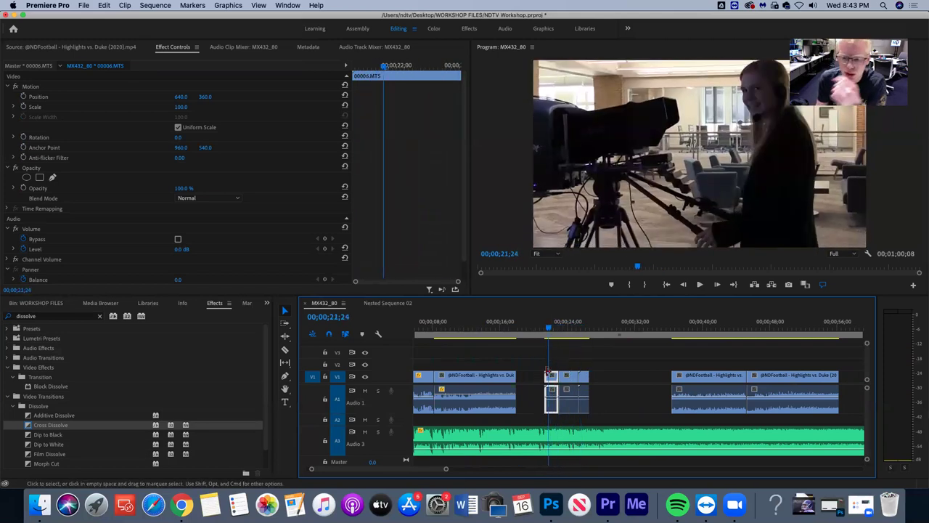
click(181, 107)
drag(181, 107, 154, 107)
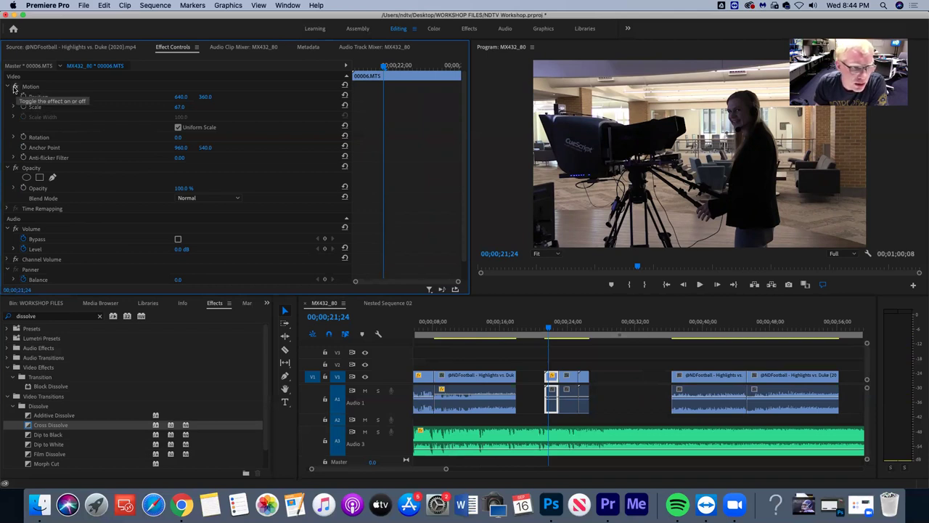
Copy the Motion settings of 00006.MTS and paste them onto the 00002.MTS and 00001.MTS clips
click(46, 88)
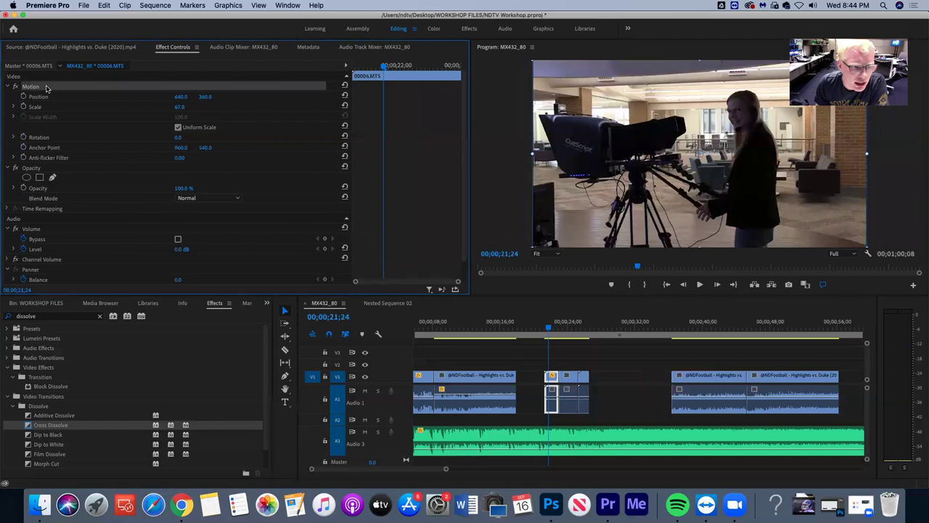
right_click(46, 88)
click(62, 144)
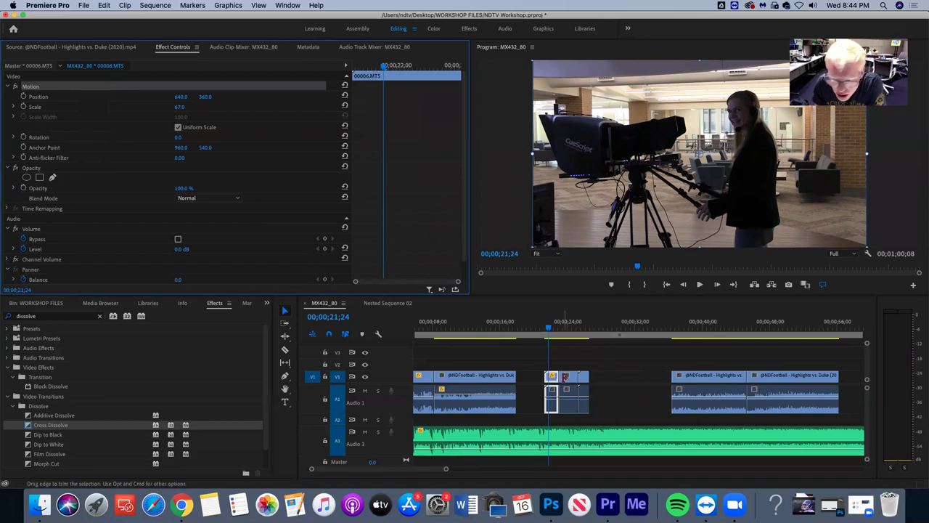
click(567, 377)
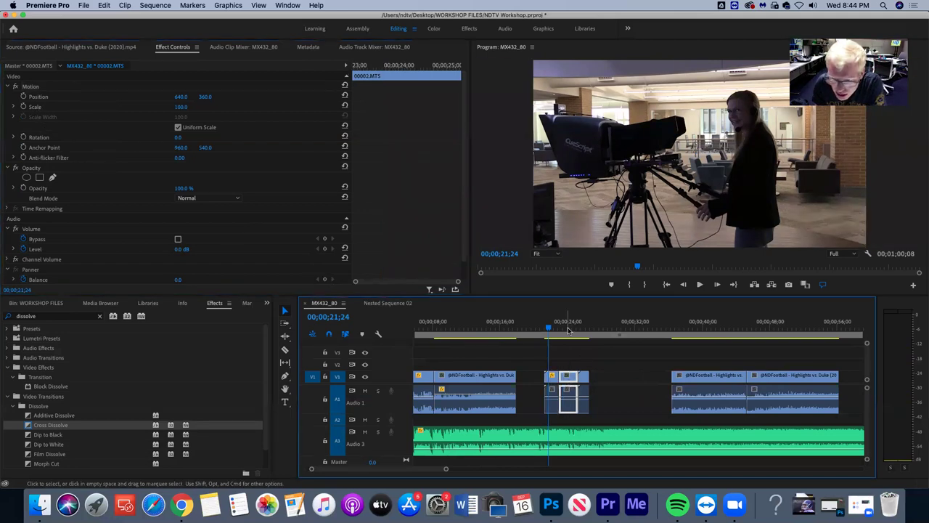
click(568, 330)
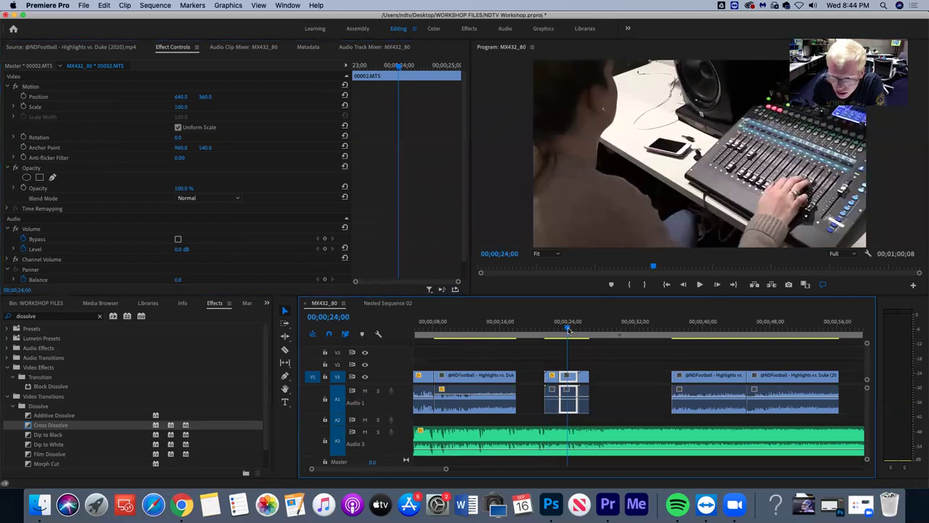
right_click(570, 379)
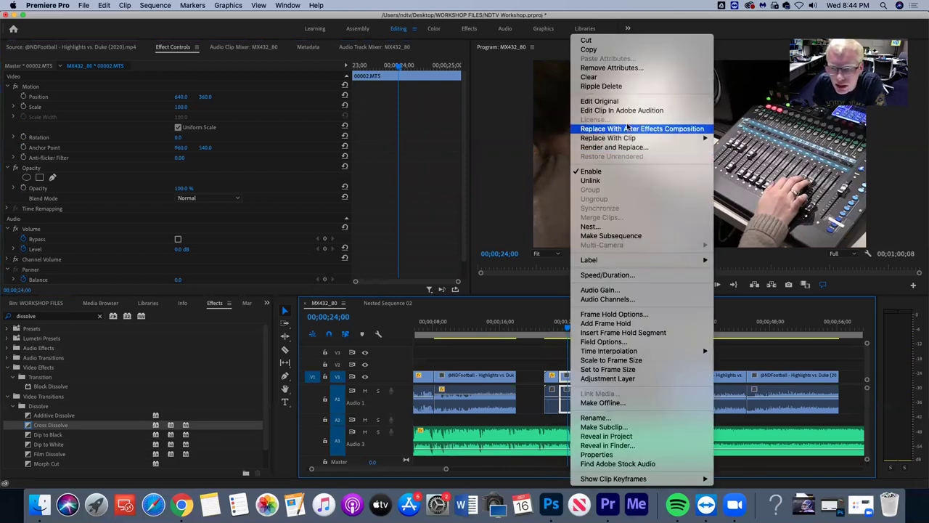
click(551, 335)
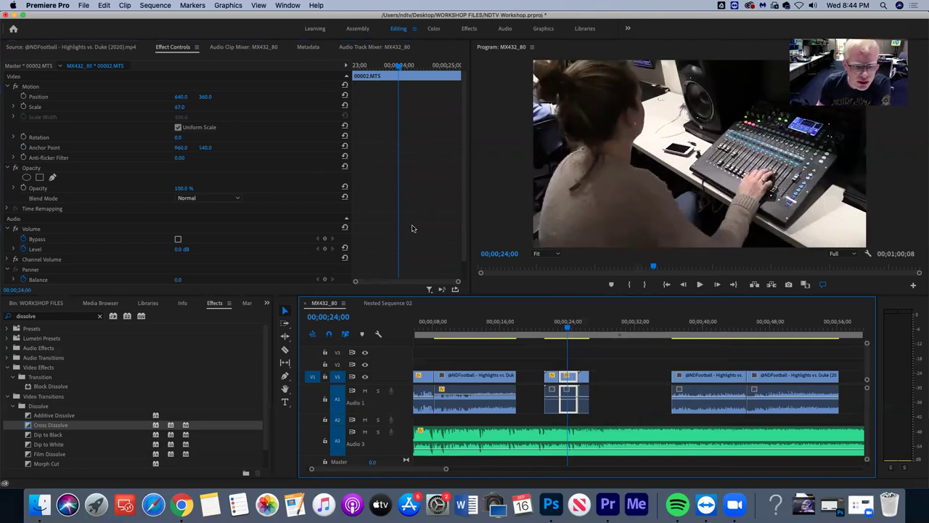
mouse_move(566, 326)
mouse_down()
mouse_move(550, 334)
mouse_move(580, 334)
mouse_up()
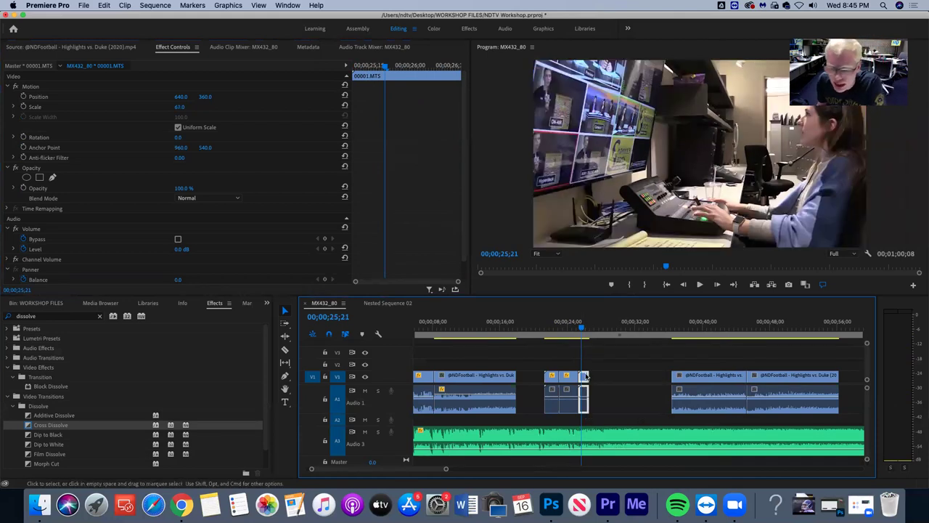
Ripple-delete the empty gap on V1 between the first football highlights clip and 00006.MTS
mouse_move(581, 331)
mouse_down()
mouse_move(560, 330)
mouse_move(593, 329)
mouse_move(464, 331)
mouse_move(596, 340)
mouse_up()
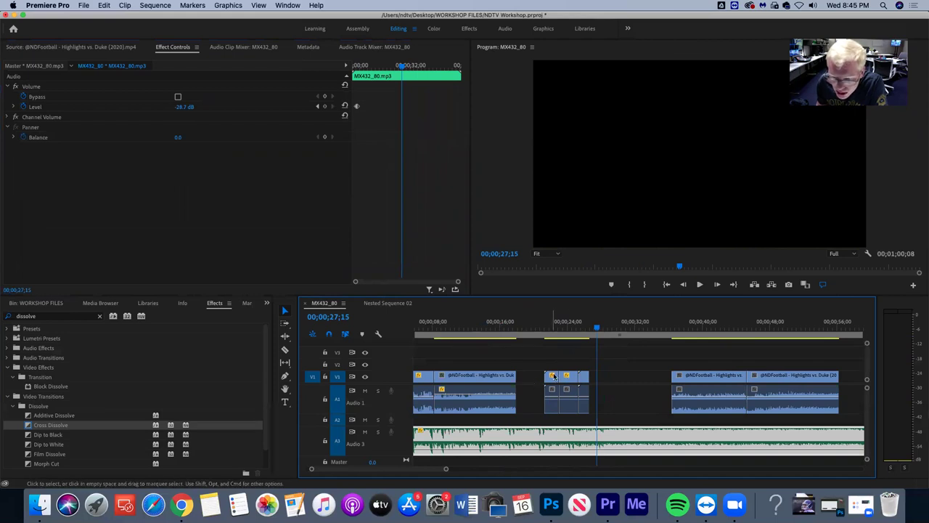
click(553, 376)
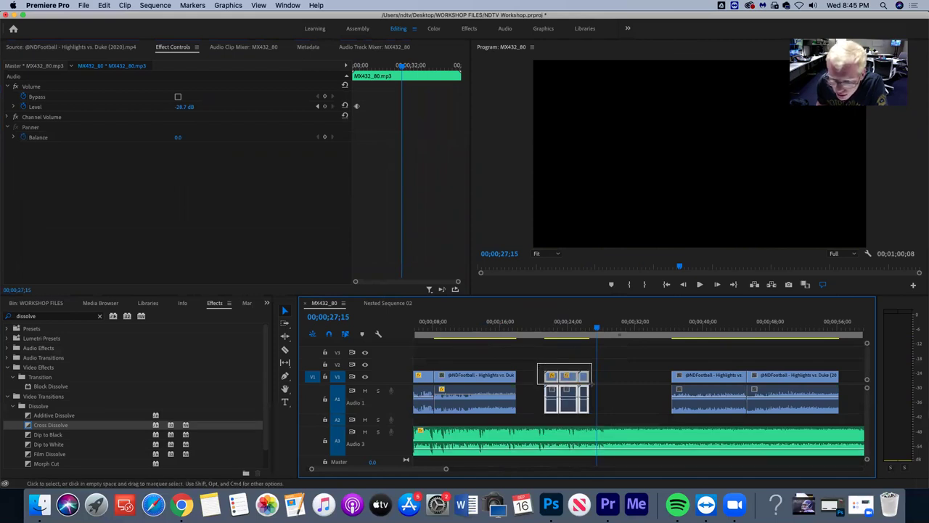
click(527, 383)
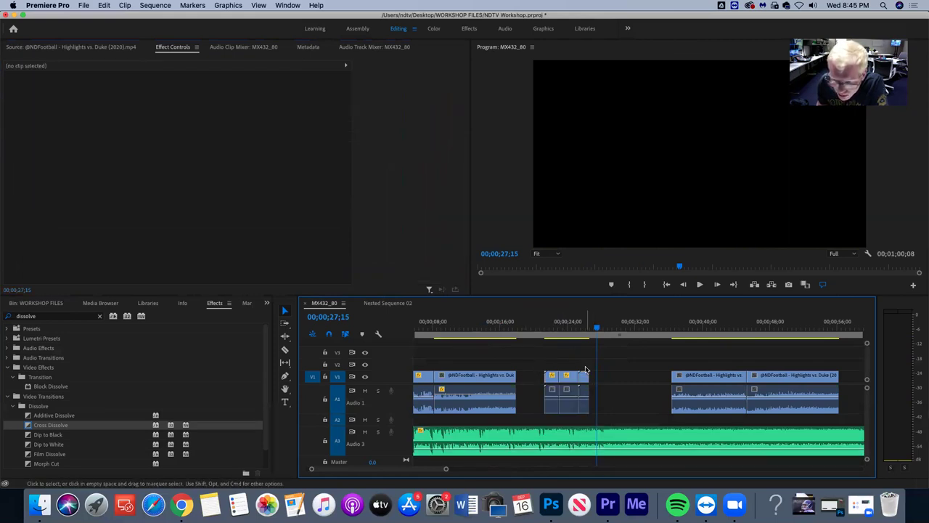
click(529, 378)
click(533, 380)
click(533, 380)
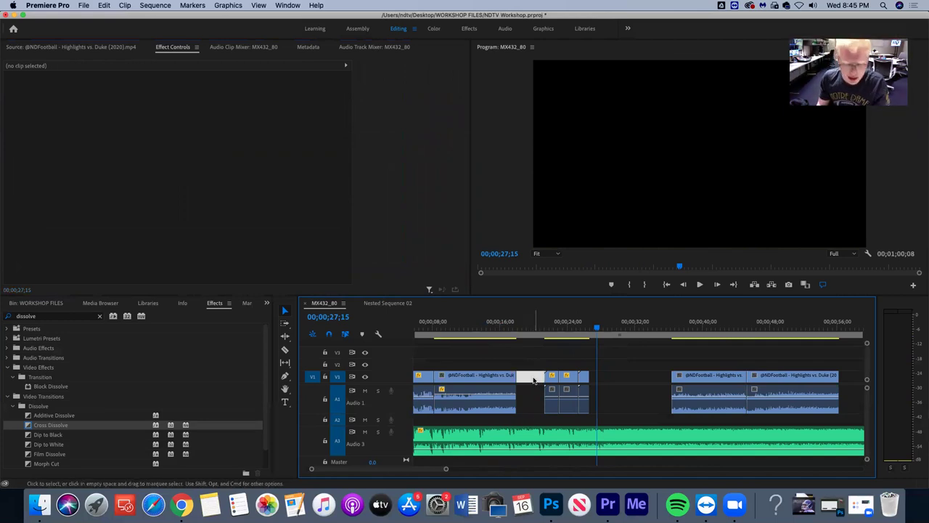
key(Delete)
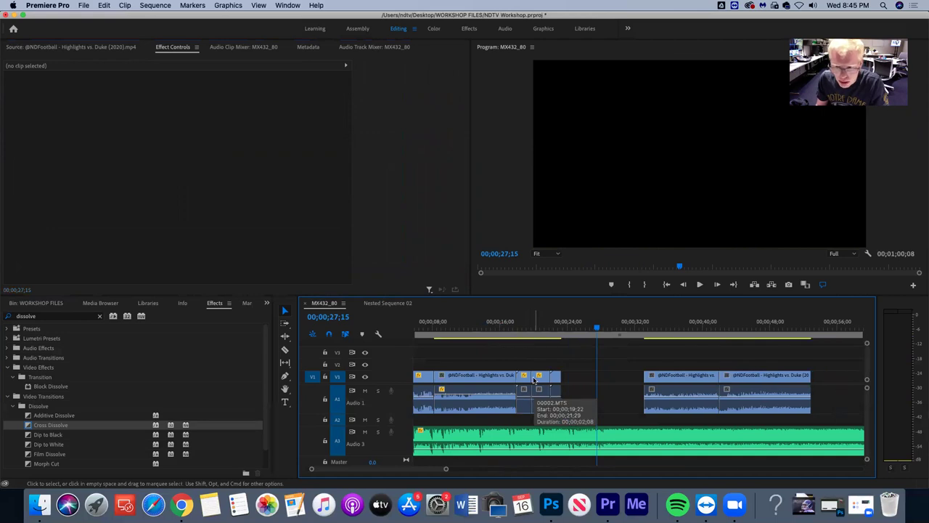
Play the transition from the football highlights into the three production crew clips repeatedly to review picture and sound
click(507, 329)
drag(506, 331, 496, 333)
key(space)
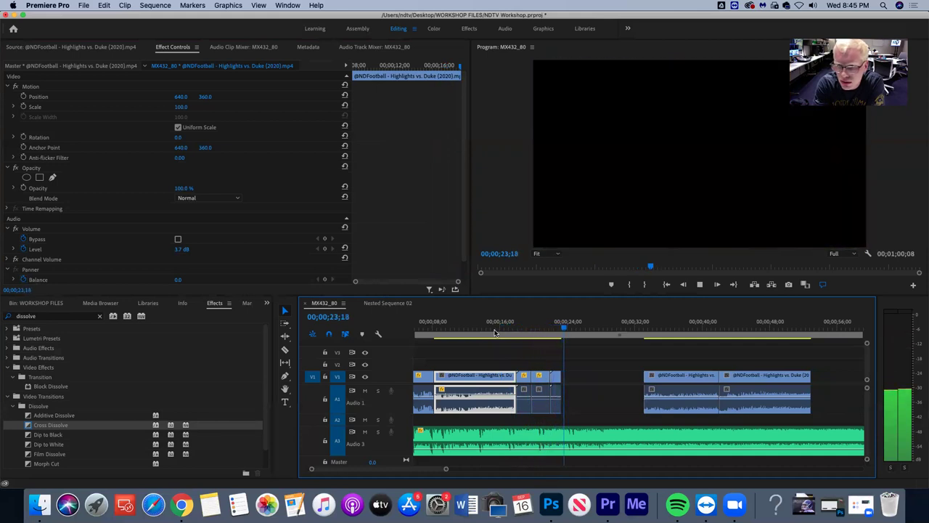
key(space)
click(516, 329)
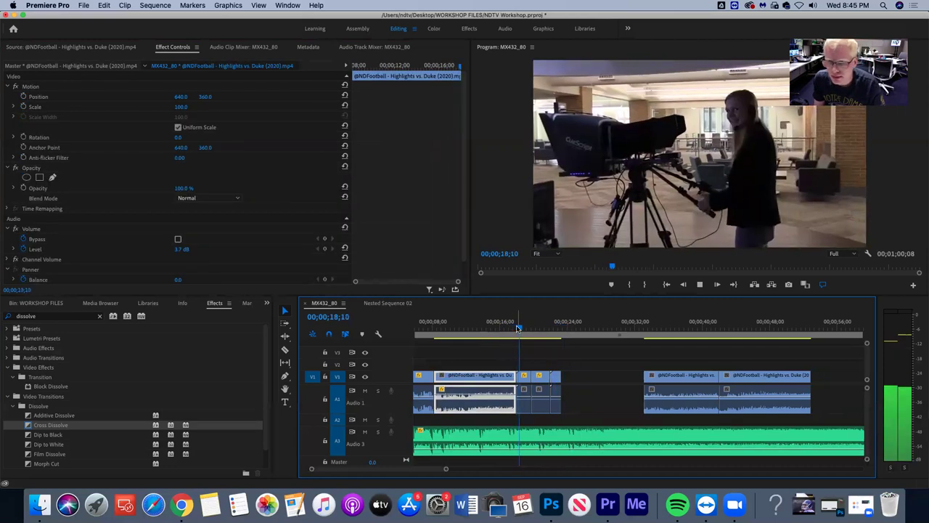
click(523, 330)
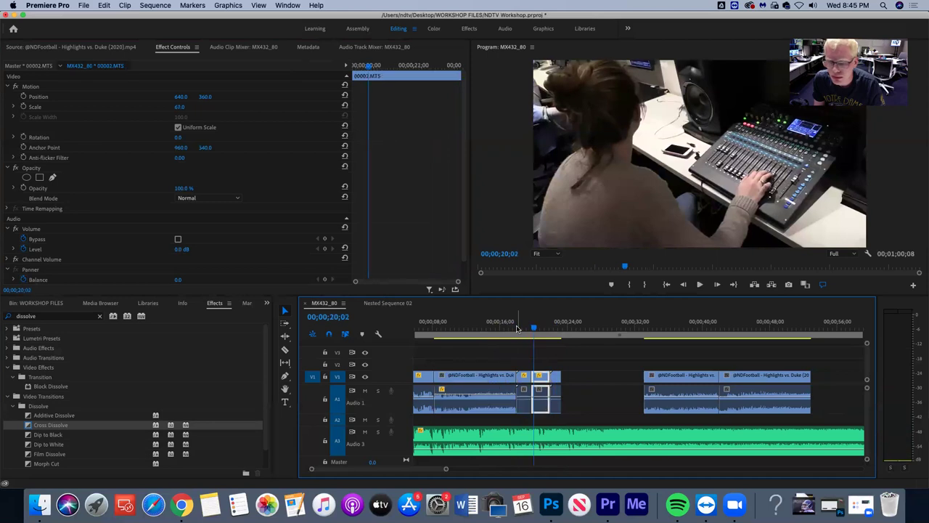
mouse_move(517, 330)
mouse_down()
mouse_move(510, 327)
mouse_move(527, 330)
mouse_move(510, 329)
mouse_up()
key(space)
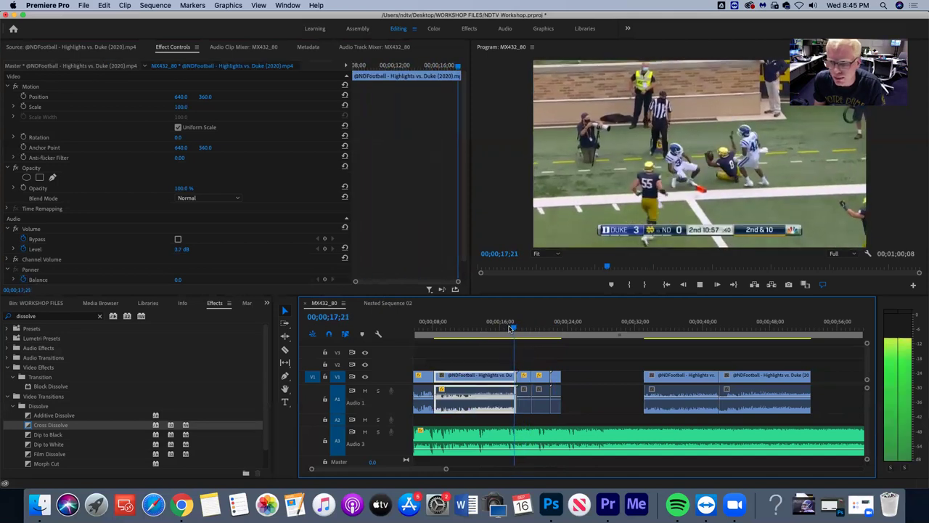
key(space)
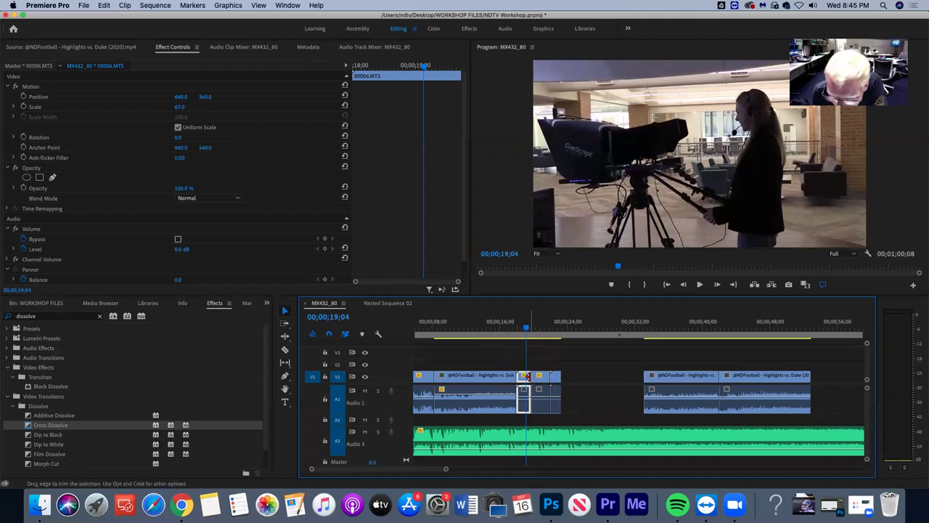
Trim the end of the 00006.MTS clip back to 00;00;19;04, together with its audio
drag(526, 400, 526, 398)
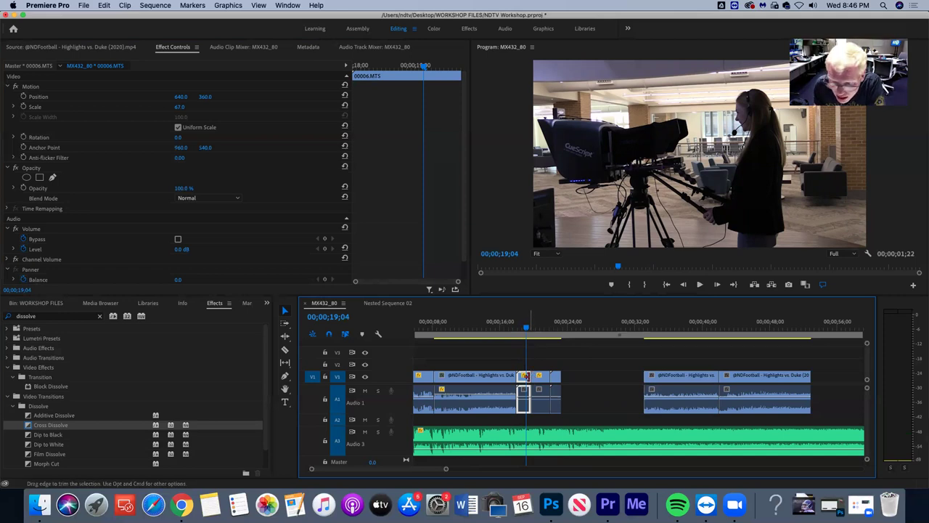
click(527, 376)
drag(524, 398, 521, 398)
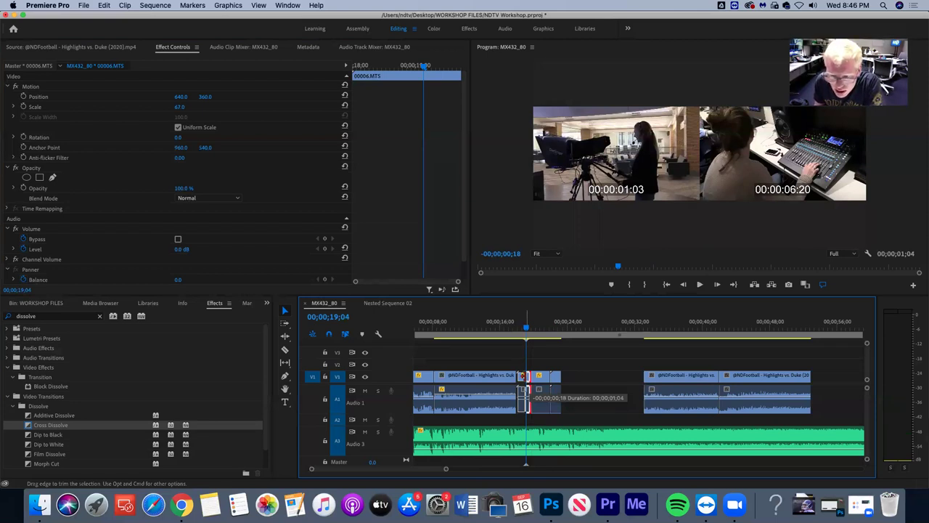
drag(522, 398, 526, 398)
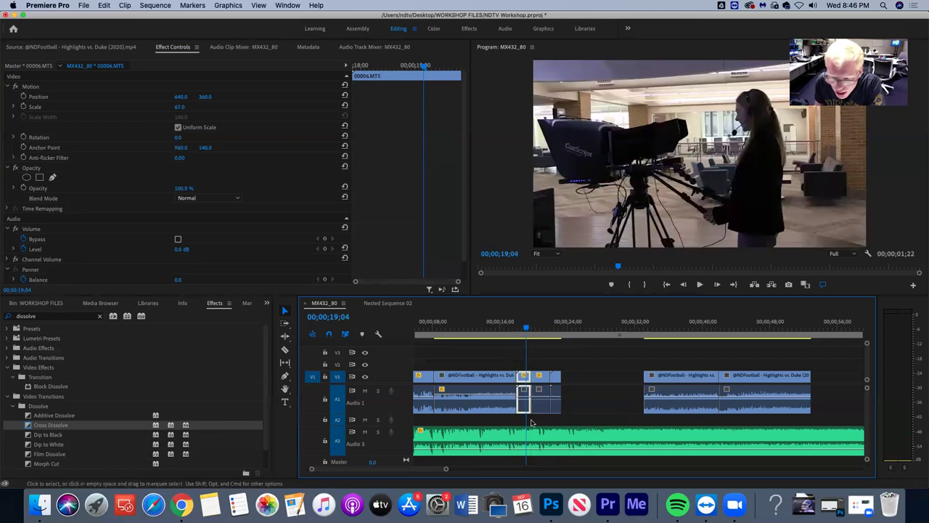
drag(524, 376, 524, 376)
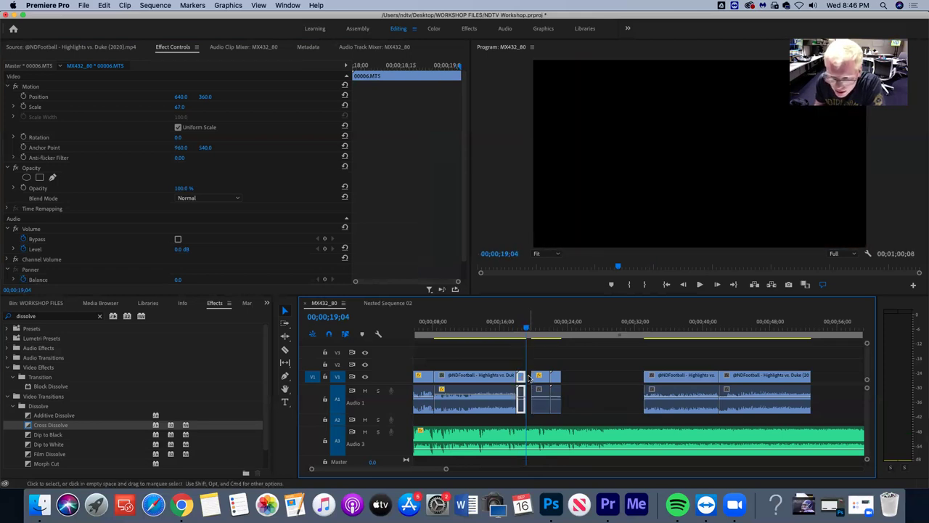
click(529, 377)
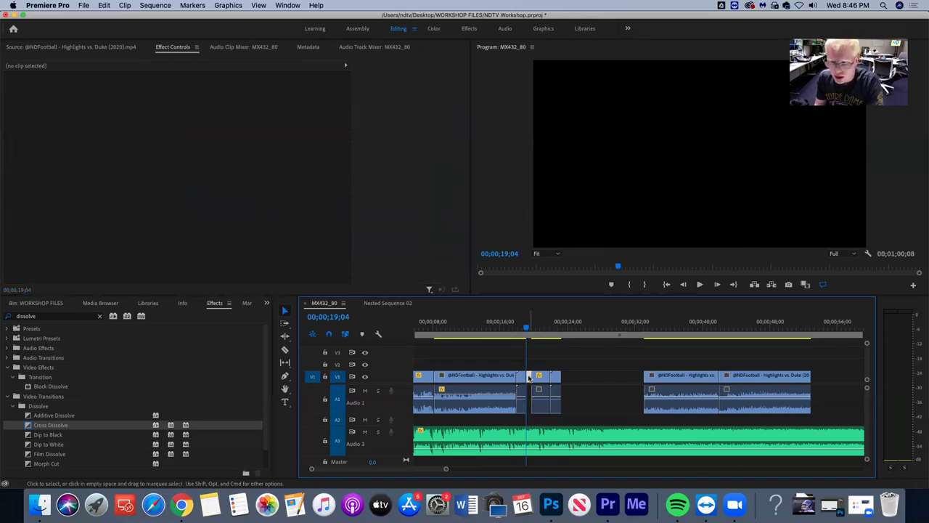
Play through the 00002.MTS clip and trim about one second off its beginning
click(531, 331)
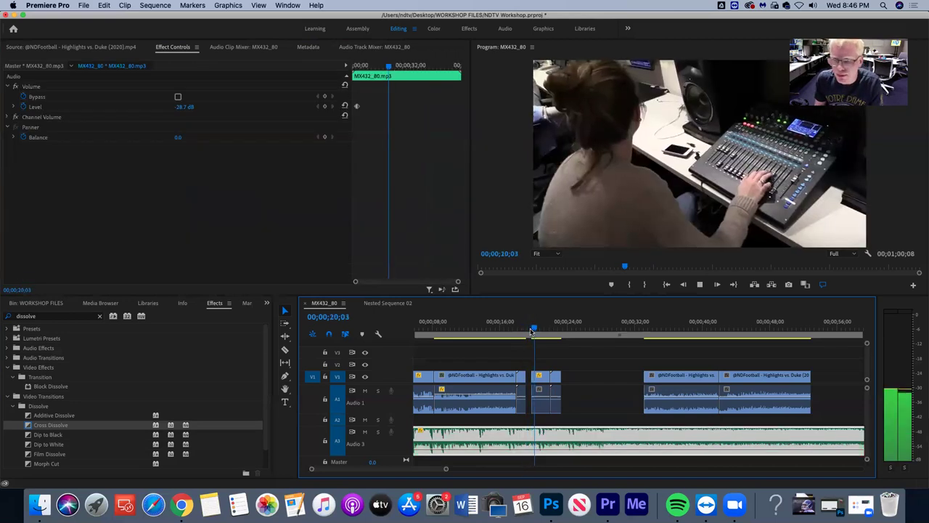
key(space)
drag(543, 328, 539, 328)
drag(536, 376, 542, 376)
key(space)
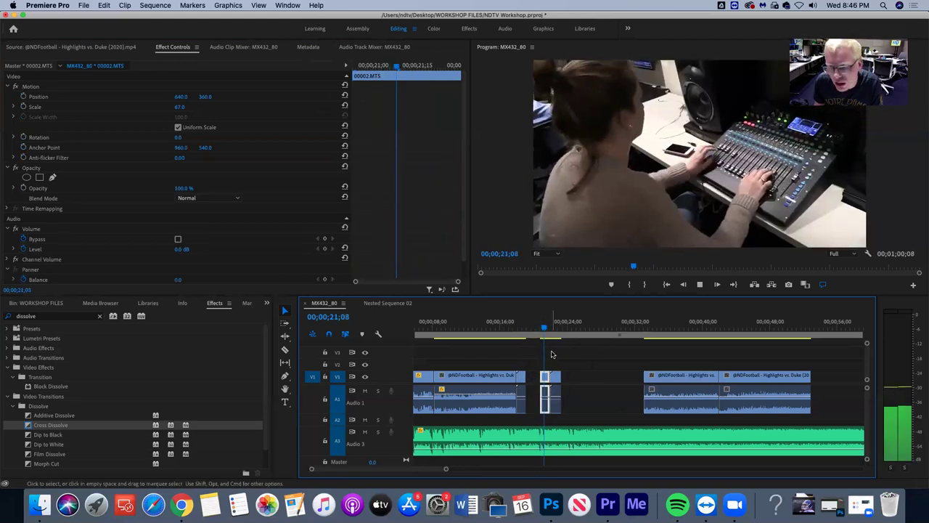
key(space)
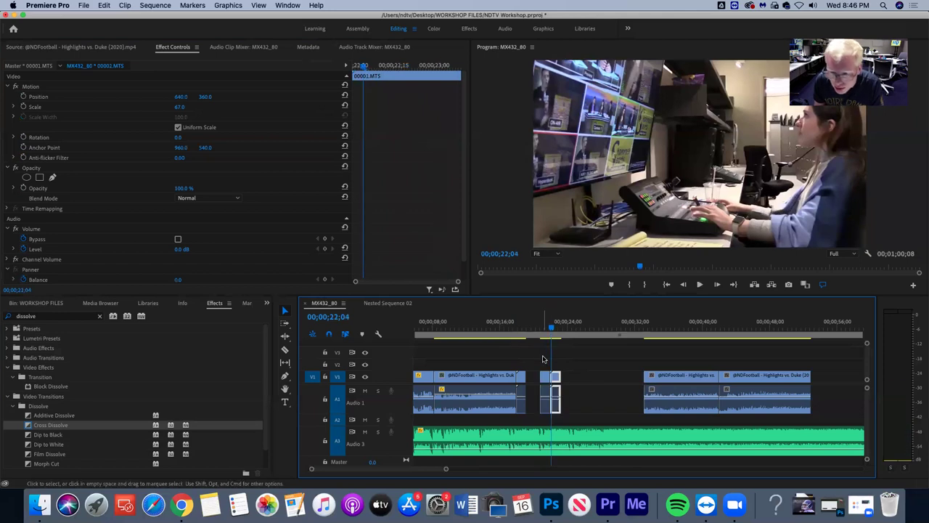
Ripple-delete the gap between 00006.MTS and 00002.MTS and play the tightened crew sequence to check its timing
click(534, 376)
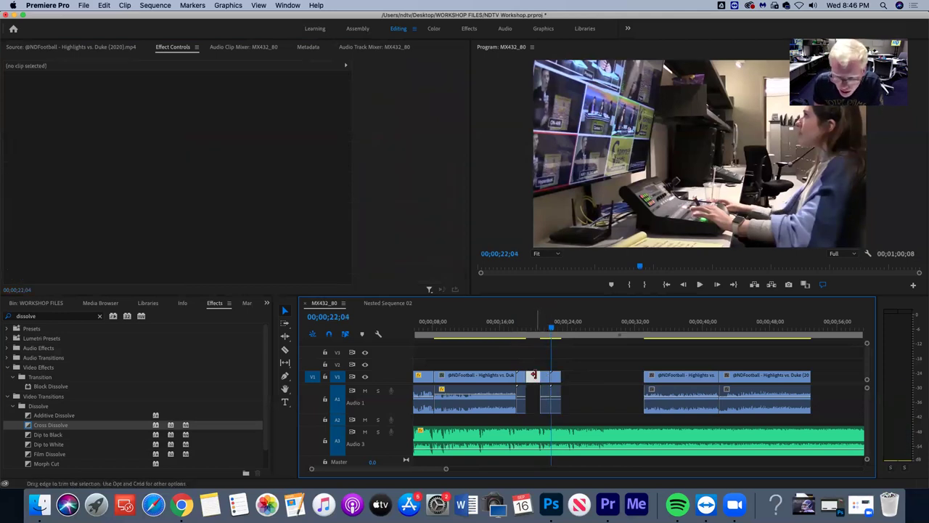
key(shift+d)
click(538, 329)
key(space)
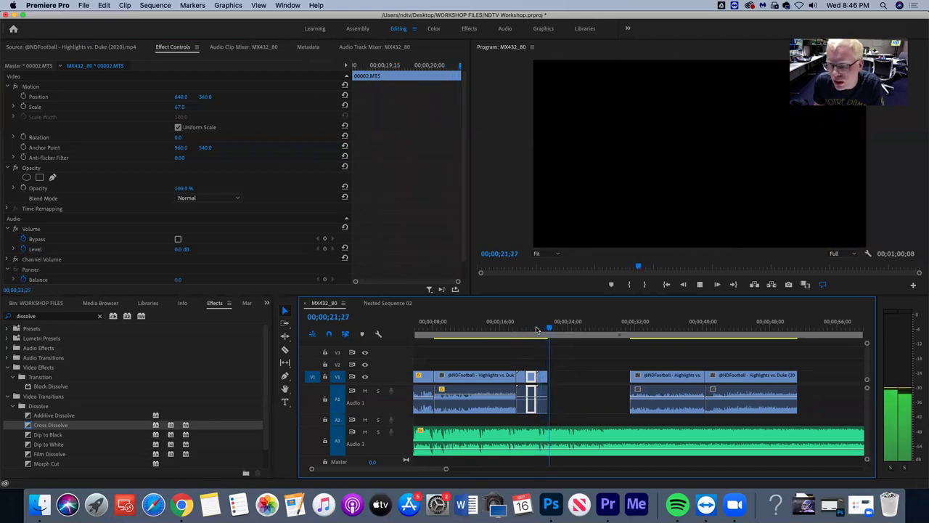
key(space)
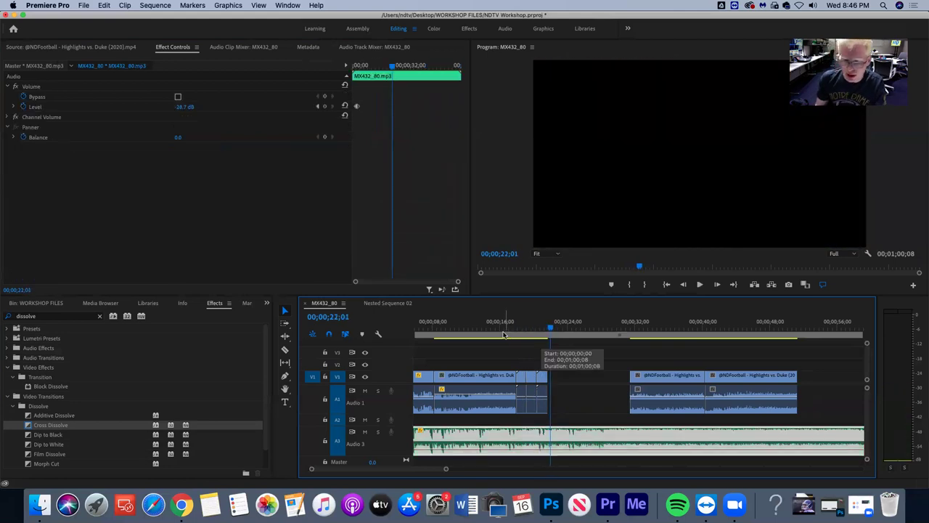
click(500, 326)
key(space)
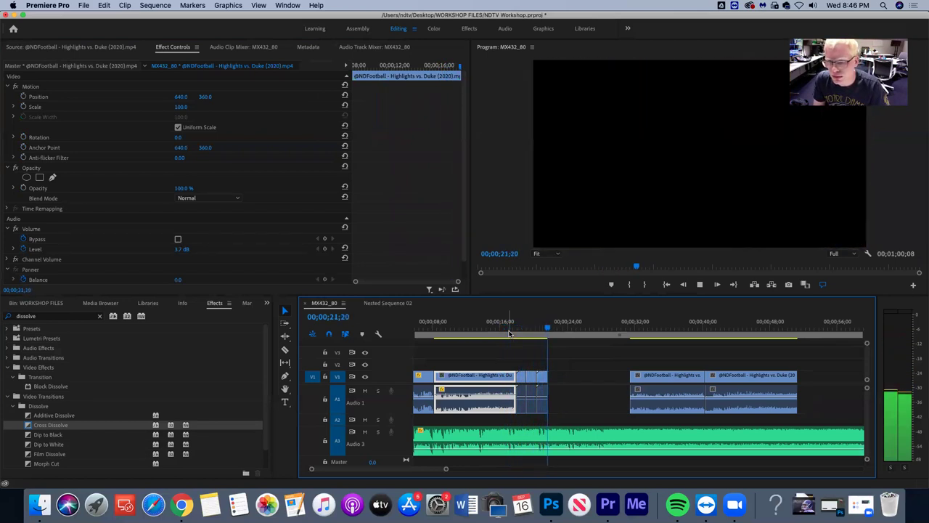
key(space)
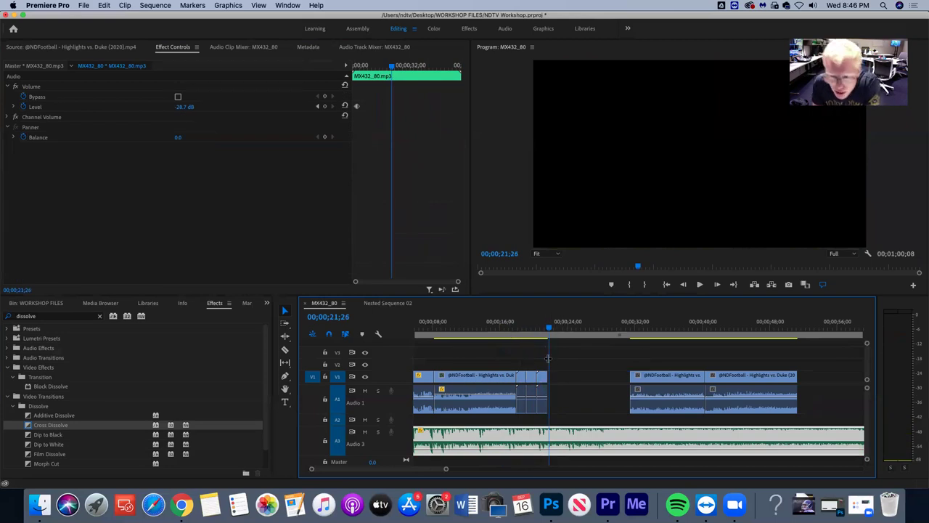
Delete the 00001.MTS clip with its linked audio, and undo the deletion
drag(549, 329, 520, 313)
click(539, 321)
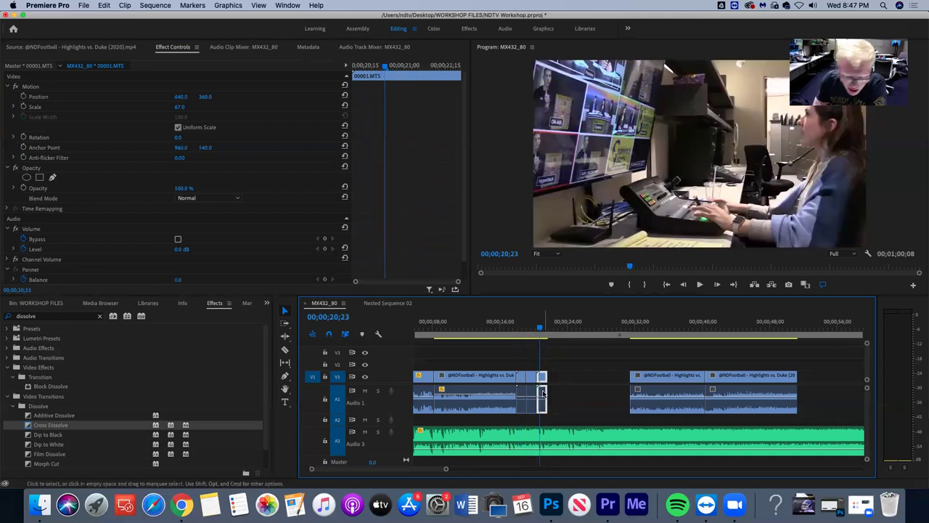
key(Delete)
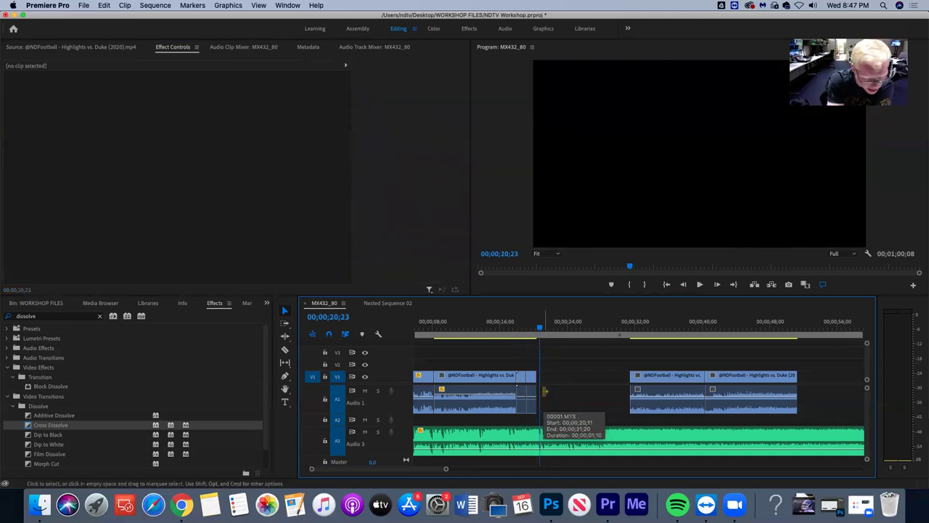
key(super+z)
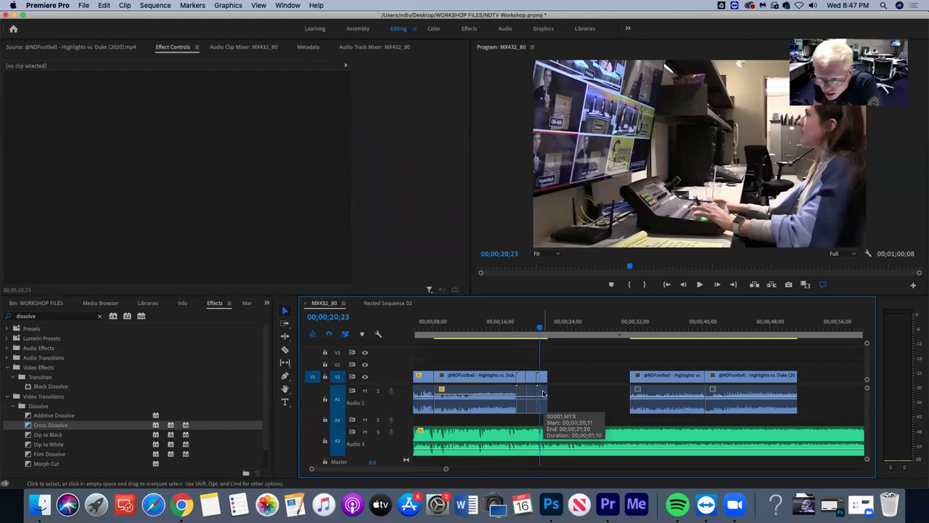
Unlink the 00001.MTS clip and delete only its audio from A1
click(543, 393)
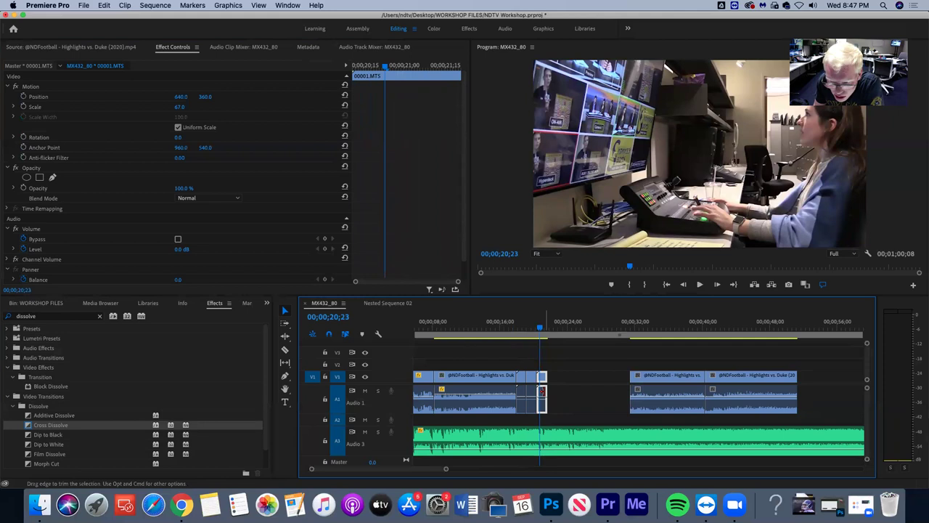
right_click(545, 393)
click(543, 391)
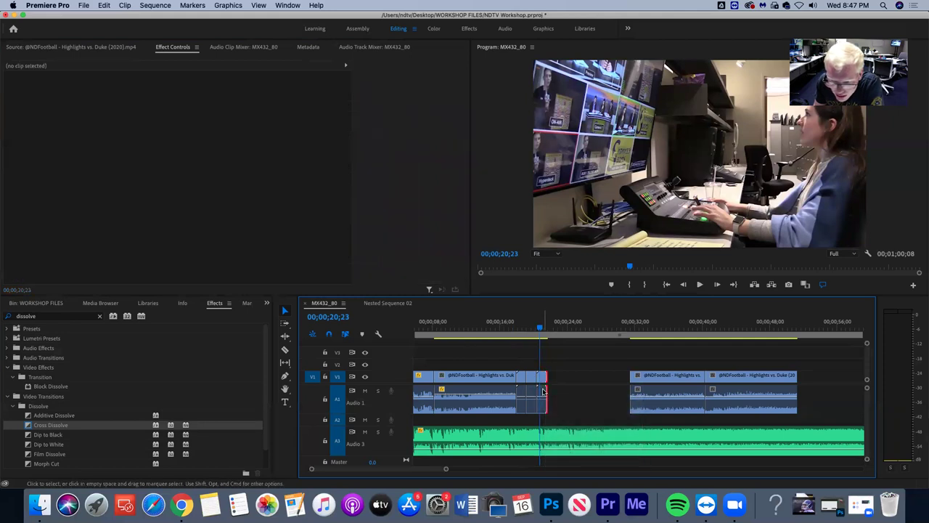
click(542, 393)
right_click(542, 393)
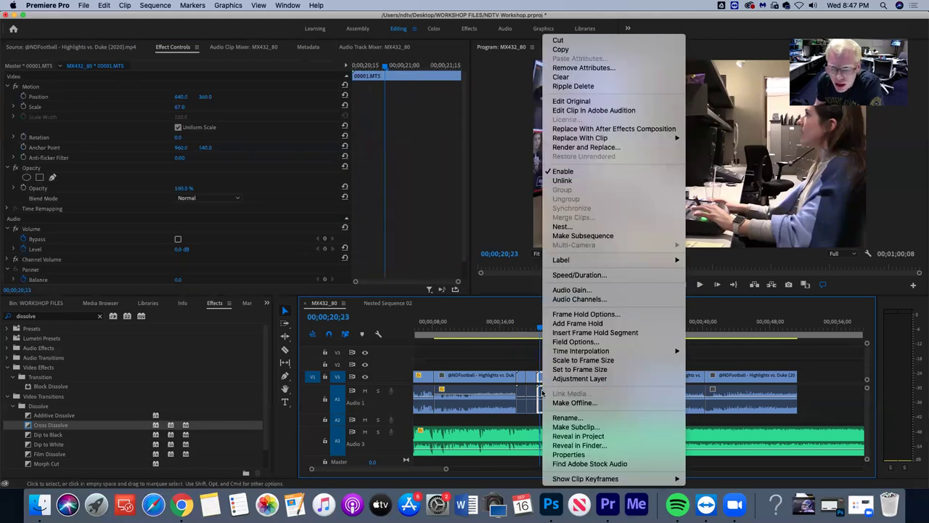
click(561, 184)
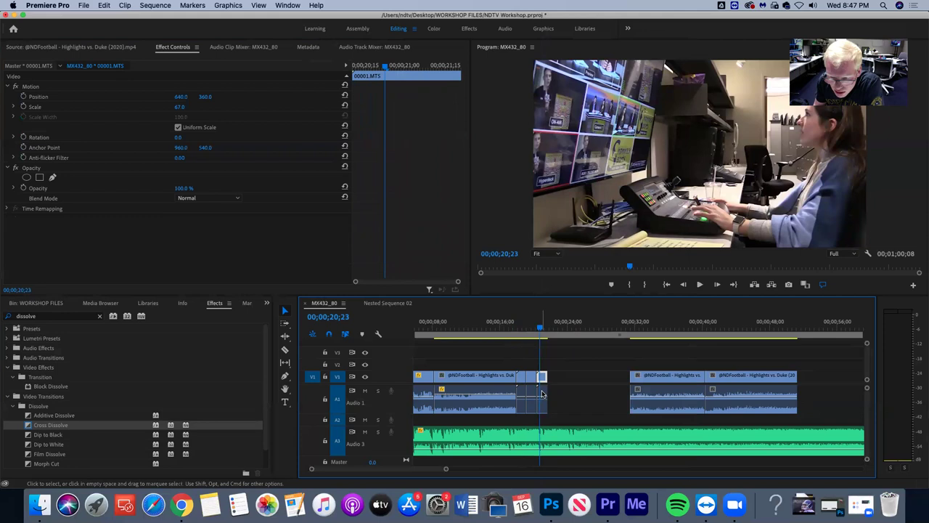
click(541, 393)
click(541, 378)
click(543, 390)
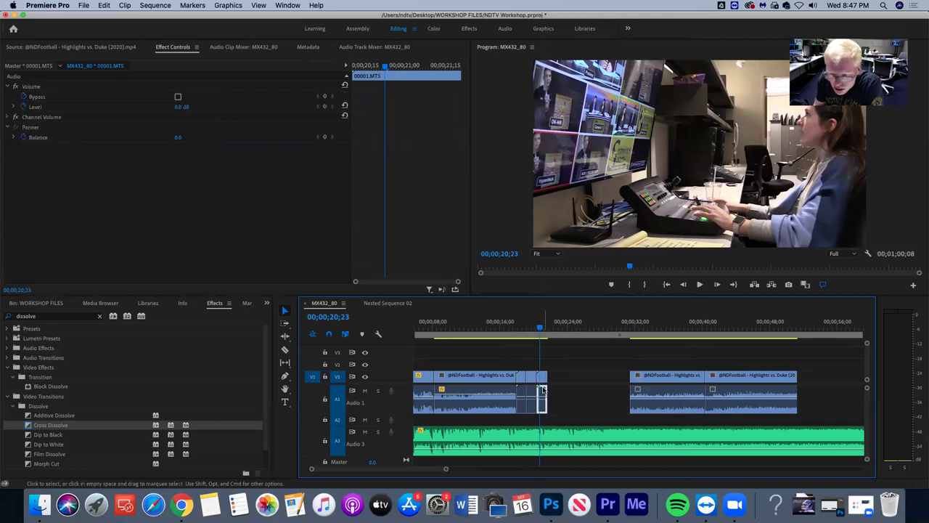
key(Delete)
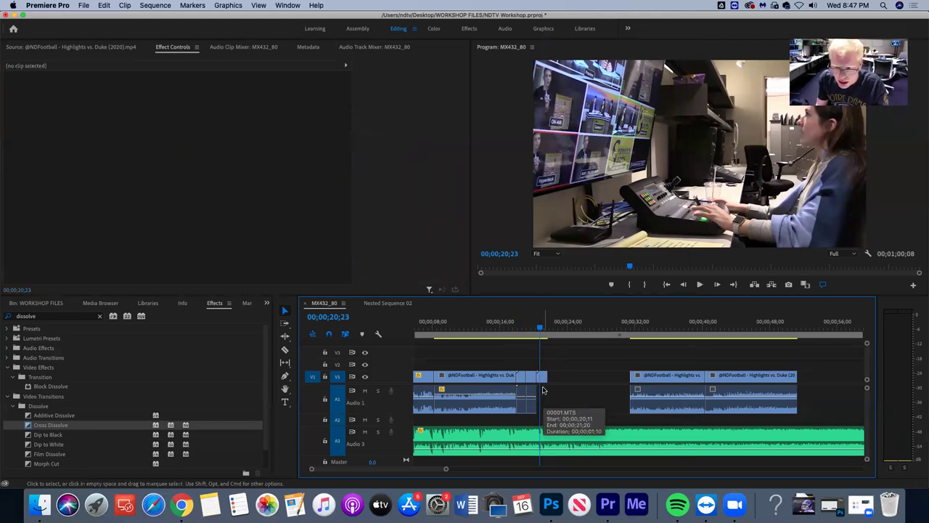
Unlink the 00002.MTS and 00006.MTS clips and delete their audio from A1
click(529, 390)
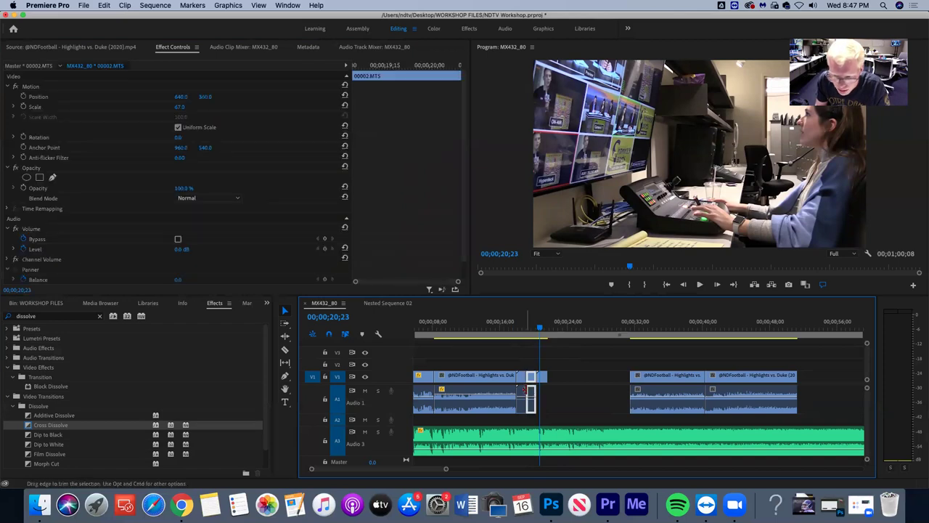
right_click(530, 390)
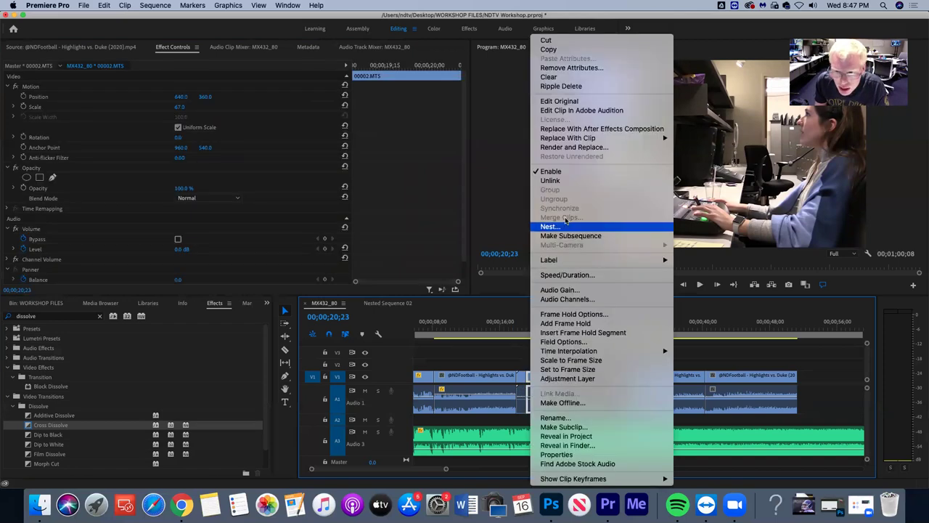
click(521, 399)
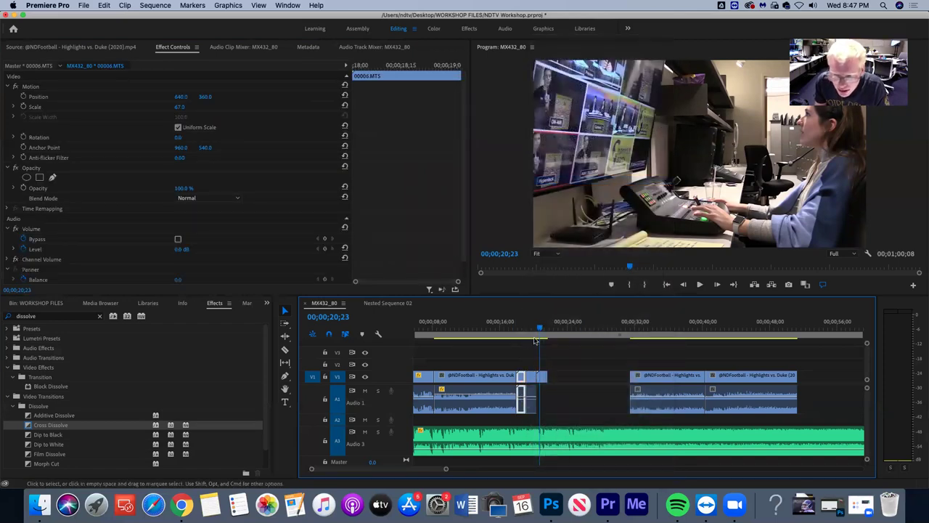
right_click(523, 396)
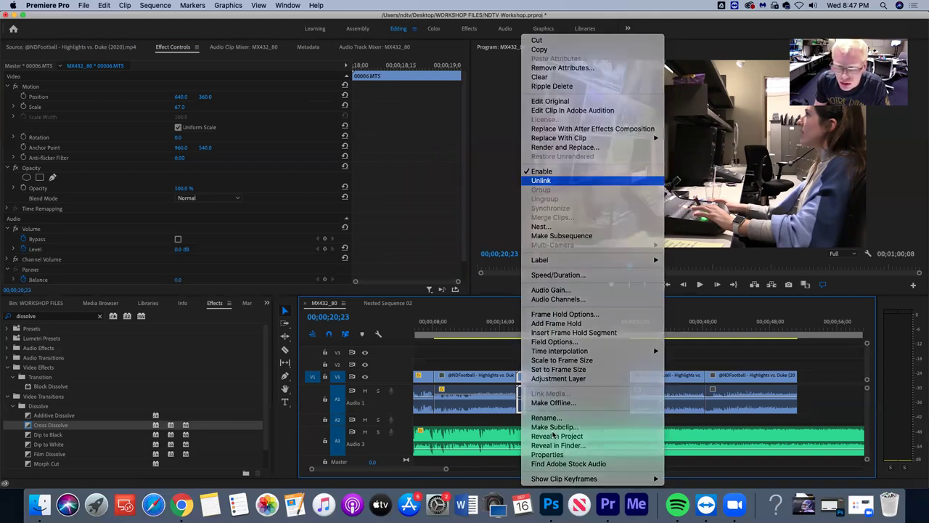
click(550, 180)
key(Delete)
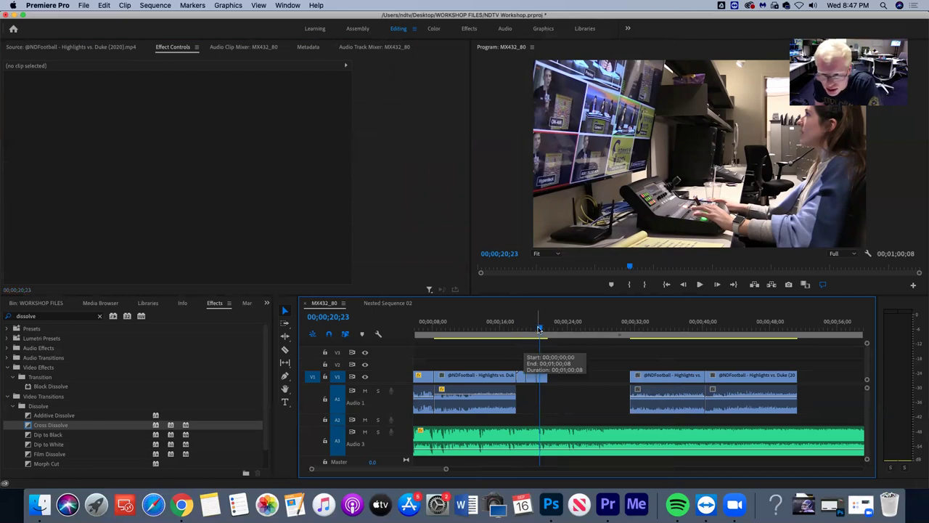
Play from the end of the first football highlights clip into the crew clips to review the music without their audio
click(509, 376)
click(522, 327)
drag(550, 327, 510, 328)
key(Left)
key(Left)
key(Left)
key(Left)
key(Left)
key(Left)
key(Left)
key(Left)
key(Left)
key(Left)
key(Left)
key(Left)
key(Left)
key(Left)
key(Left)
key(Left)
key(Left)
key(Left)
key(Left)
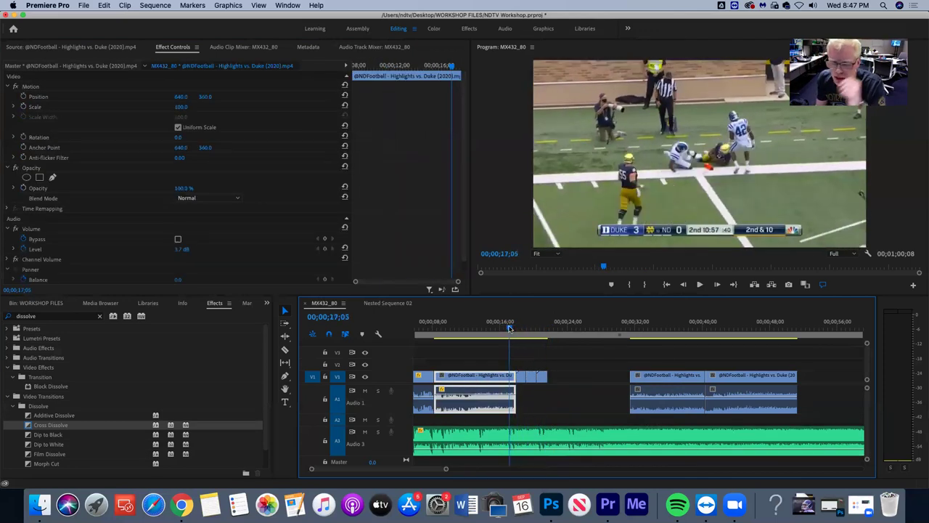
key(space)
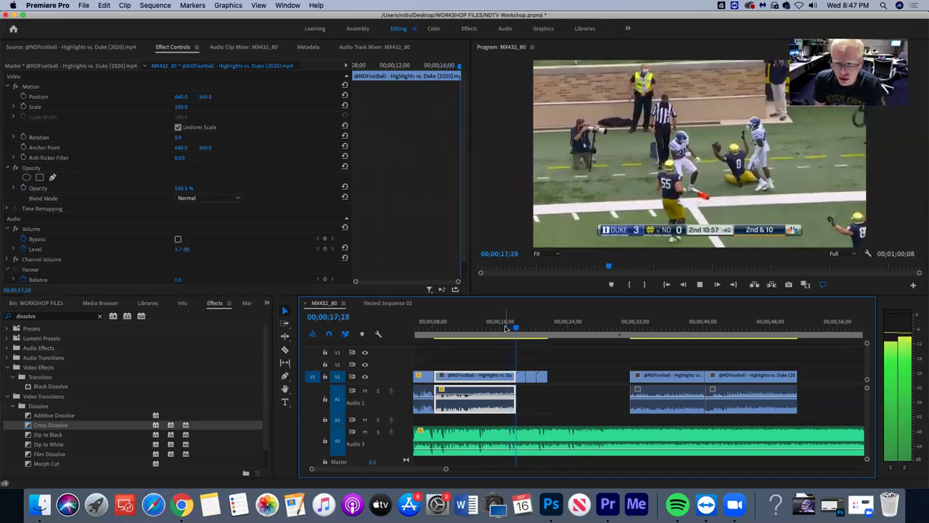
key(space)
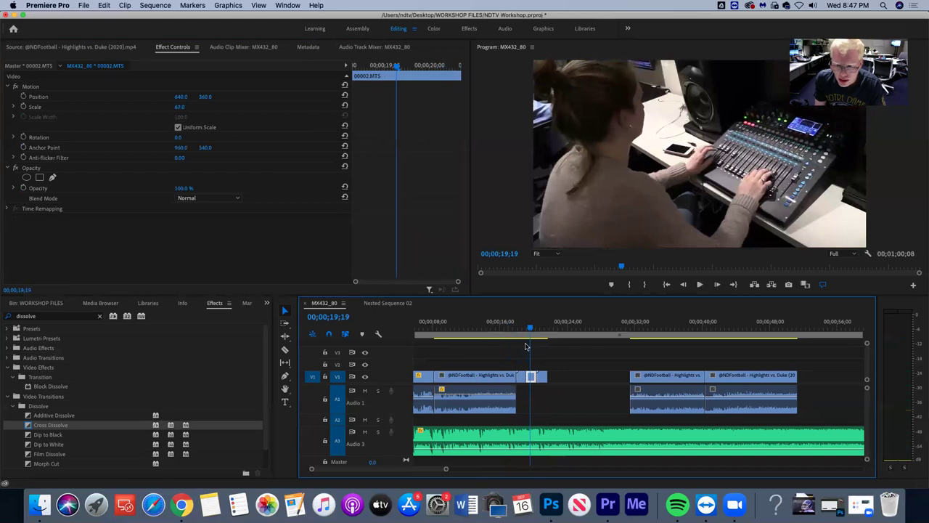
Add volume keyframes to the MX432_80.mp3 music where the crew clips begin, raise the level to -9.5 dB there, and play it back
click(513, 452)
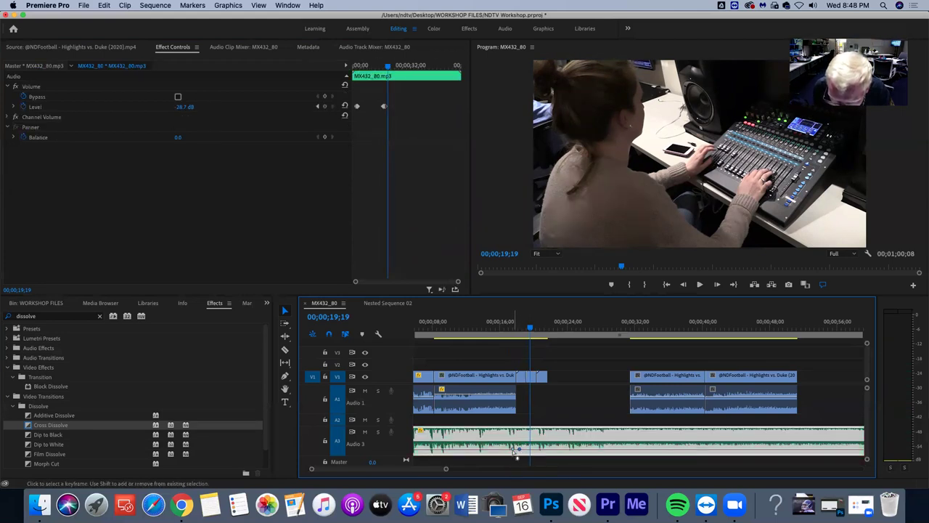
mouse_move(515, 452)
mouse_down()
mouse_move(519, 443)
mouse_move(515, 453)
mouse_move(506, 449)
mouse_up()
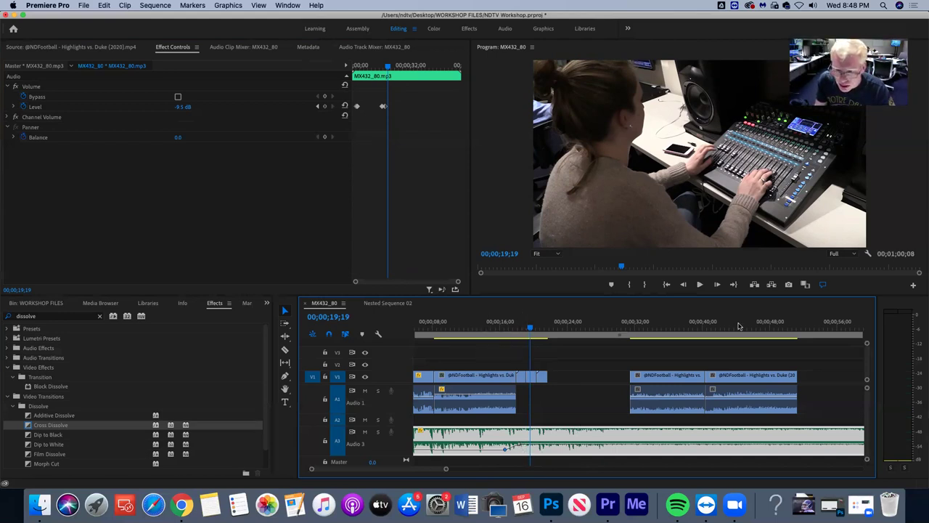
click(492, 326)
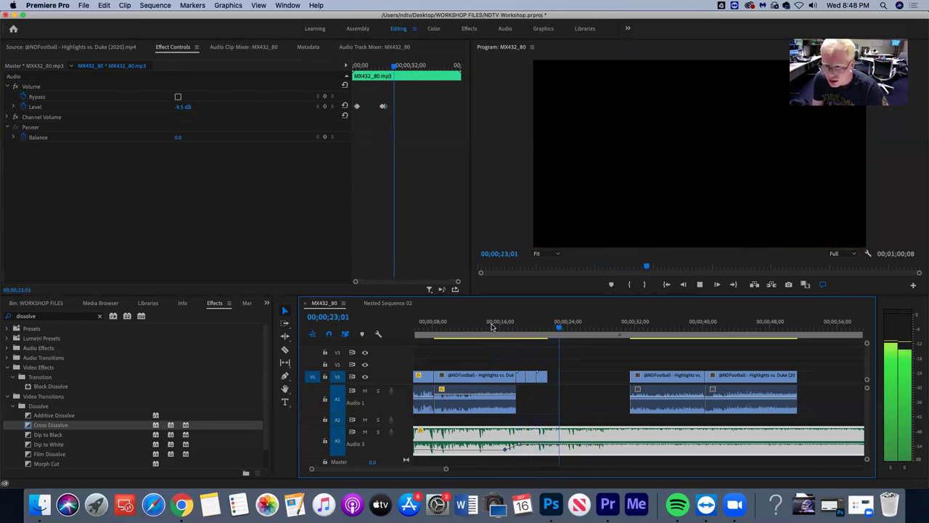
key(space)
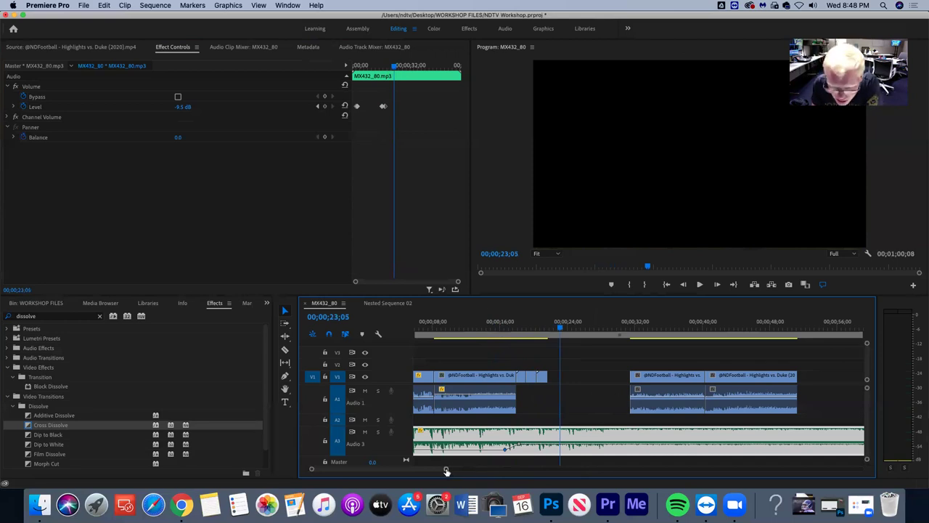
drag(445, 472, 458, 470)
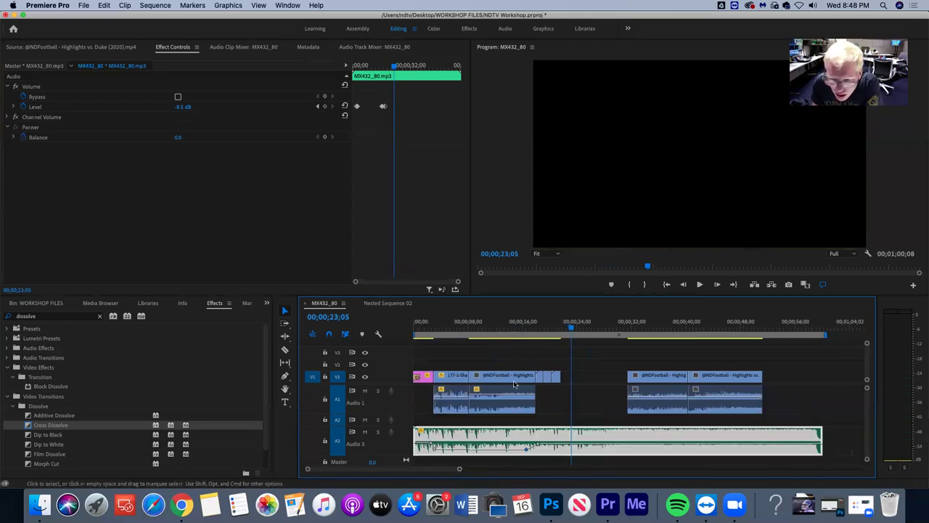
click(445, 330)
drag(444, 330, 553, 341)
drag(671, 381, 592, 381)
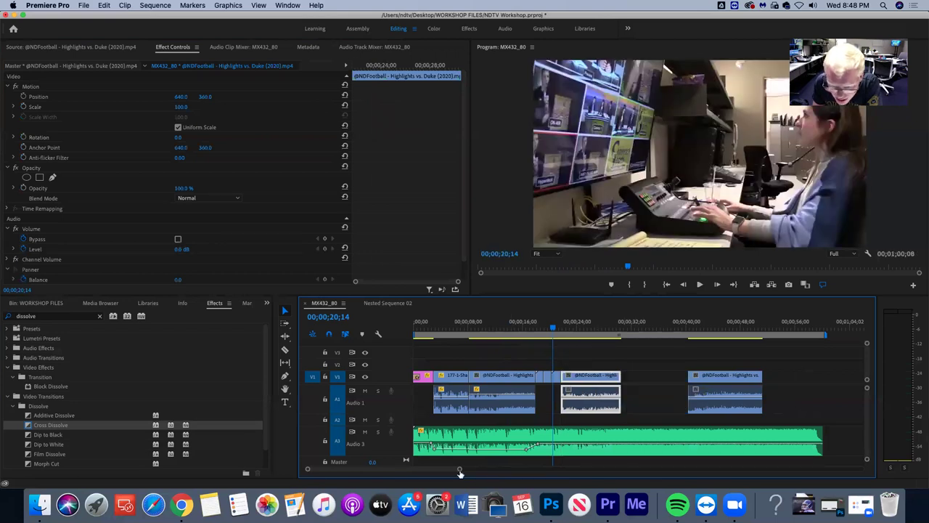
Add volume keyframes to the MX432_80.mp3 music where the second football highlights clip begins, lower the level to -28.7 dB there, and play it back
scroll(442, 469, down, 5)
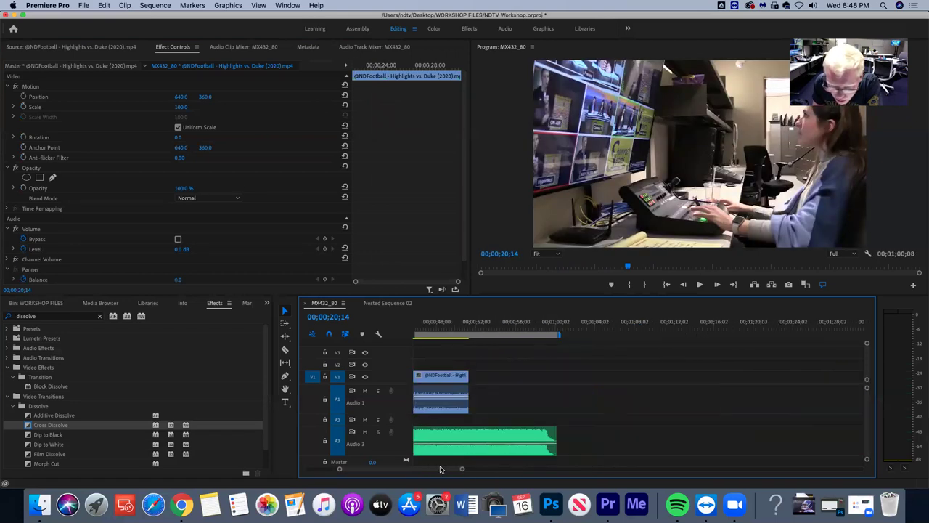
scroll(428, 469, up, 10)
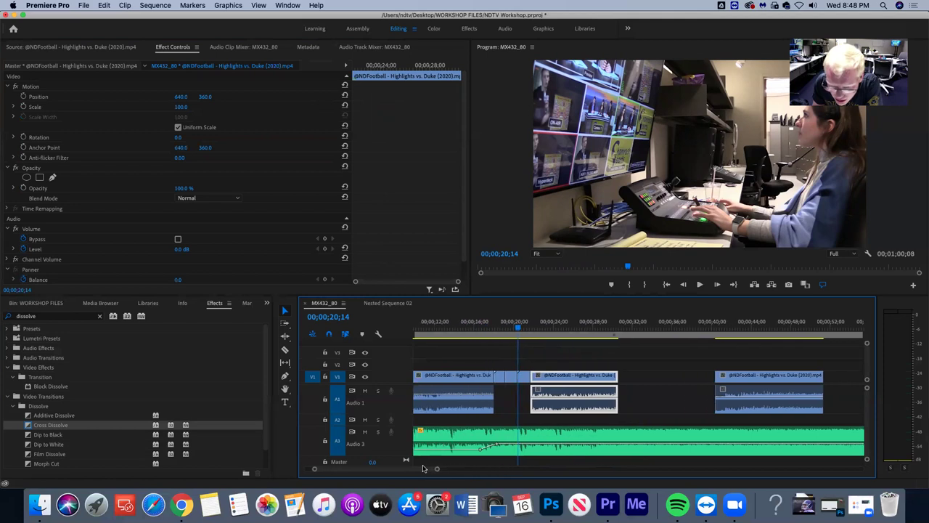
scroll(417, 467, up, 1)
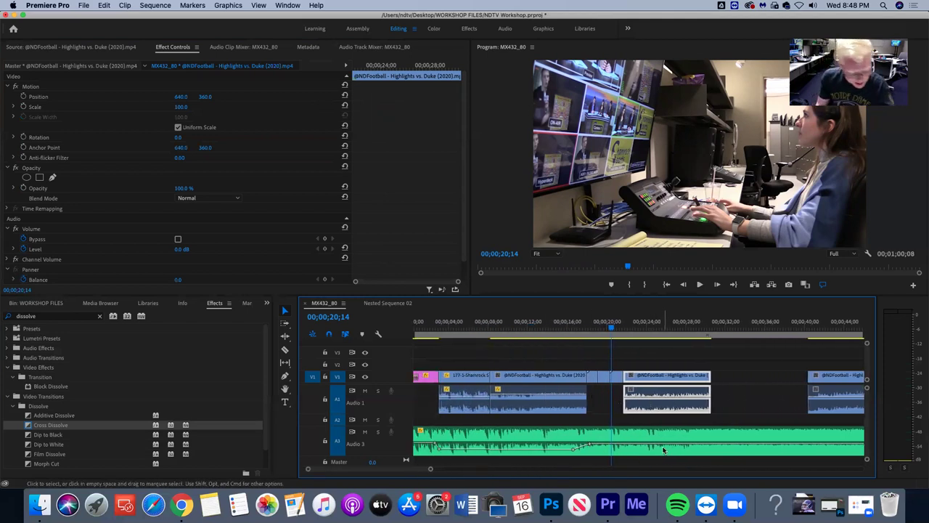
click(624, 448)
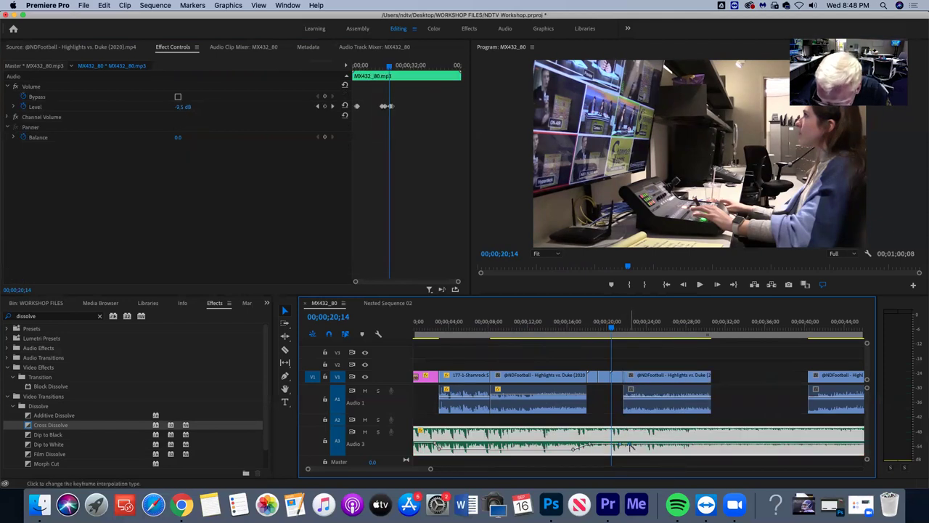
drag(629, 445, 629, 447)
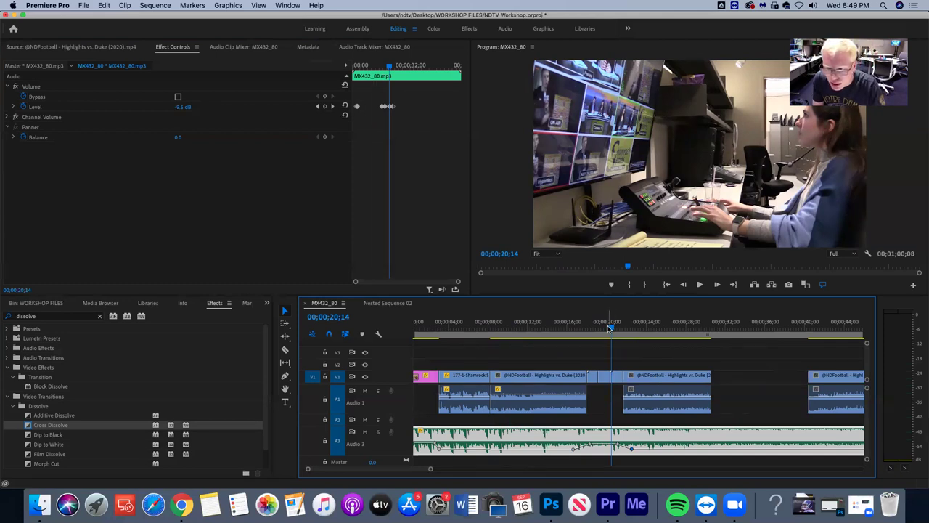
key(space)
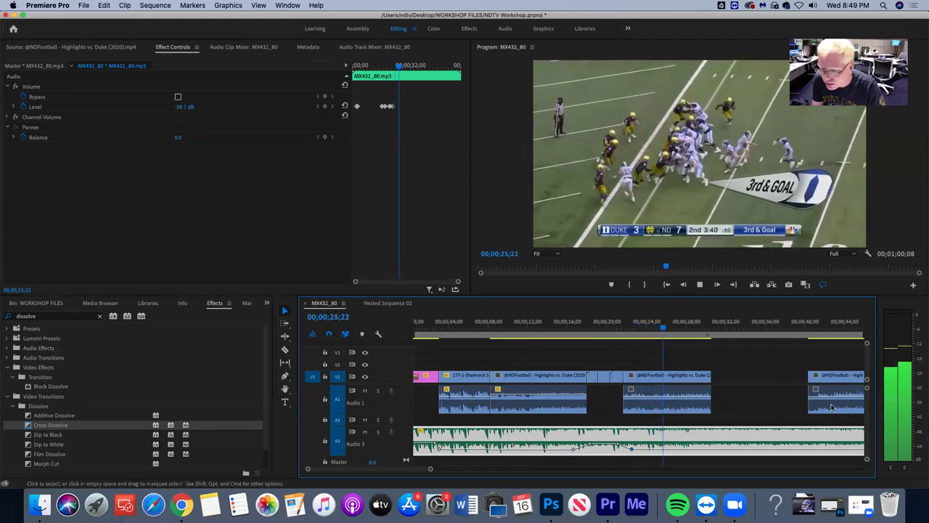
key(space)
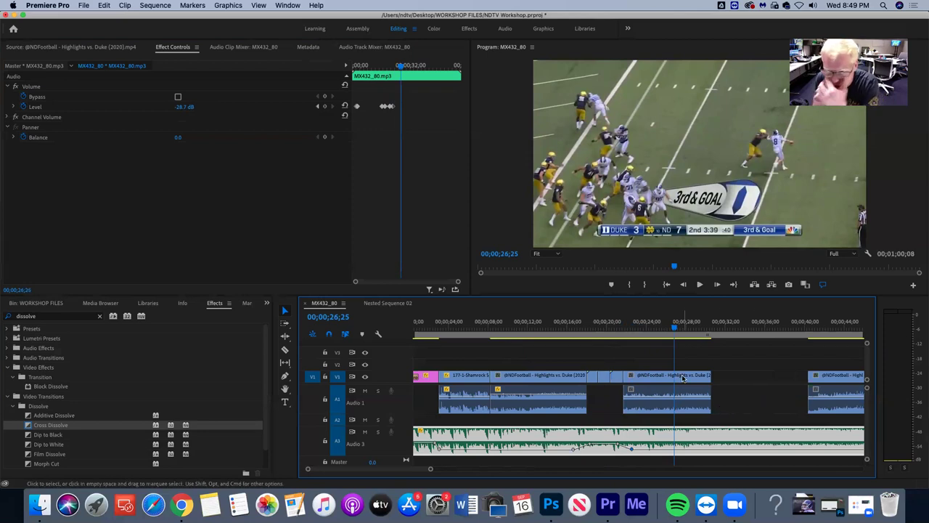
Copy the Volume effect of the first football highlights clip and paste it onto the two remaining highlights clips, setting their level to 3.7 dB
click(554, 392)
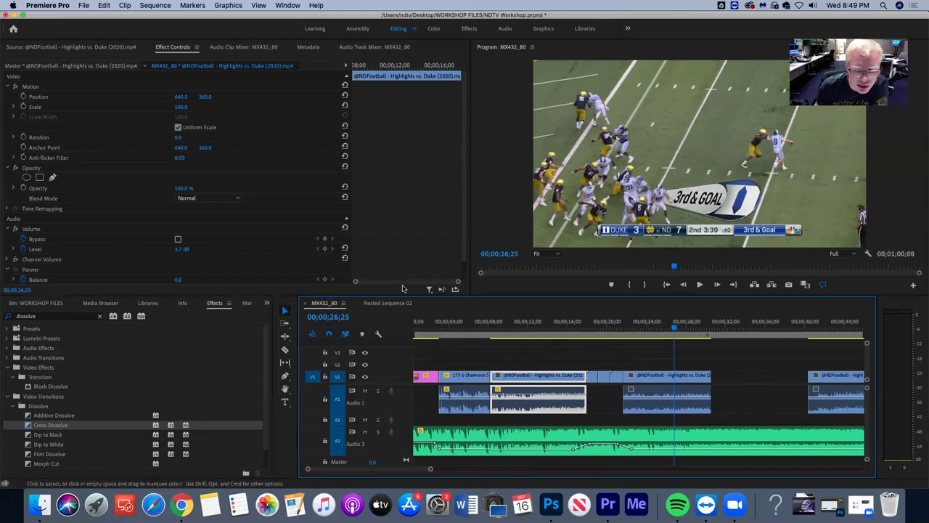
click(42, 229)
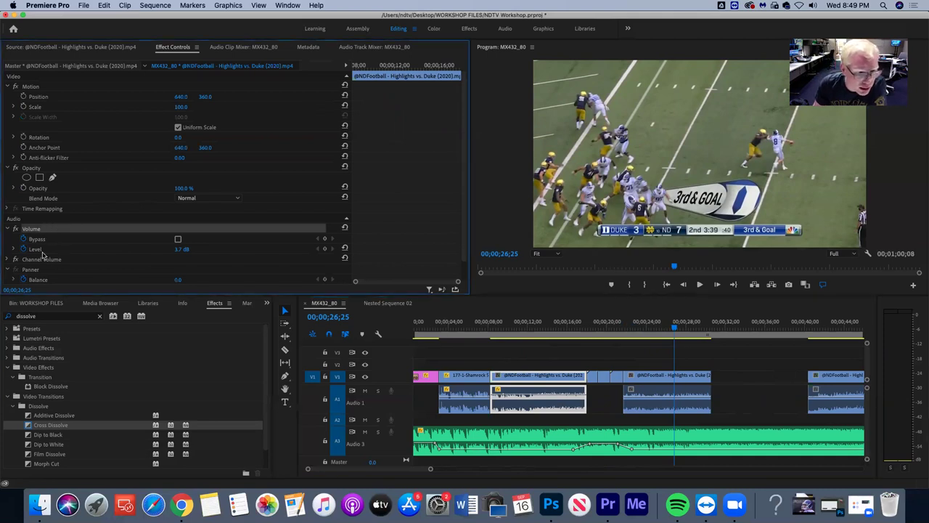
right_click(94, 229)
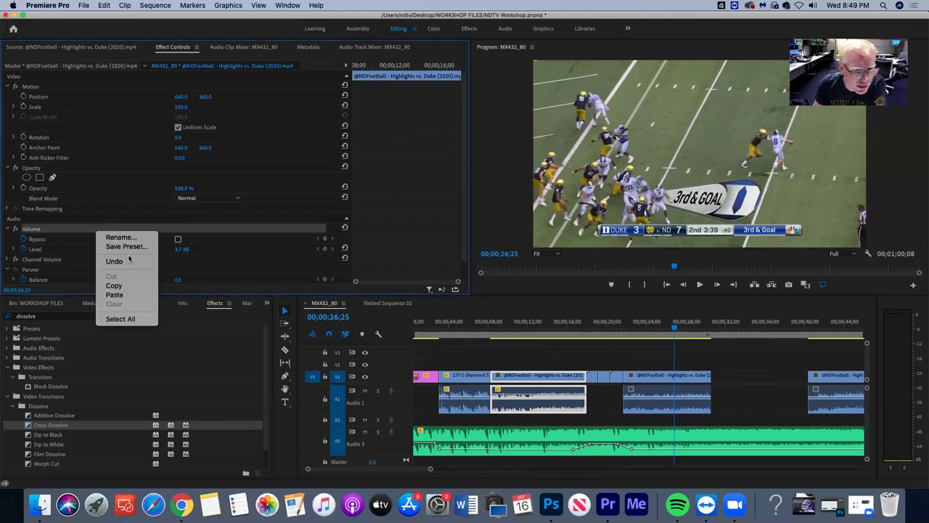
click(136, 287)
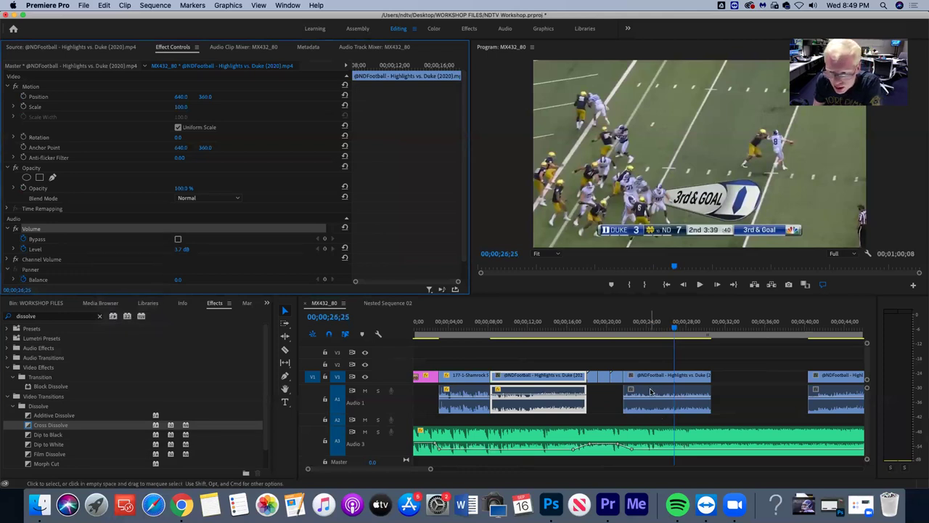
click(651, 392)
click(656, 327)
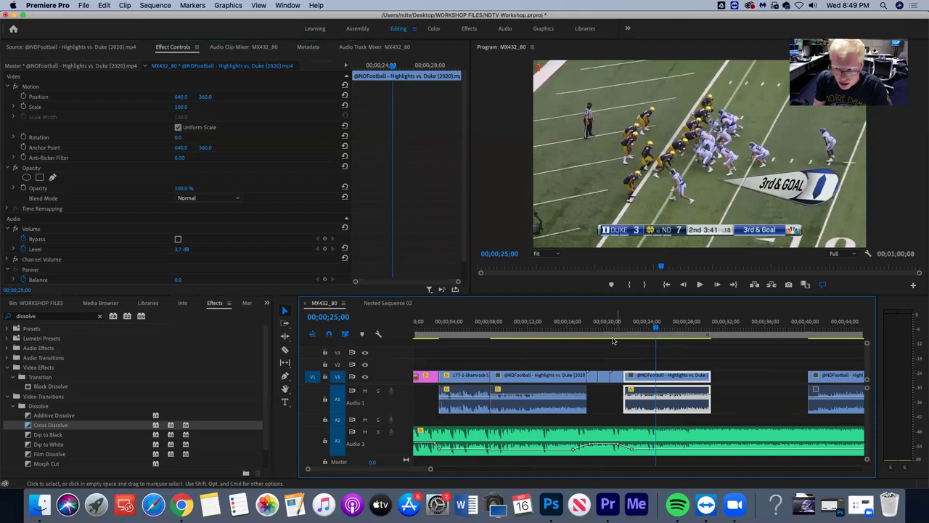
click(815, 327)
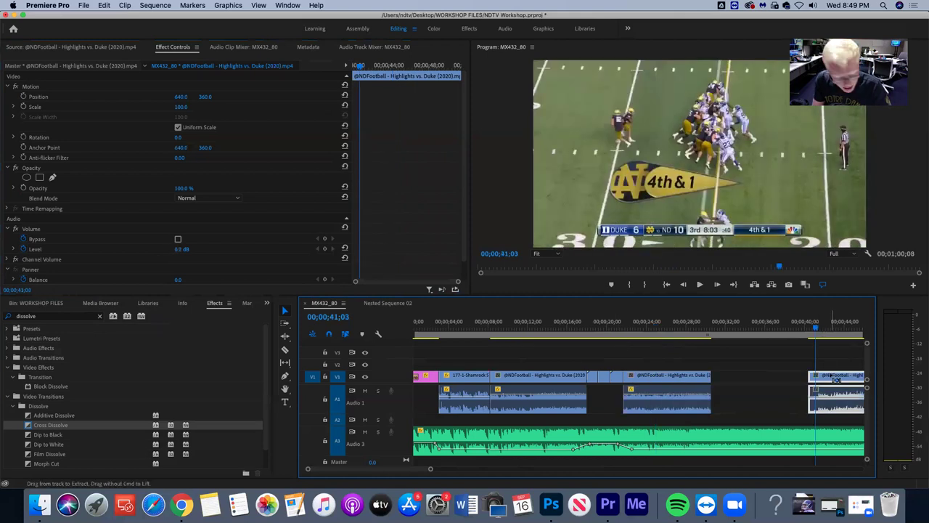
drag(835, 399, 835, 393)
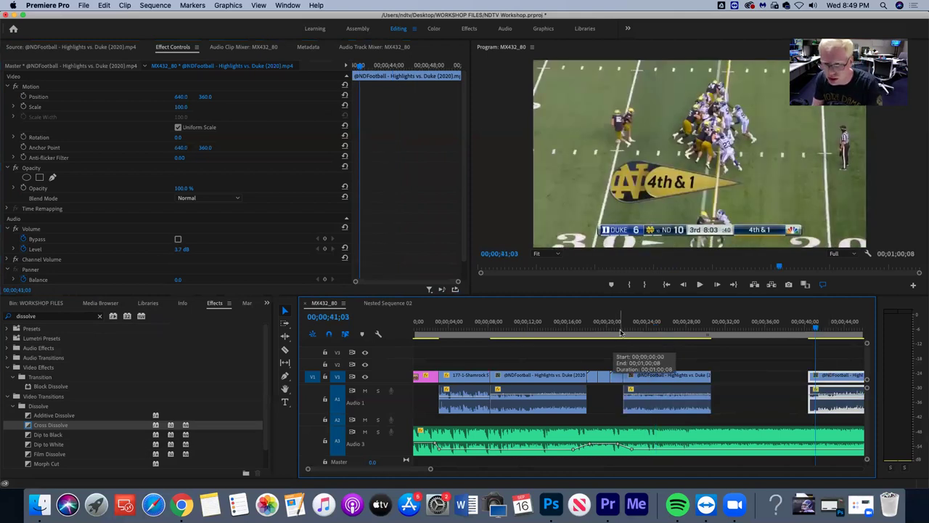
Play from the last crew clip through the second football highlights clip to review the balance of music and clip audio
click(615, 375)
click(617, 326)
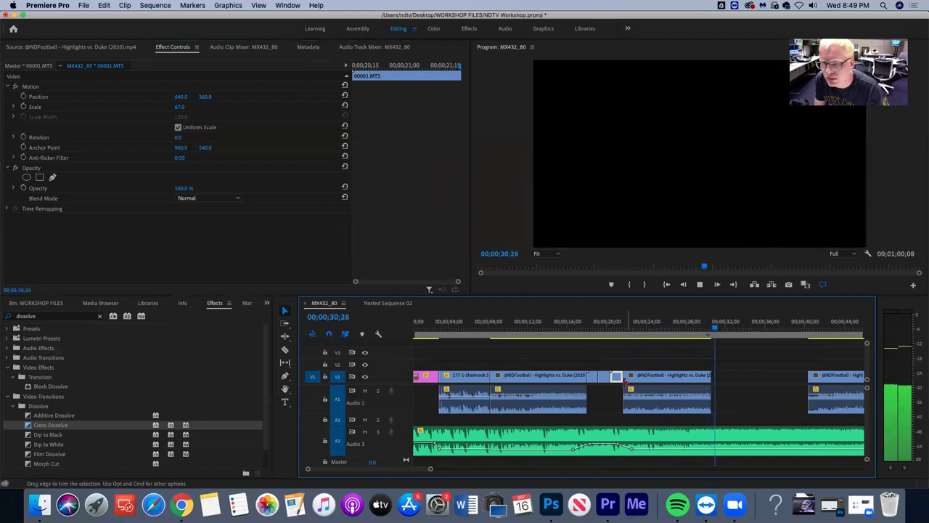
click(625, 435)
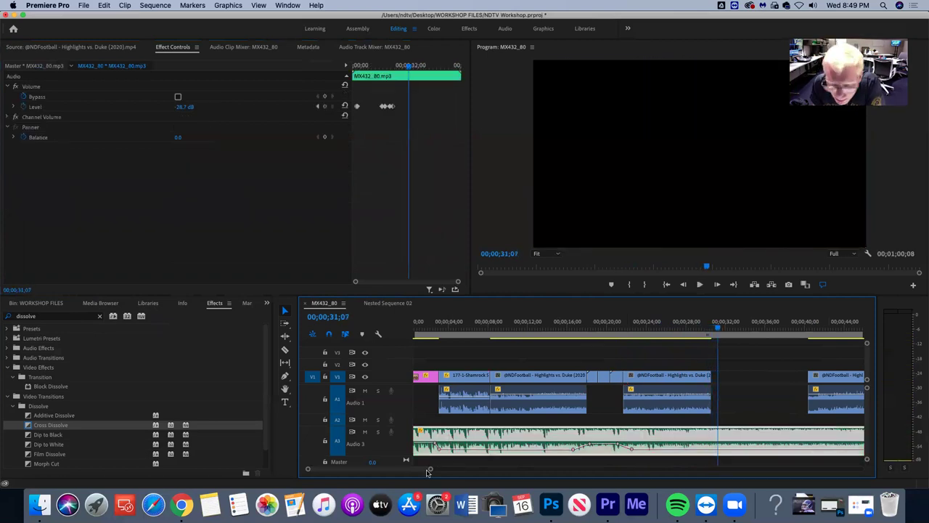
drag(429, 470, 458, 472)
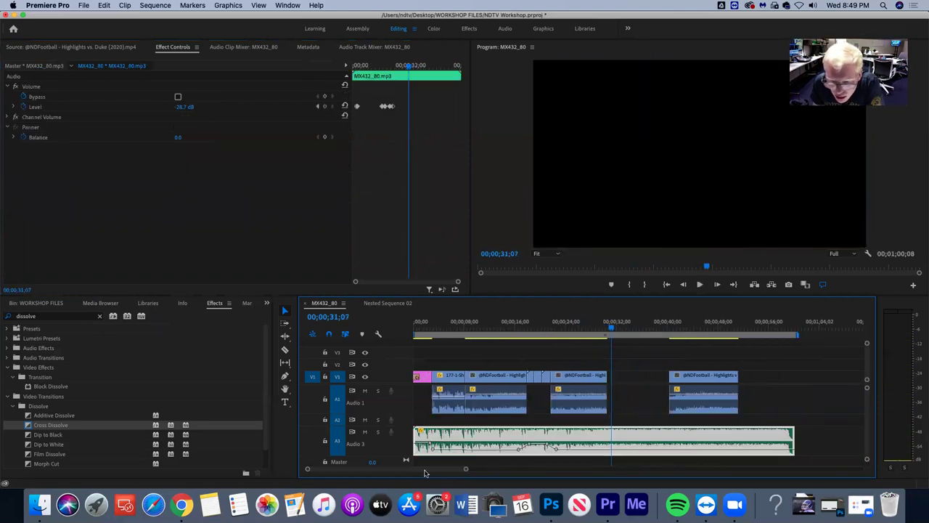
Open the WORKSHOP FILES bin and load the reporter segment clip dated 9:11:2020 for source preview
click(28, 304)
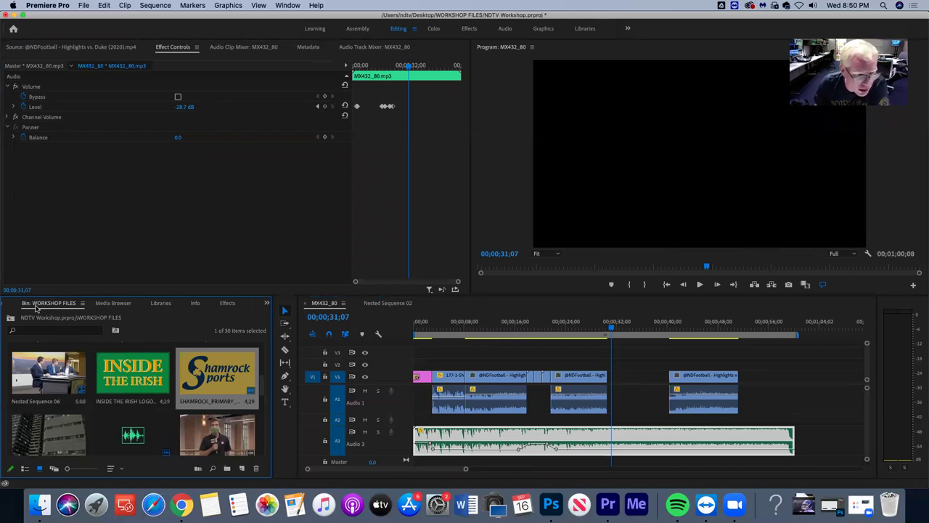
click(11, 318)
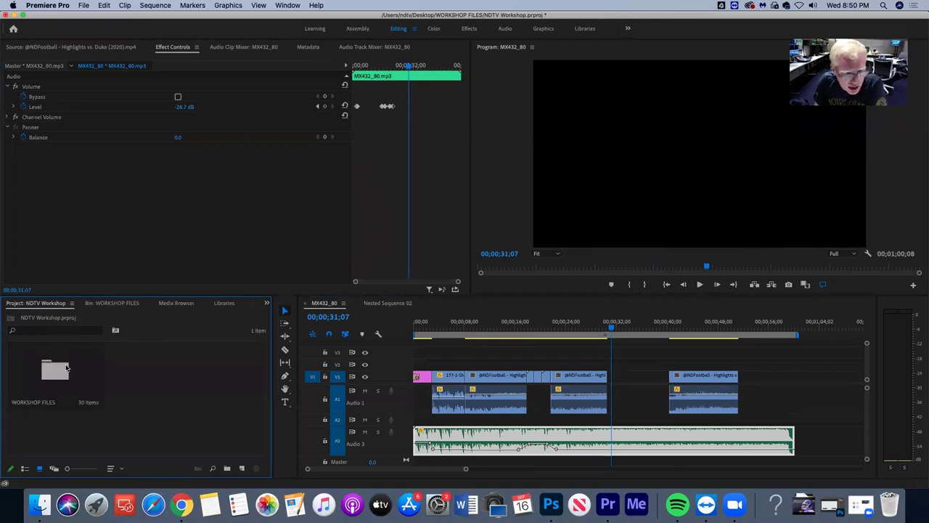
double_click(61, 373)
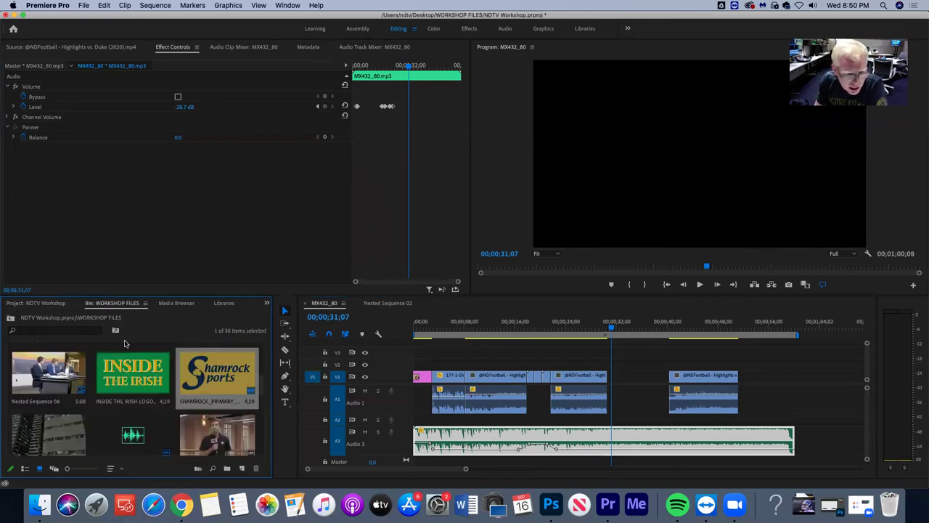
mouse_move(263, 384)
mouse_down()
mouse_move(267, 413)
mouse_move(264, 379)
mouse_move(266, 399)
mouse_up()
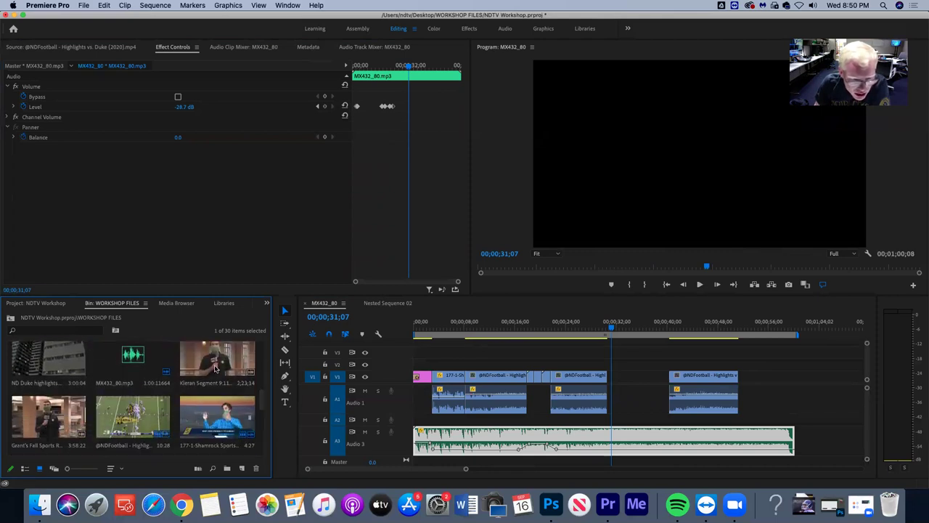
double_click(214, 366)
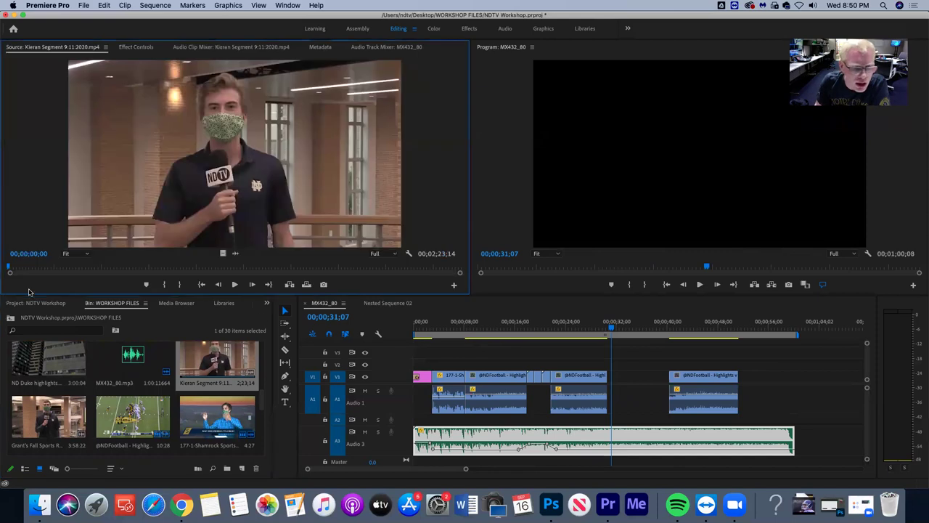
Mark the reporter segment from 00;00;09;27 to 00;00;10;29 and place it on V1 directly after the second football highlights clip
drag(9, 266, 40, 271)
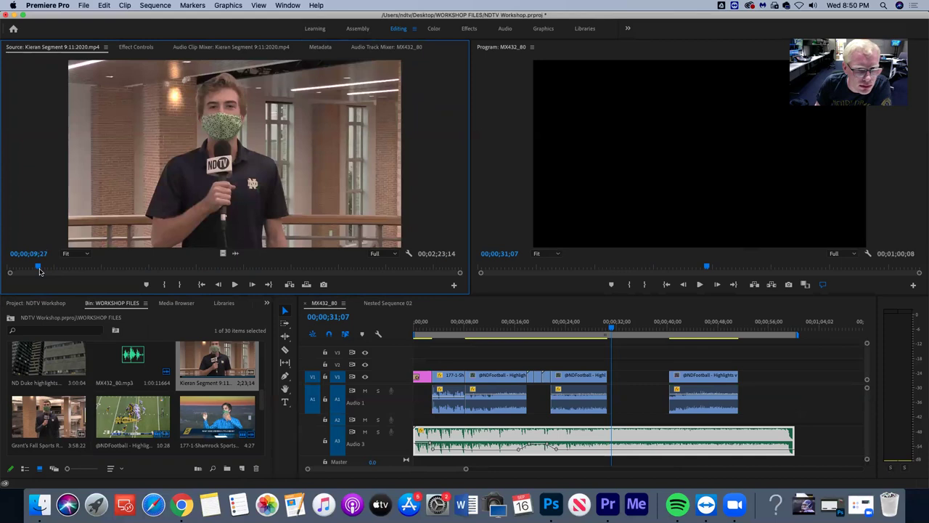
click(166, 285)
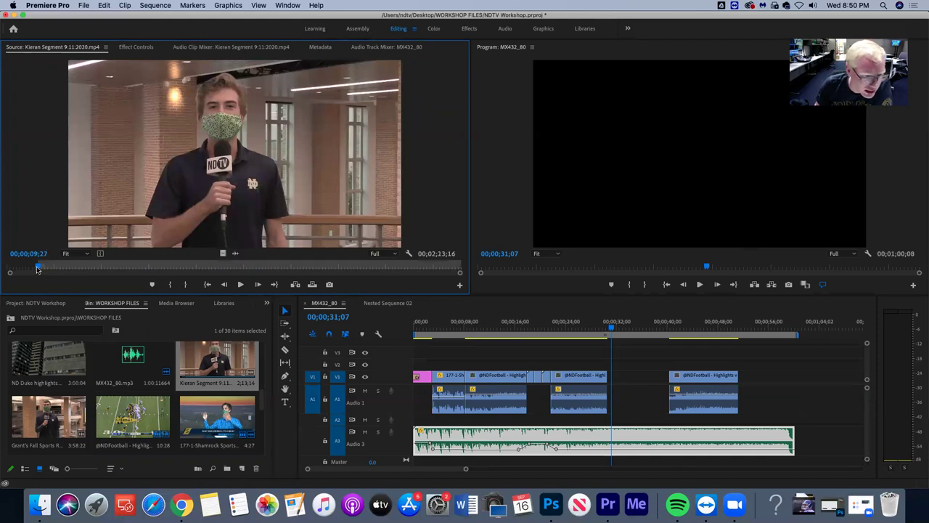
drag(37, 268, 40, 269)
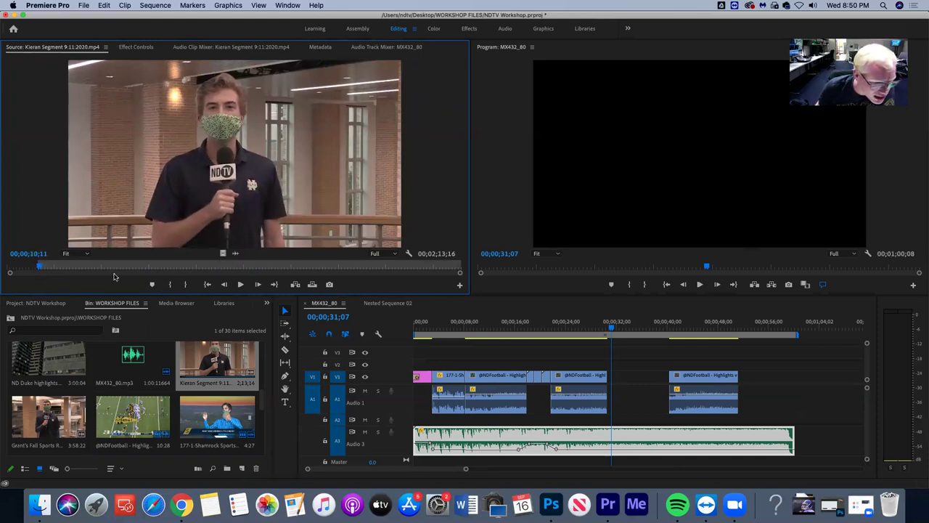
click(207, 285)
drag(39, 268, 42, 269)
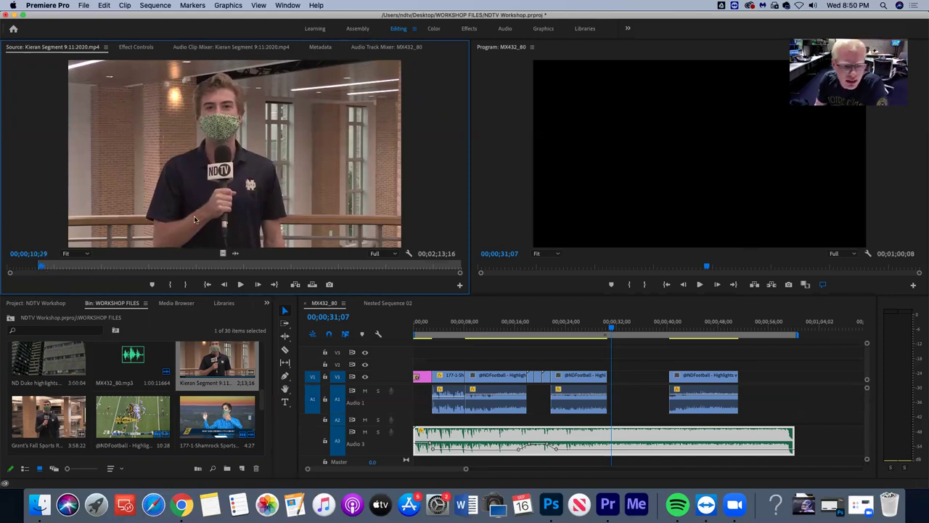
click(185, 283)
drag(144, 201, 614, 383)
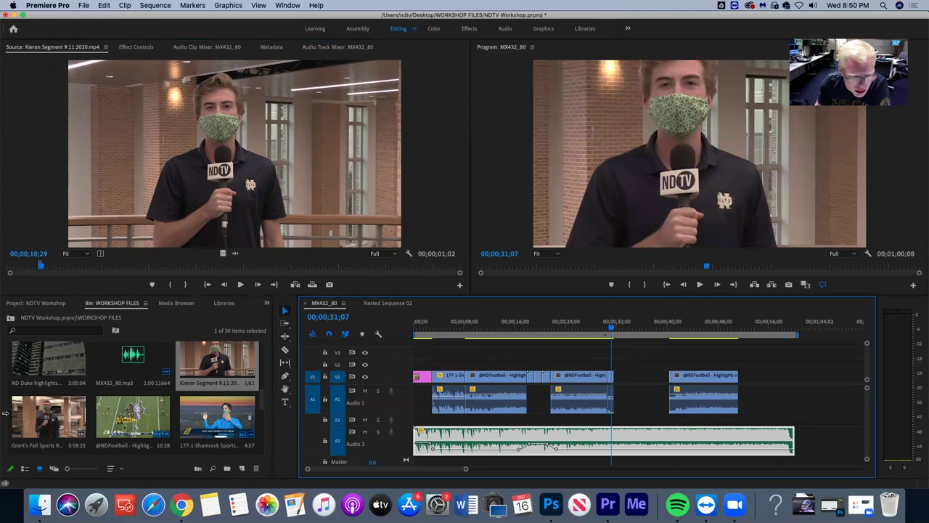
Load the Fall Sports Rundown (9.11.2020) clip from the bin and mark its out point just over 5 seconds in
click(48, 413)
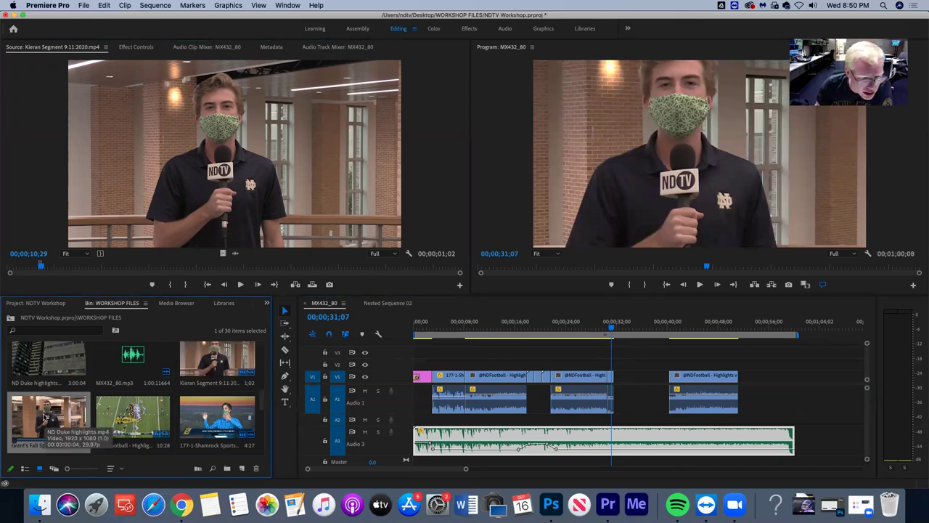
double_click(45, 418)
drag(9, 269, 16, 269)
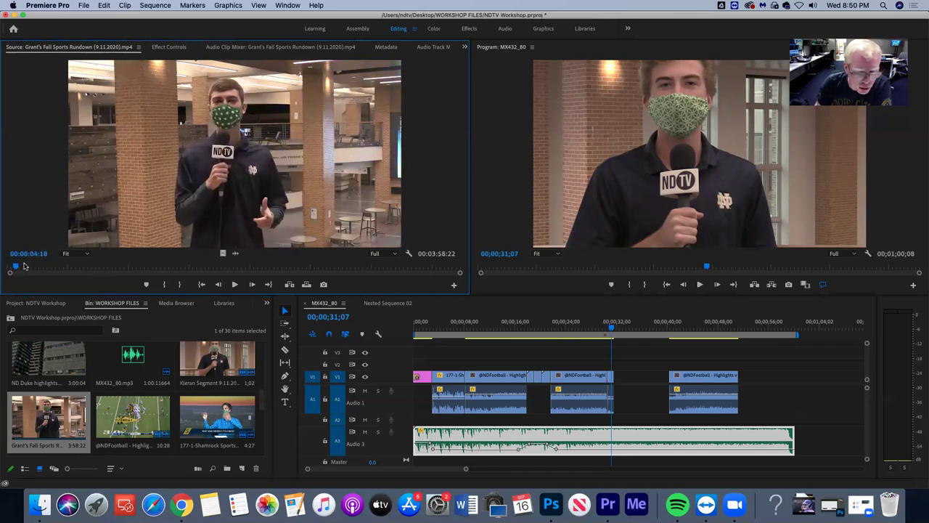
key(Right)
key(Right)
key(Right)
key(Right)
key(Right)
key(Right)
key(Right)
key(Right)
key(Right)
key(Right)
key(Right)
key(Right)
key(Right)
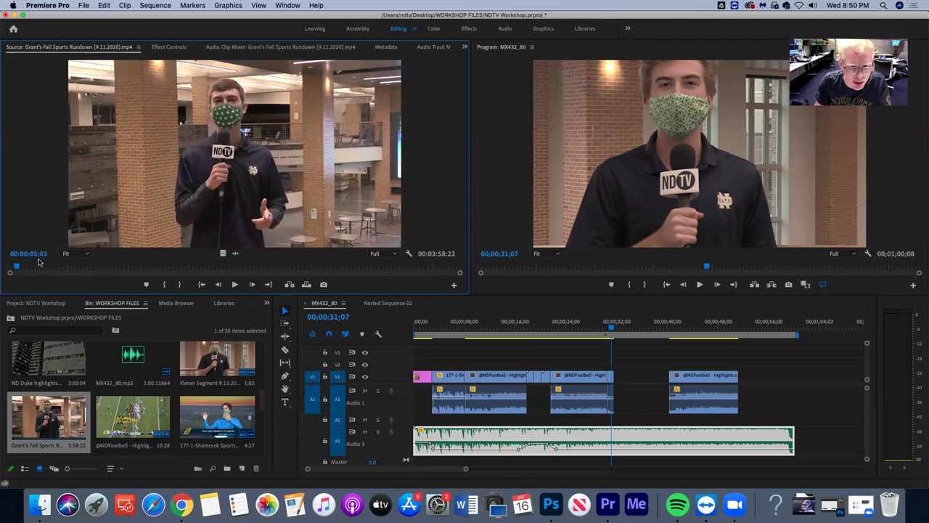
key(Right)
key(Right)
key(Right)
key(Right)
key(Right)
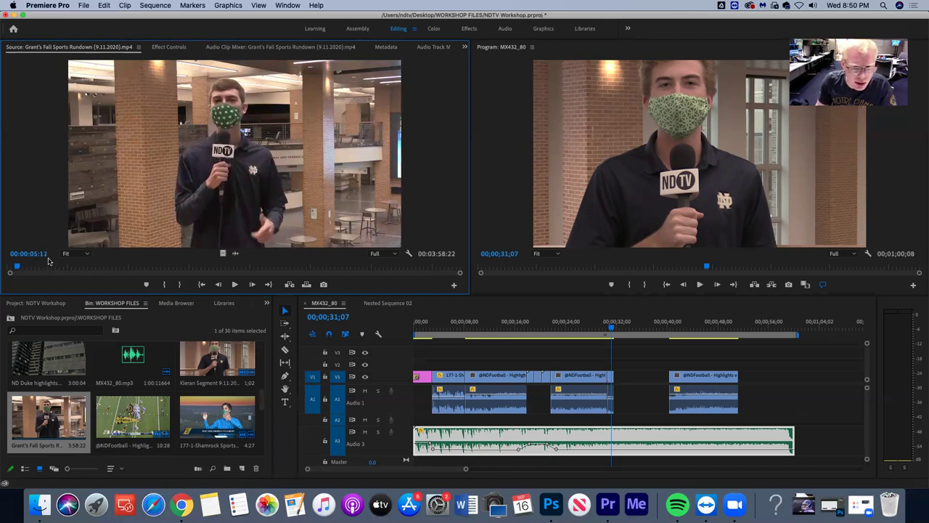
key(Left)
key(Left)
key(o)
Mark the Fall Sports Rundown clip's in point at 00:00:03:25 and place it on V1 directly after the reporter segment
drag(13, 266, 11, 268)
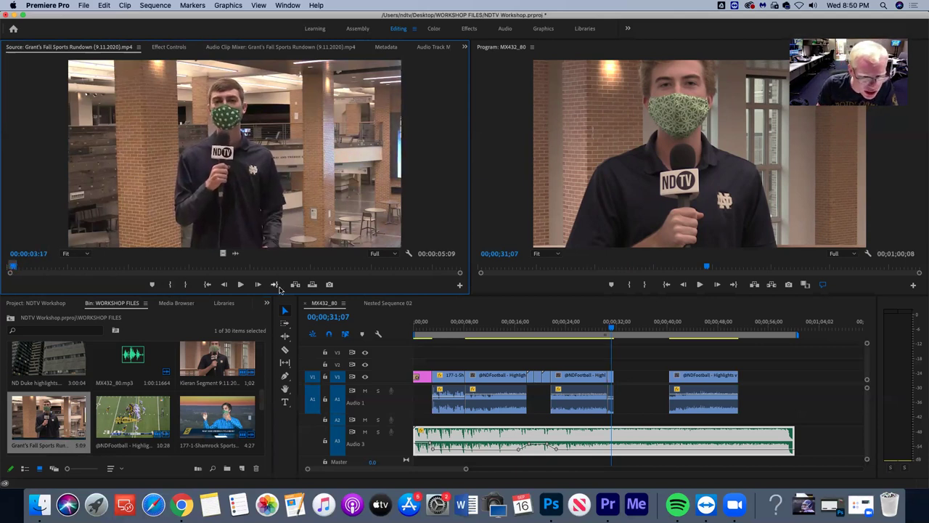
click(275, 285)
drag(16, 267, 12, 267)
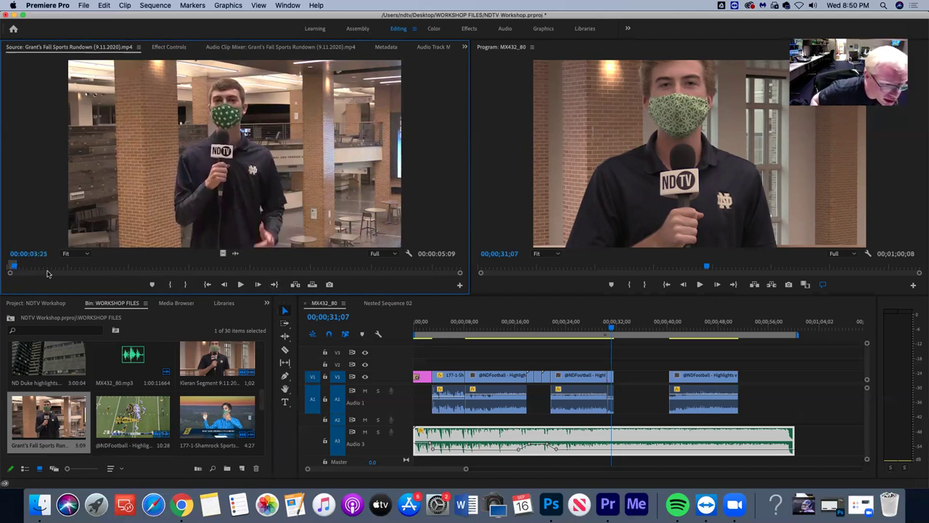
click(171, 284)
drag(205, 165, 614, 369)
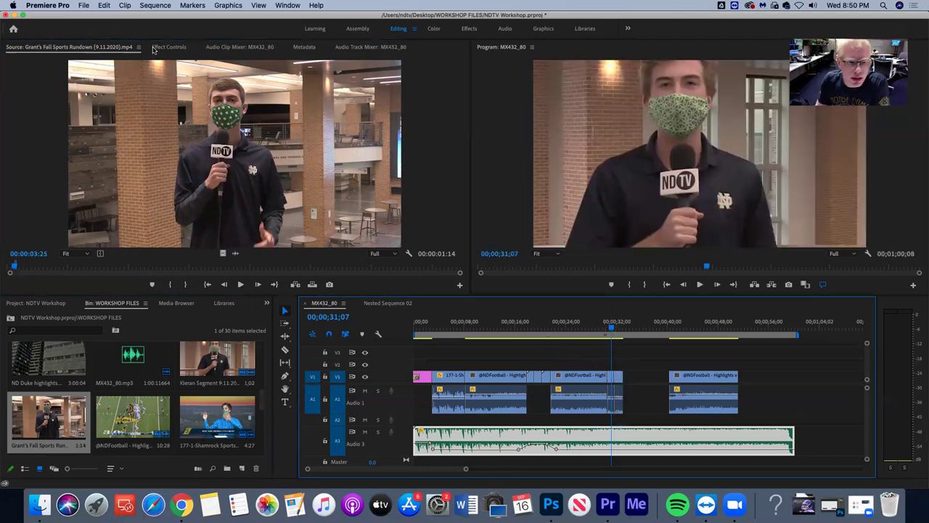
Copy the Motion settings of the 00001.MTS clip at 00;00;21;04 on V1
click(615, 330)
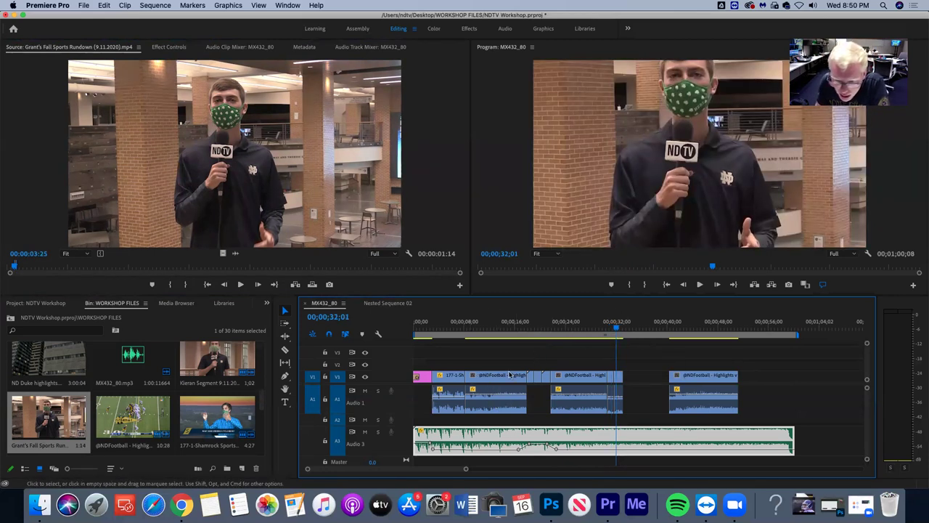
click(547, 327)
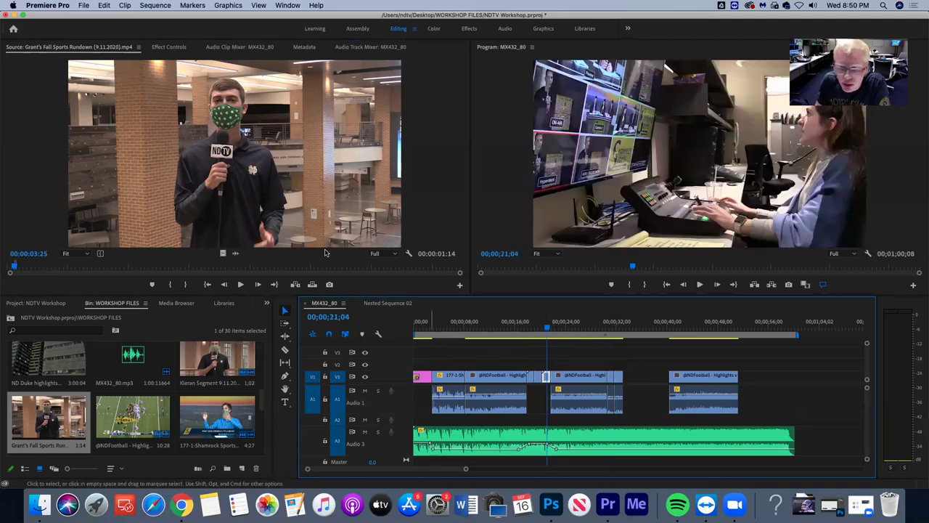
click(169, 47)
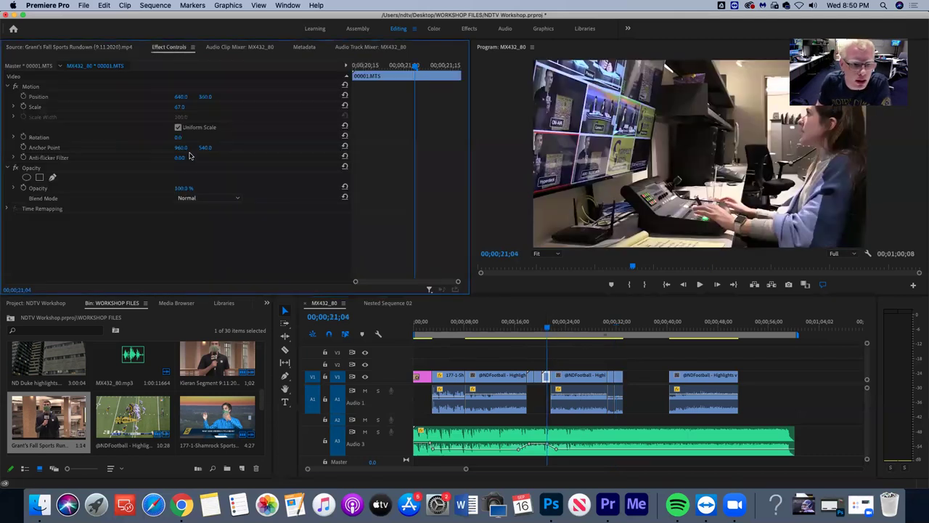
click(62, 88)
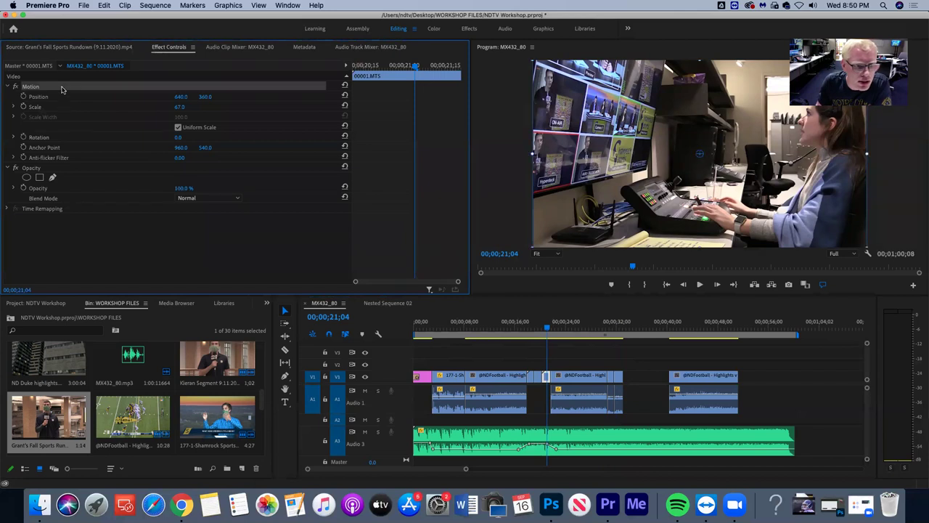
right_click(44, 86)
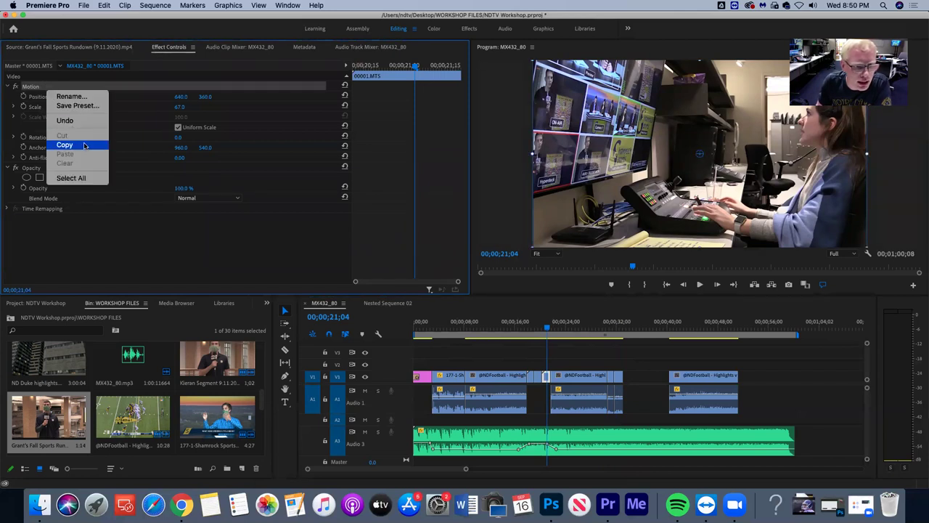
click(73, 143)
Paste the copied Motion settings onto the reporter segment and the Fall Sports Rundown clip on V1
click(610, 330)
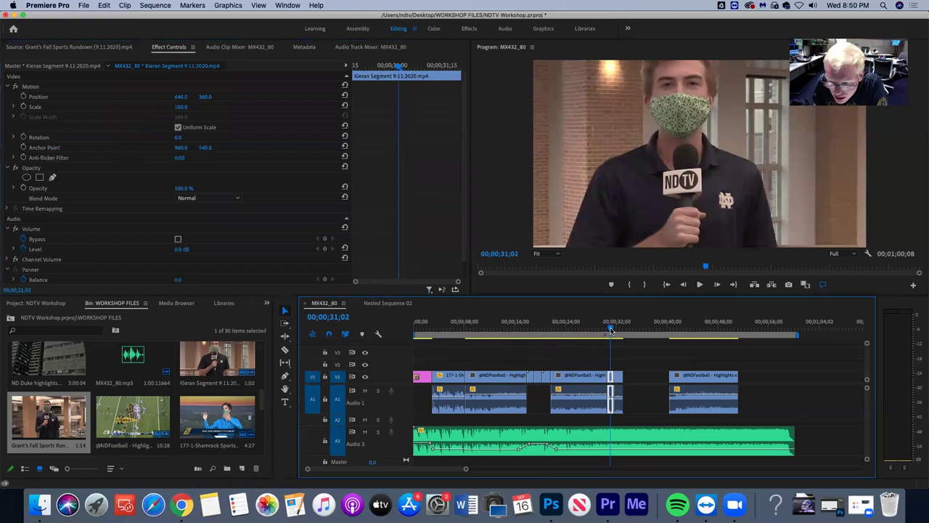
key(super+v)
click(616, 329)
key(super+v)
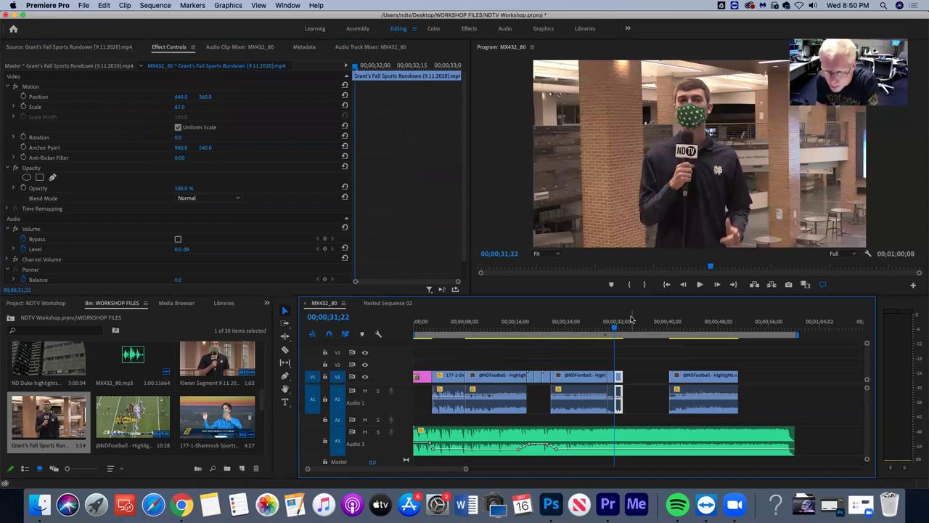
Unlink the Fall Sports Rundown and reporter segment clips from their audio and delete both audio parts from Audio 1
right_click(618, 378)
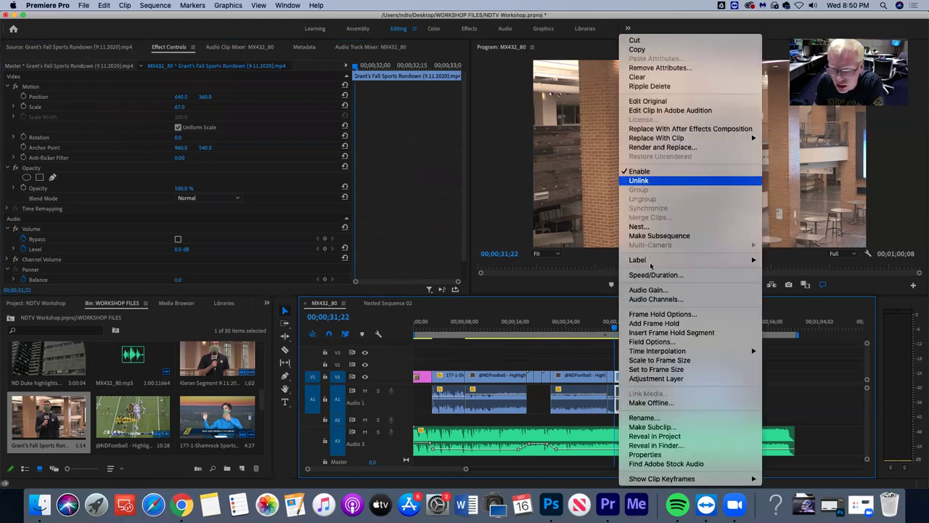
click(642, 182)
click(619, 391)
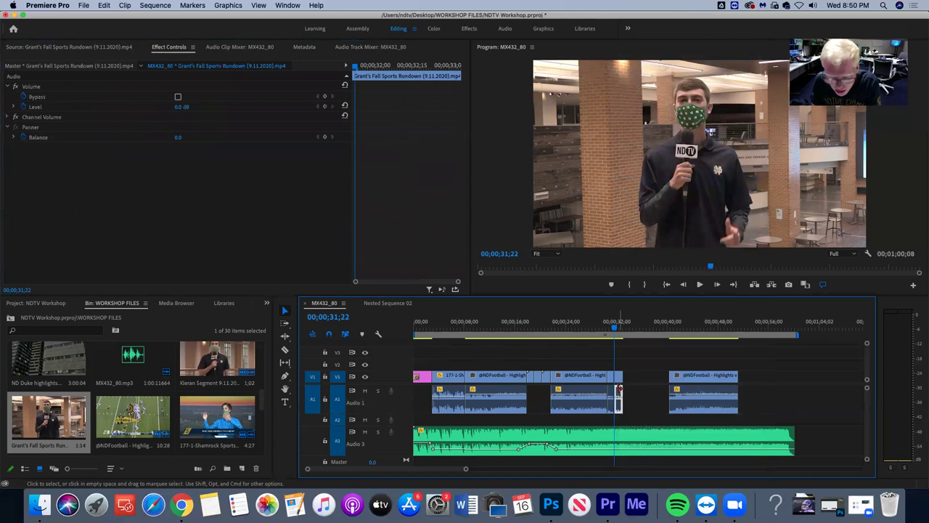
right_click(614, 376)
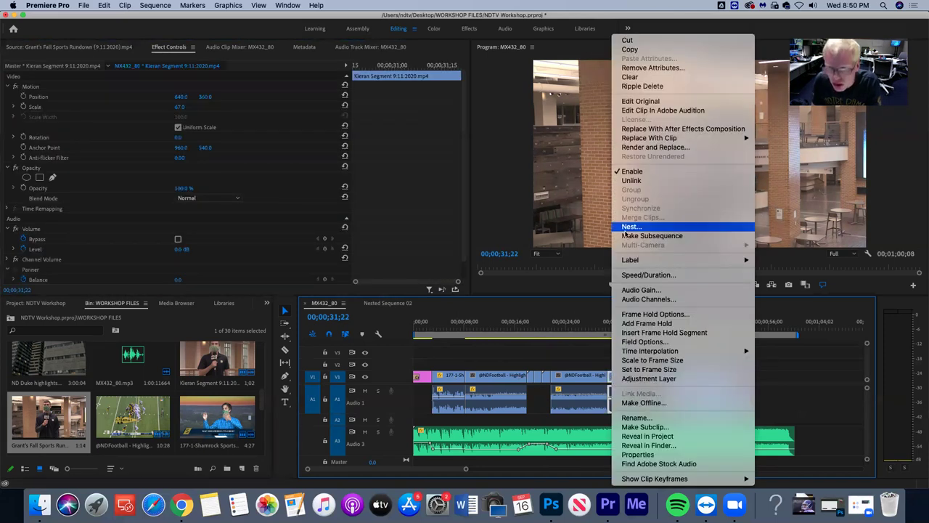
click(632, 180)
click(611, 391)
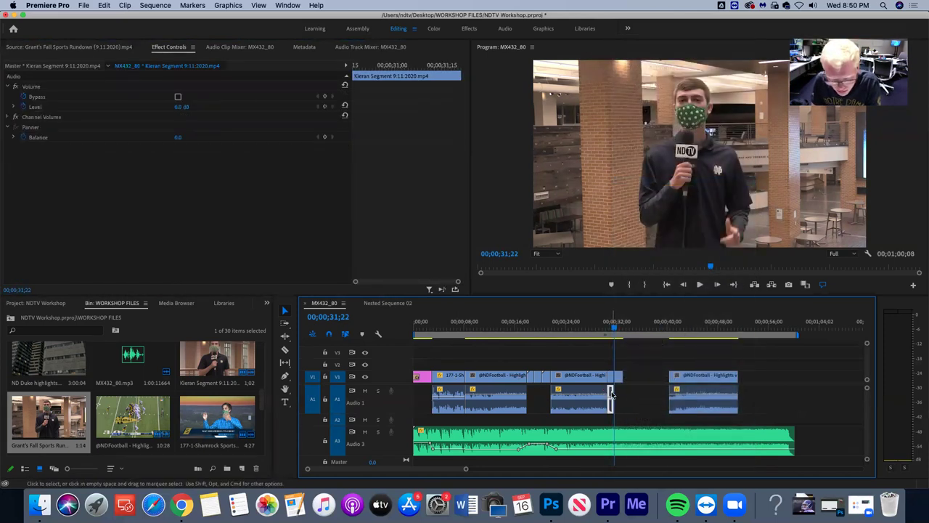
mouse_move(614, 328)
mouse_down()
mouse_move(604, 329)
mouse_move(618, 328)
mouse_up()
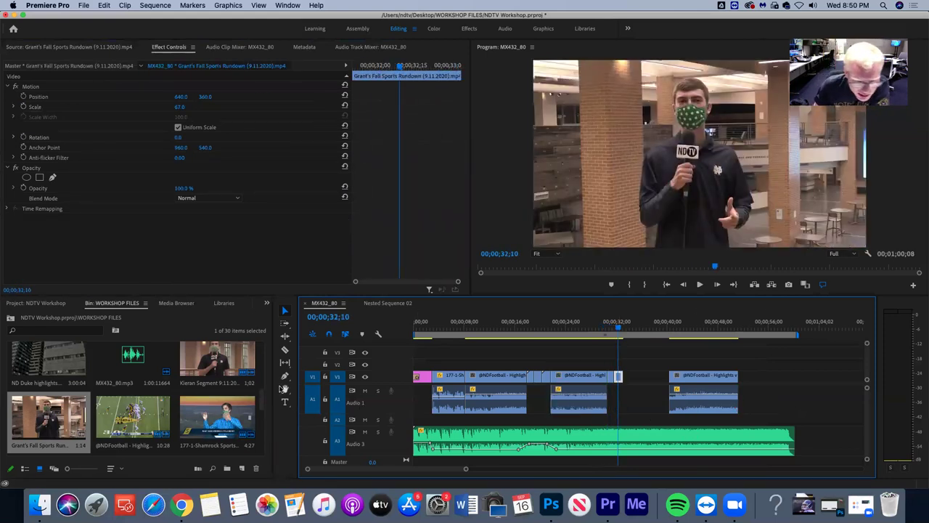
Find the 106-1-Shamrock Sports Navy Preview clip in the WORKSHOP FILES bin and load it for source preview
drag(264, 400, 265, 445)
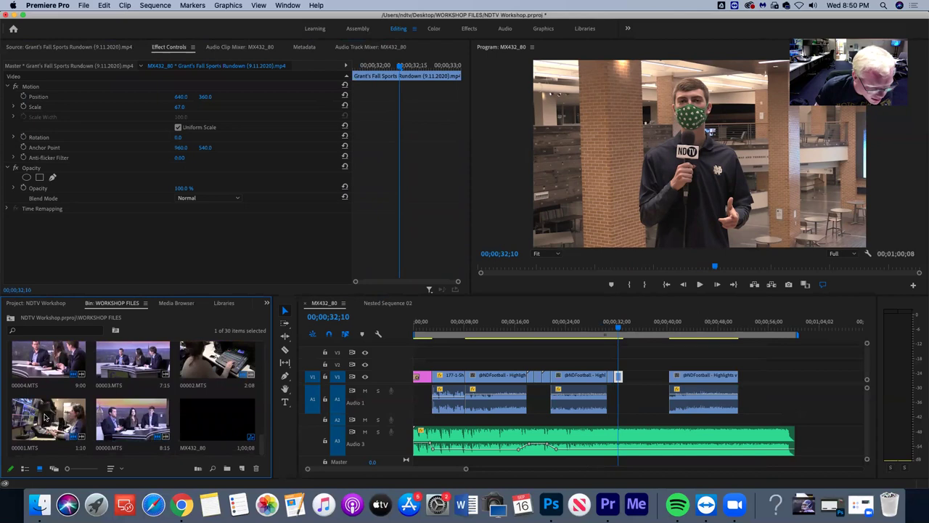
drag(264, 448, 250, 362)
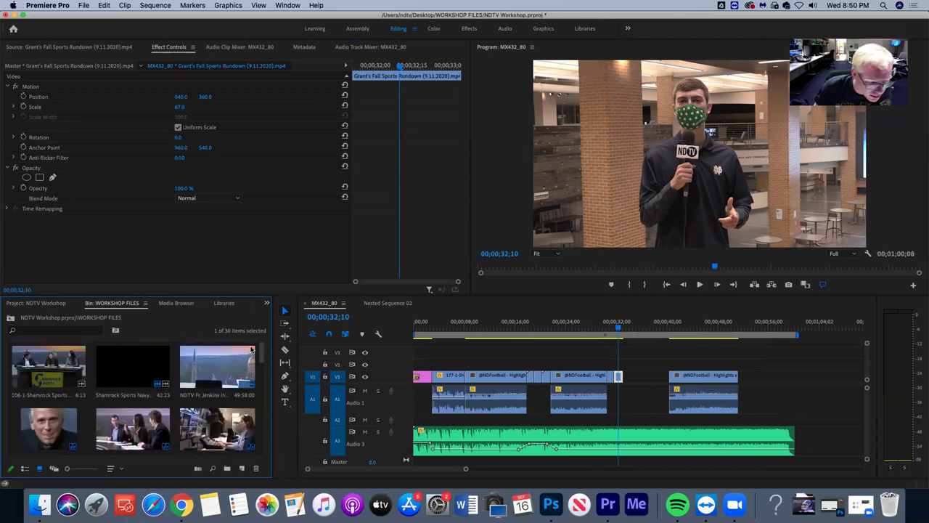
click(44, 371)
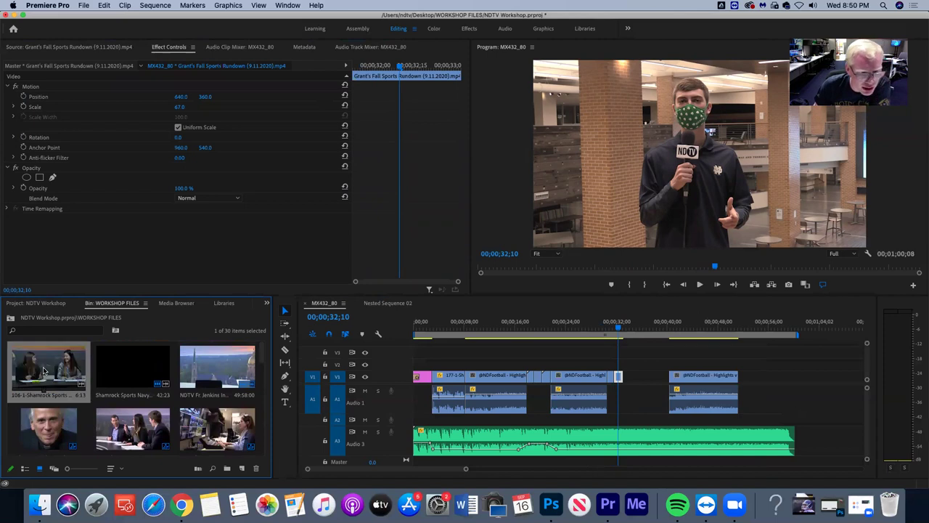
double_click(42, 371)
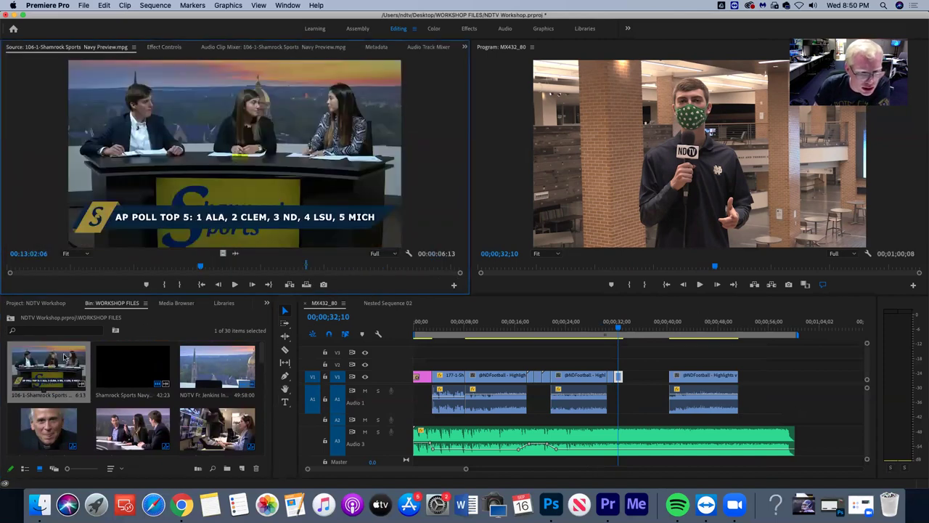
Mark the Navy Preview clip's in point at 00:20:05:25 and place it on V1 directly after the Fall Sports Rundown clip
drag(194, 267, 303, 278)
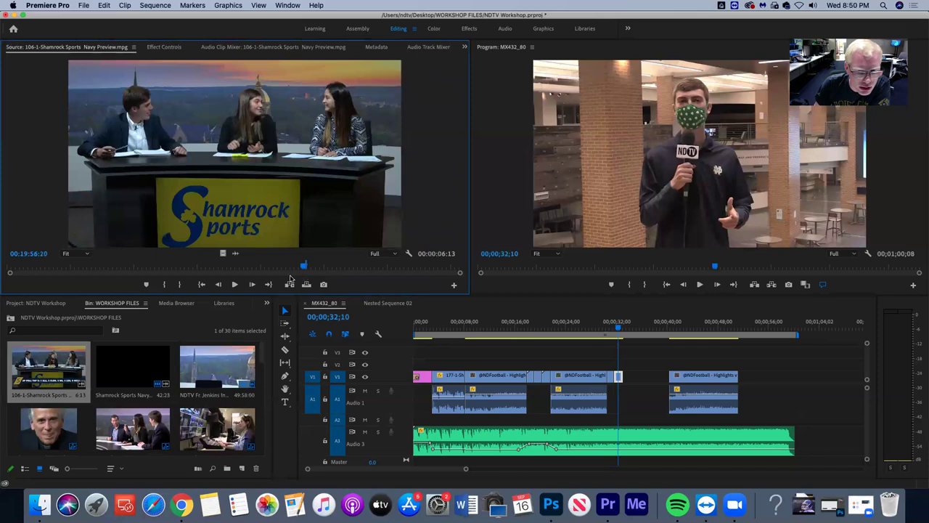
click(202, 285)
click(234, 285)
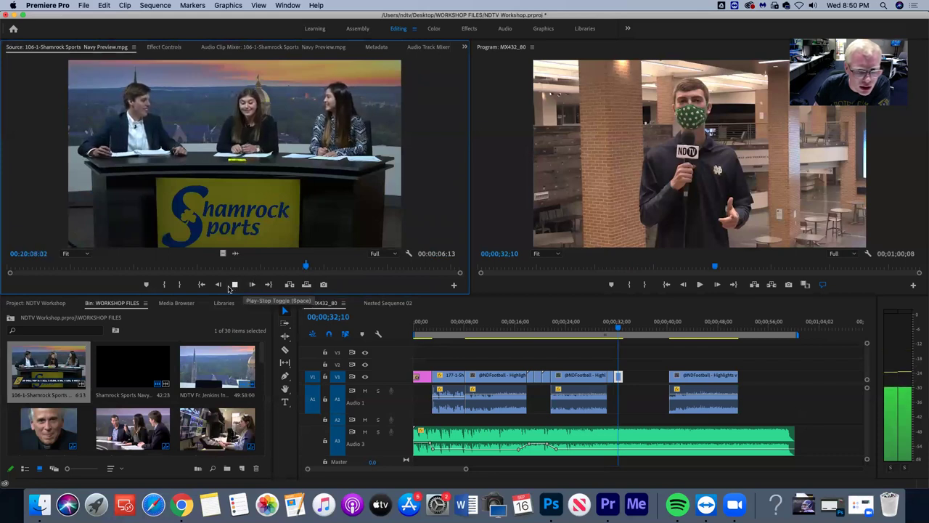
click(234, 286)
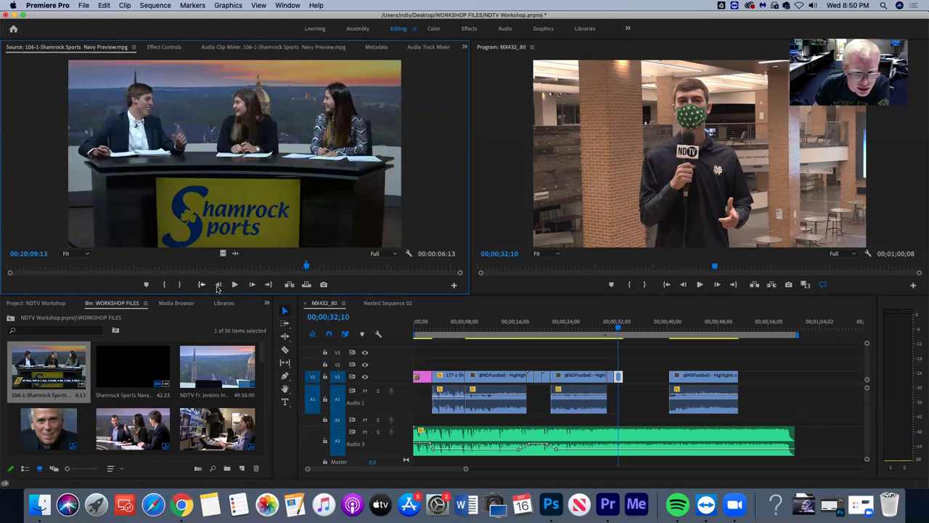
scroll(306, 271, up, 5)
scroll(298, 270, left, 2)
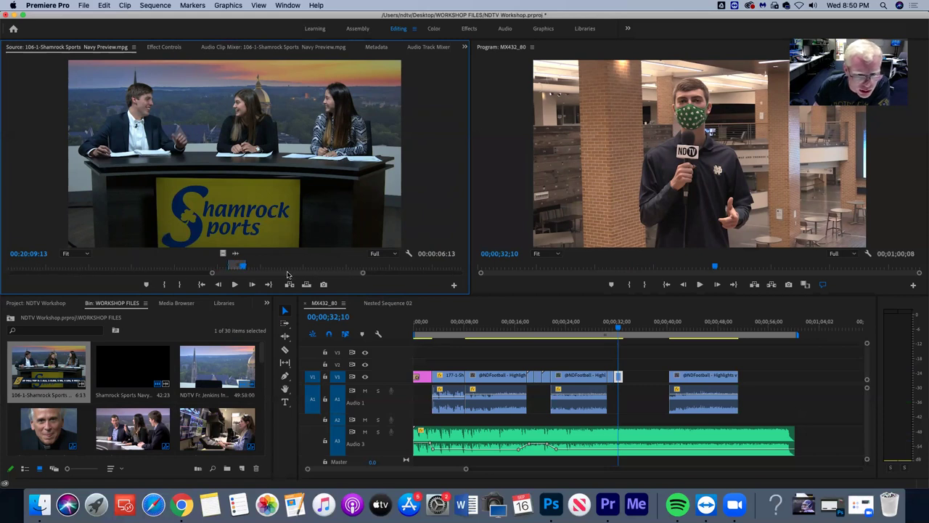
click(202, 284)
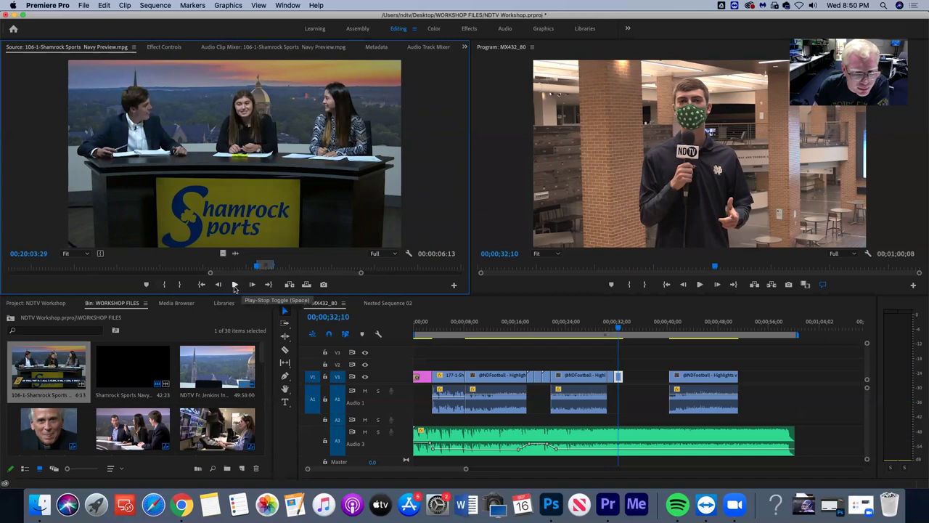
click(234, 284)
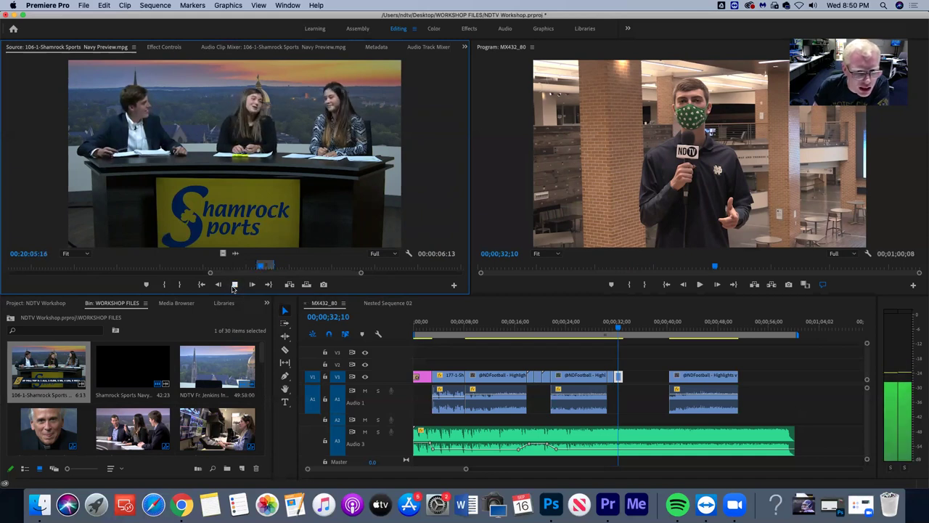
click(233, 285)
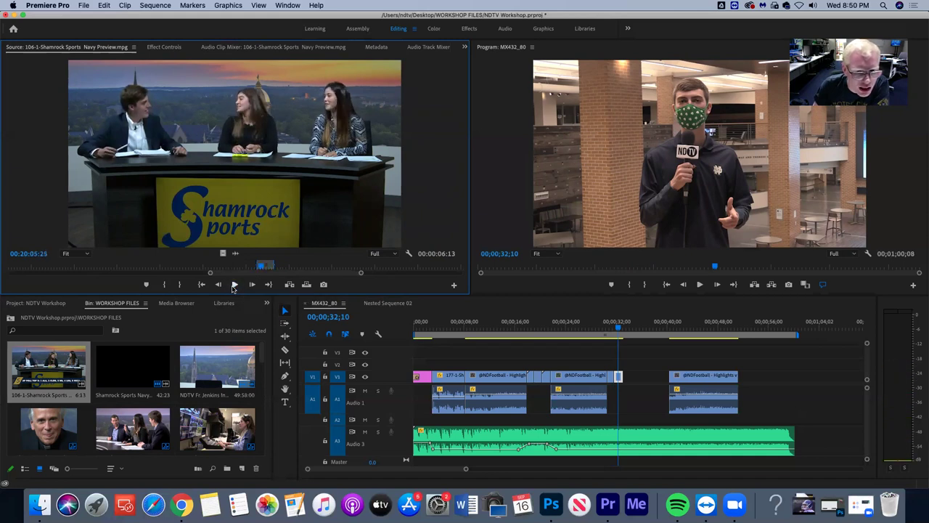
click(163, 284)
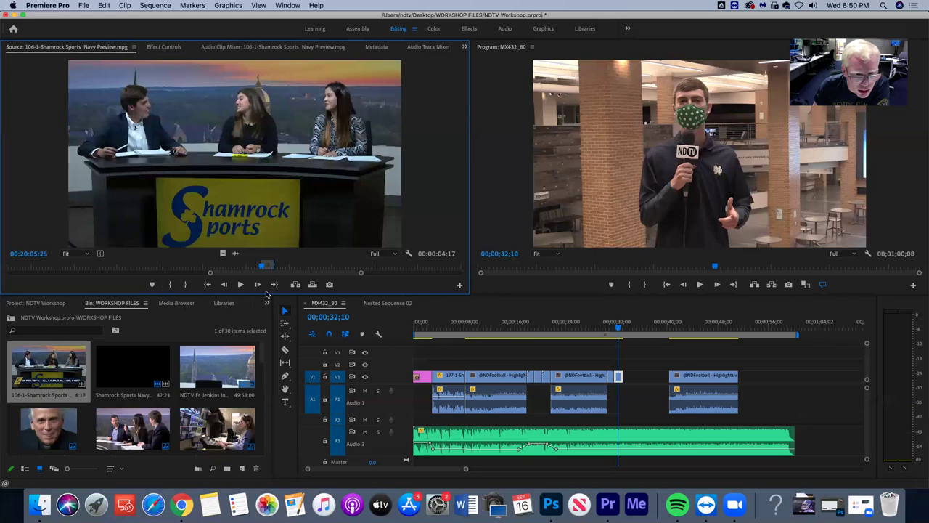
drag(241, 184, 634, 395)
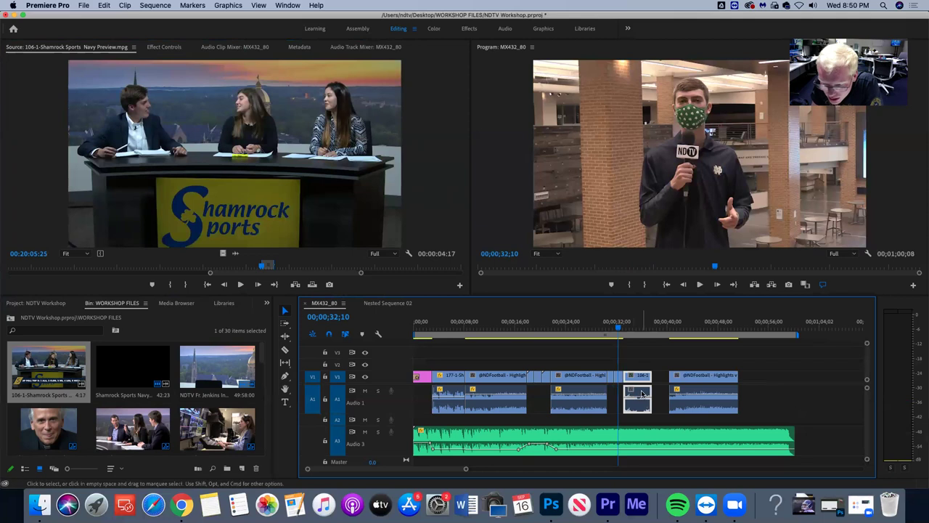
Unlink and delete the Navy Preview clip's audio, and move the last football highlights clip directly against that clip
right_click(642, 394)
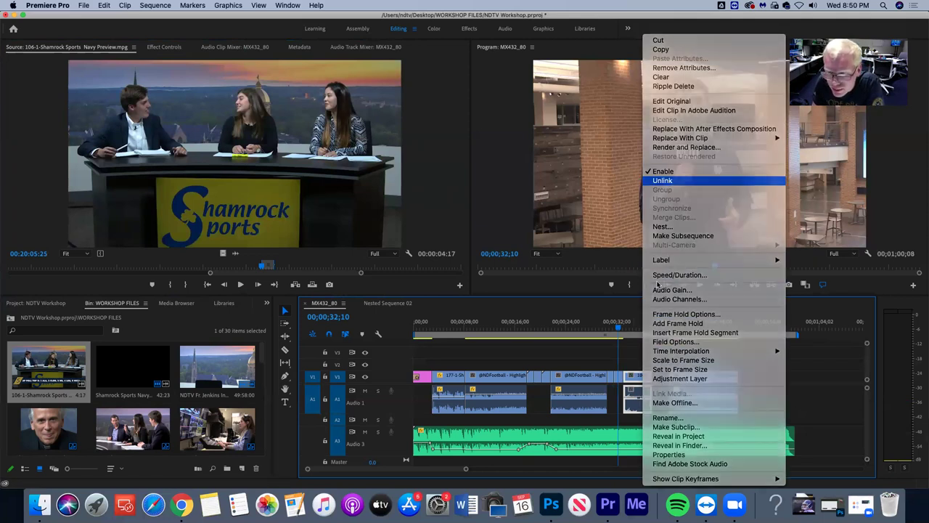
click(662, 180)
click(638, 396)
key(Delete)
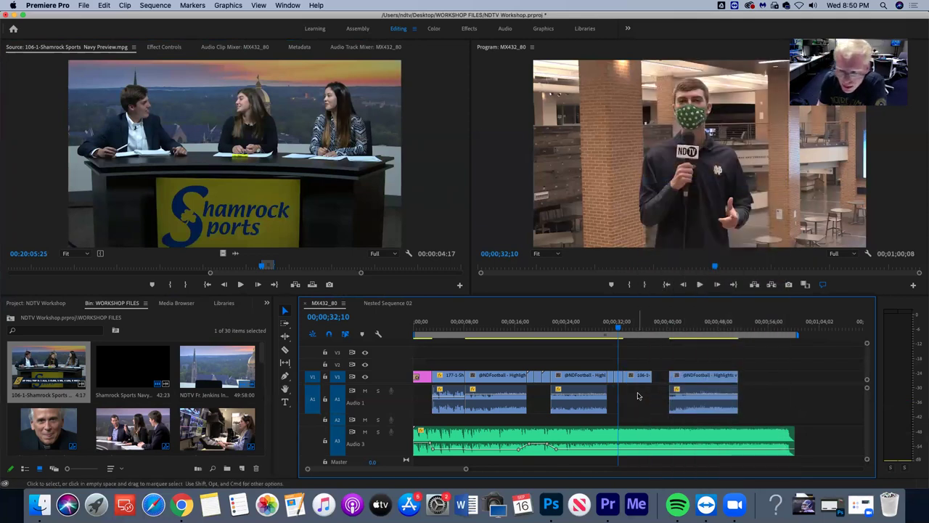
drag(715, 382, 704, 386)
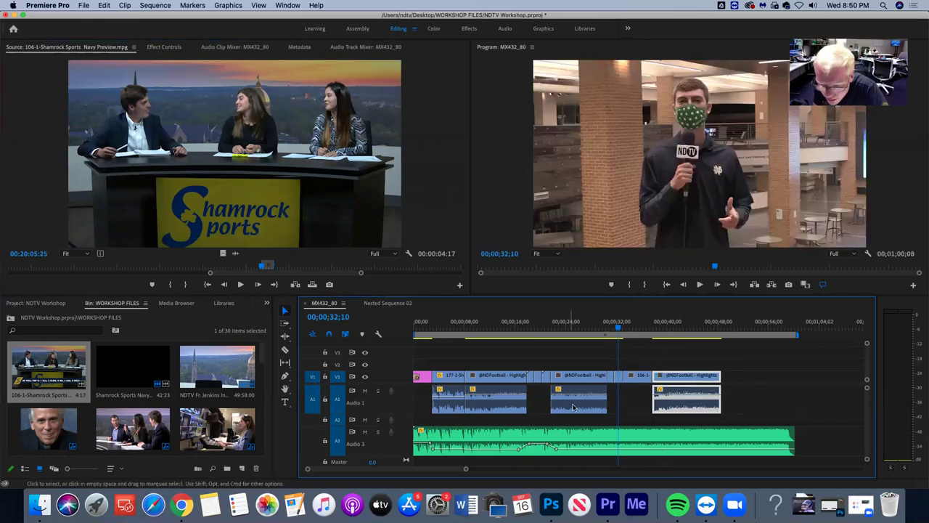
Keyframe the Audio 3 music louder under the reporter and studio clips and play the sequence from 00;00;24;17
click(601, 454)
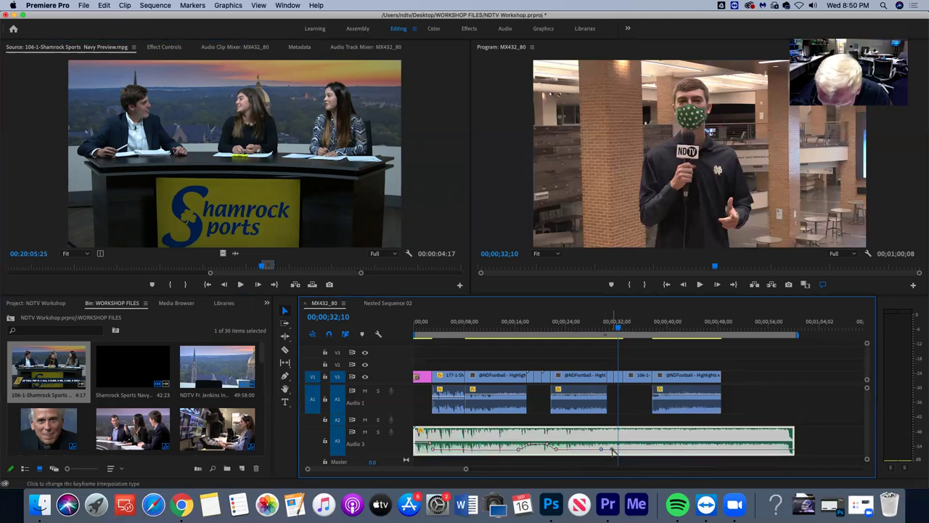
drag(614, 453, 660, 448)
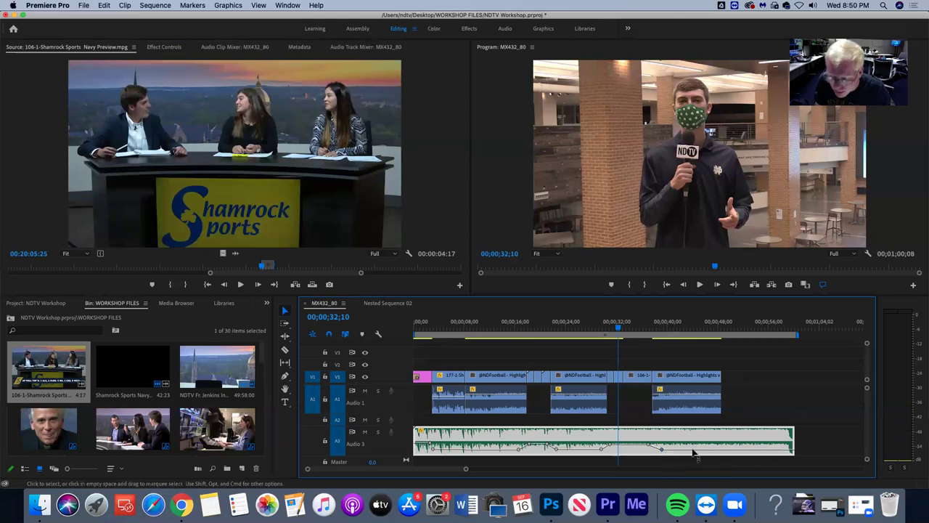
click(570, 327)
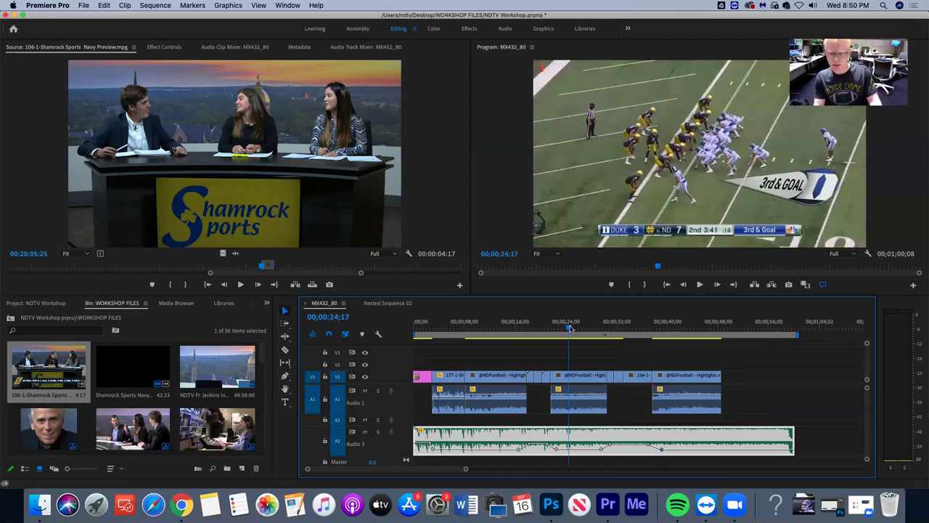
key(space)
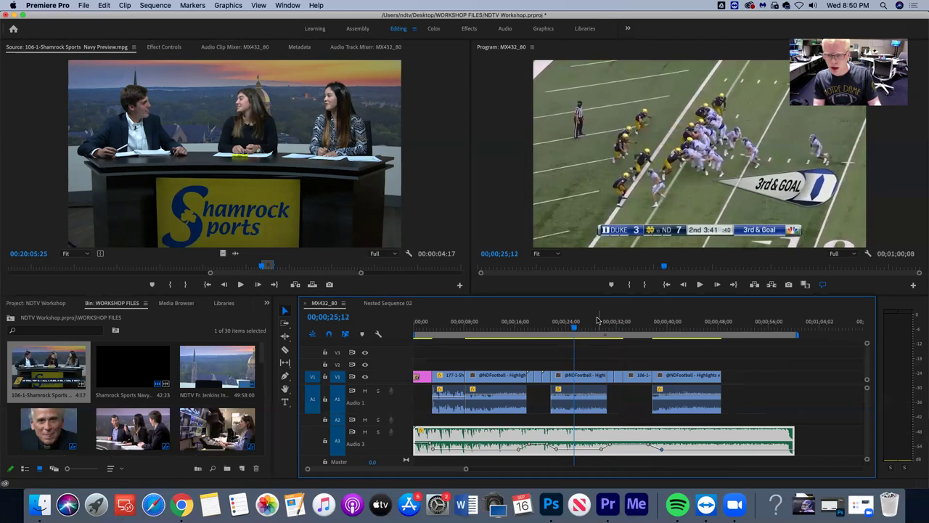
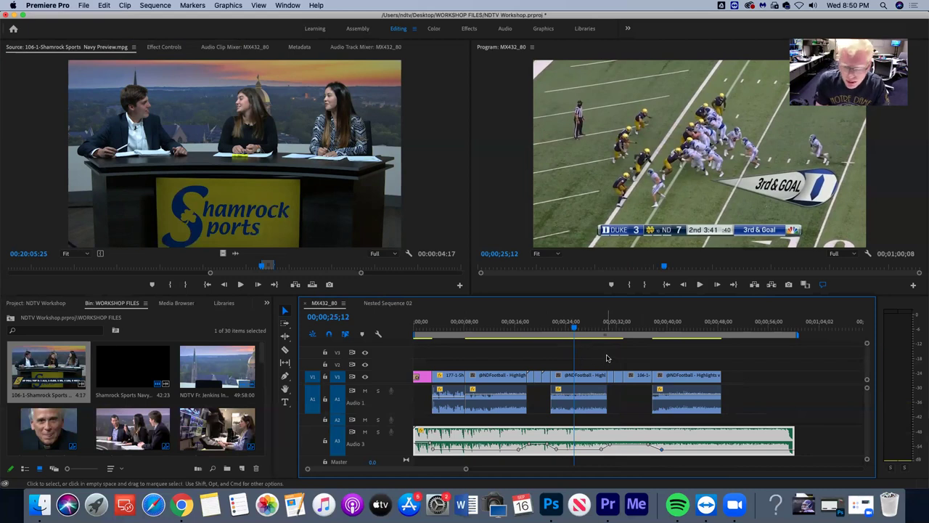
key(space)
key(space)
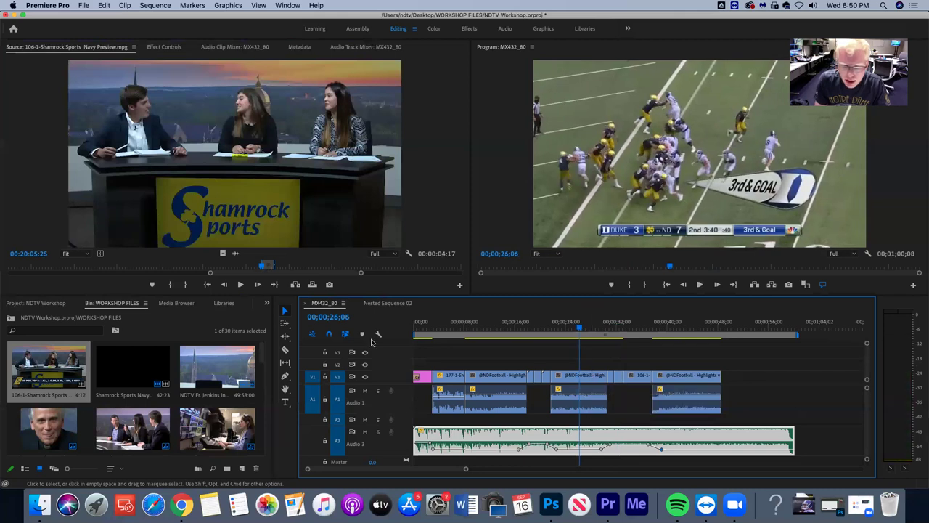
Split the last football highlights clip with the Razor tool at about 41 and 44 seconds
click(284, 350)
click(678, 374)
click(691, 375)
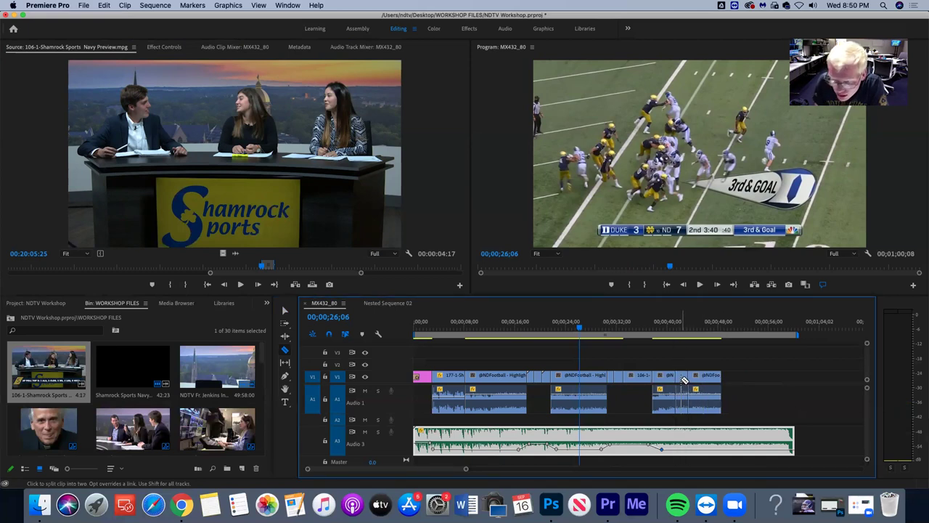
Undo the two Razor cuts in the last football highlights clip and select the whole clip
key(super+z)
key(super+z)
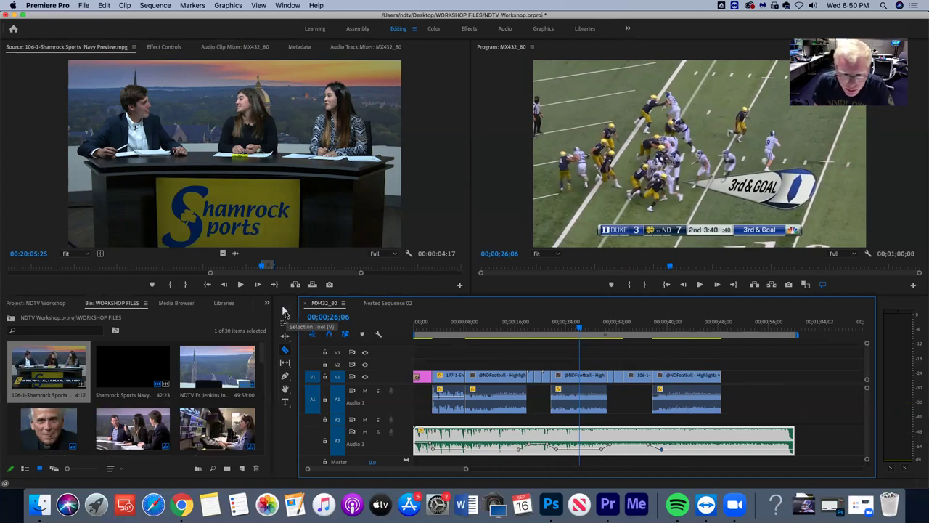
click(285, 311)
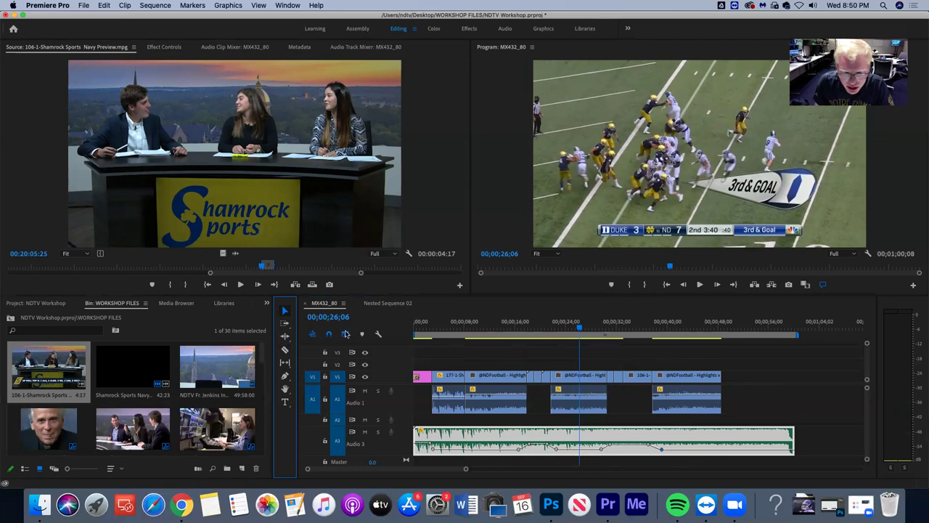
click(681, 385)
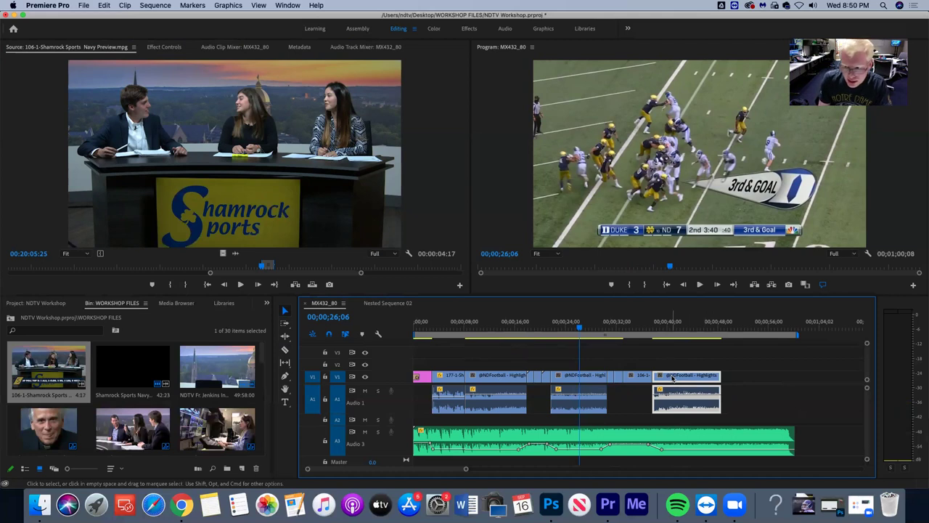
Try splitting the last football highlights clip with the Razor tool at about 41 and 44 seconds, and undo both cuts
key(c)
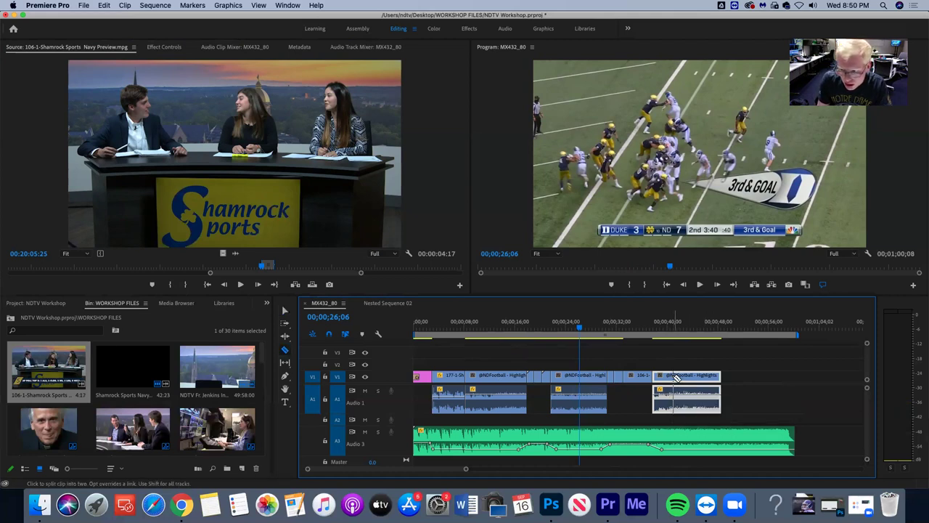
click(673, 379)
click(693, 379)
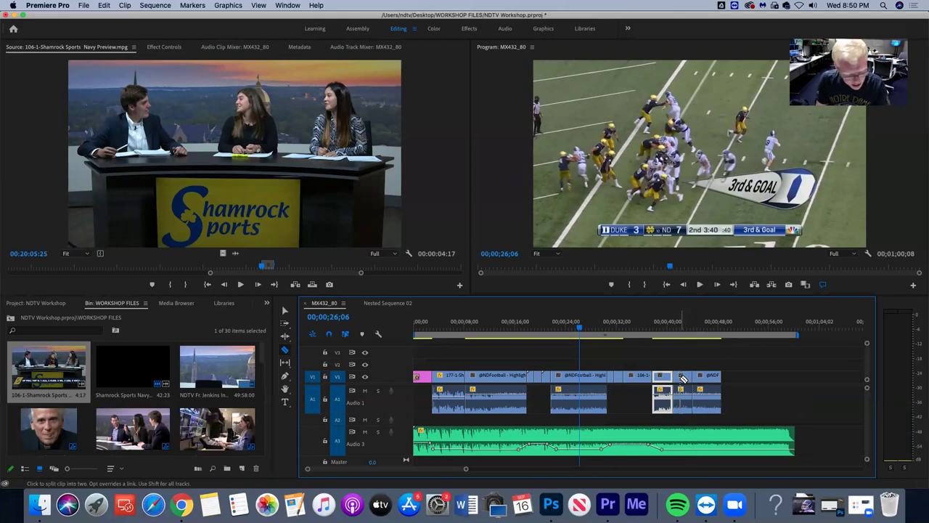
key(super+z)
key(super+z)
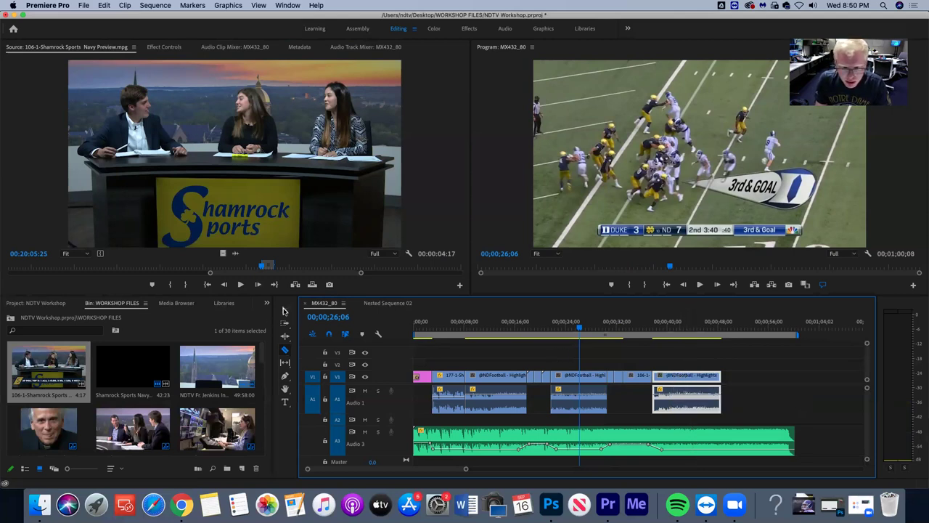
key(v)
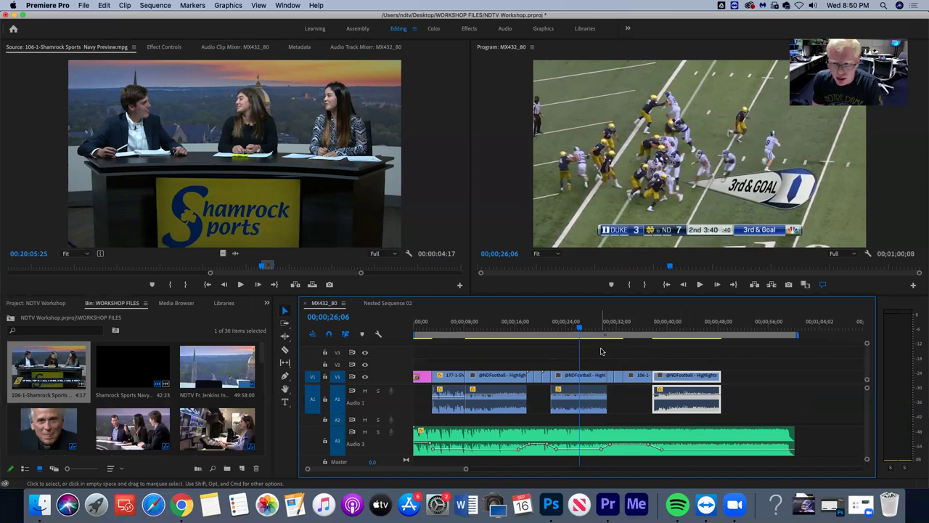
Play the sequence from 00;00;26;06, and replay from the studio clip at 00;00;35;19 to the end of the last football highlights clip
key(space)
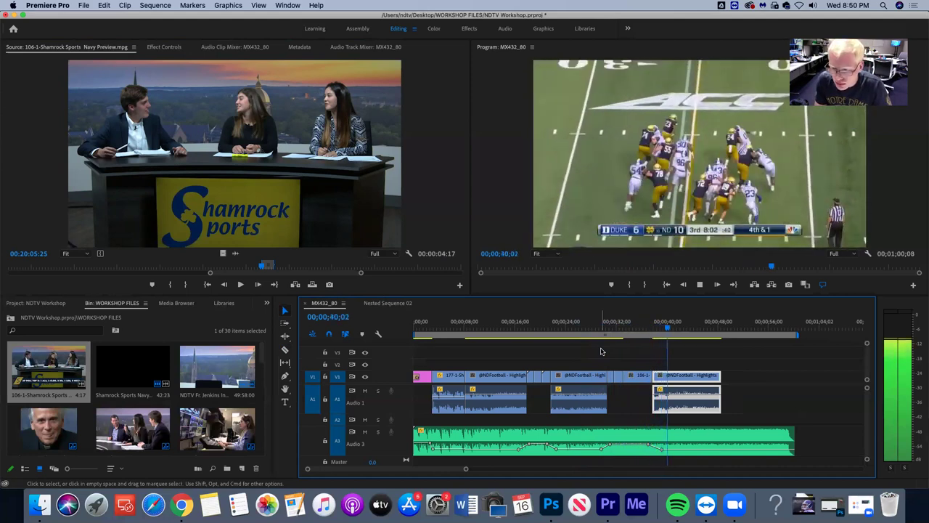
key(space)
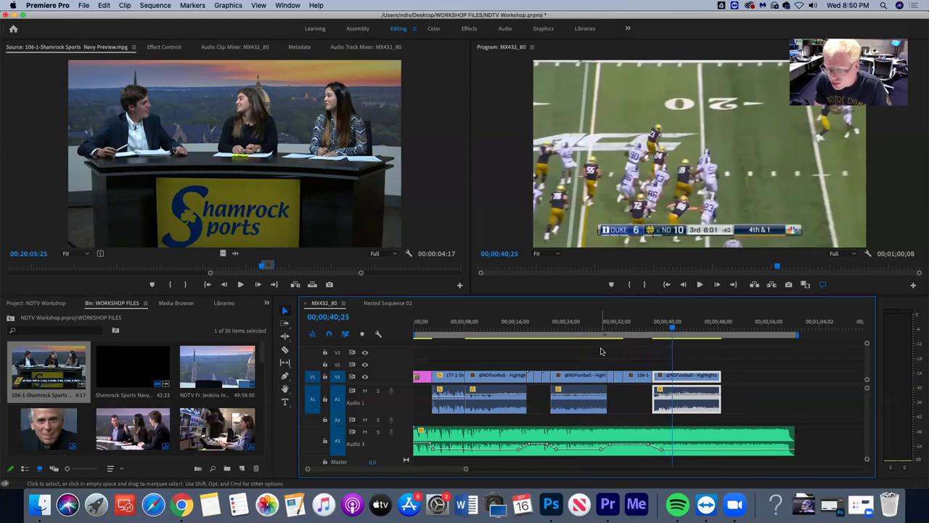
click(639, 344)
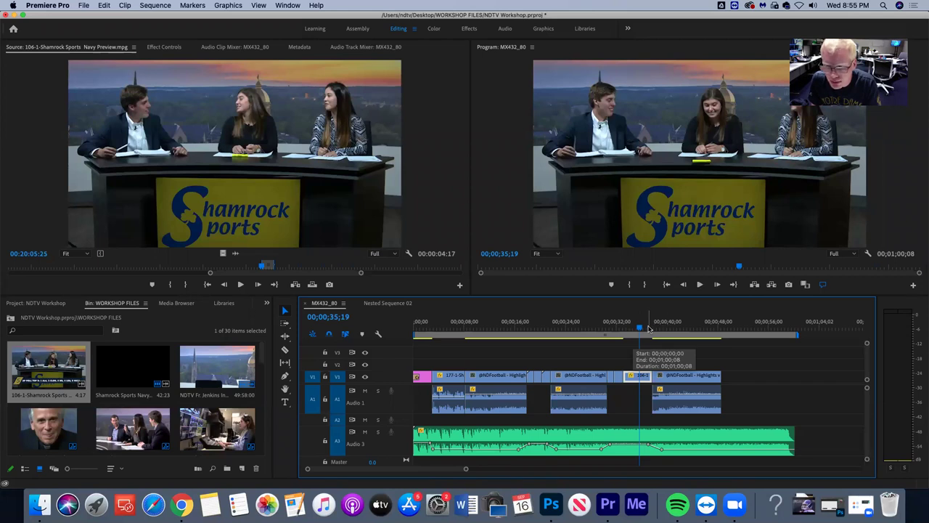
key(space)
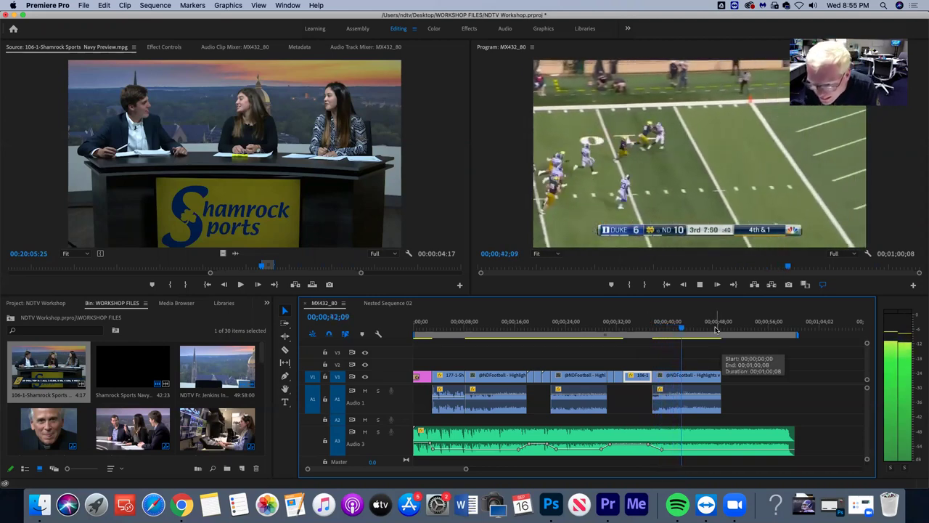
key(space)
key(space)
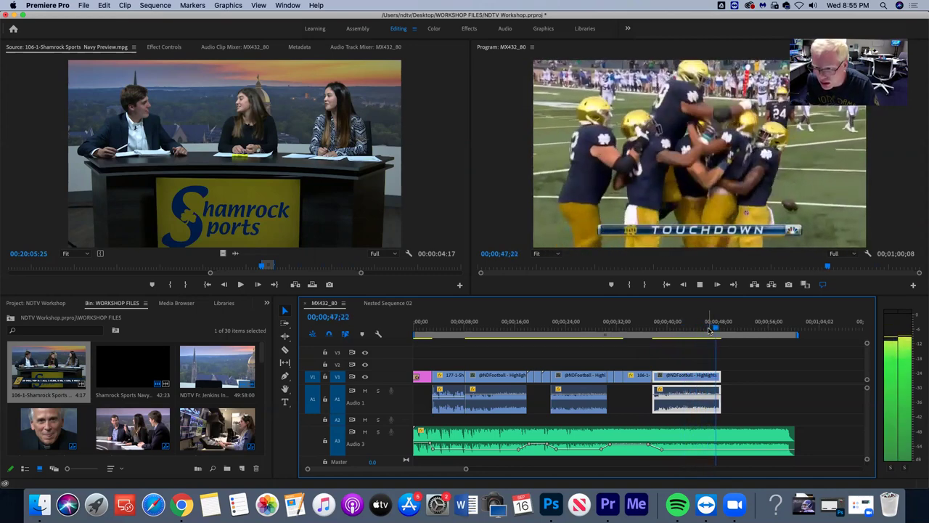
key(space)
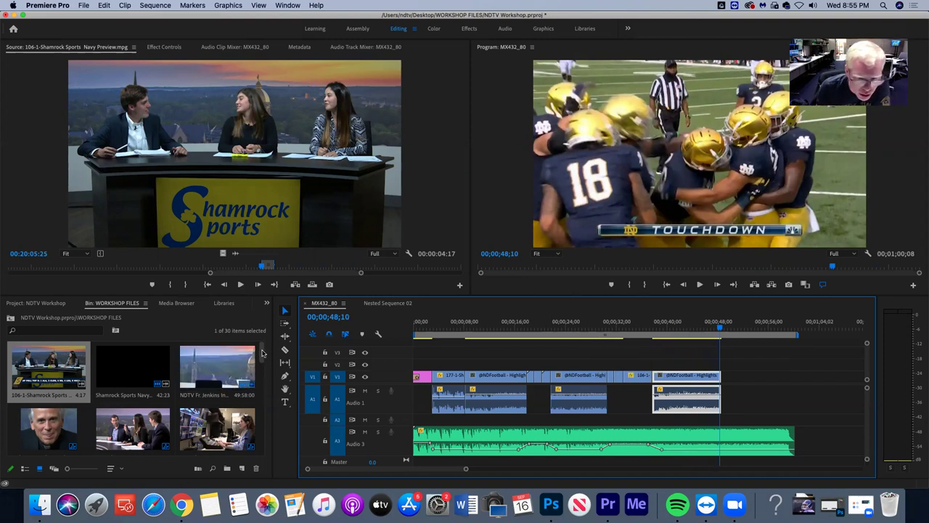
Place the SHAMROCK_PRIMARY_LOGO image on V1 after the last football highlights clip, extend it to the music's end, and park the playhead at 00;00;48;23
scroll(218, 379, down, 5)
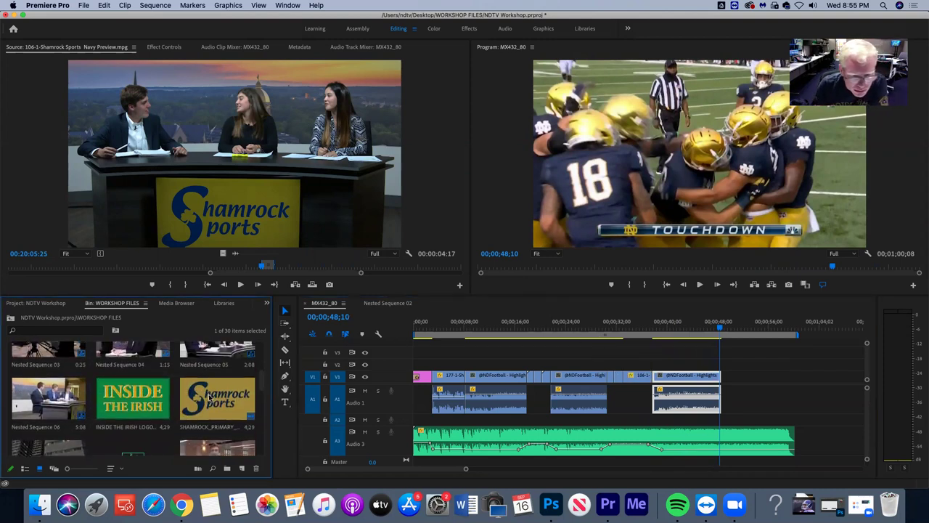
drag(209, 403, 794, 376)
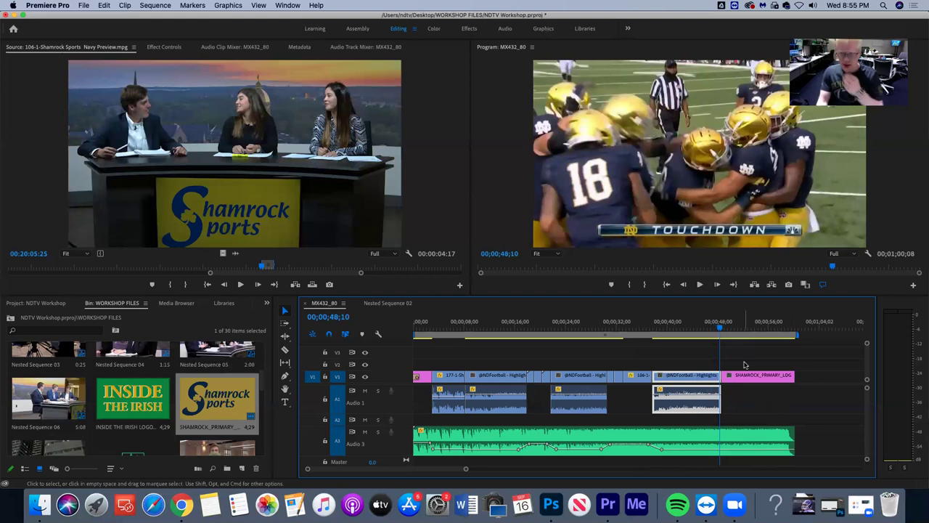
mouse_move(734, 324)
mouse_down()
mouse_move(749, 325)
mouse_move(726, 333)
mouse_up()
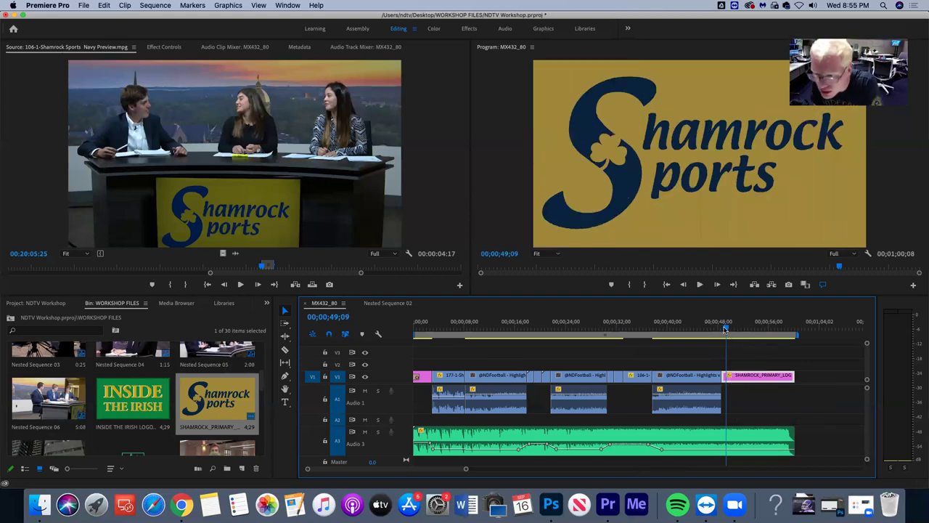
drag(725, 328, 728, 329)
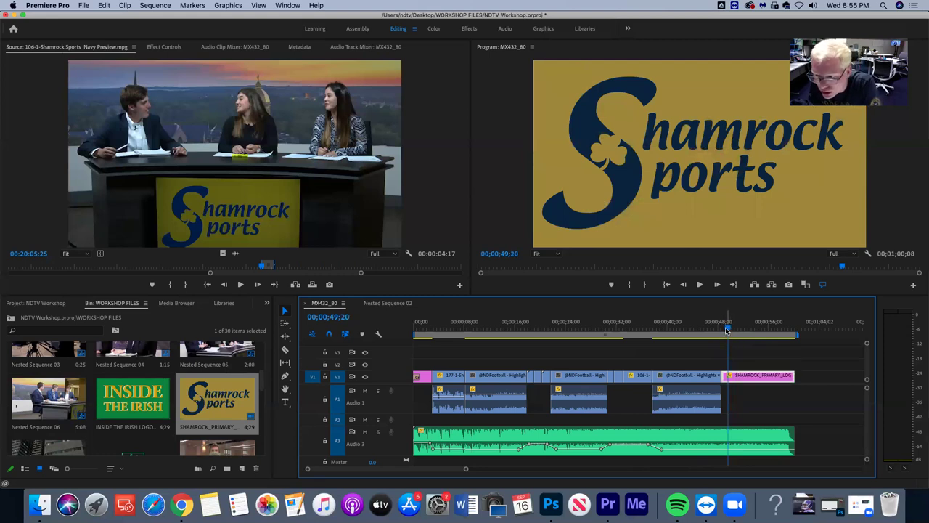
drag(727, 328, 722, 328)
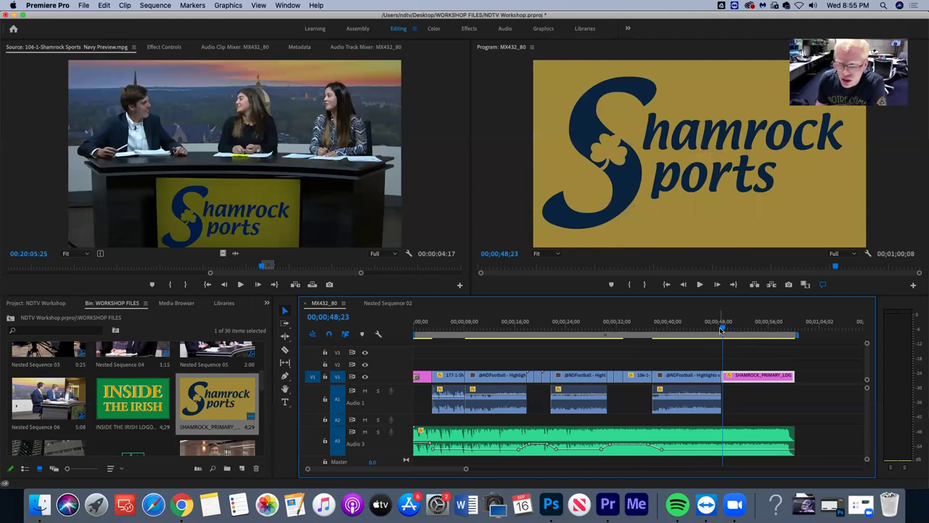
mouse_move(723, 328)
mouse_down()
mouse_move(743, 331)
mouse_move(723, 331)
mouse_move(741, 332)
mouse_move(741, 346)
mouse_move(744, 328)
mouse_move(723, 331)
mouse_up()
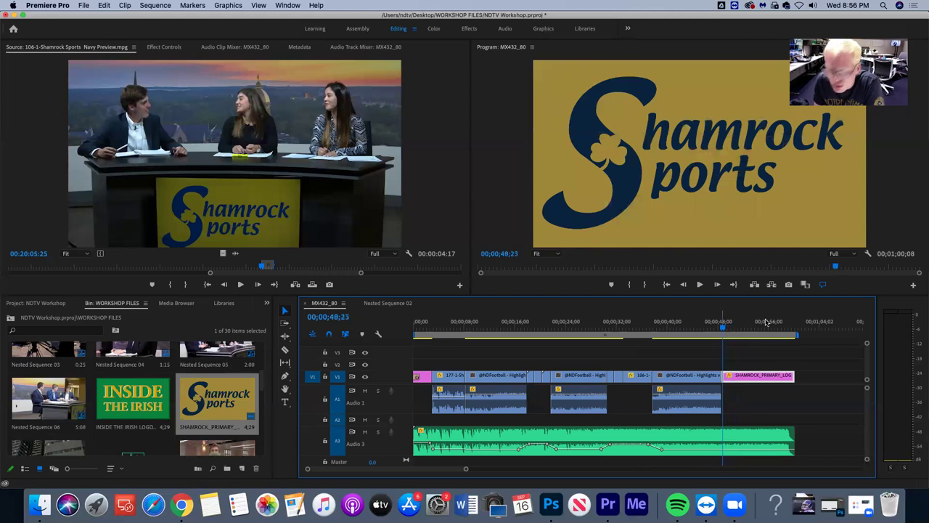
Try enlarging the Shamrock Sports logo to a scale of 152 and shifting its horizontal position, and undo both changes
click(164, 47)
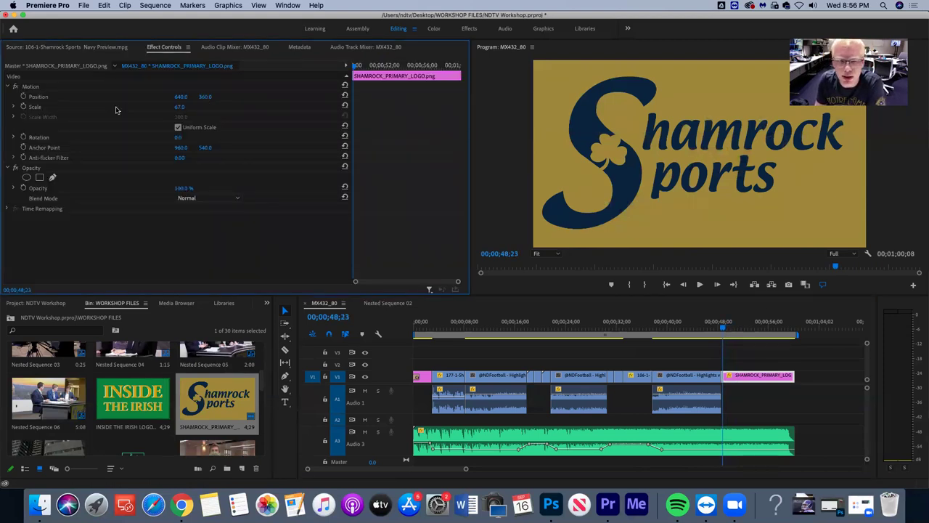
drag(180, 107, 230, 107)
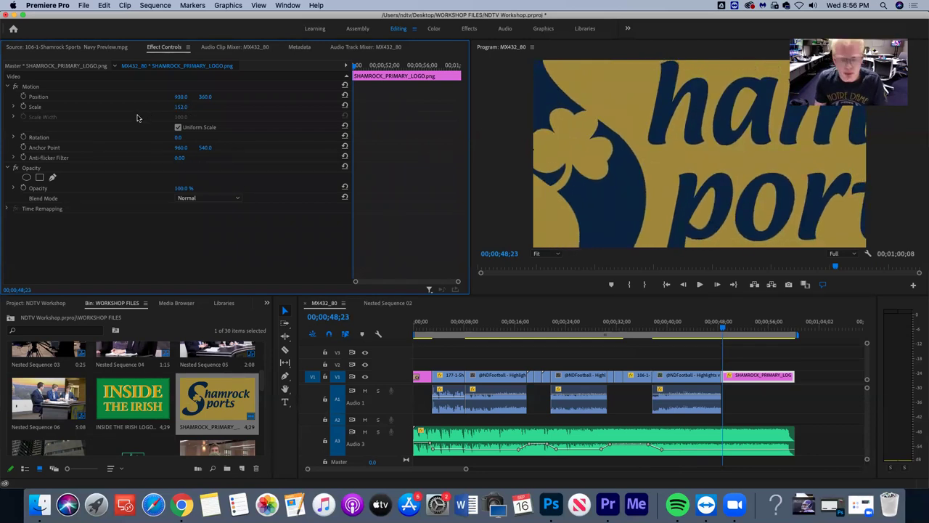
key(super+z)
key(super+z)
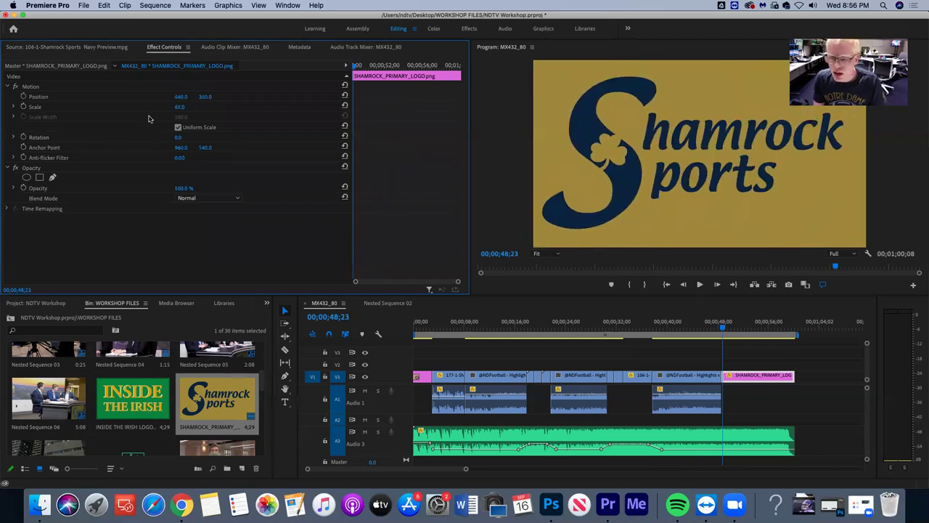
Turn on Scale and Position keyframing for the Shamrock Sports logo at 00;00;48;20
click(722, 329)
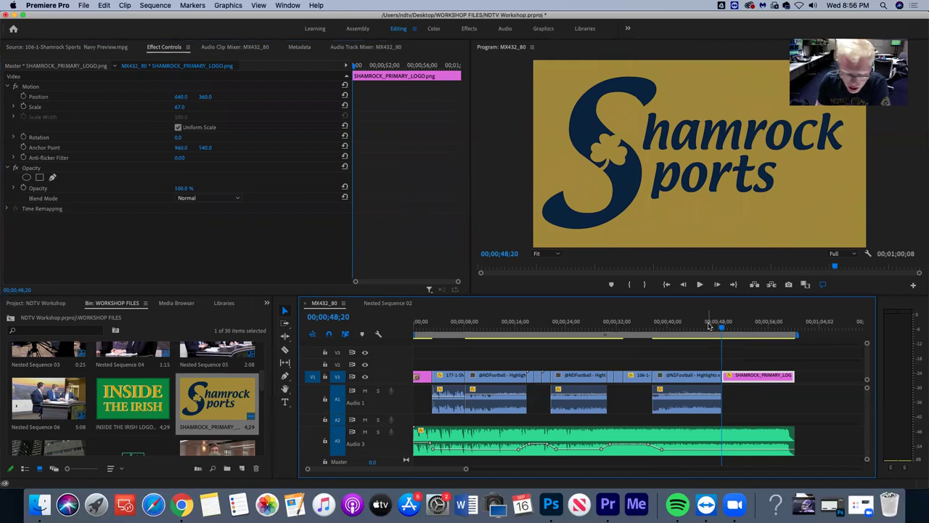
click(349, 70)
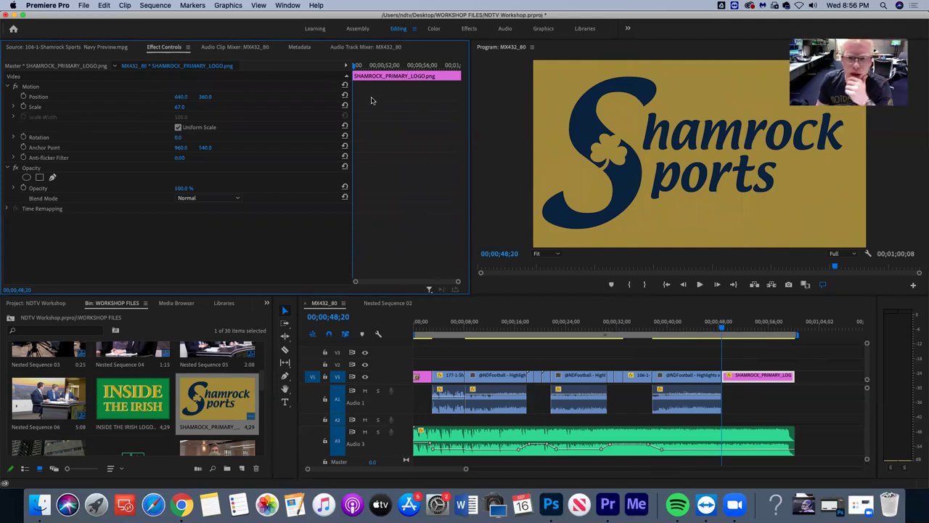
click(23, 106)
click(24, 96)
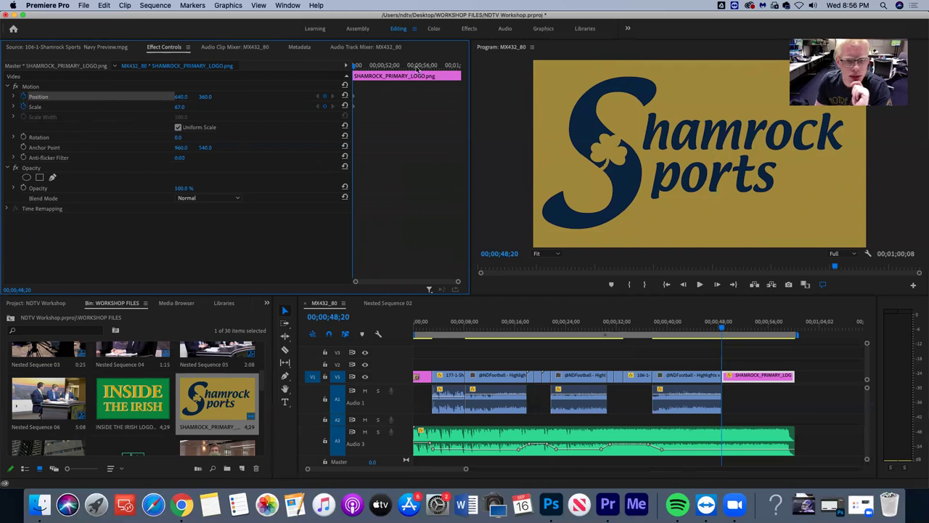
mouse_move(355, 65)
mouse_down()
mouse_move(364, 66)
mouse_move(355, 66)
mouse_up()
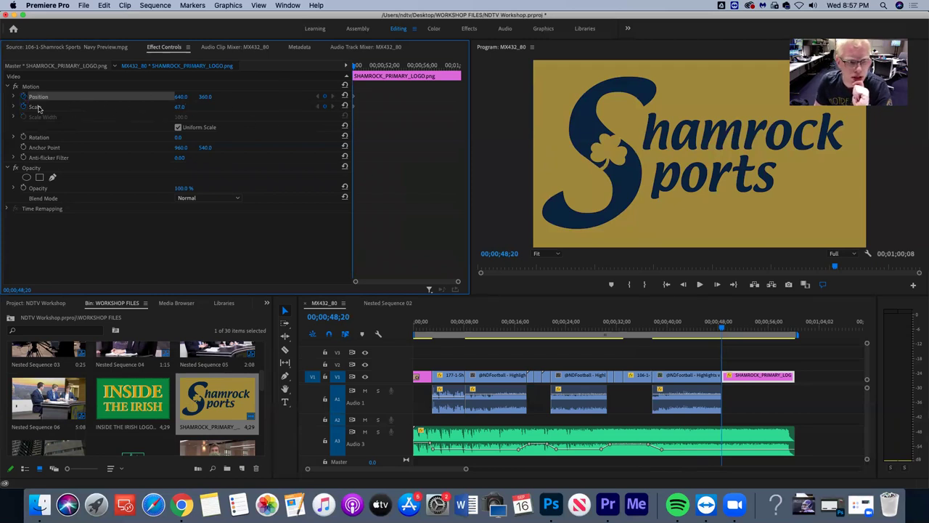
drag(181, 96, 258, 97)
key(super+z)
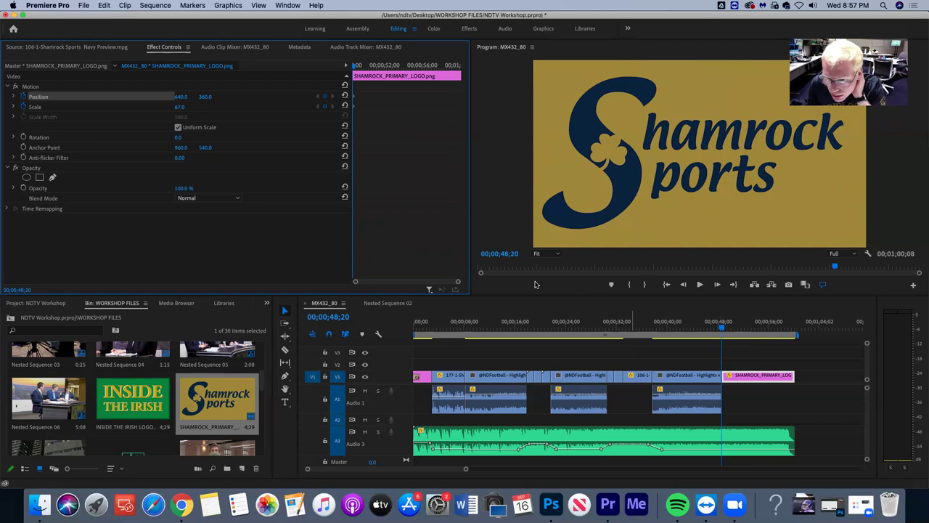
Keyframe the logo at 00;00;49;20 to scale 345 and position 2442, 380, and play the zoom from the end of the football highlights
drag(722, 330, 728, 331)
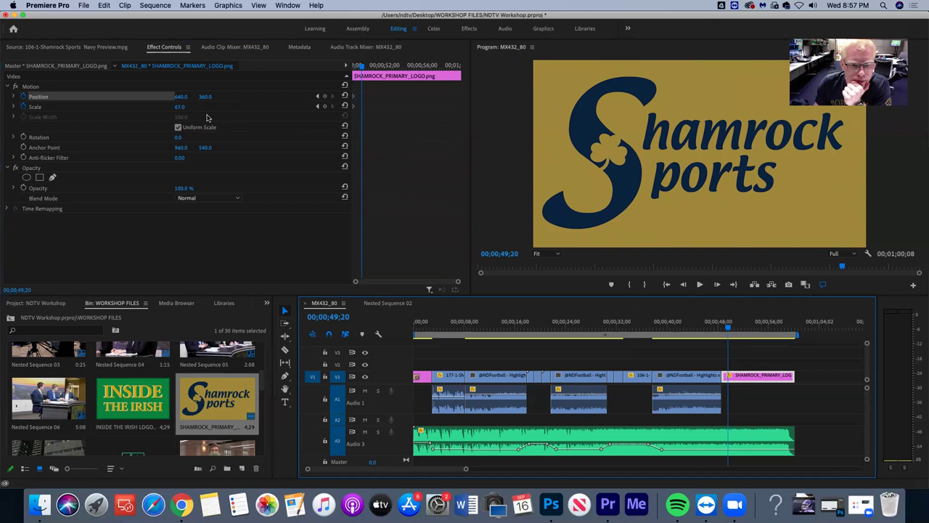
drag(180, 109, 361, 109)
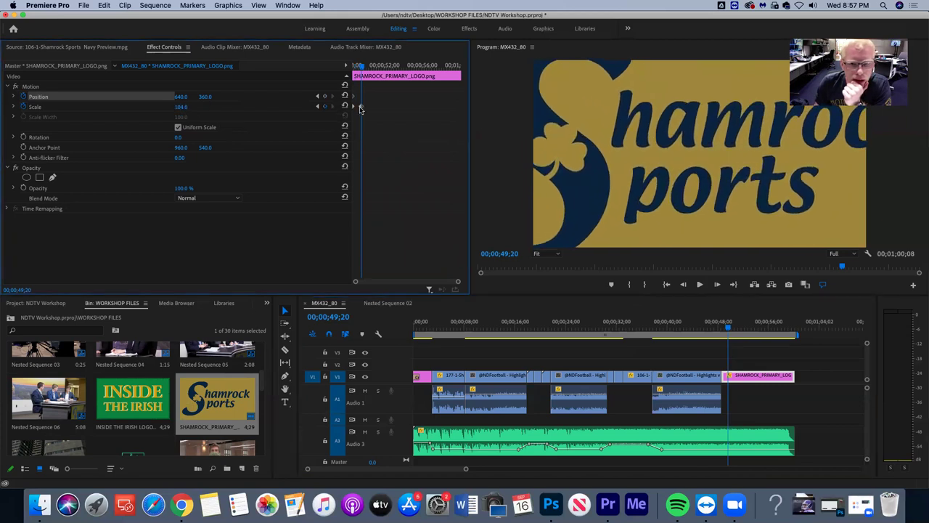
key(super+z)
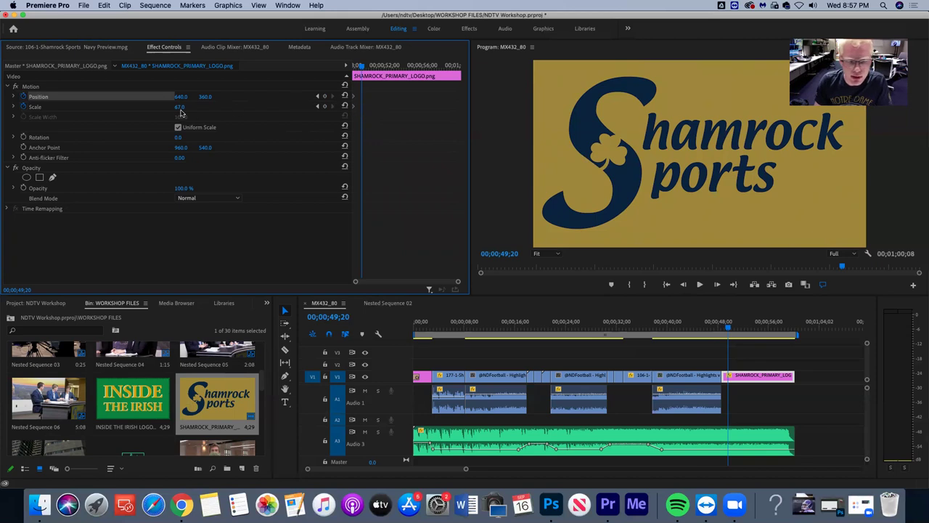
drag(180, 109, 340, 109)
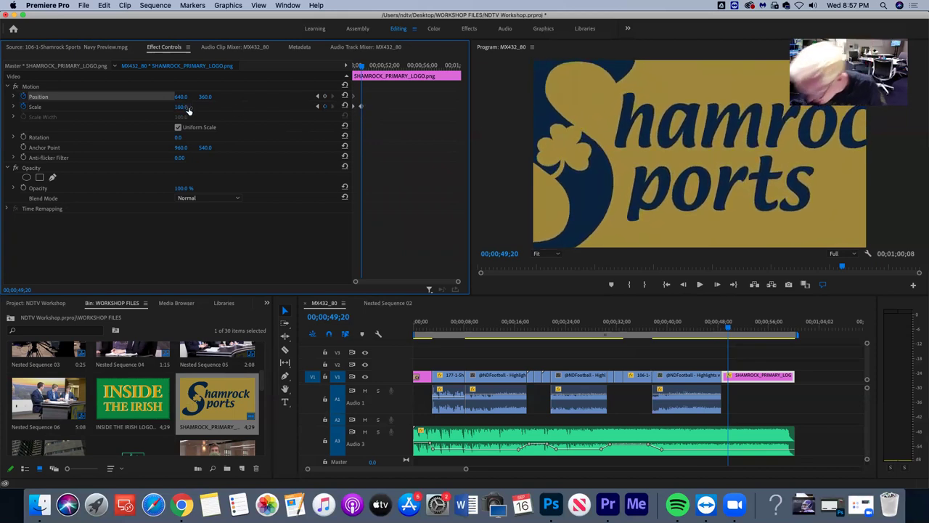
key(super+z)
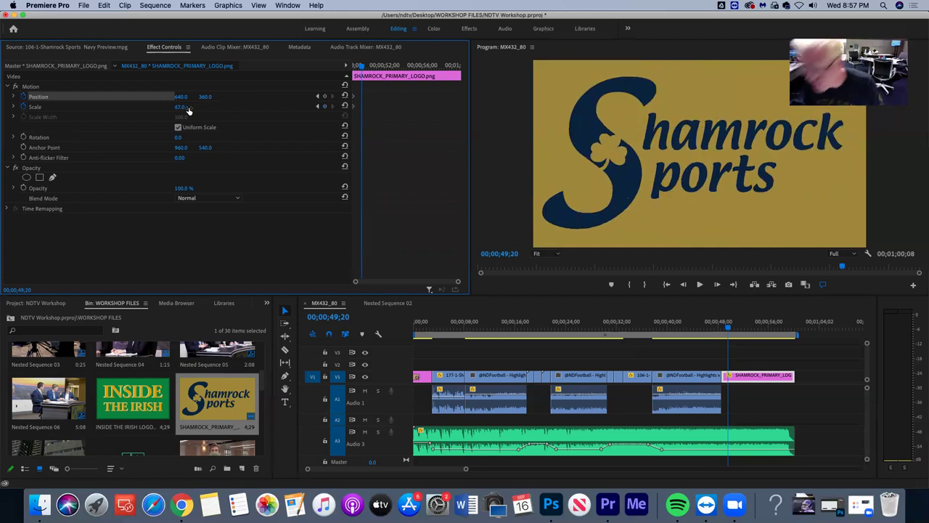
drag(179, 108, 522, 190)
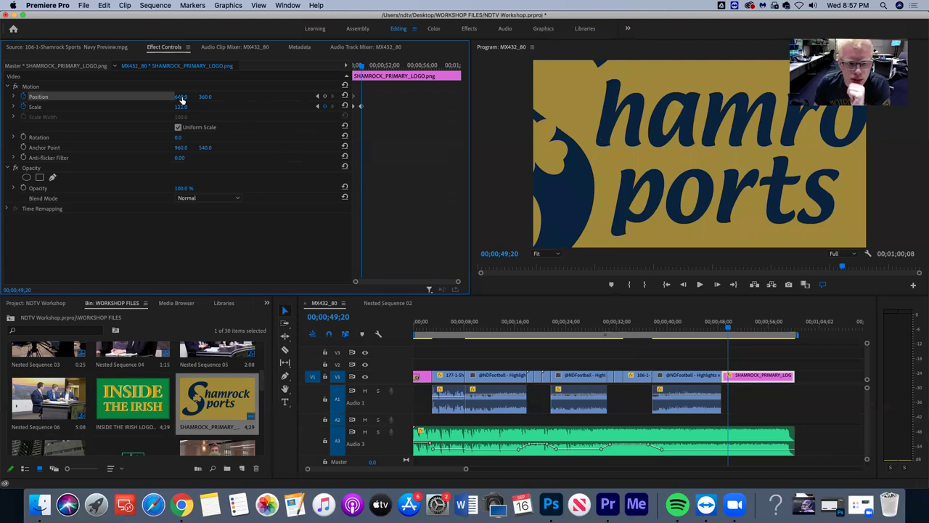
drag(181, 97, 222, 96)
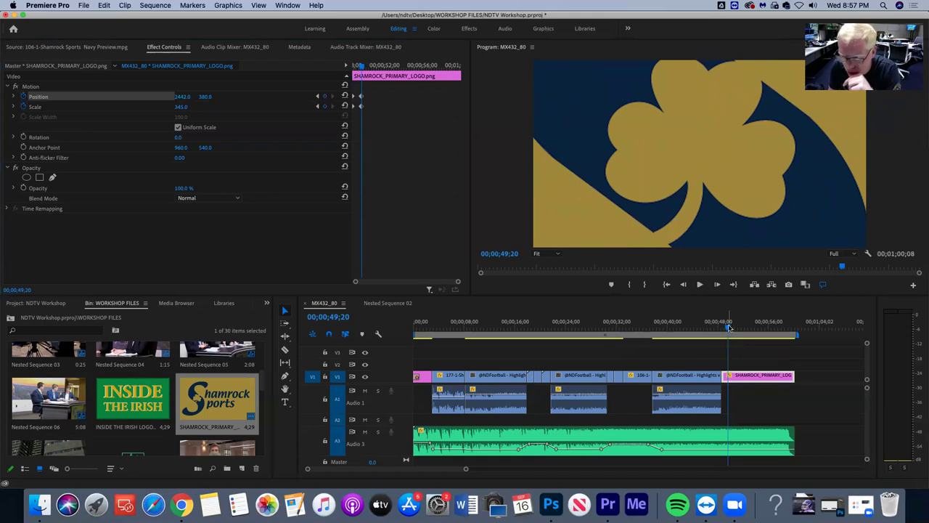
drag(729, 328, 710, 327)
key(space)
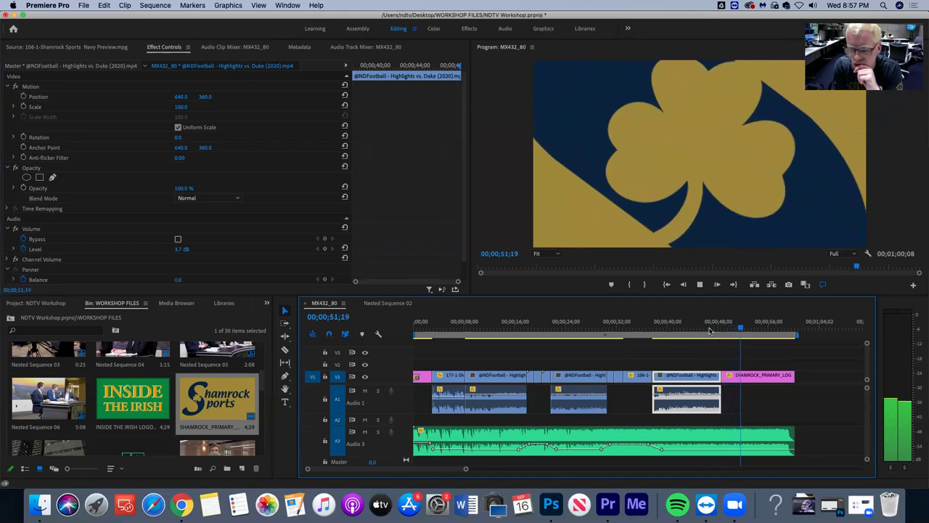
Lengthen the logo's zoom by moving its ending Position and Scale keyframes to about 00;00;51;00, and play the animation
key(space)
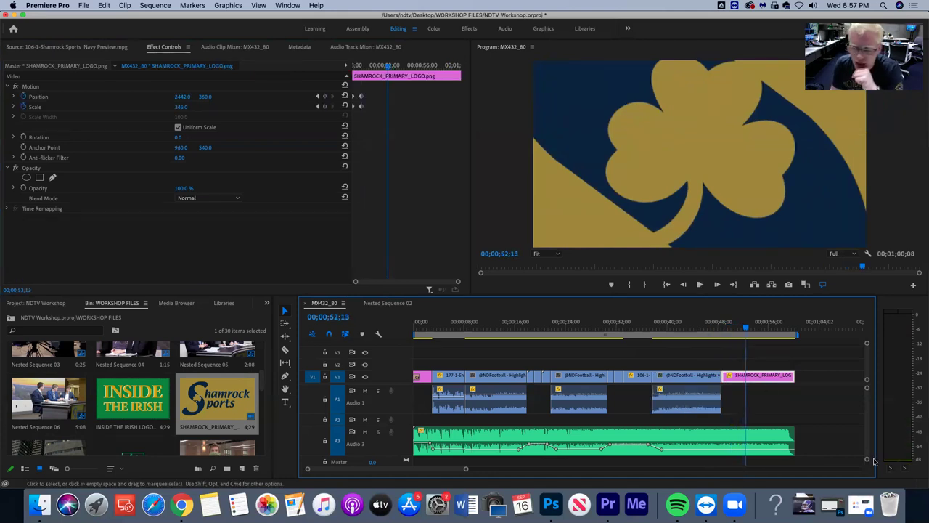
click(360, 97)
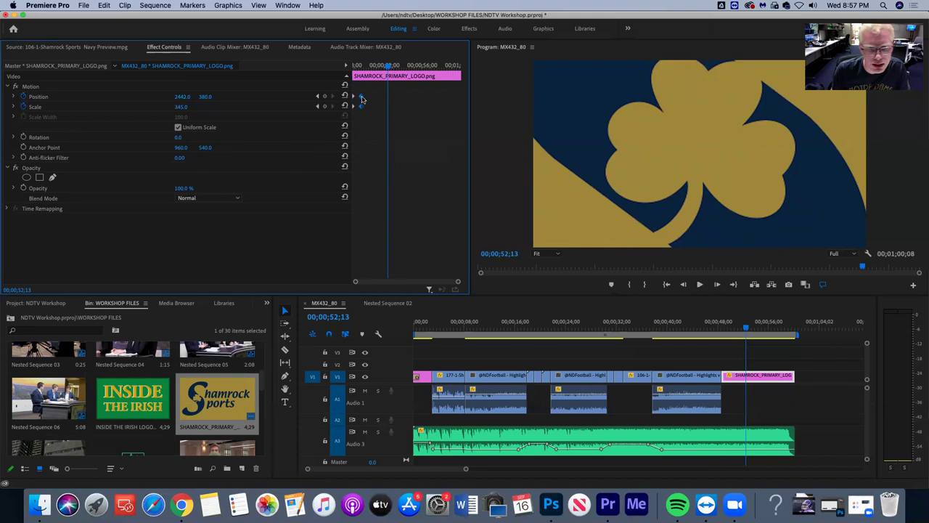
drag(361, 100, 372, 103)
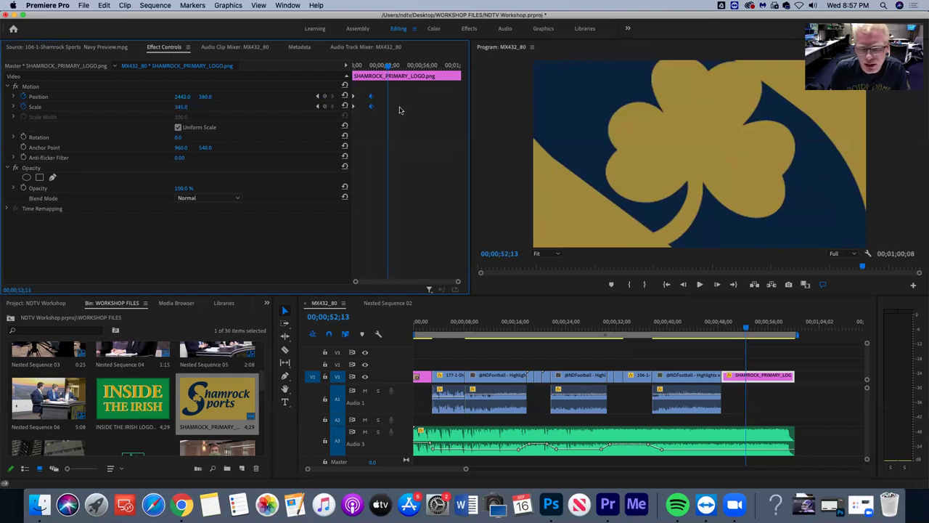
drag(372, 101, 376, 101)
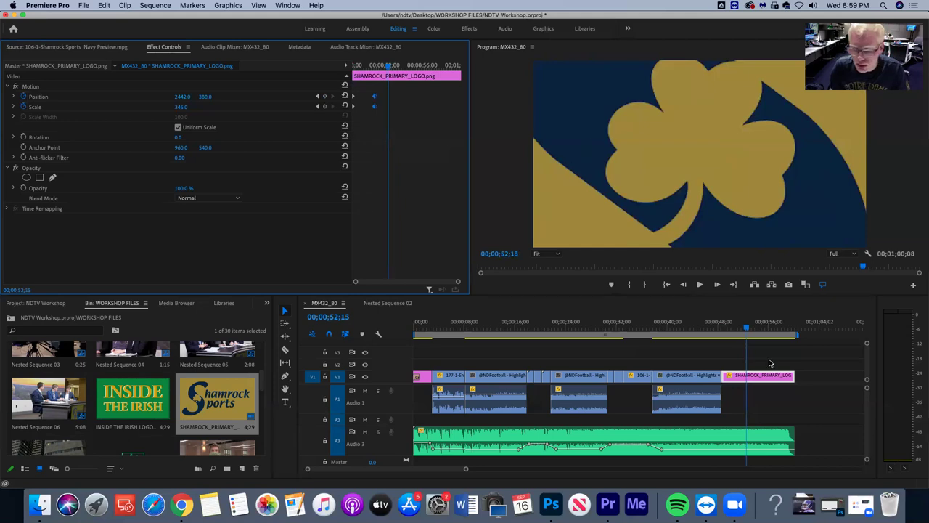
click(701, 326)
key(space)
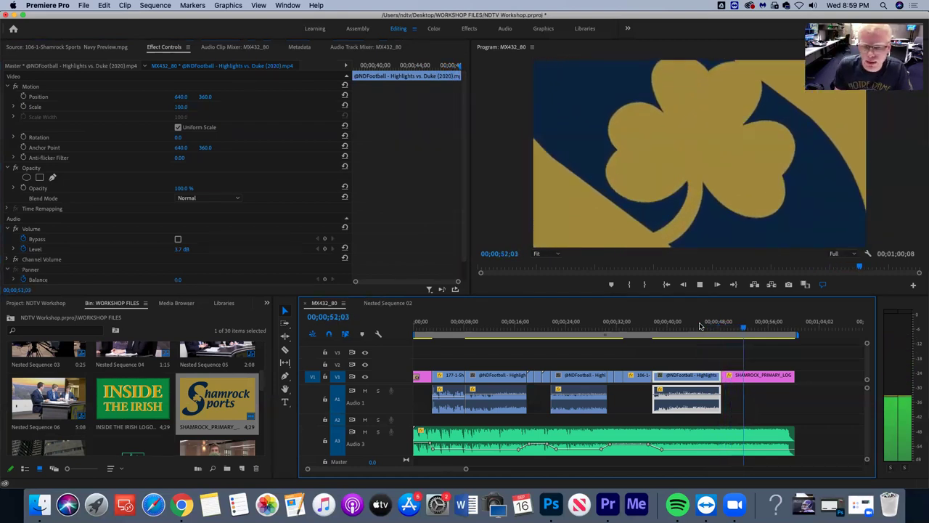
key(space)
Delay the logo's zoom by moving its starting keyframes to about 00;00;49;20 and ending ones to about 00;00;51;15, and play it
drag(744, 328, 722, 328)
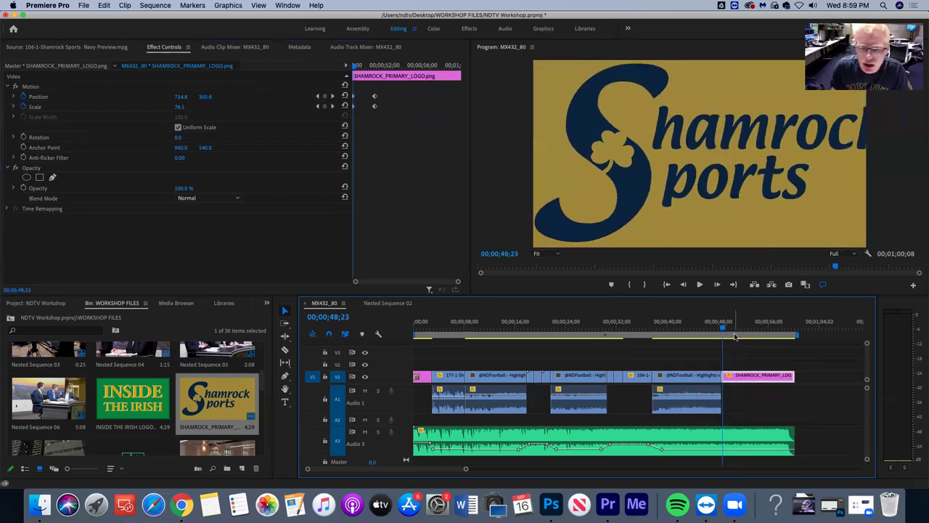
click(358, 67)
drag(354, 68, 363, 71)
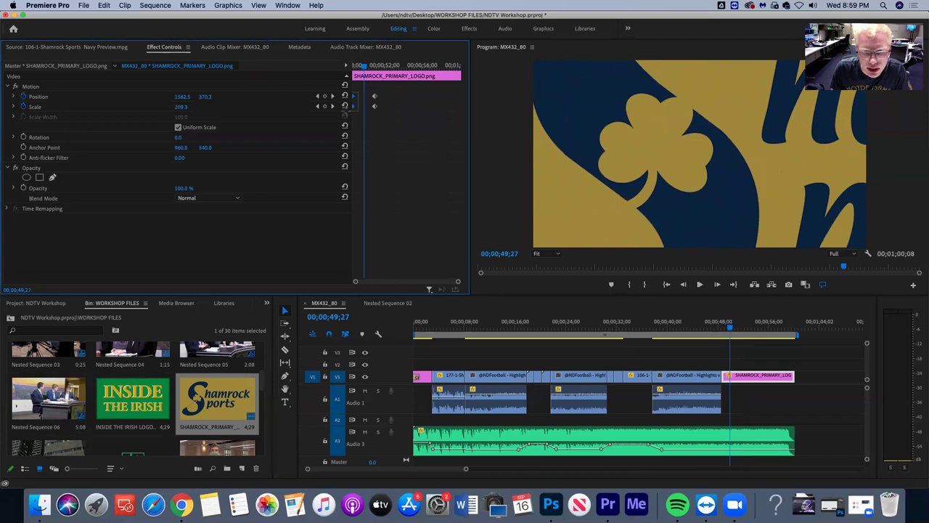
drag(353, 109, 357, 109)
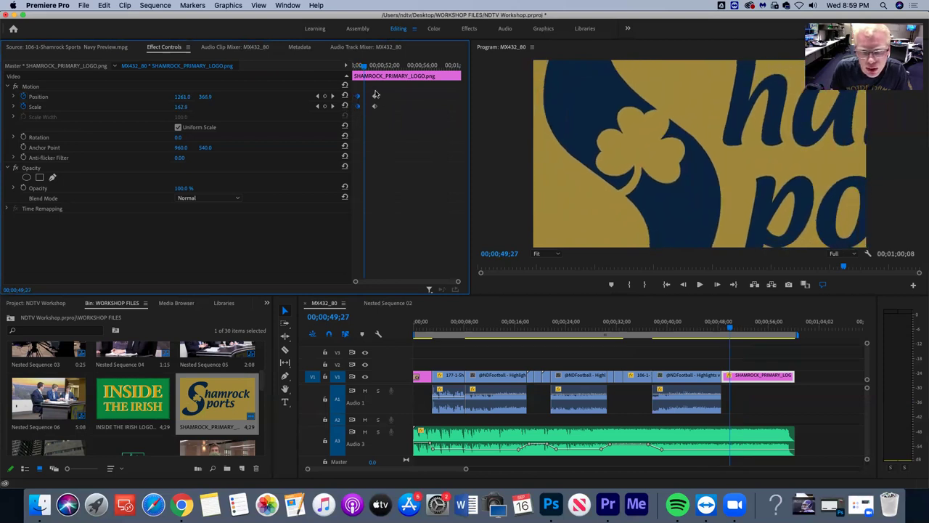
drag(375, 109, 378, 108)
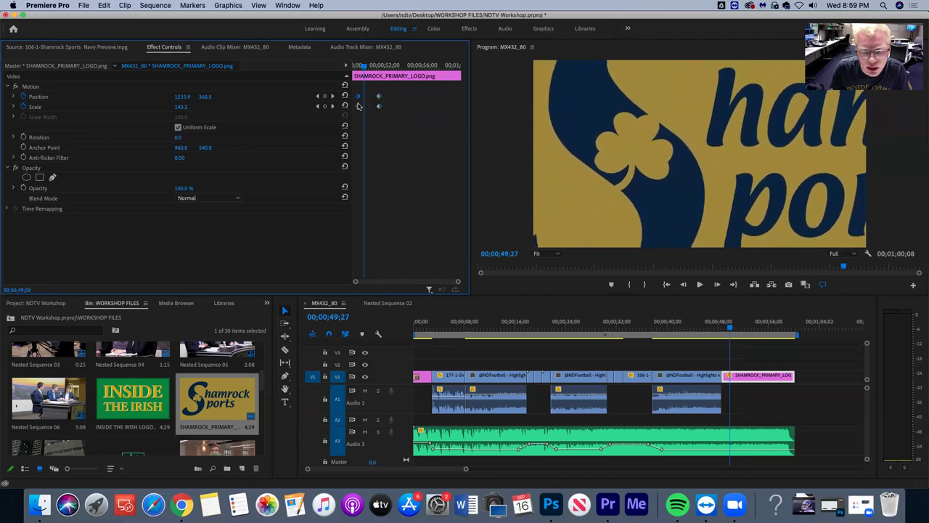
drag(359, 107, 361, 109)
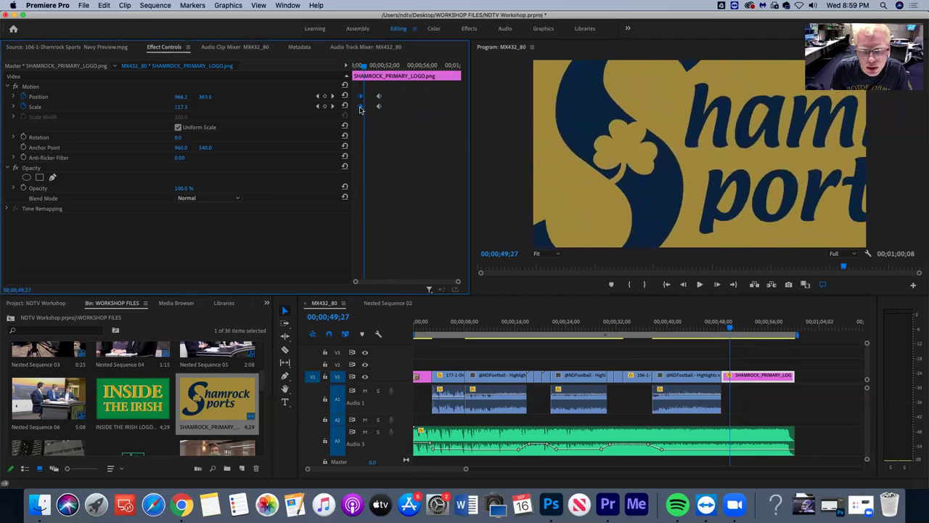
click(714, 330)
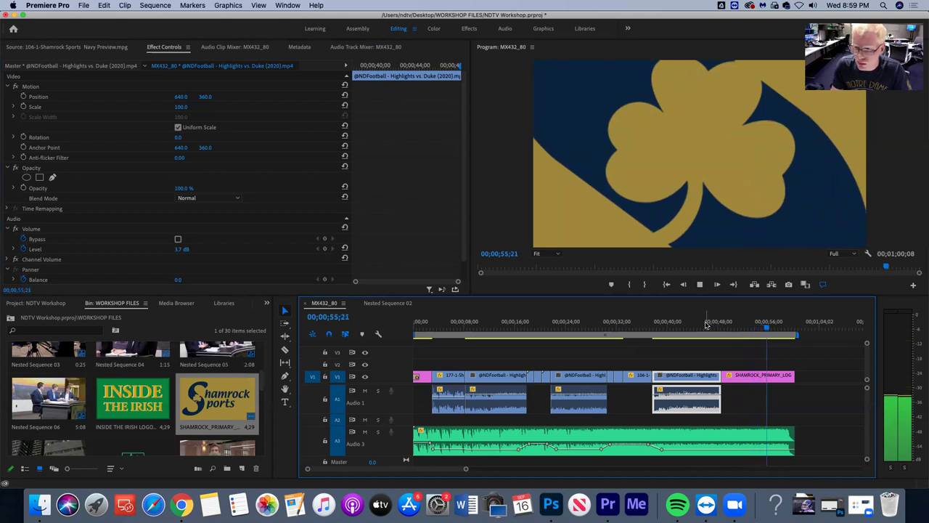
Try keyframing the logo at 00;00;55;13 to scale 357 and position 2610, 380, and delete the added Position and Scale keyframes
click(759, 375)
drag(765, 330, 743, 327)
drag(384, 68, 384, 68)
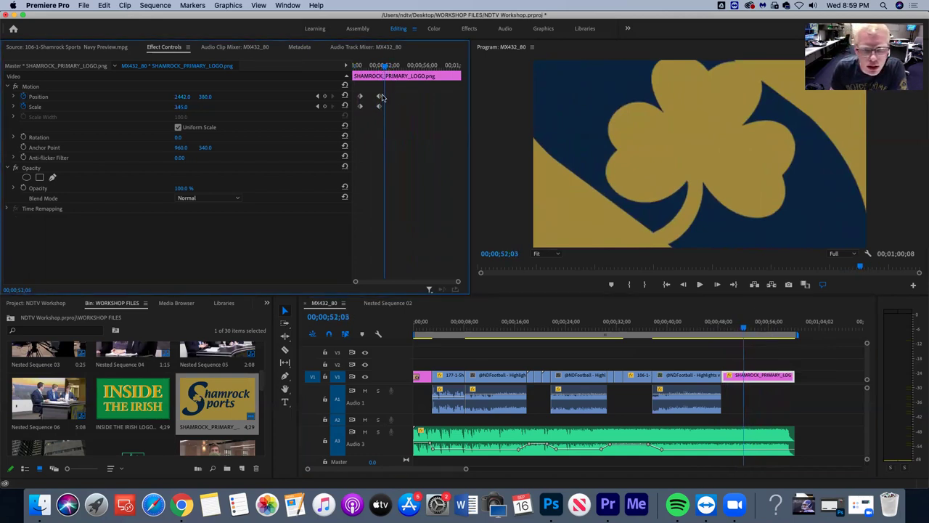
drag(389, 68, 417, 72)
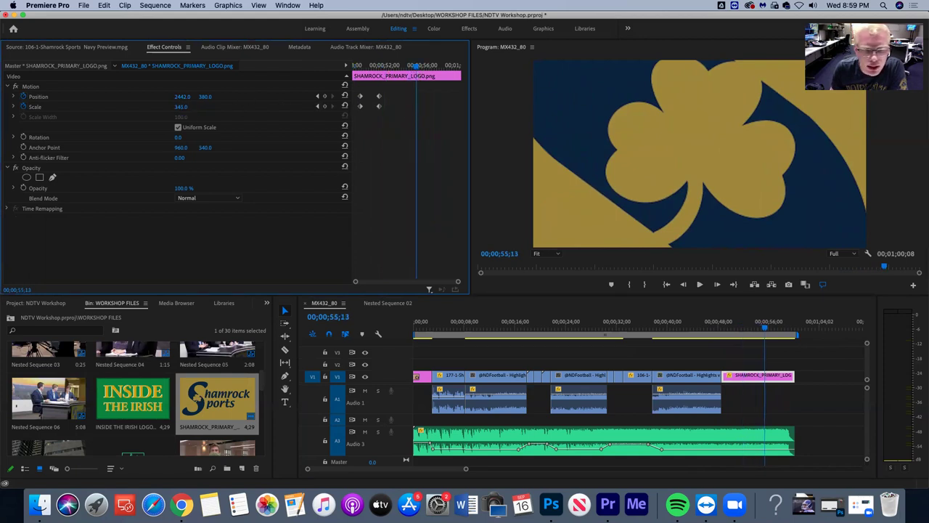
drag(181, 107, 149, 97)
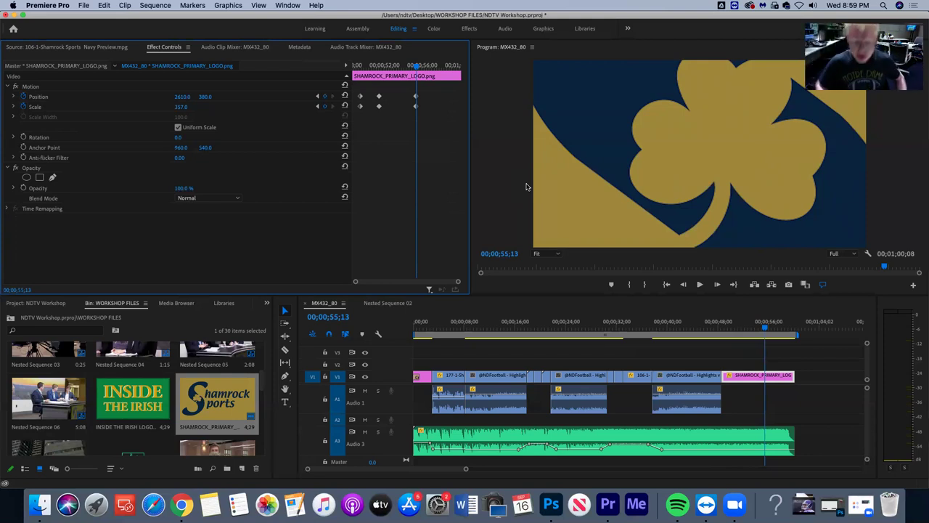
mouse_move(765, 329)
mouse_down()
mouse_move(733, 329)
mouse_move(770, 330)
mouse_move(741, 331)
mouse_move(765, 338)
mouse_up()
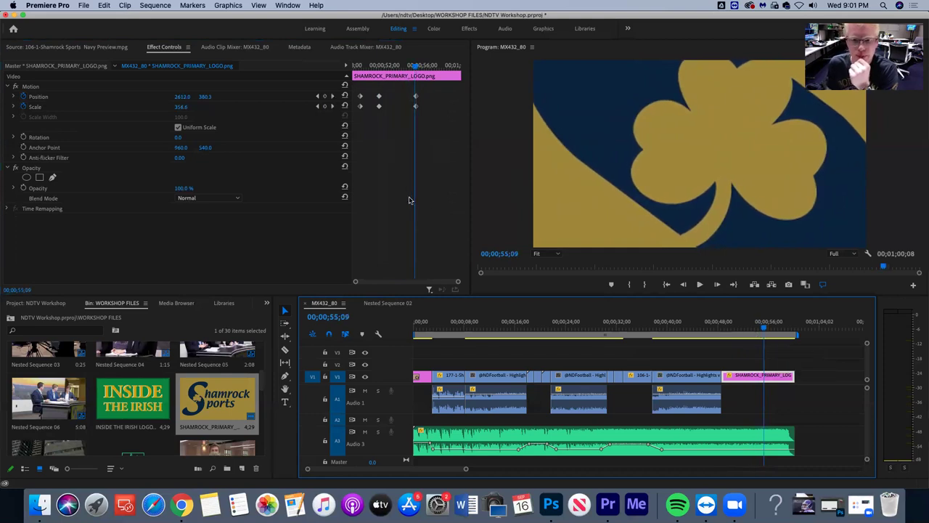
key(Delete)
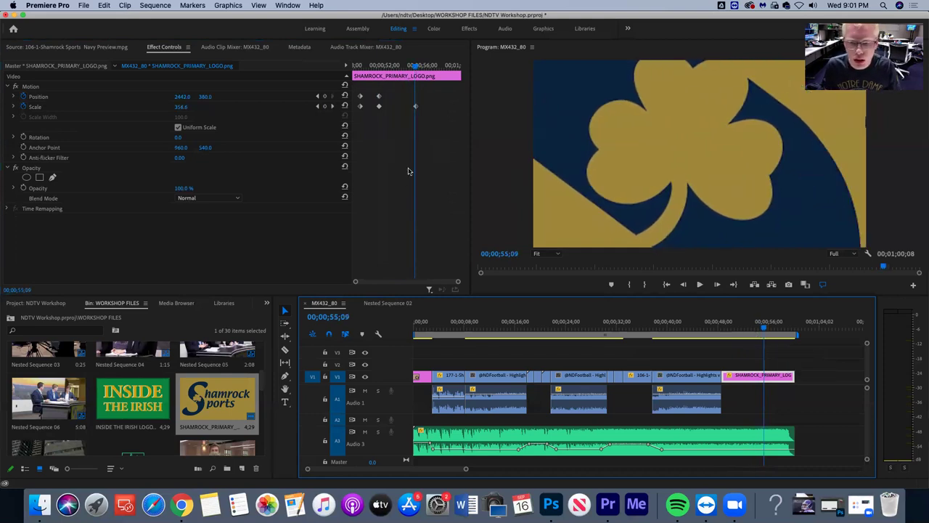
key(Delete)
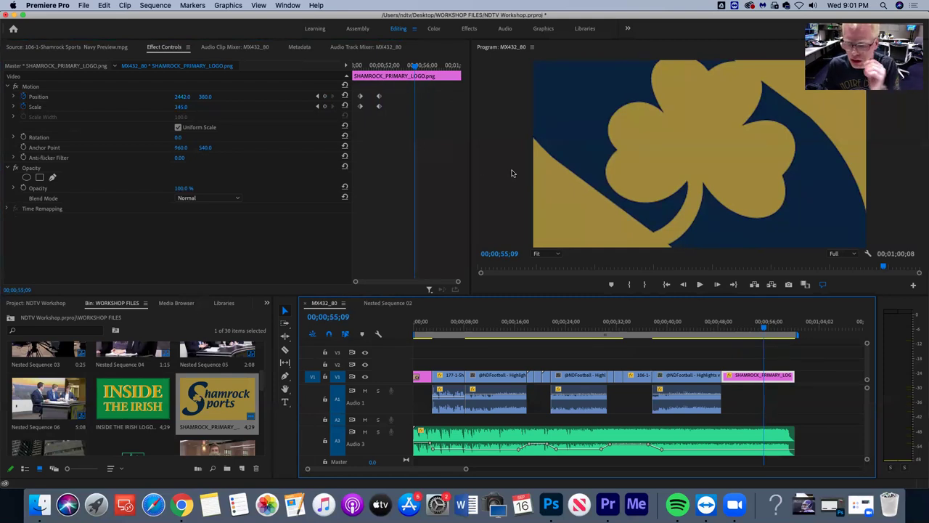
Keyframe the logo at 00;00;55;09 to scale 363 and position 2607, 380, and play it from the end of the football highlights
click(186, 106)
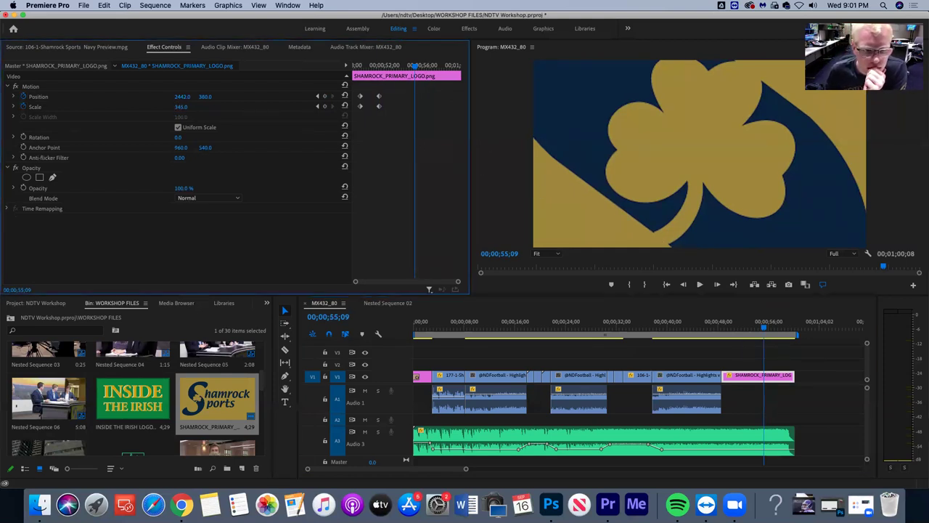
drag(185, 106, 225, 96)
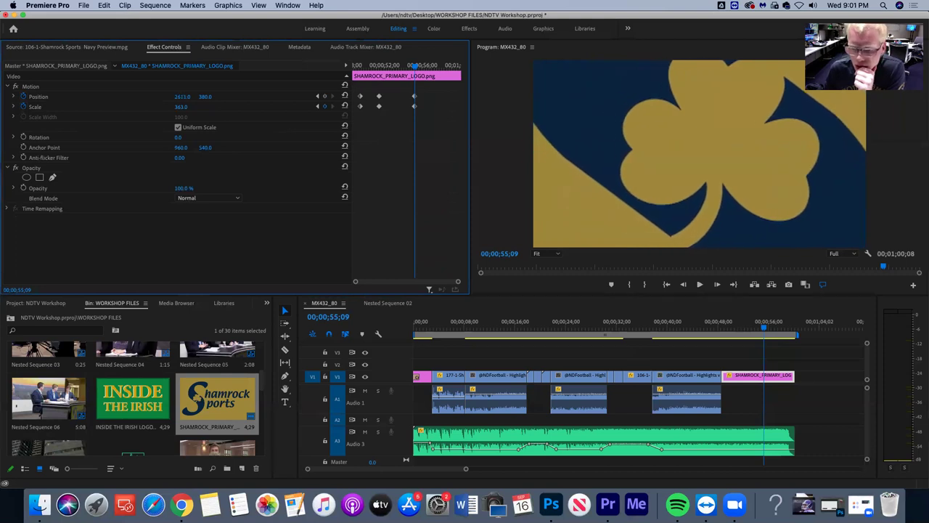
click(707, 327)
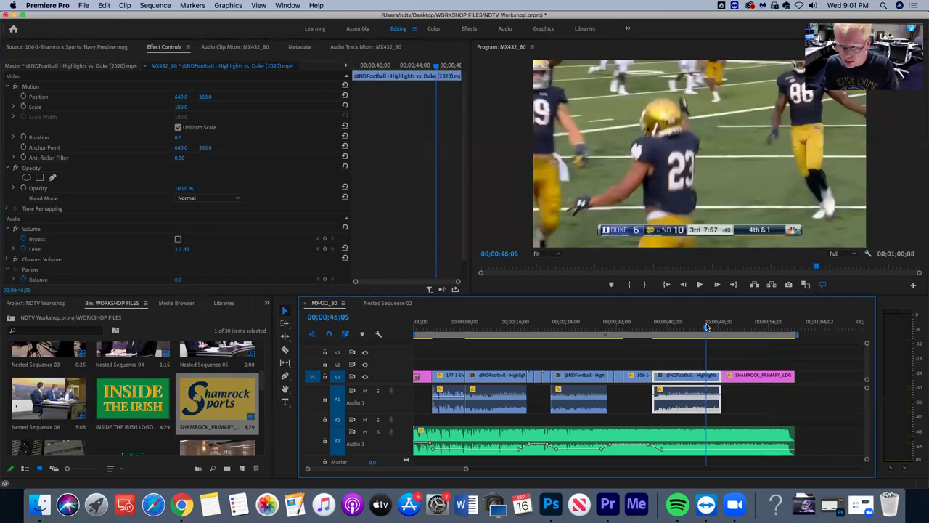
key(super+space)
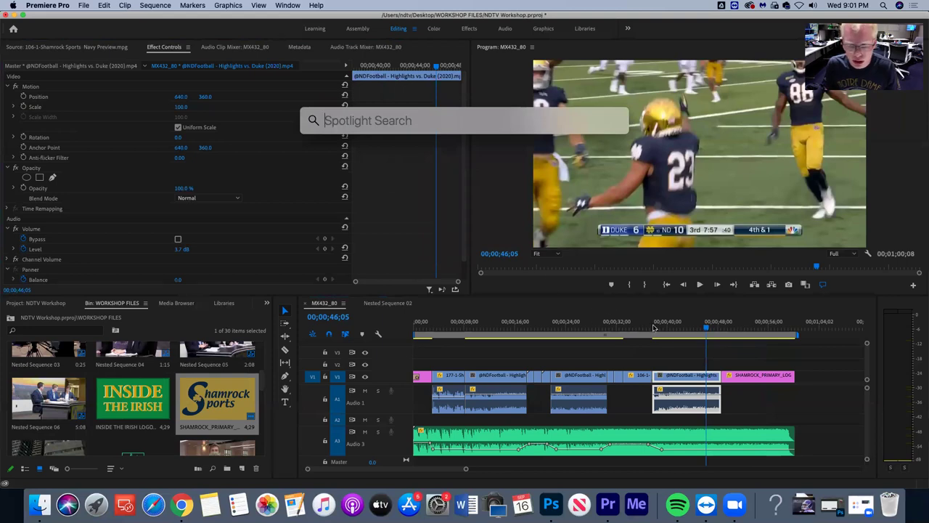
click(684, 338)
key(space)
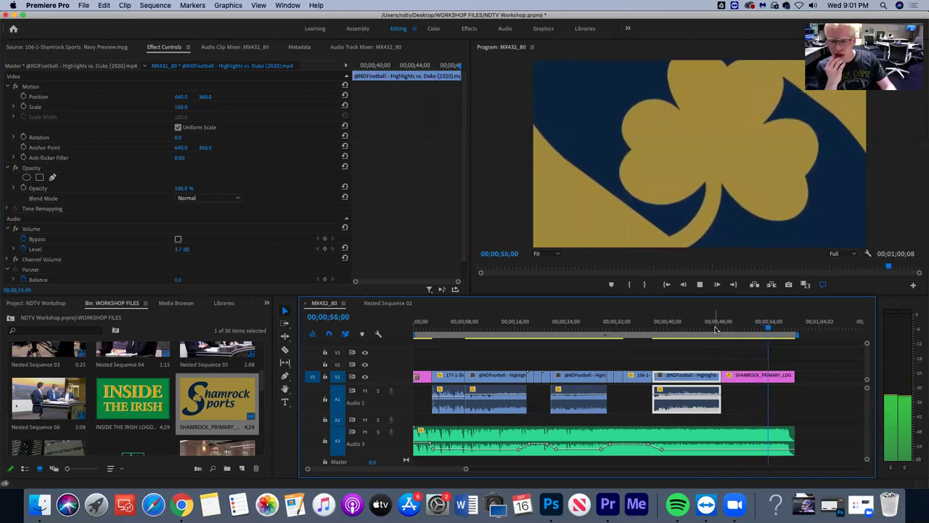
key(space)
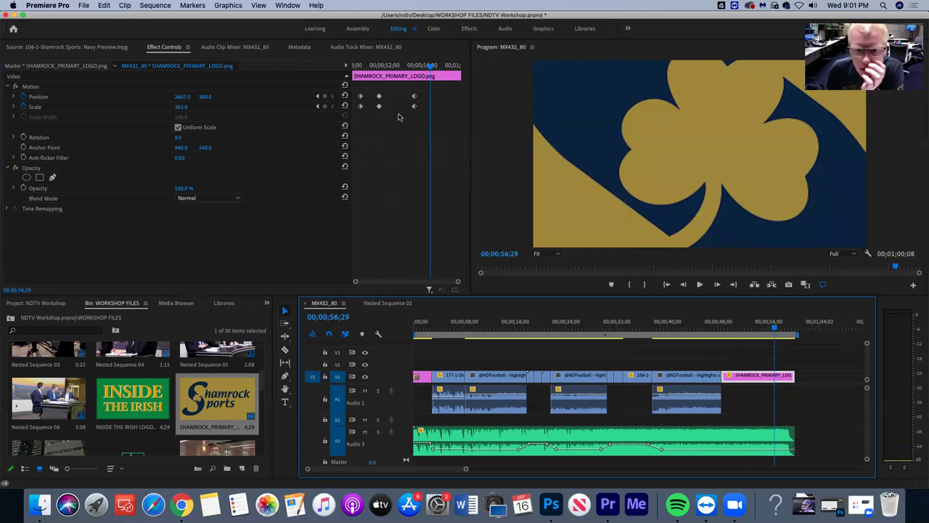
Move the logo's last Position and Scale keyframes slightly earlier, to about 00;00;54;12, and play the slow zoom
click(413, 96)
drag(415, 109, 408, 109)
click(740, 324)
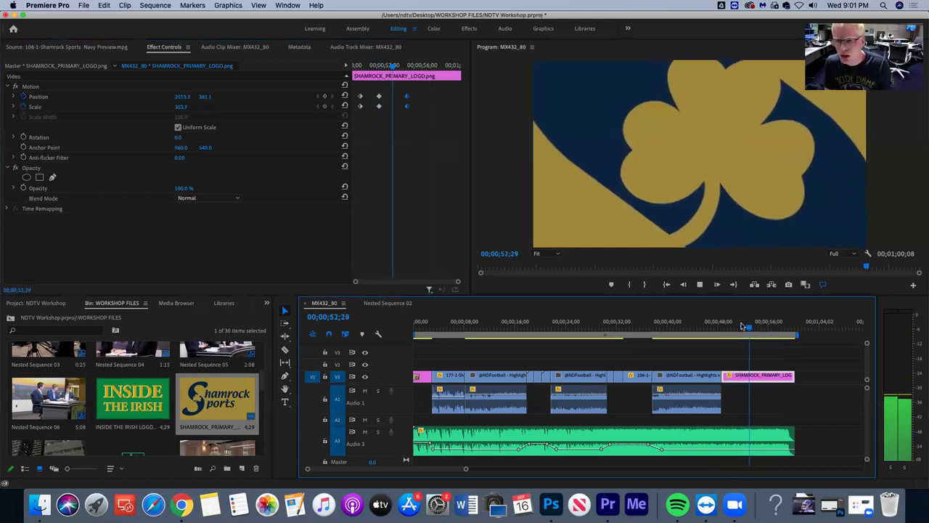
key(space)
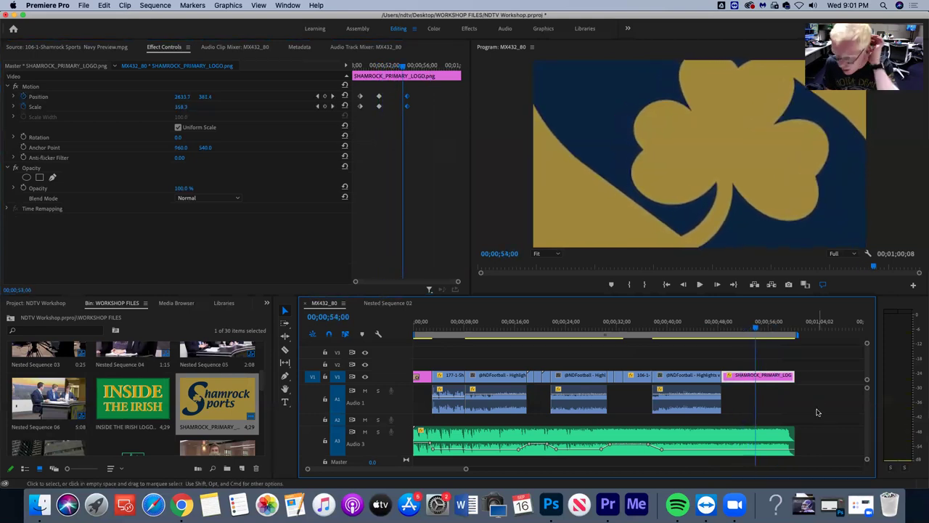
Add volume keyframes to the music at the end of the football highlights and raise its level to -11.9 dB under the logo
super+click(719, 450)
drag(719, 449, 725, 447)
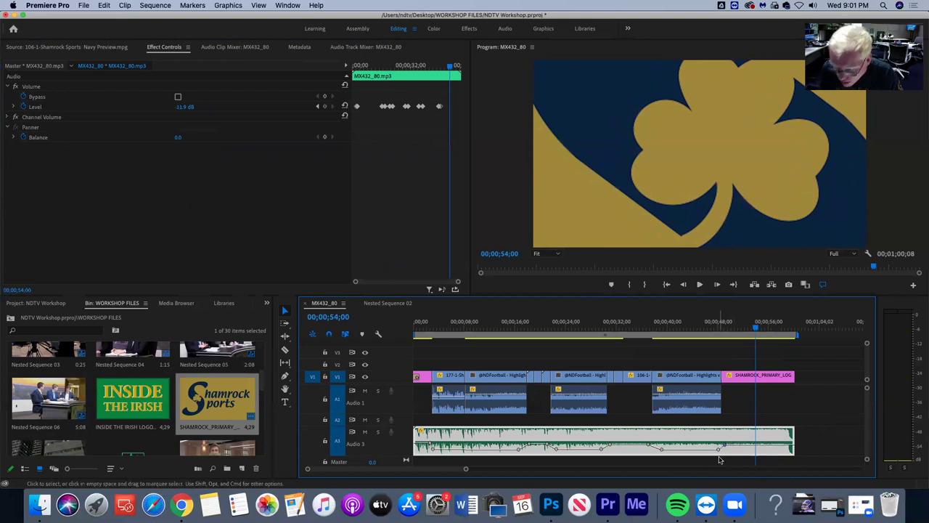
drag(721, 451, 729, 450)
mouse_move(755, 329)
mouse_down()
mouse_move(720, 329)
mouse_move(741, 330)
mouse_up()
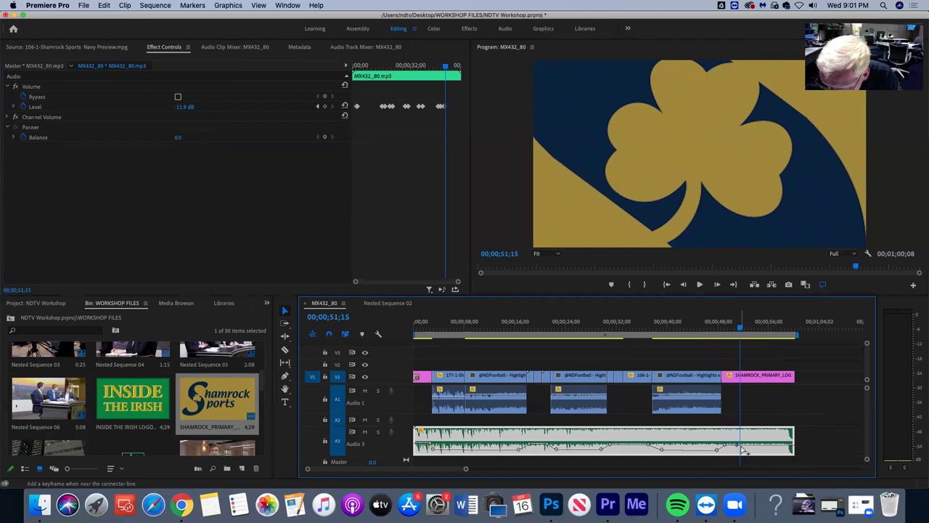
Add volume keyframes that lower the music to -35.3 dB after the logo's zoom, and play from the last football highlights
drag(749, 446, 738, 445)
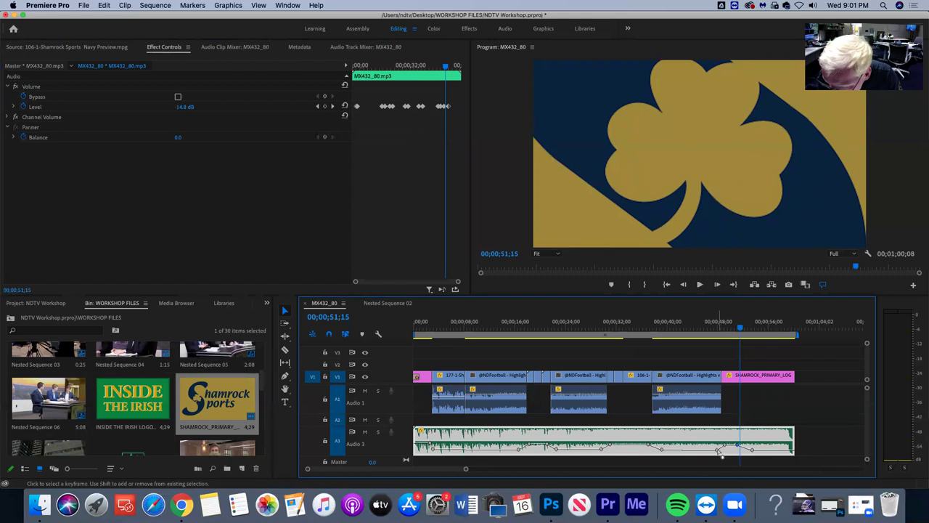
click(696, 328)
key(space)
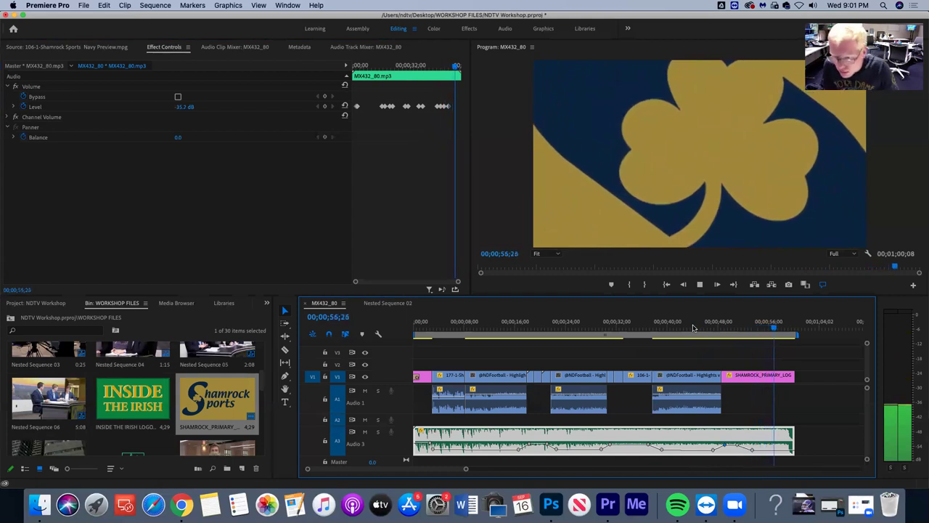
key(space)
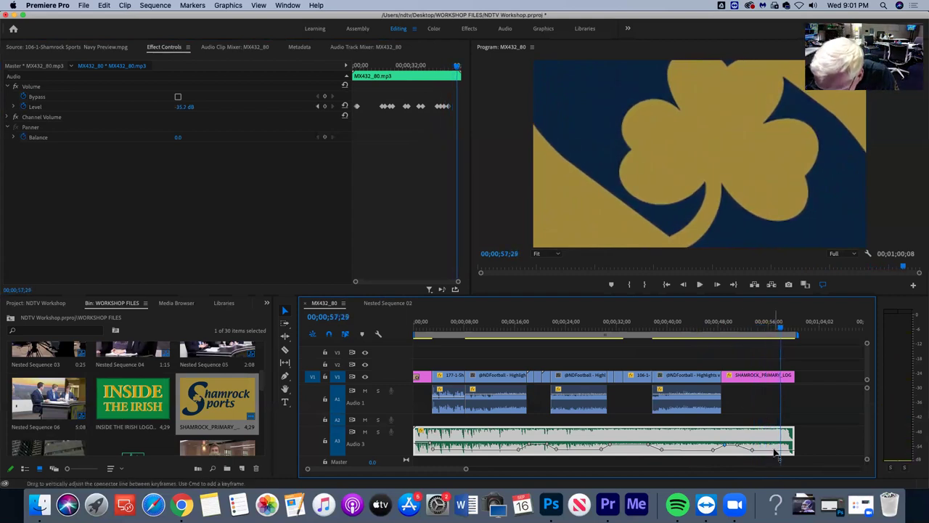
Set the music level under the end of the logo to -33.3 dB and play the whole sequence from its beginning
drag(773, 449, 776, 457)
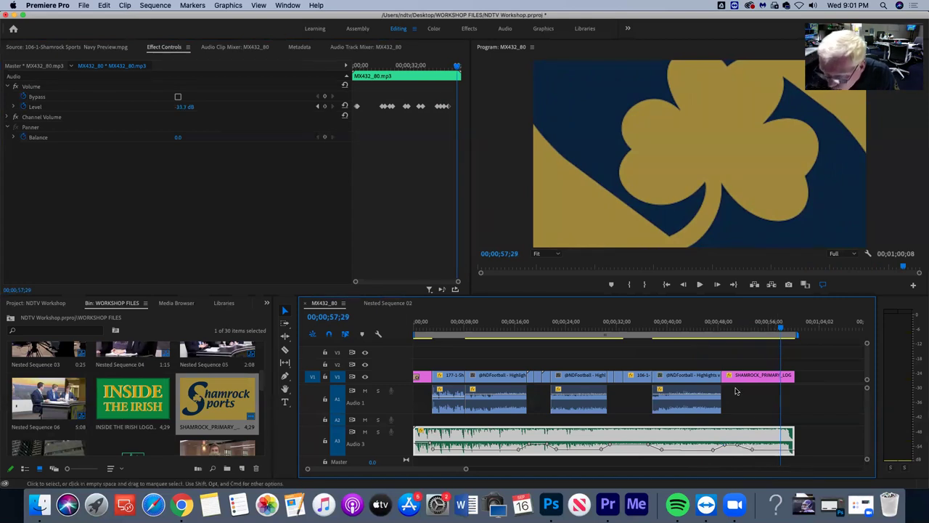
click(742, 324)
key(space)
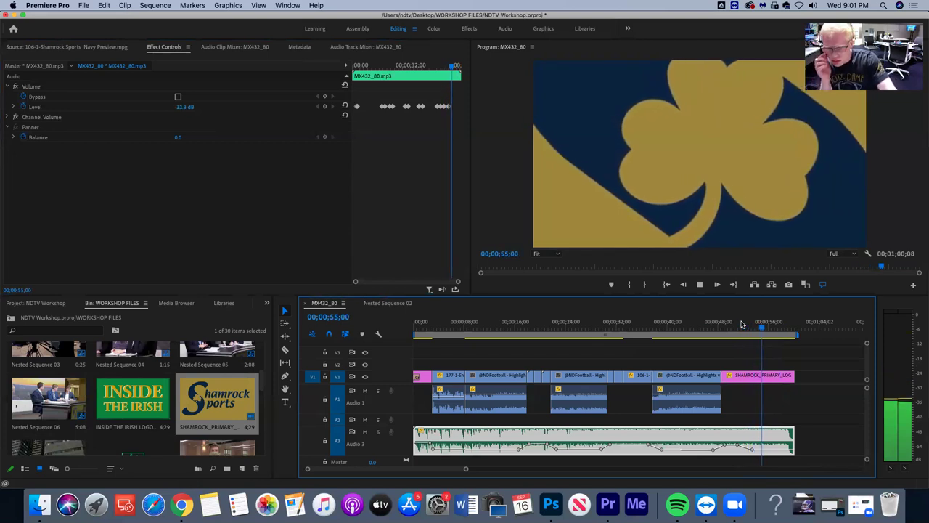
key(space)
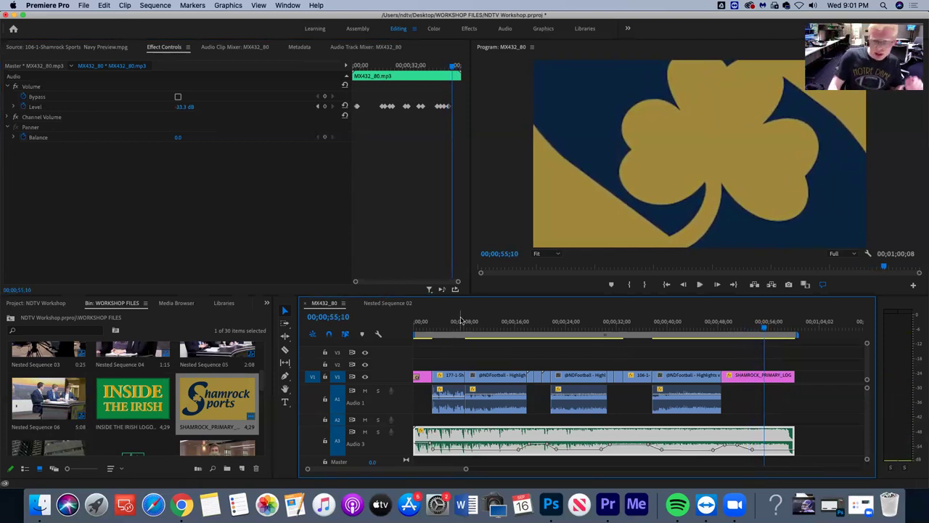
key(Home)
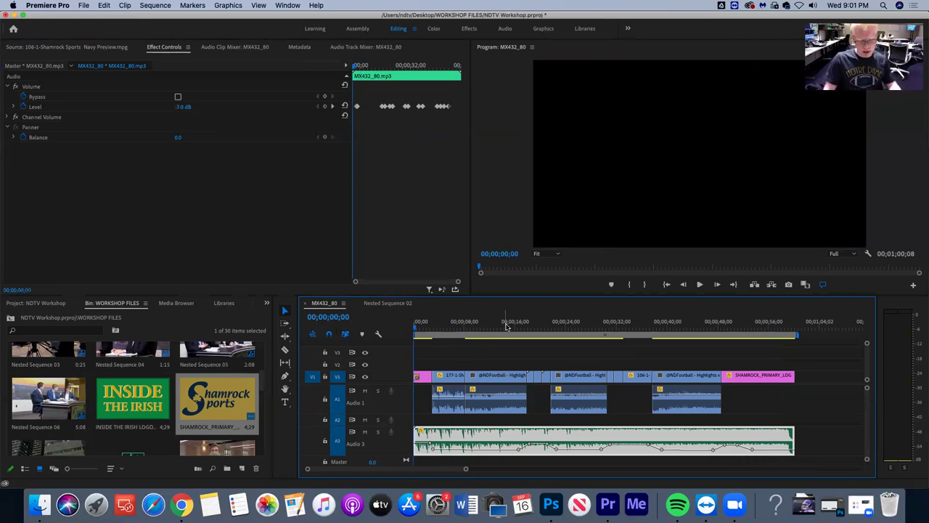
key(space)
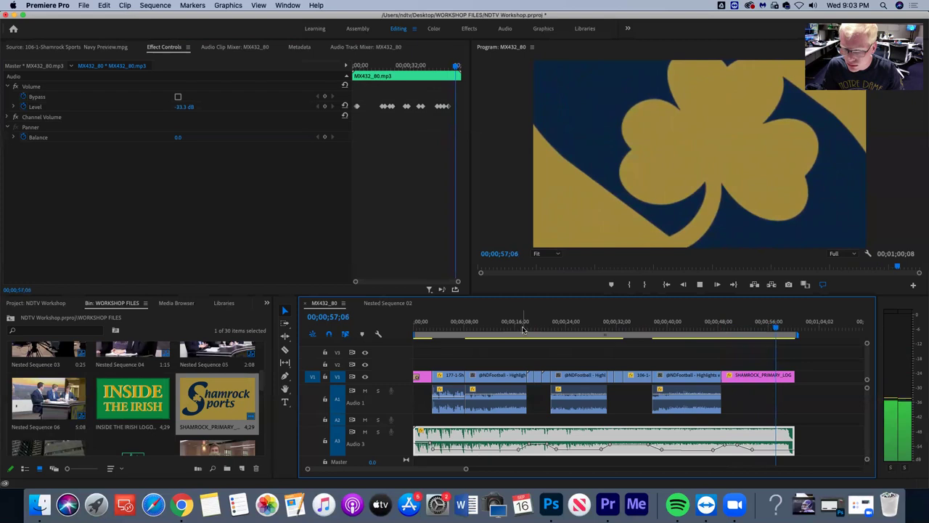
Stop playback, open the media export settings for the sequence and choose the HYPERDECK STANDARD preset for the QuickTime format
key(space)
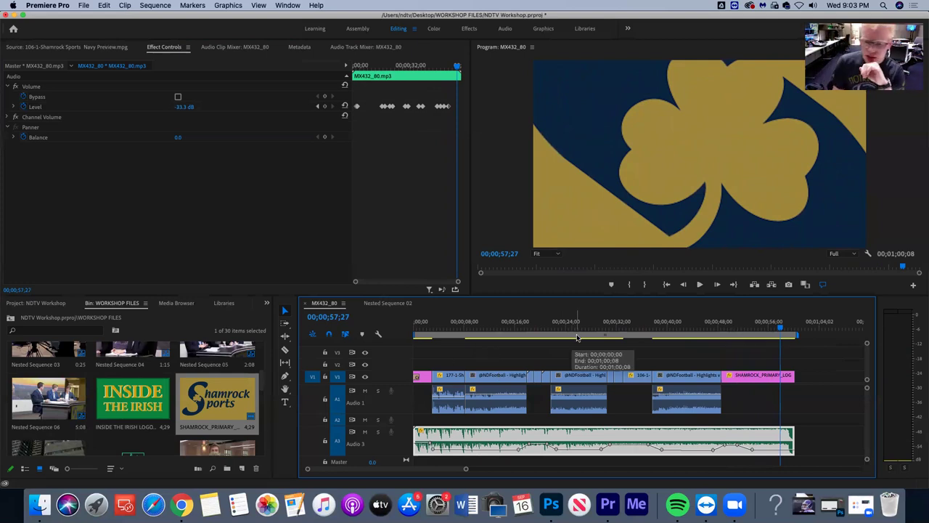
click(811, 371)
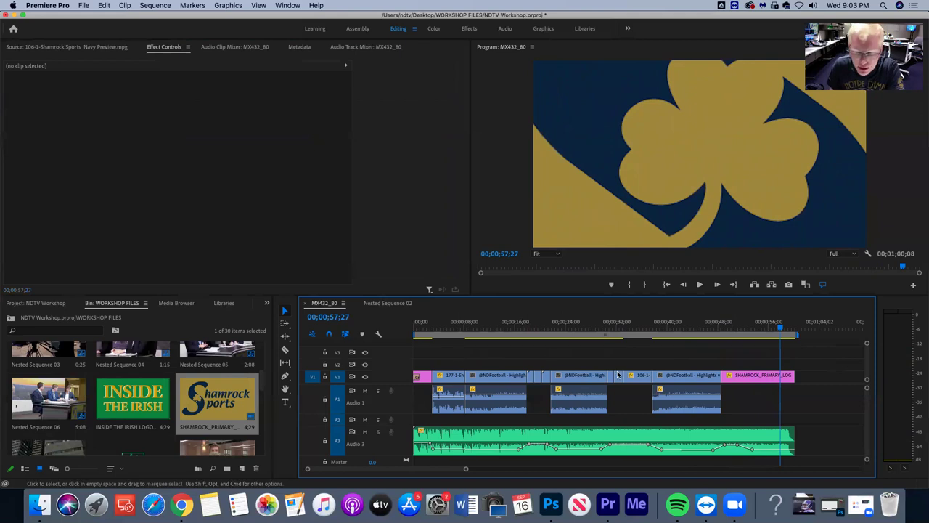
click(84, 6)
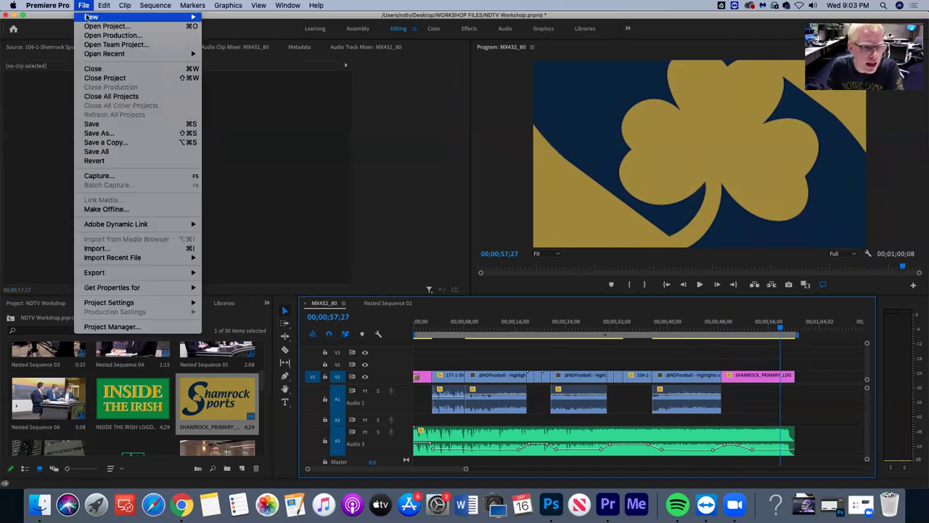
mouse_move(109, 278)
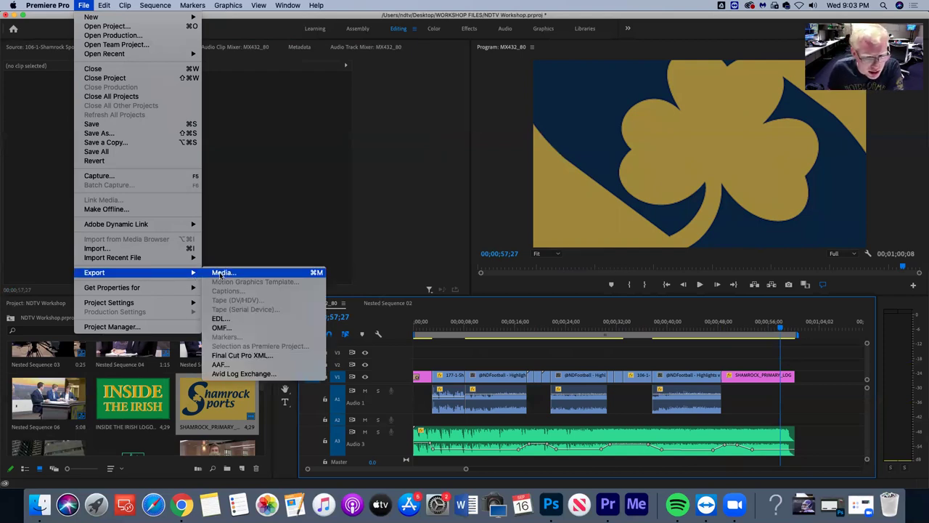
click(223, 273)
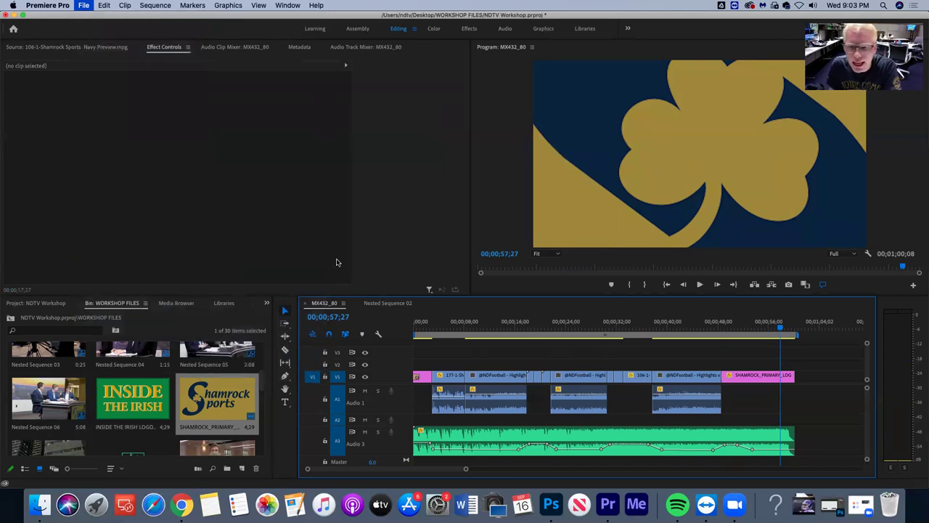
drag(453, 73, 531, 58)
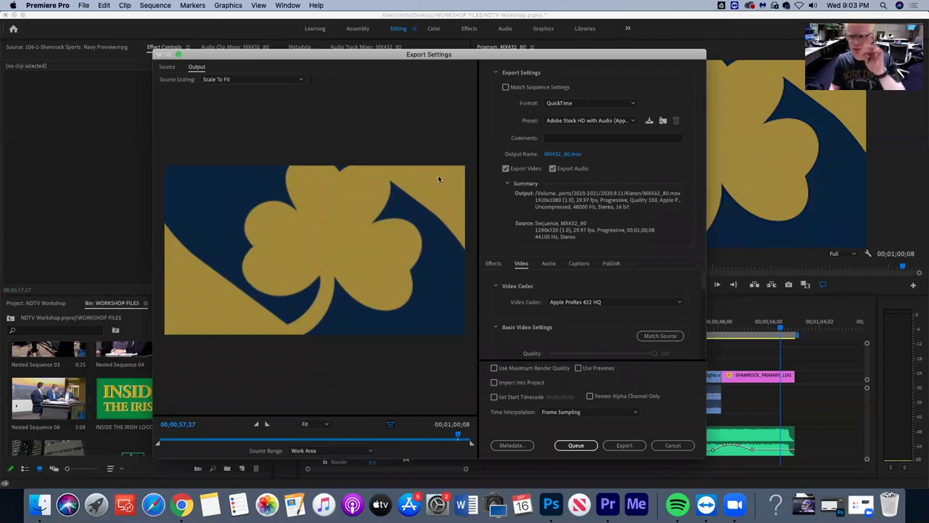
click(581, 121)
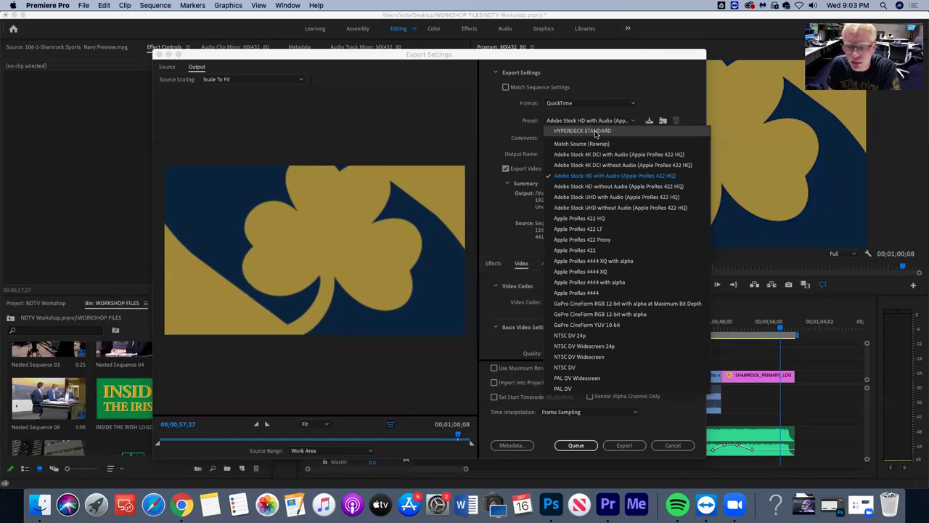
click(596, 131)
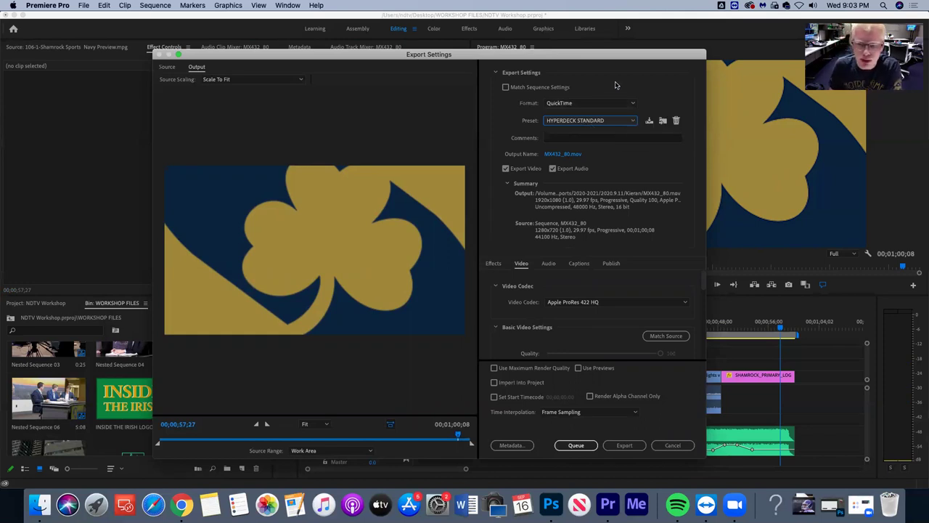
Set the export format to H.264 with the Match Source - High bitrate preset and export the sequence
click(575, 105)
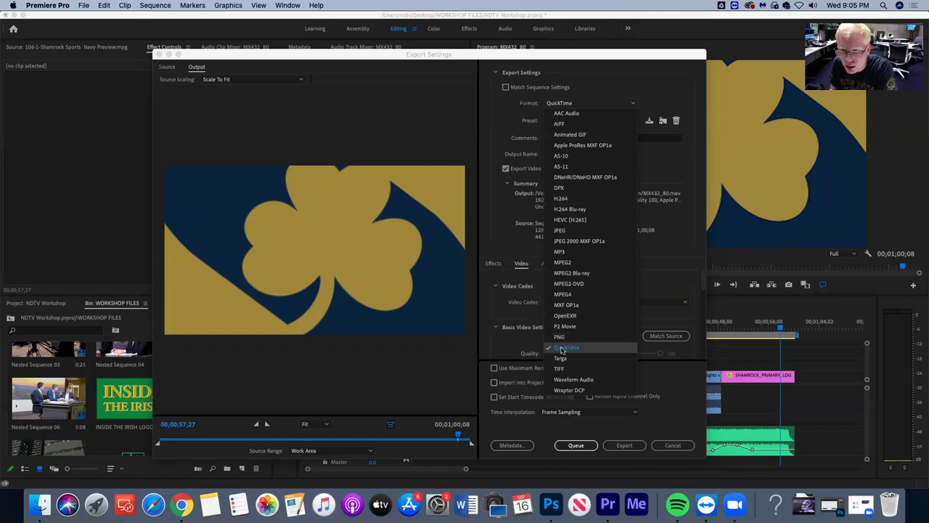
click(567, 199)
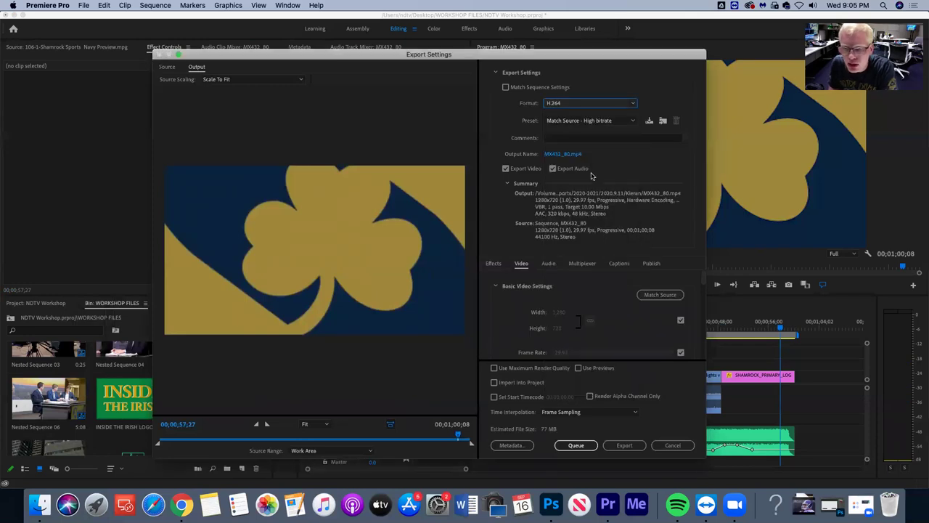
click(585, 120)
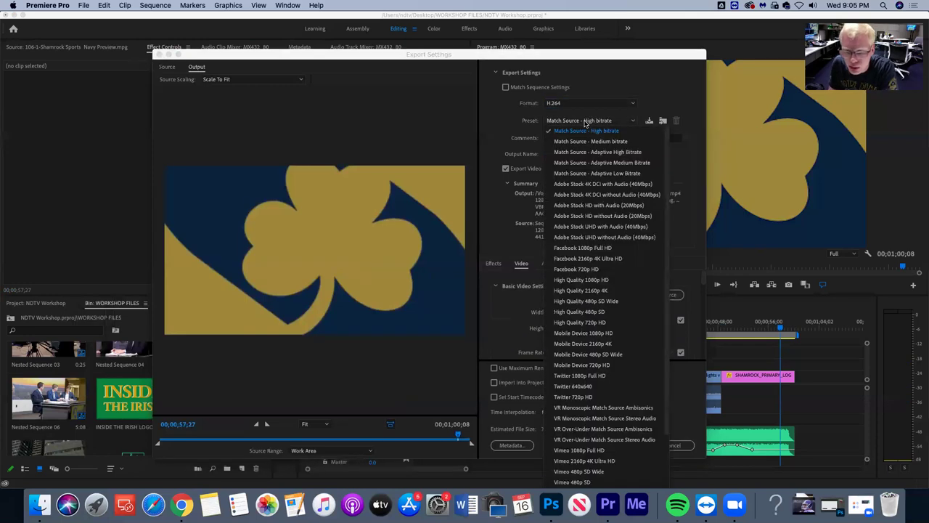
click(585, 122)
click(585, 122)
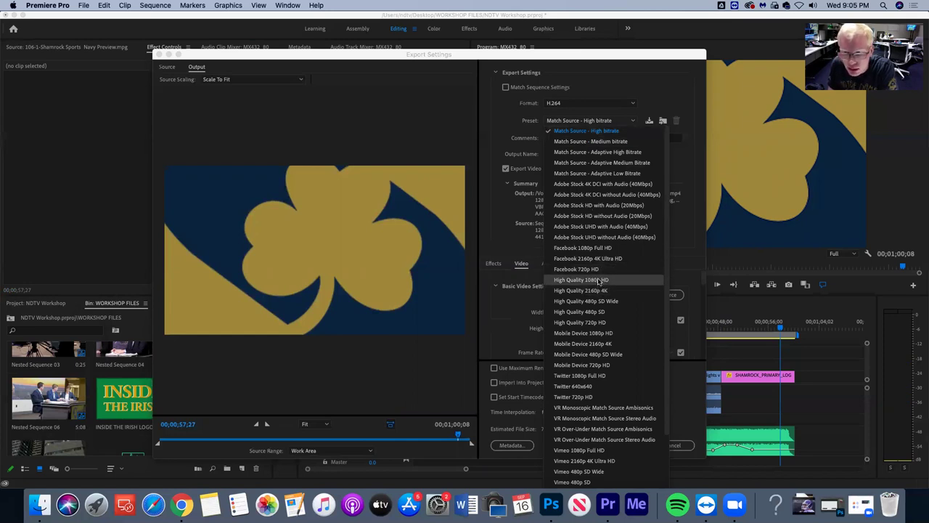
click(589, 131)
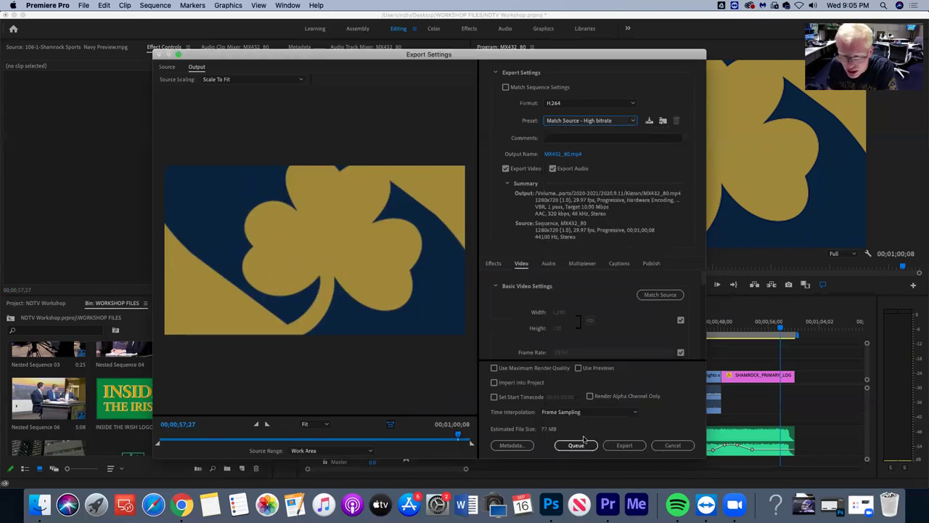
click(619, 447)
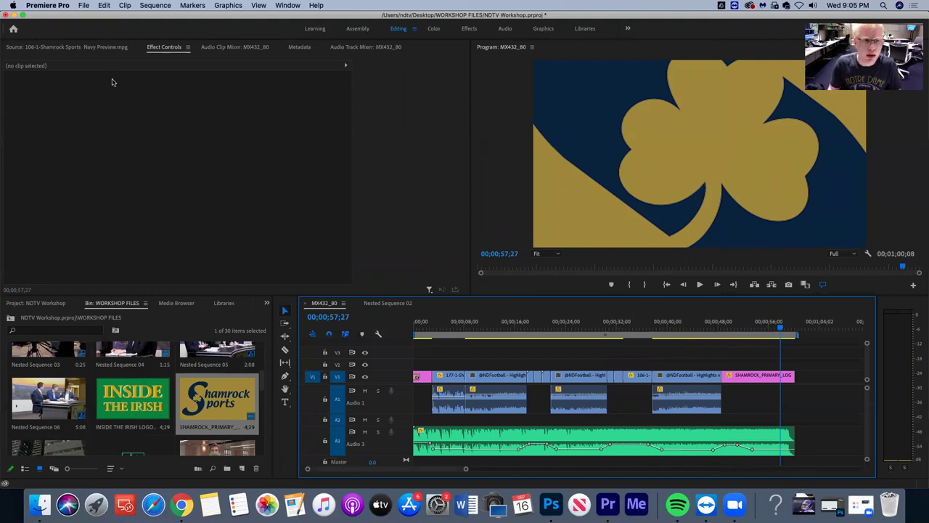
Reopen the media export settings and choose the WORKSHOP FILES folder on the Desktop as the output location
click(85, 6)
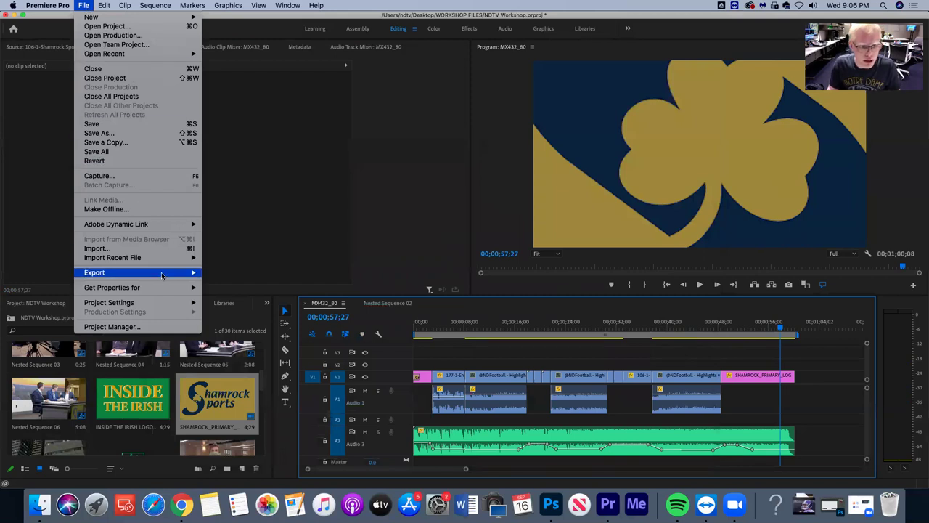
mouse_move(161, 274)
click(223, 273)
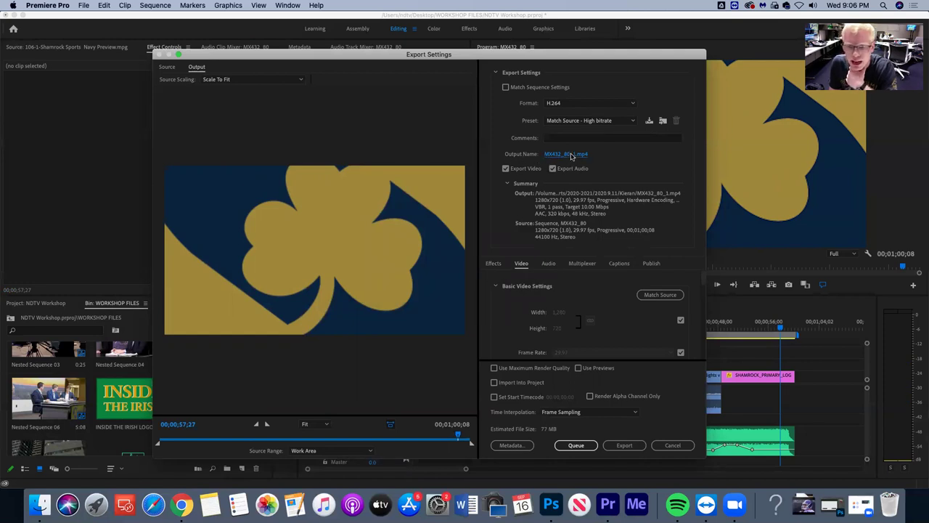
click(571, 155)
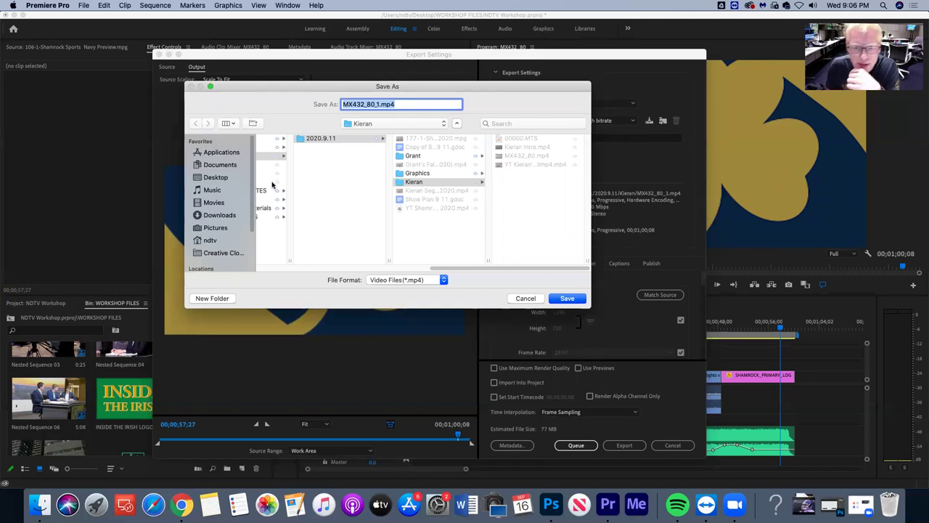
click(215, 177)
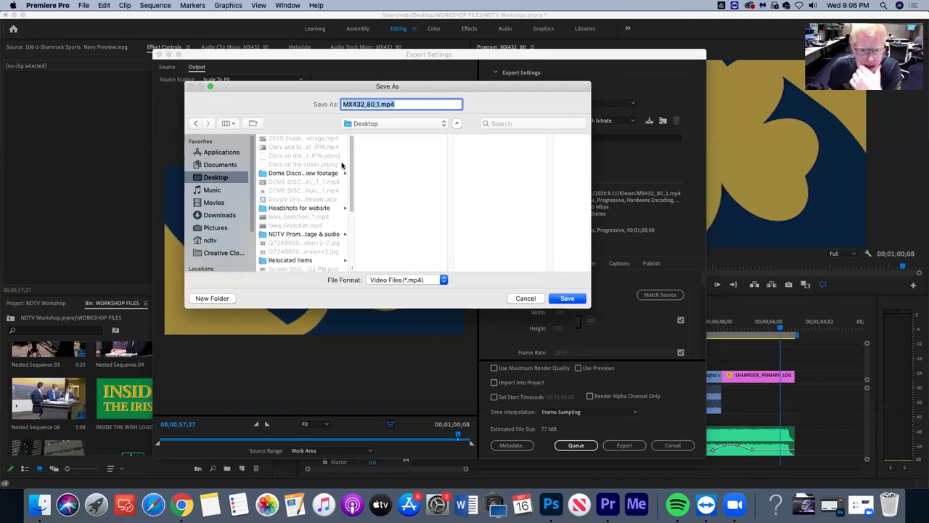
scroll(350, 169, down, 1)
scroll(350, 169, down, 5)
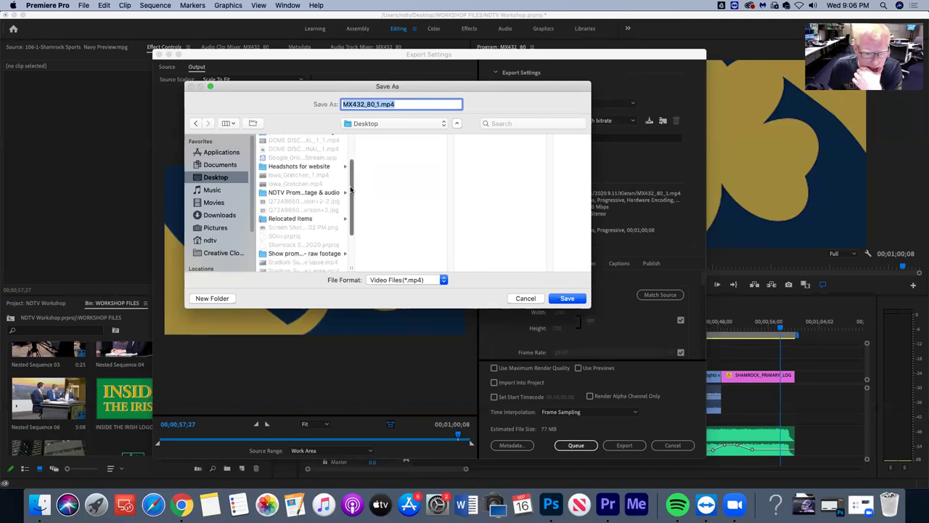
click(300, 267)
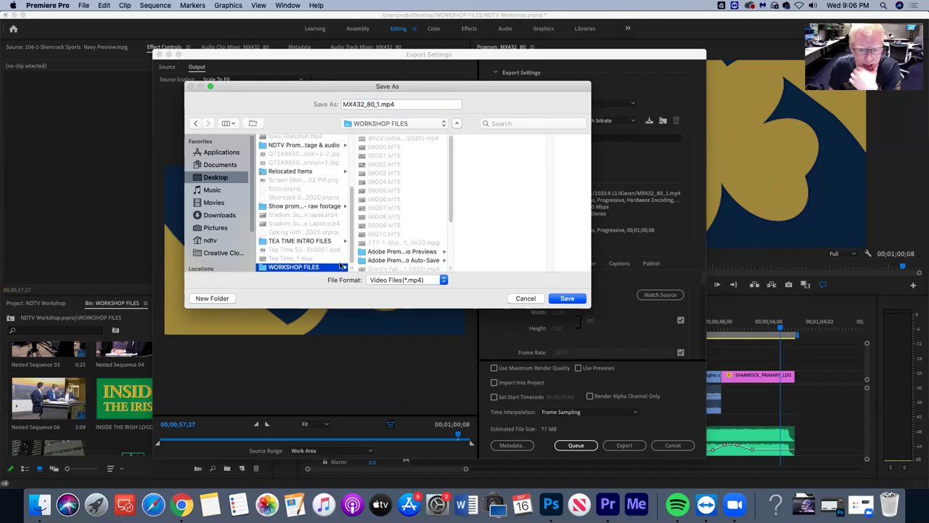
Name the output file "Shamrock intro 9/18mp4", save the name and export the sequence
click(387, 104)
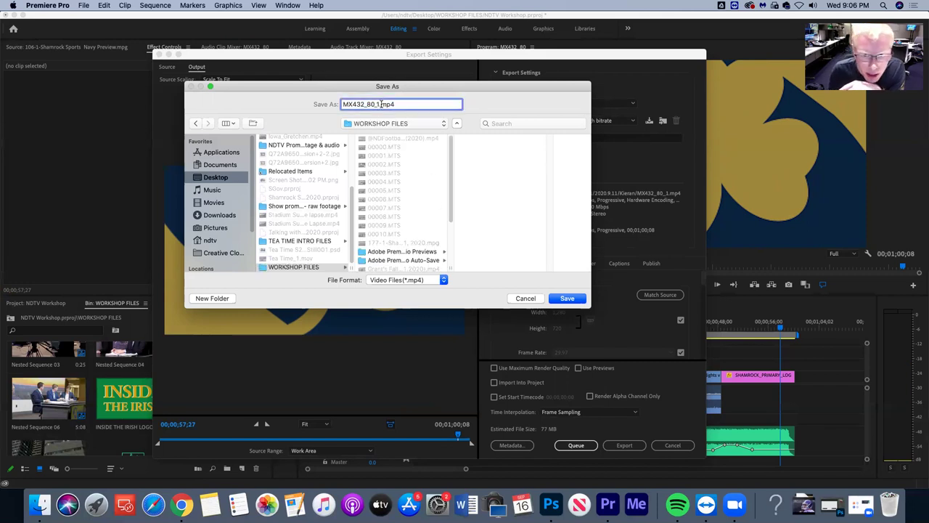
drag(380, 103, 300, 100)
text(Shamrock intro)
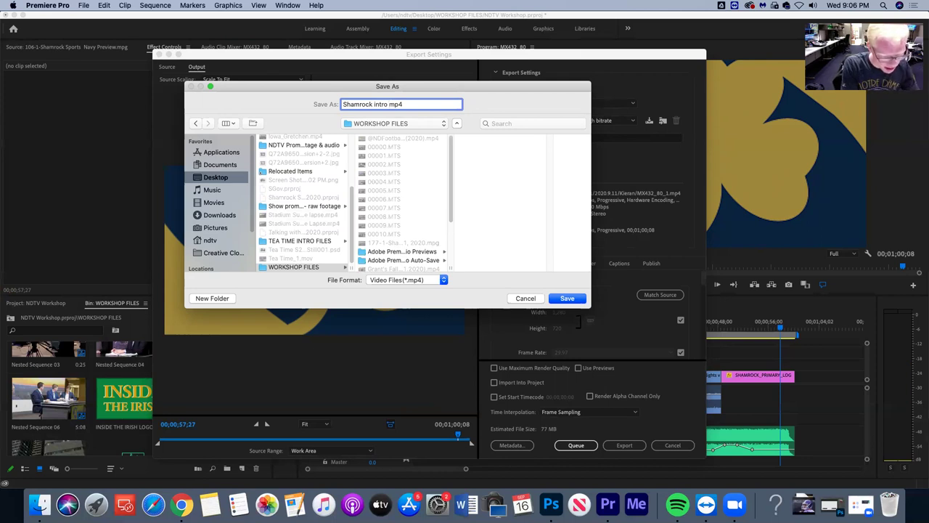
text( 9/18)
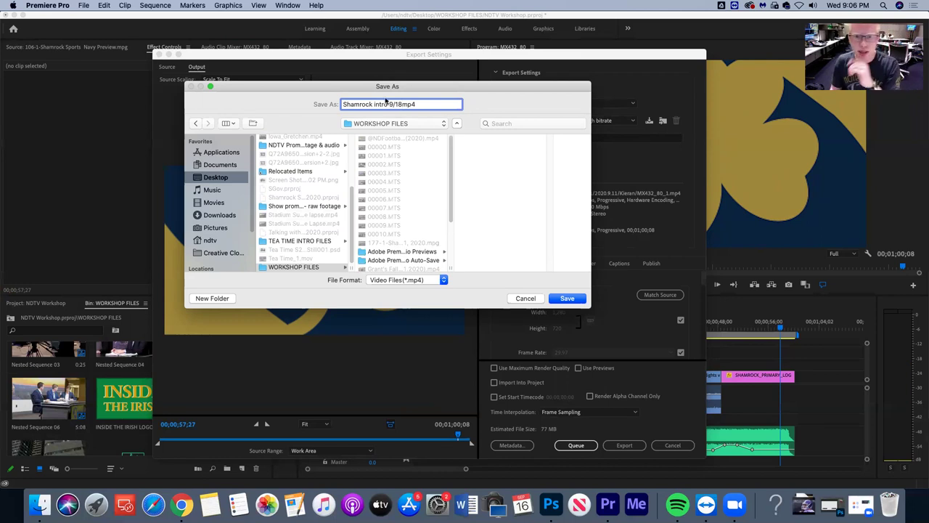
click(567, 298)
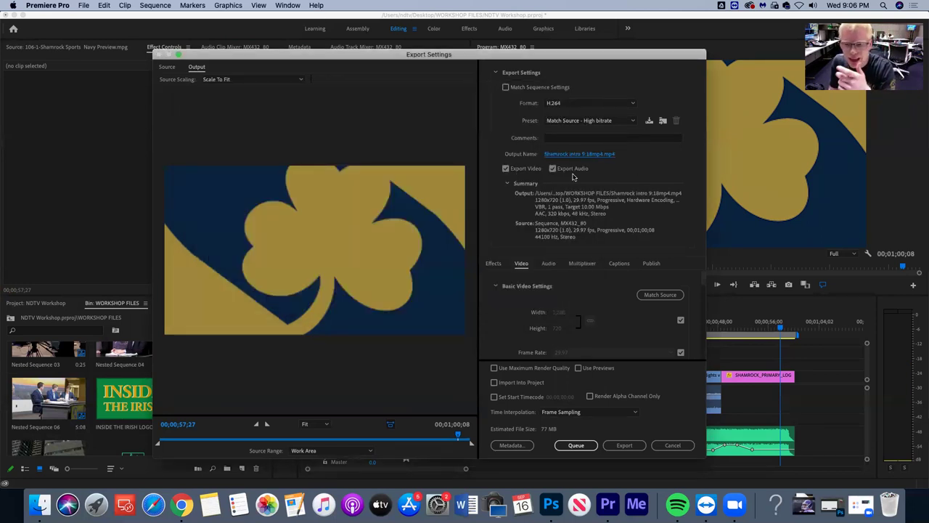
click(624, 445)
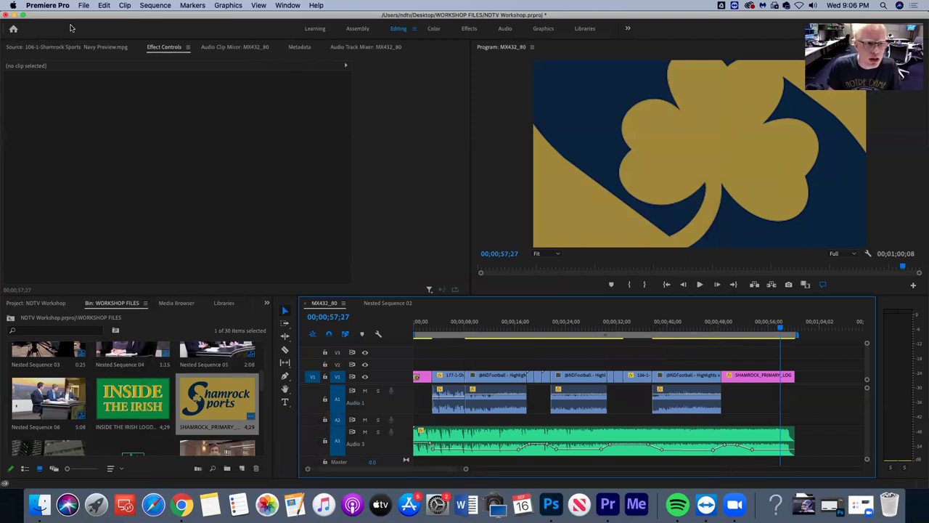
Close the project with its changes saved and open the WORKSHOP FILES folder on the desktop in Finder
click(5, 15)
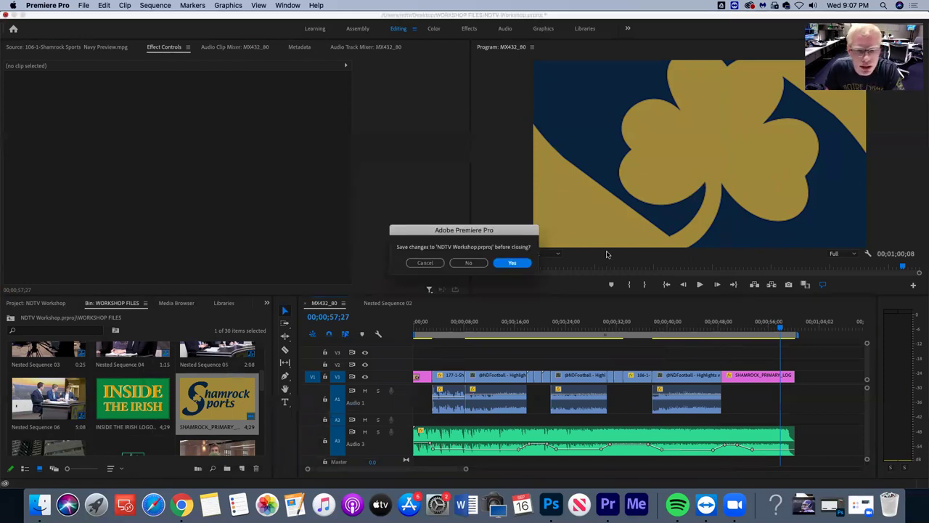
click(507, 266)
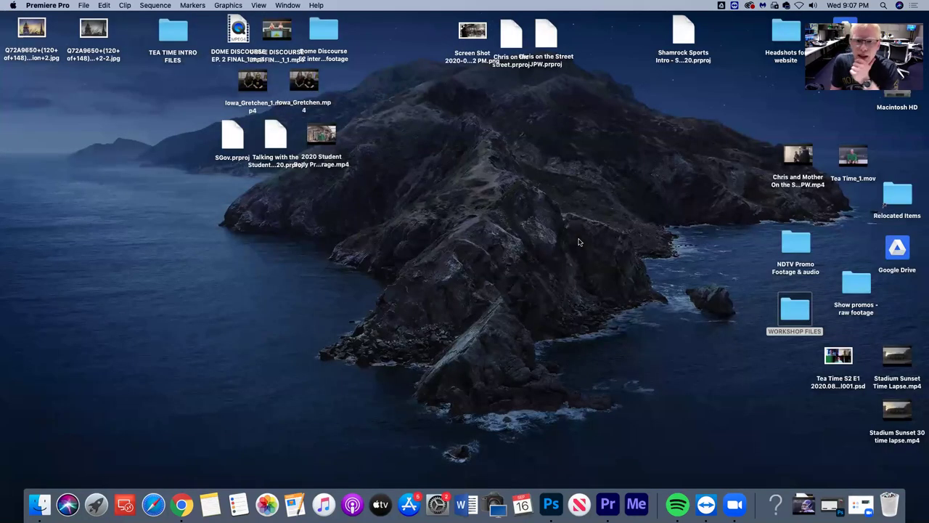
click(790, 307)
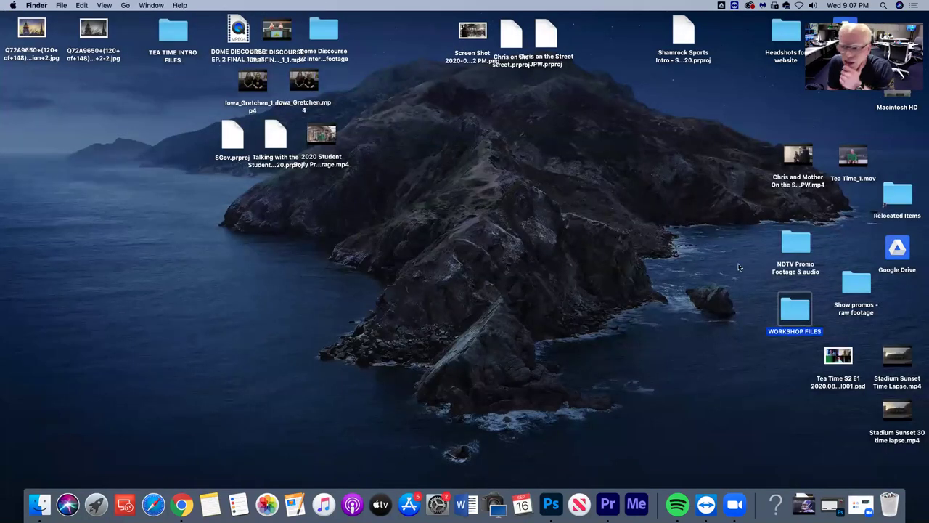
double_click(787, 307)
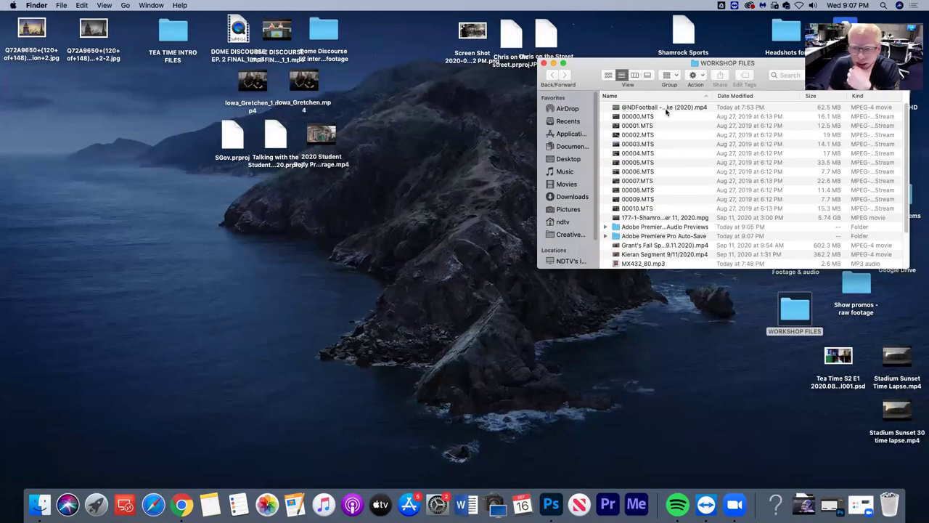
Open the exported Shamrock intro movie in QuickTime Player, play its first seconds, pause it and close the player window
drag(907, 170, 906, 210)
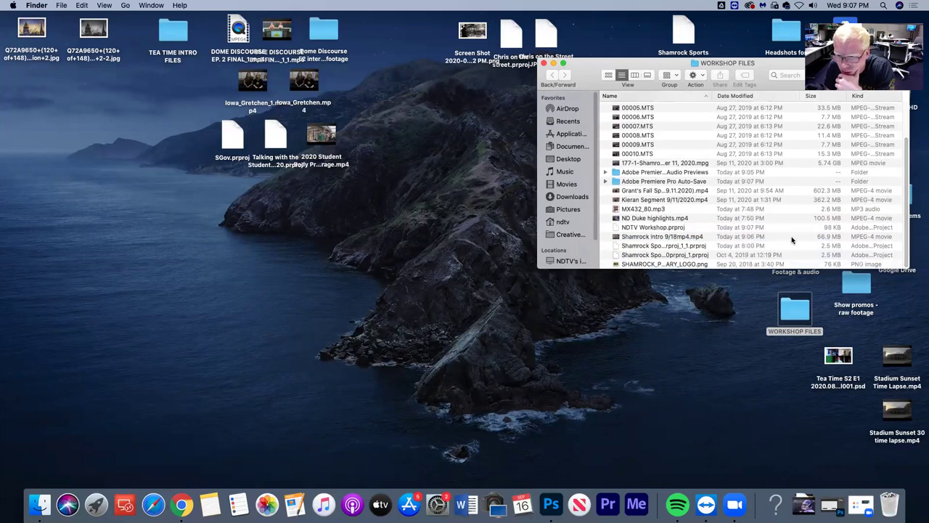
double_click(658, 237)
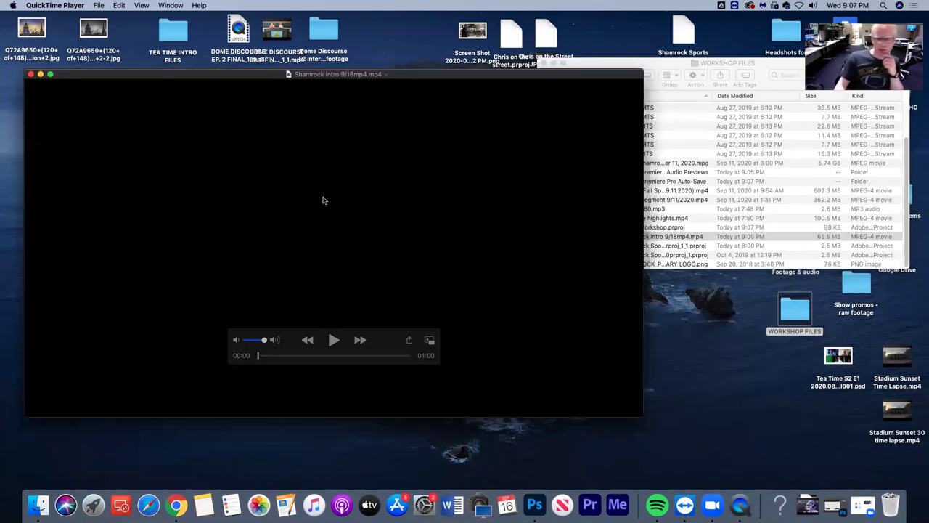
click(334, 340)
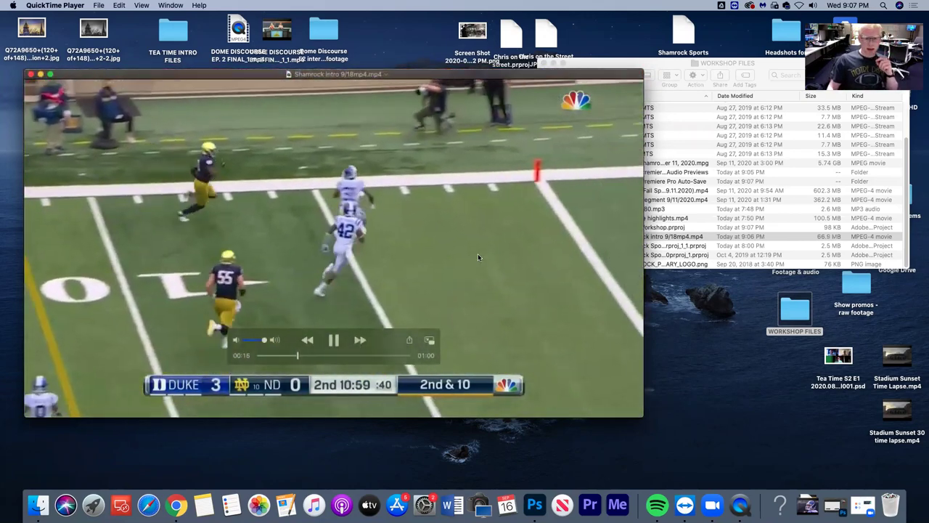
key(space)
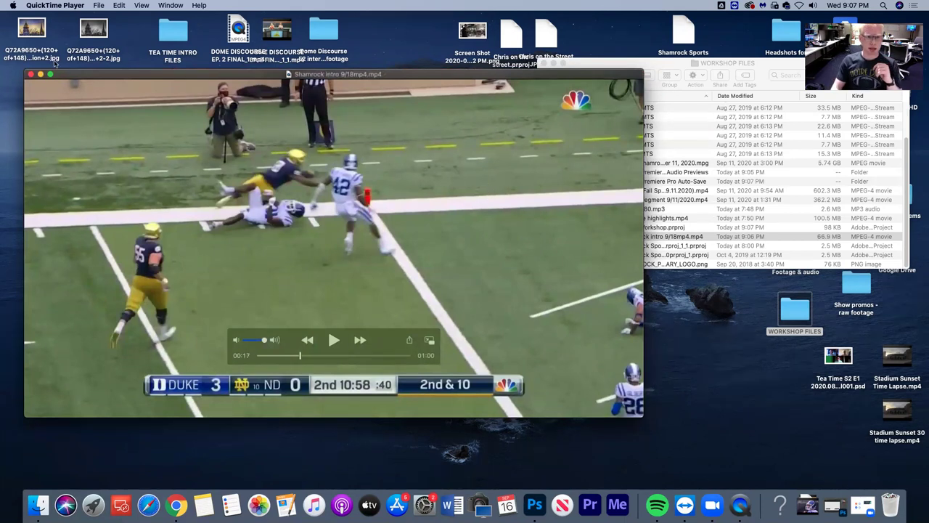
click(30, 75)
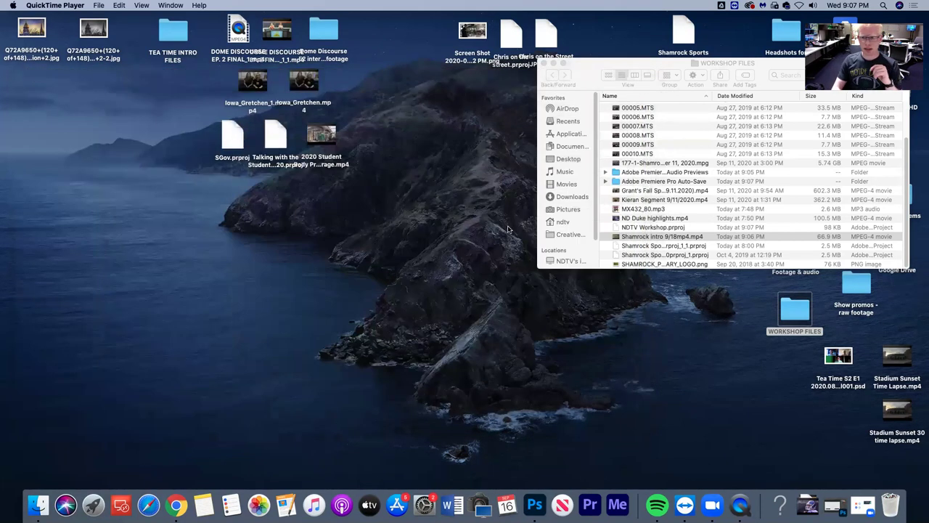
Select the exported Shamrock intro movie in the WORKSHOP FILES folder and move the folder window clear of the screen's edge
click(678, 285)
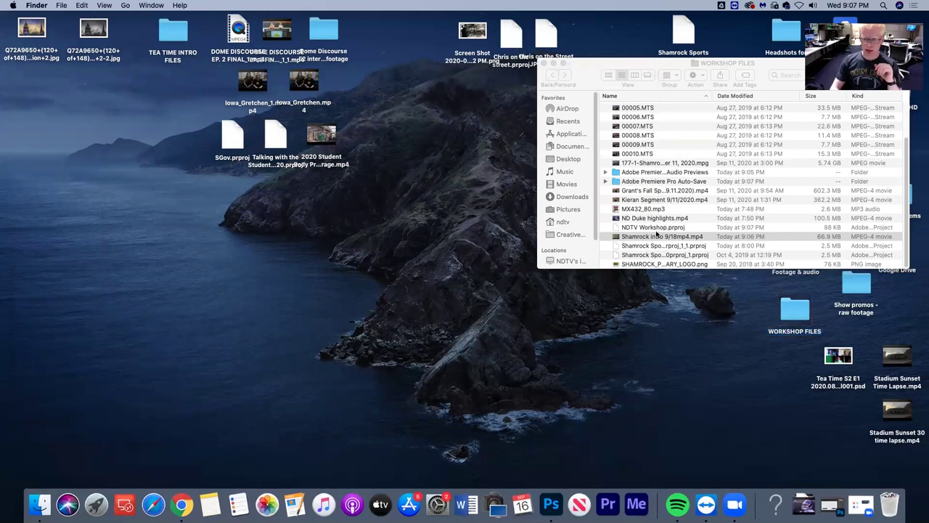
click(612, 236)
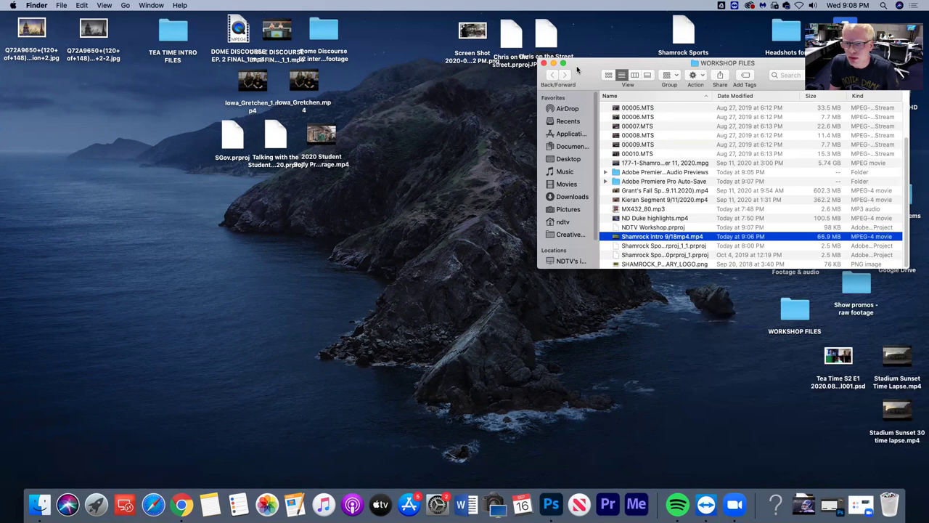
drag(602, 65, 501, 87)
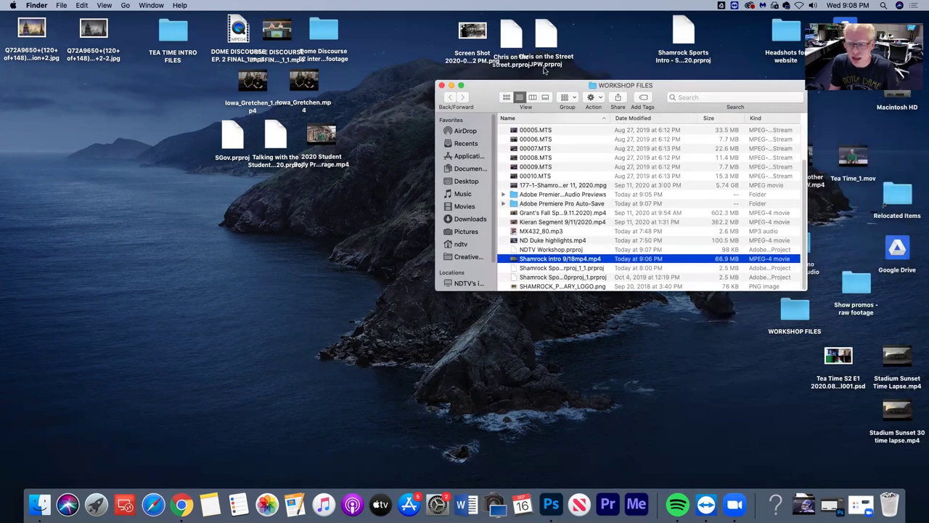